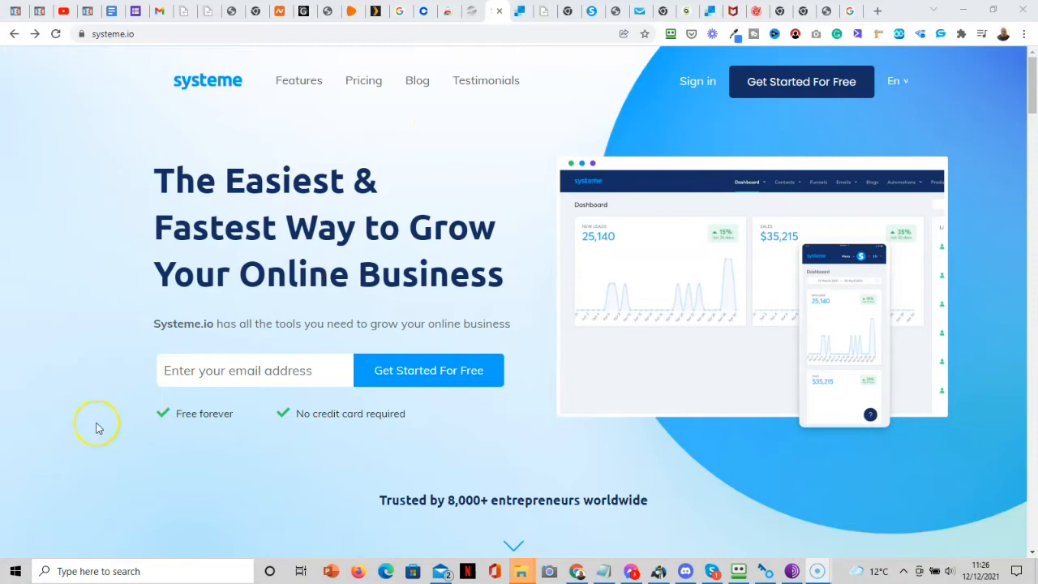
Open the Pricing page and scroll through the Free, Startup, Webinar and Enterprise plan table.
click(366, 84)
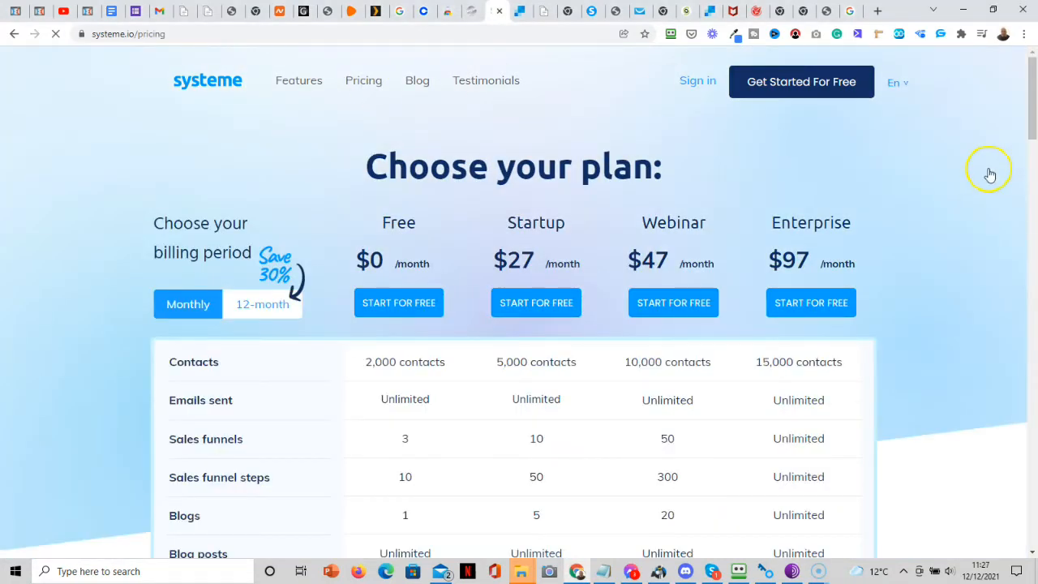
scroll(1036, 121, down, 2)
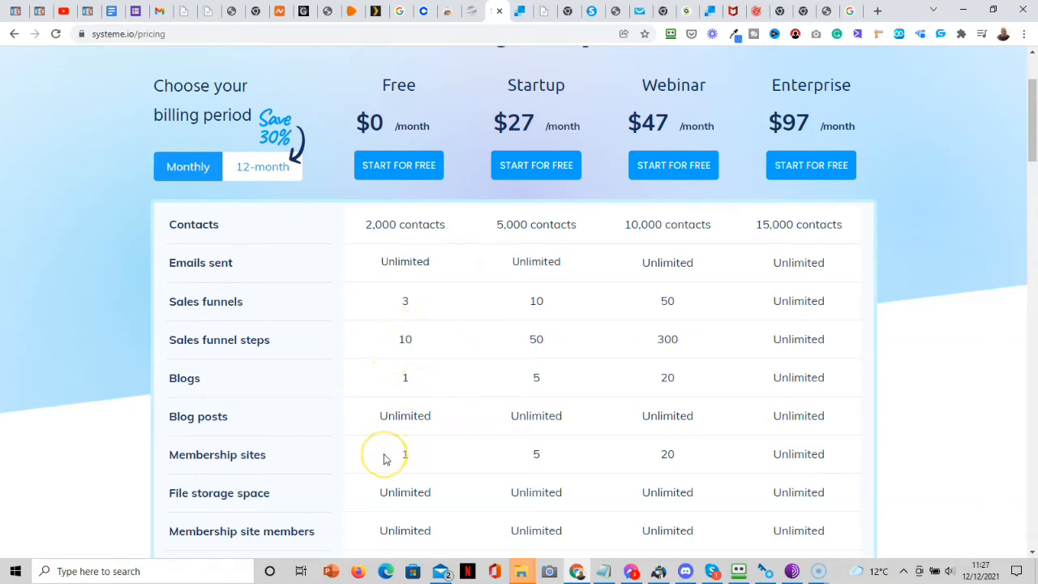
drag(1031, 152, 1005, 146)
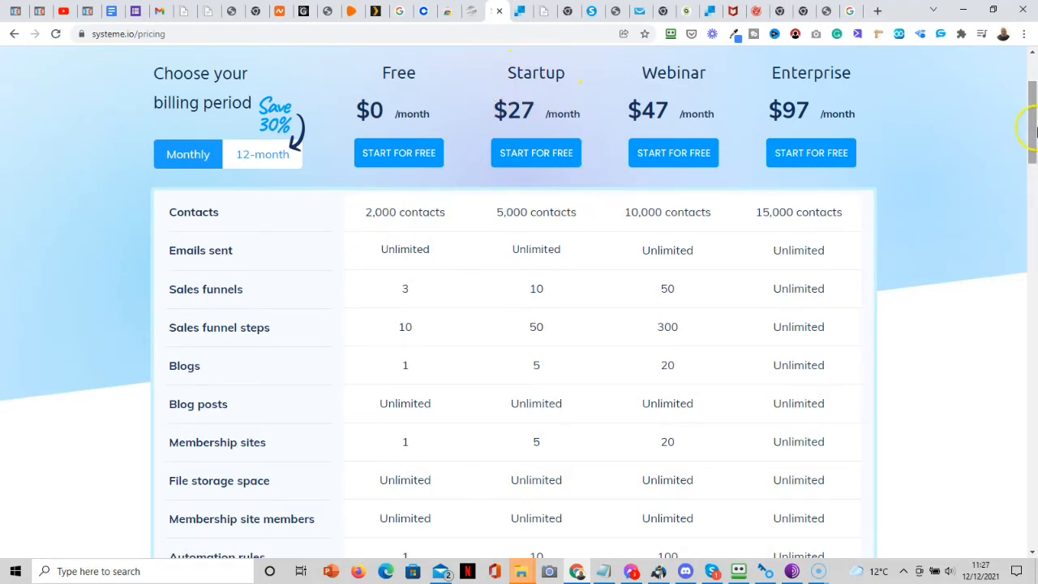
mouse_move(1034, 135)
mouse_down()
mouse_move(1034, 146)
mouse_move(1034, 133)
mouse_up()
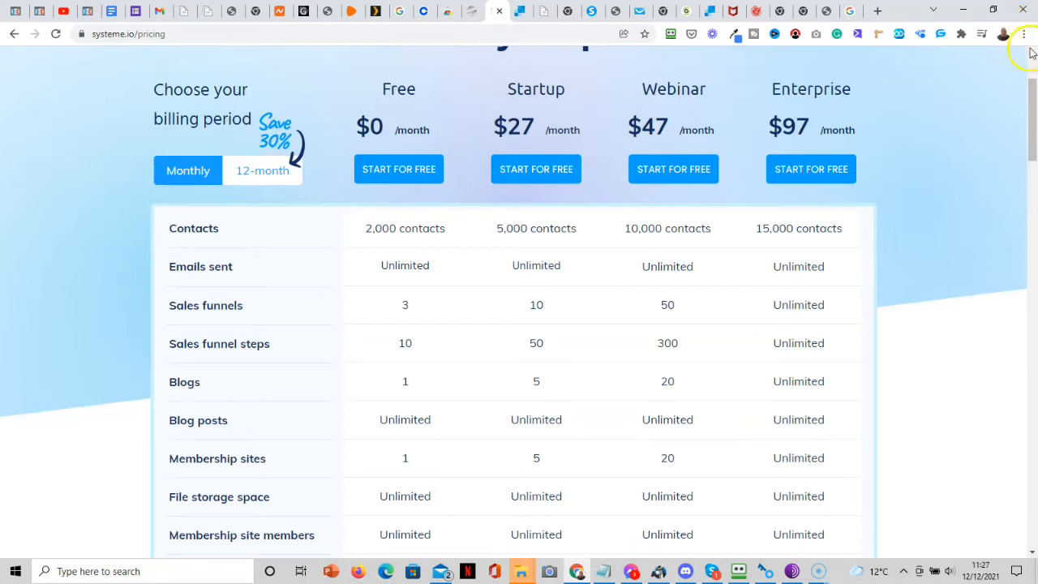
drag(1033, 93, 1032, 62)
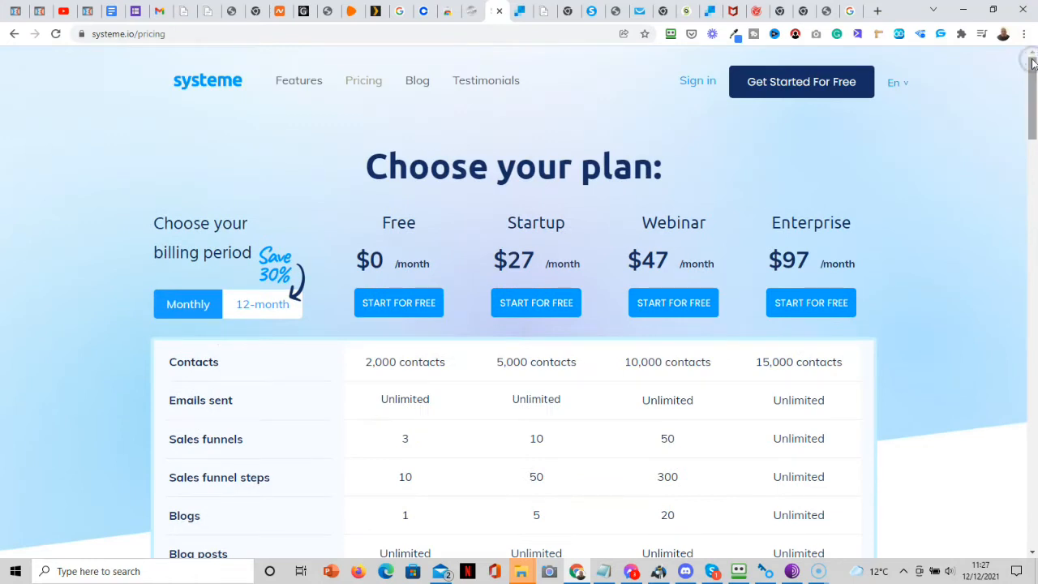
Sign in, go to the Mailing settings, and start the domain authentication Setup.
click(699, 82)
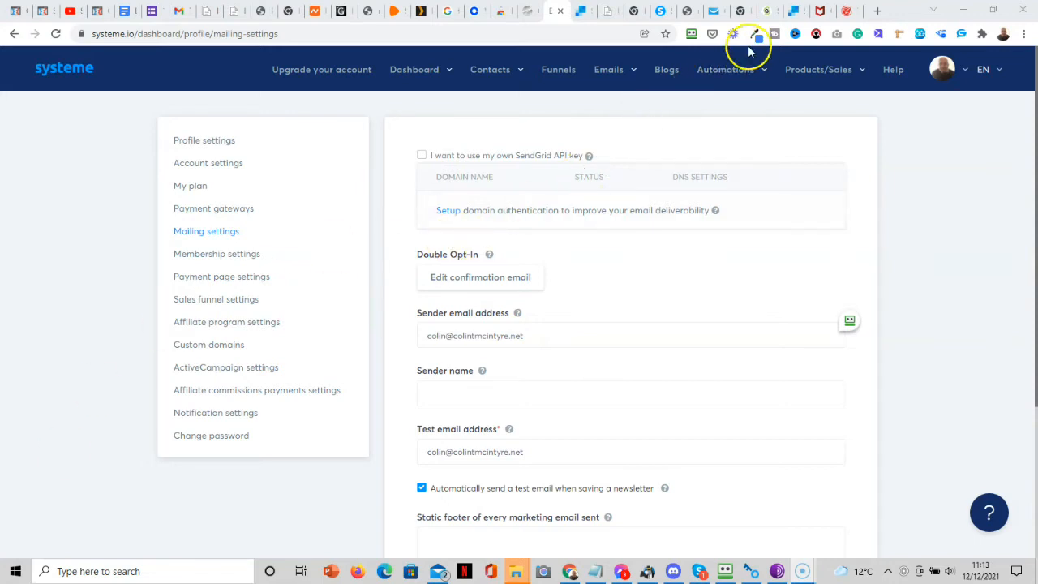
click(767, 18)
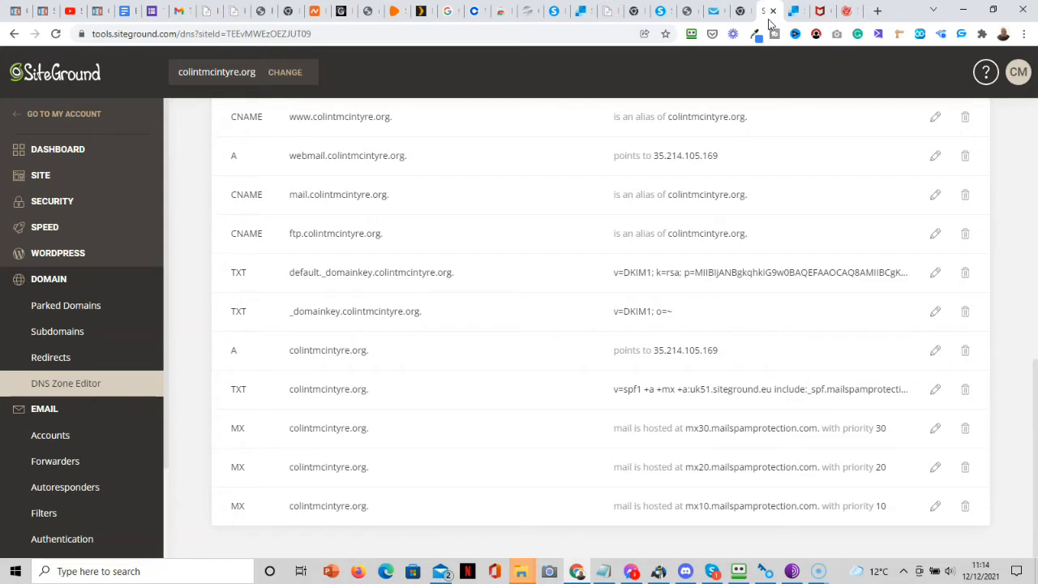
click(662, 13)
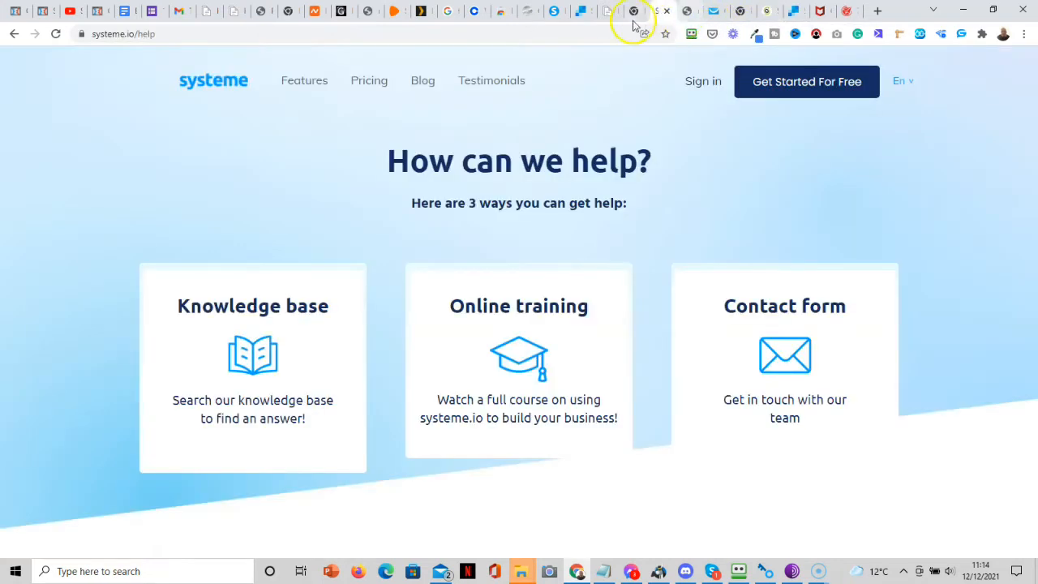
click(557, 11)
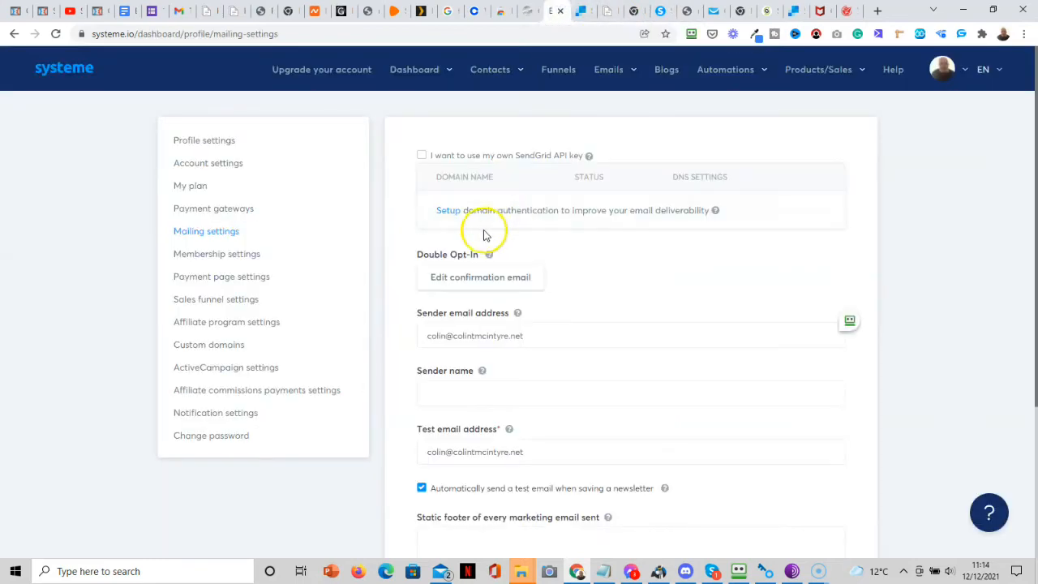
click(456, 219)
Copy the site's domain from SiteGround's DNS Zone Editor into Domain name and continue.
click(835, 87)
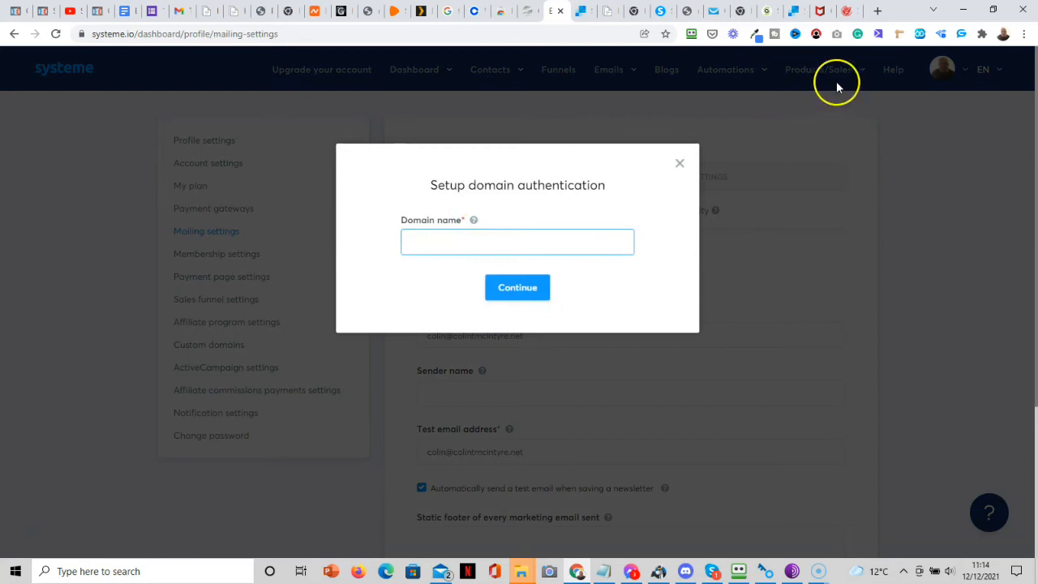
click(767, 13)
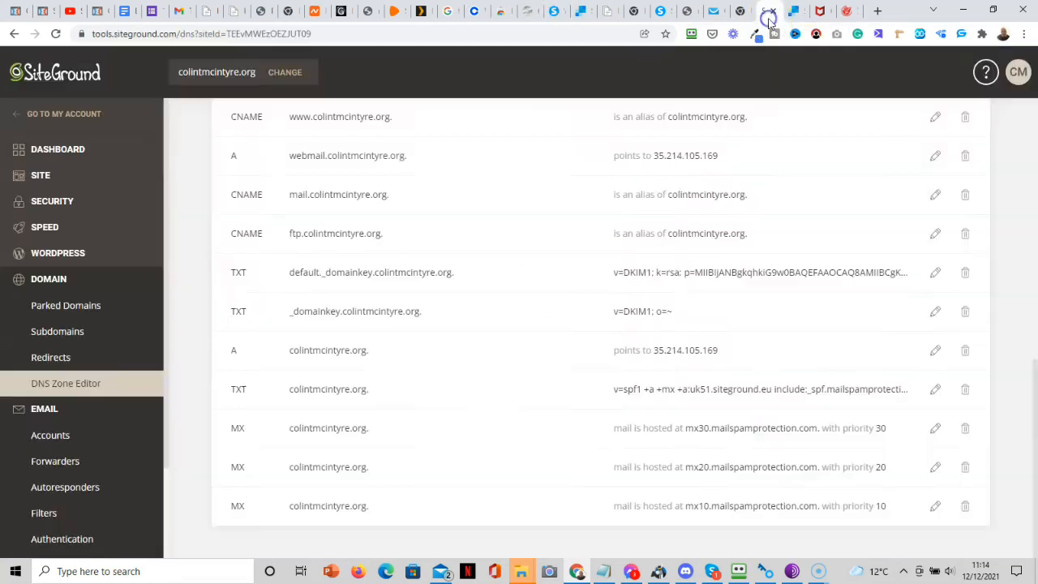
click(259, 73)
drag(259, 74, 180, 76)
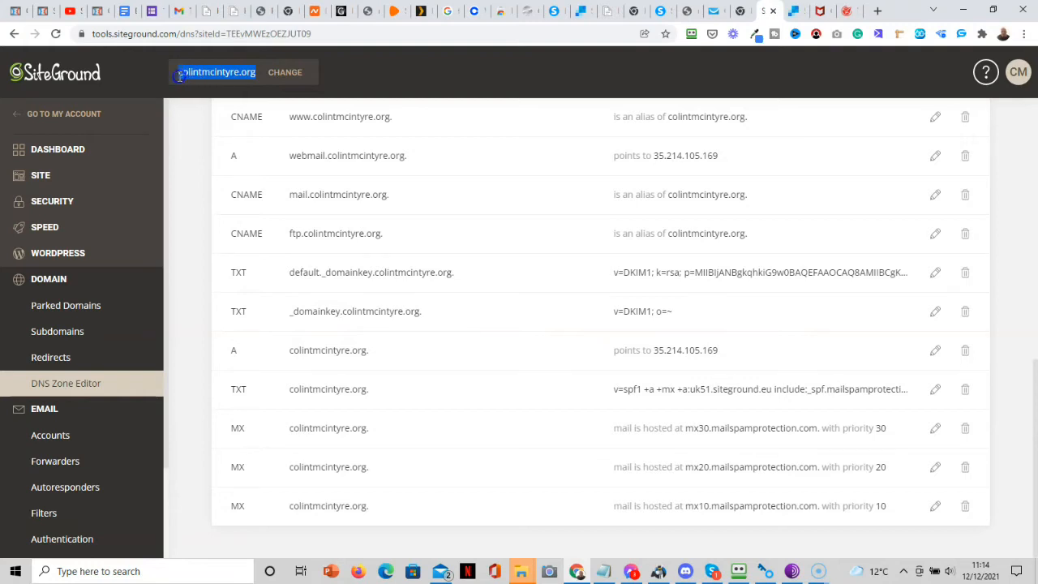
right_click(197, 72)
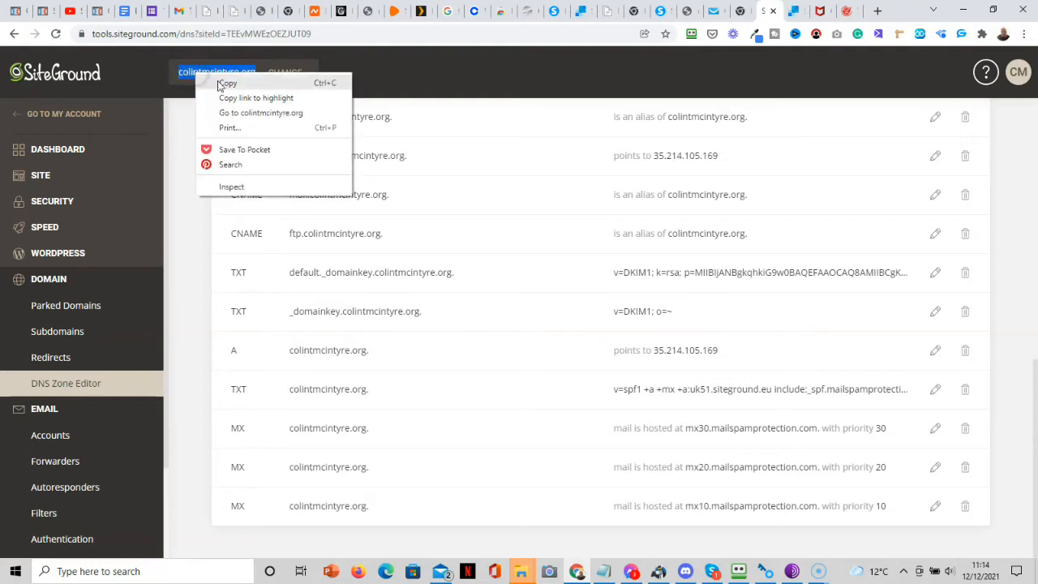
click(230, 86)
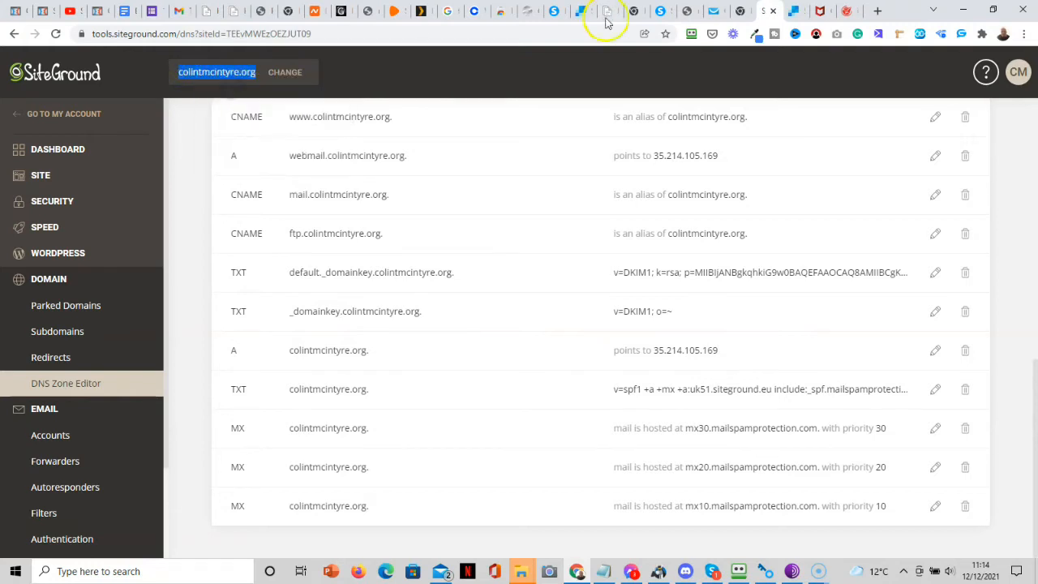
click(554, 20)
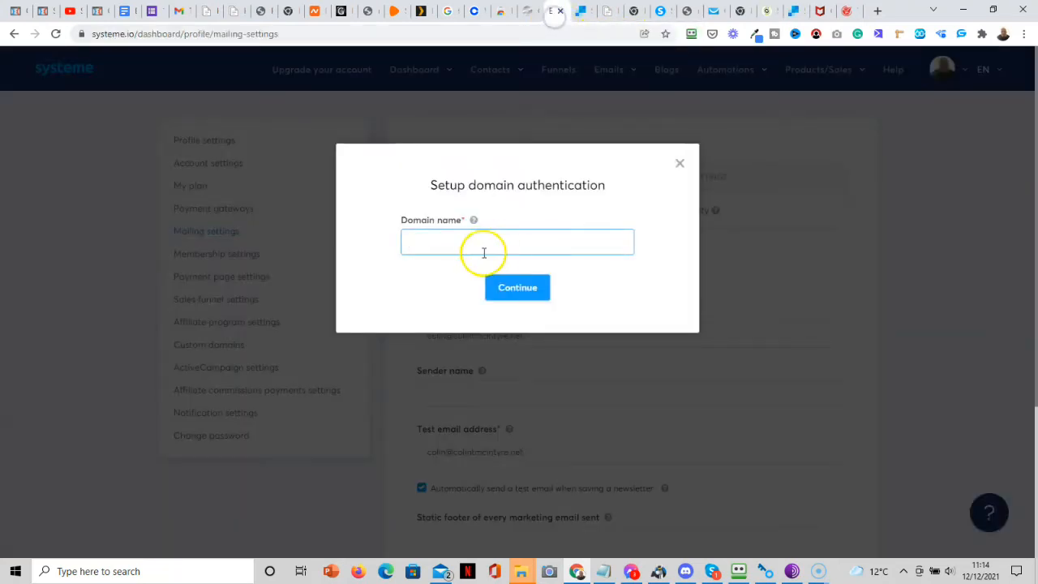
key(ctrl+v)
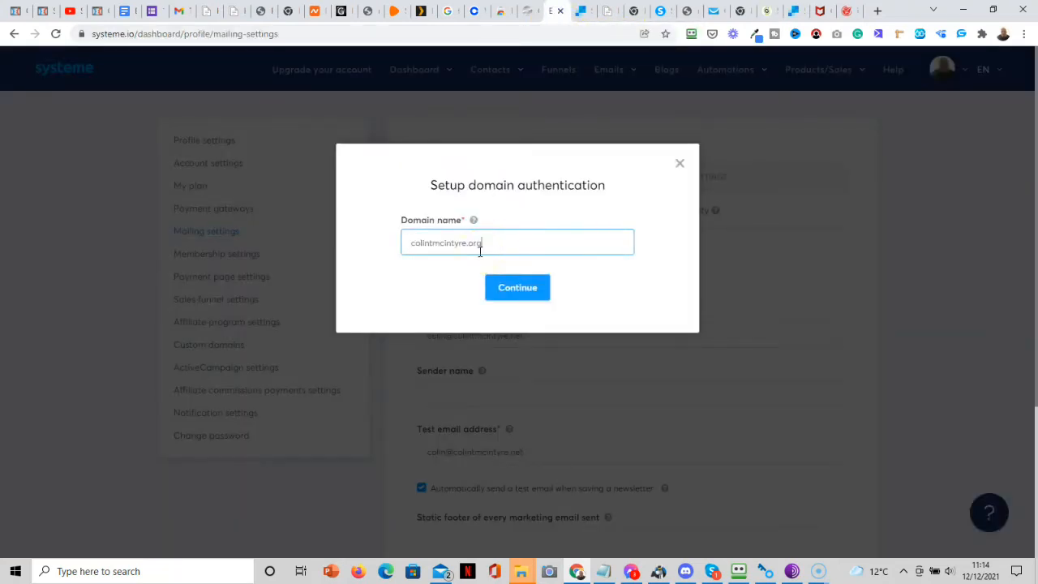
click(507, 287)
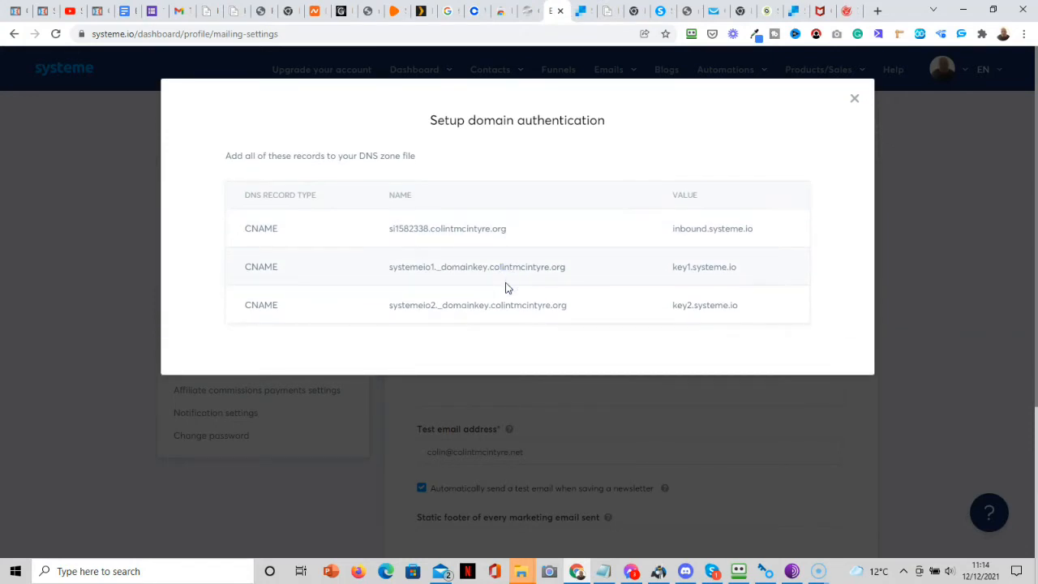
Copy the first CNAME record's name and switch to SiteGround's DNS Zone Editor.
click(542, 232)
drag(502, 232, 387, 231)
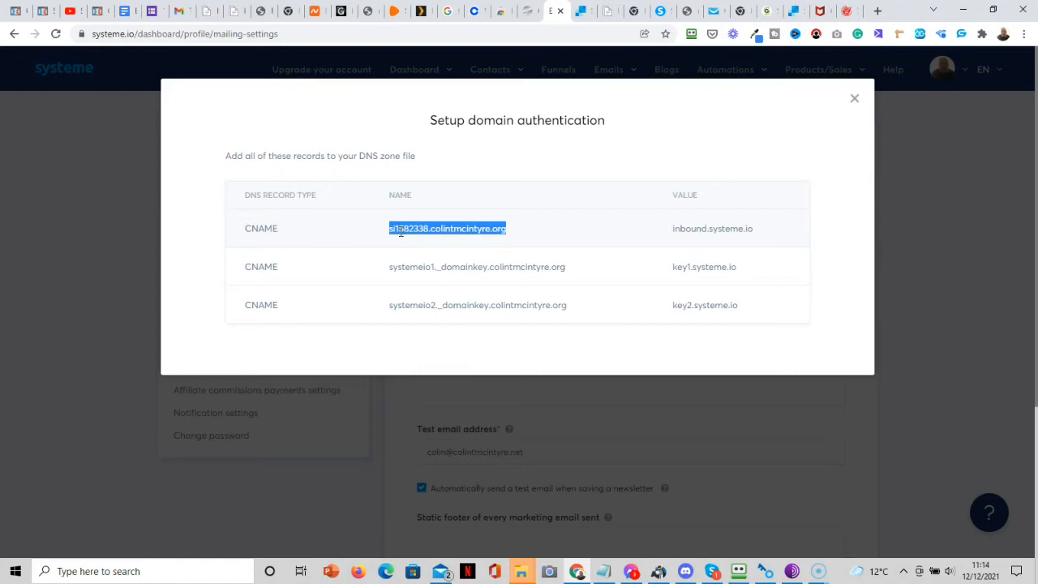
right_click(400, 232)
click(432, 242)
click(765, 18)
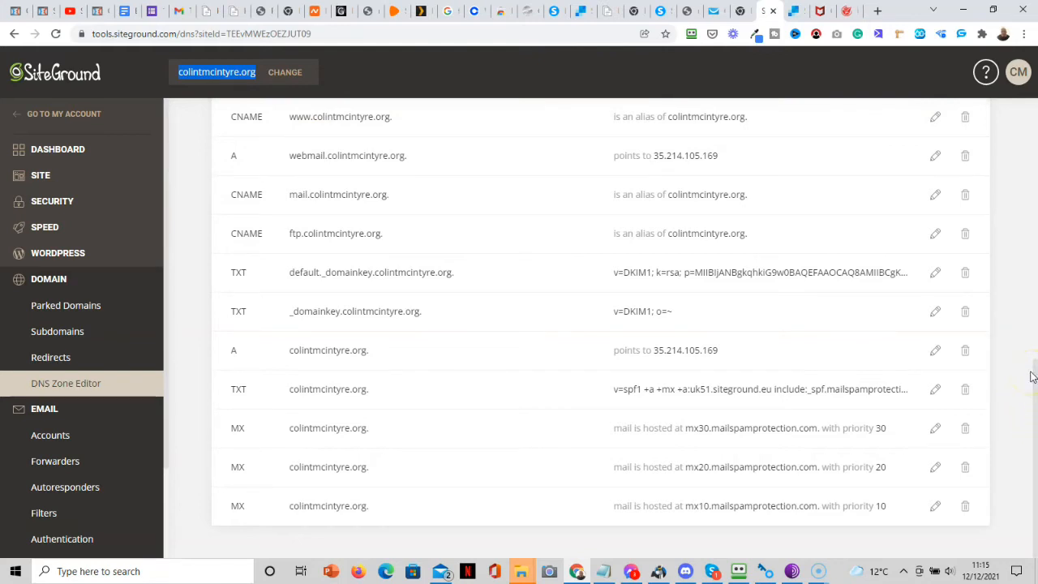
click(187, 219)
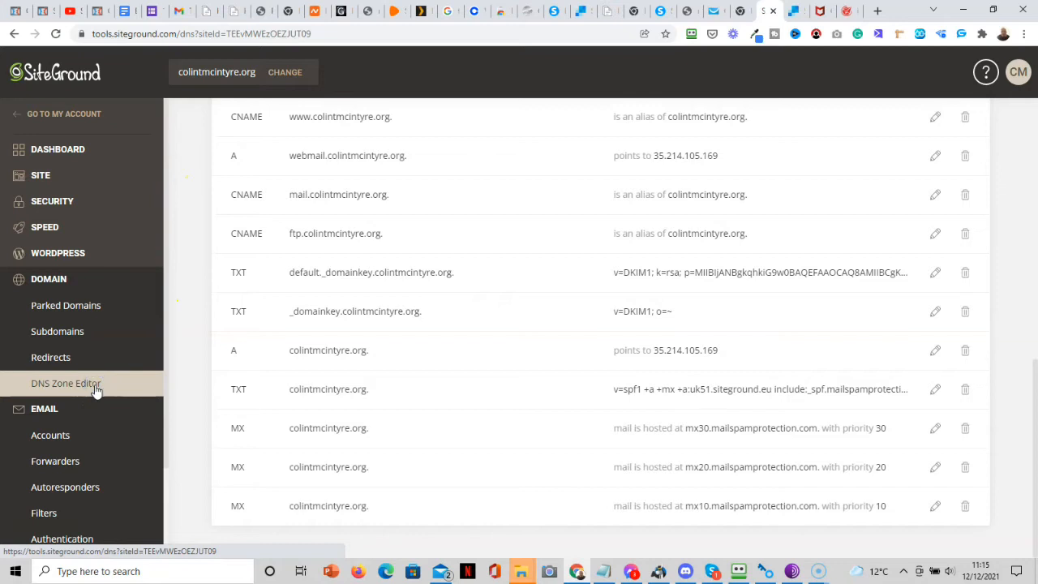
Switch the new record form to CNAME and paste the first record's name into Name.
drag(1035, 452, 1021, 268)
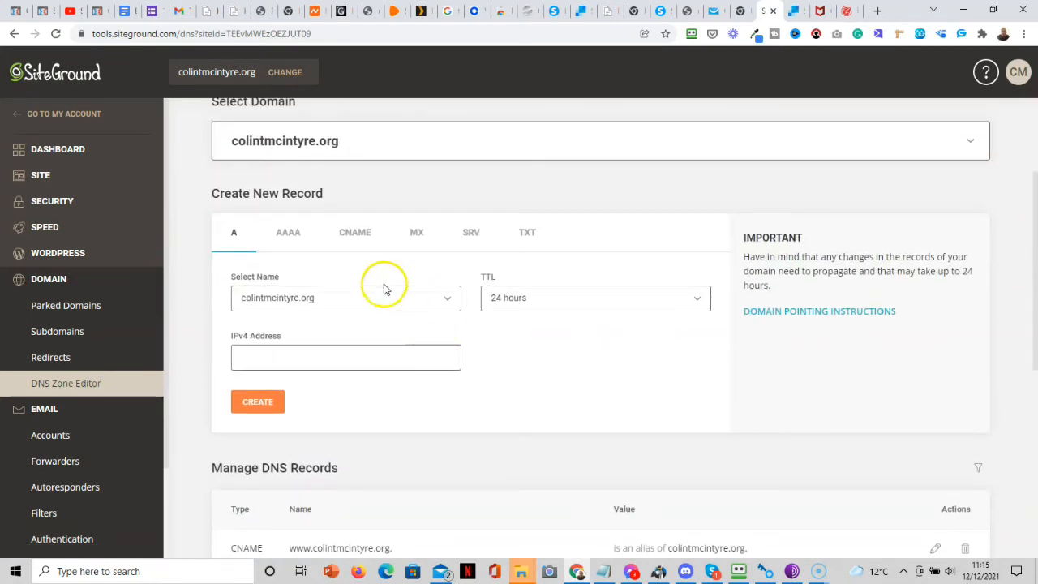
click(347, 238)
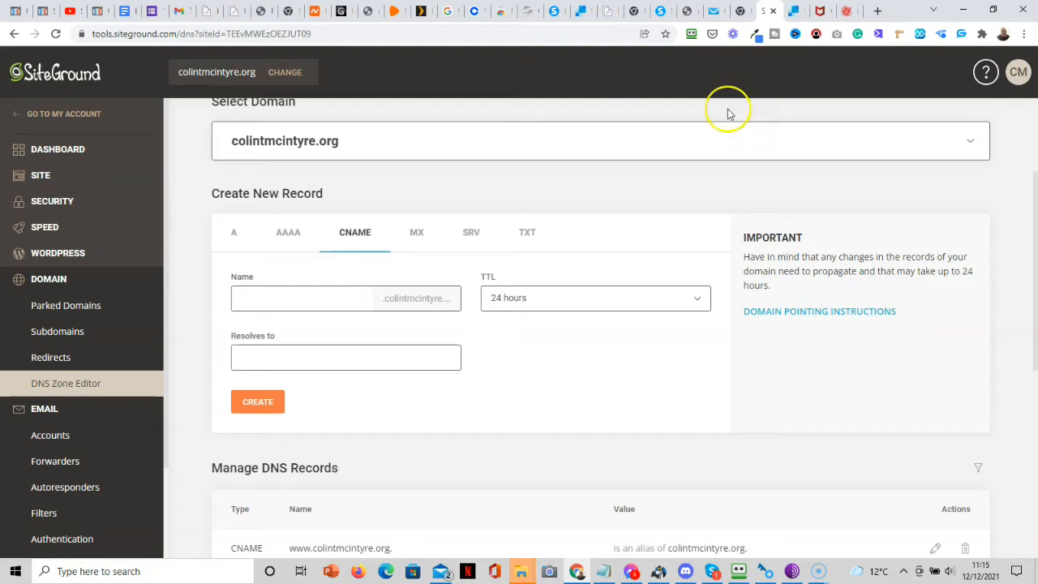
click(337, 358)
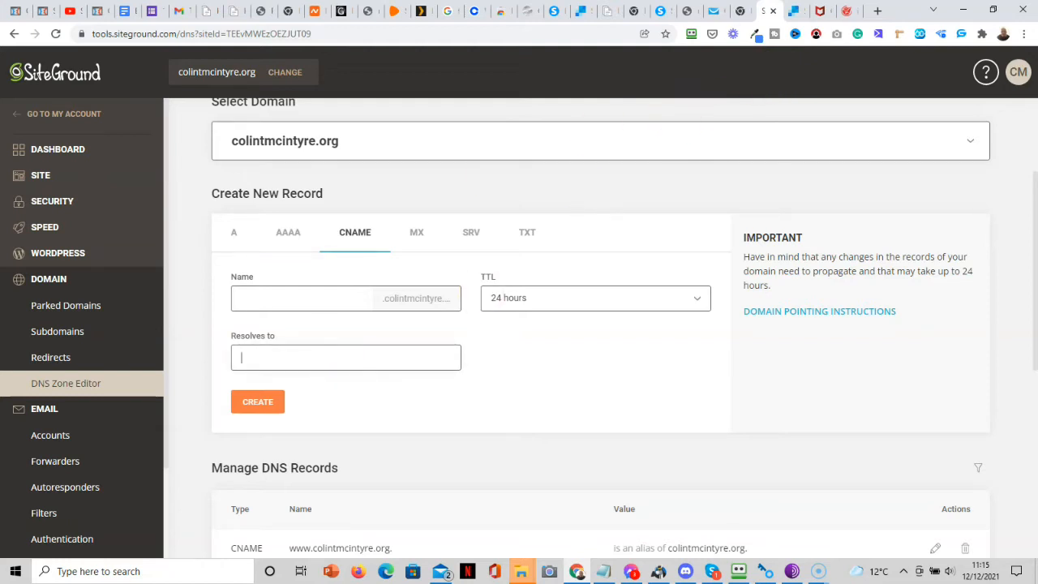
click(555, 11)
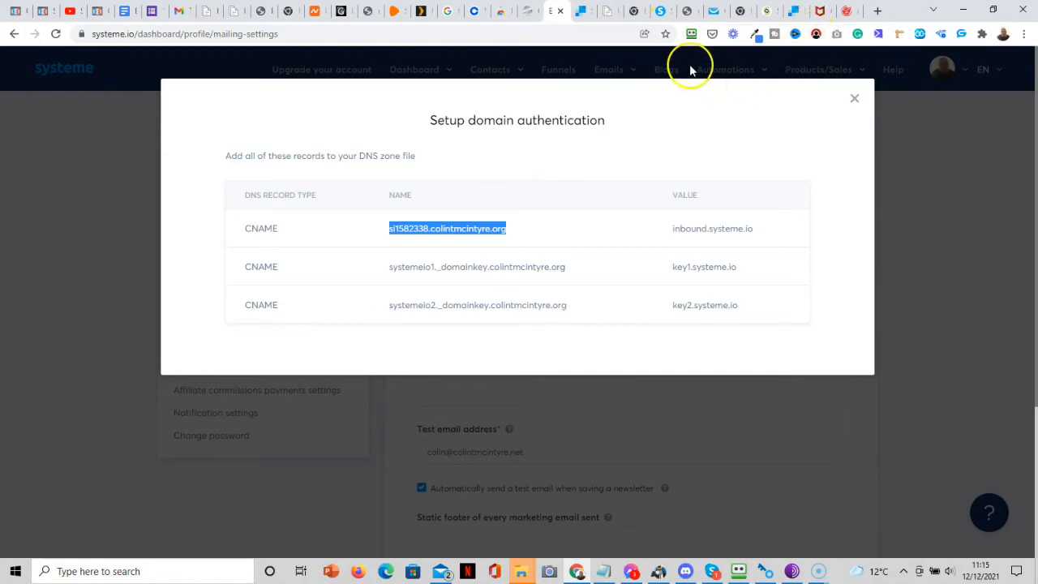
click(766, 11)
click(290, 304)
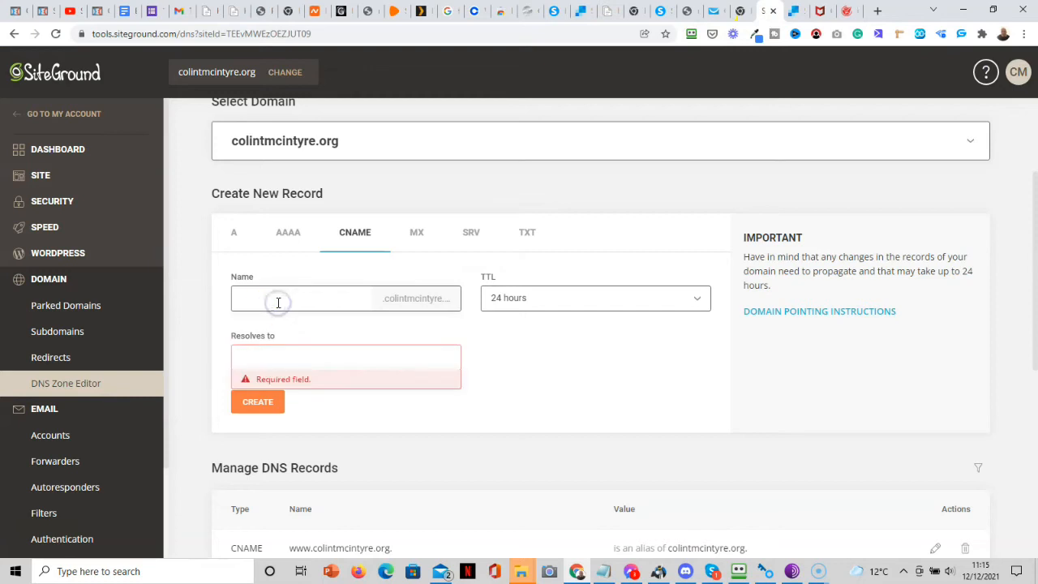
key(ctrl+v)
click(281, 297)
click(361, 305)
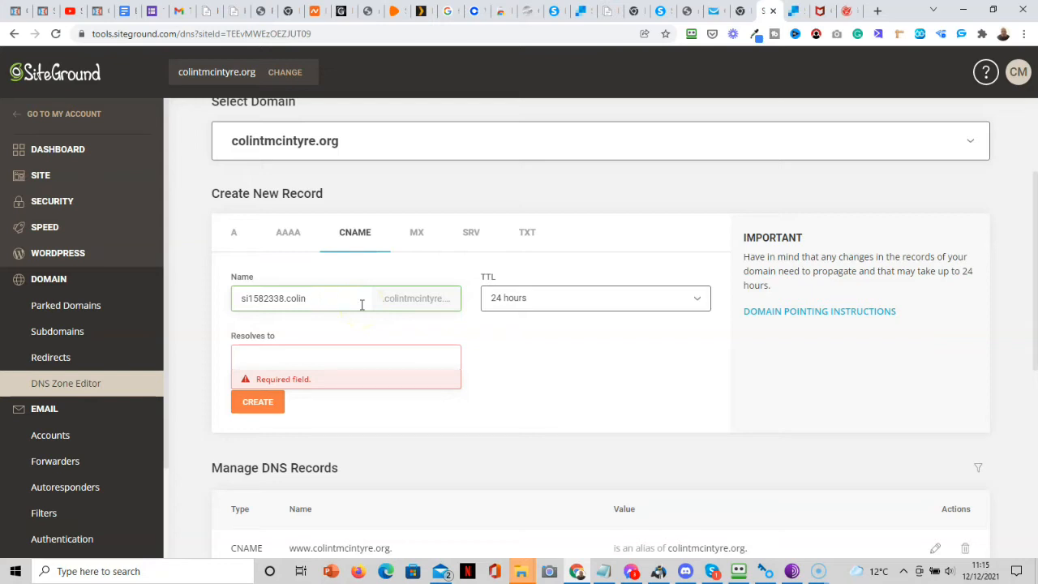
click(365, 352)
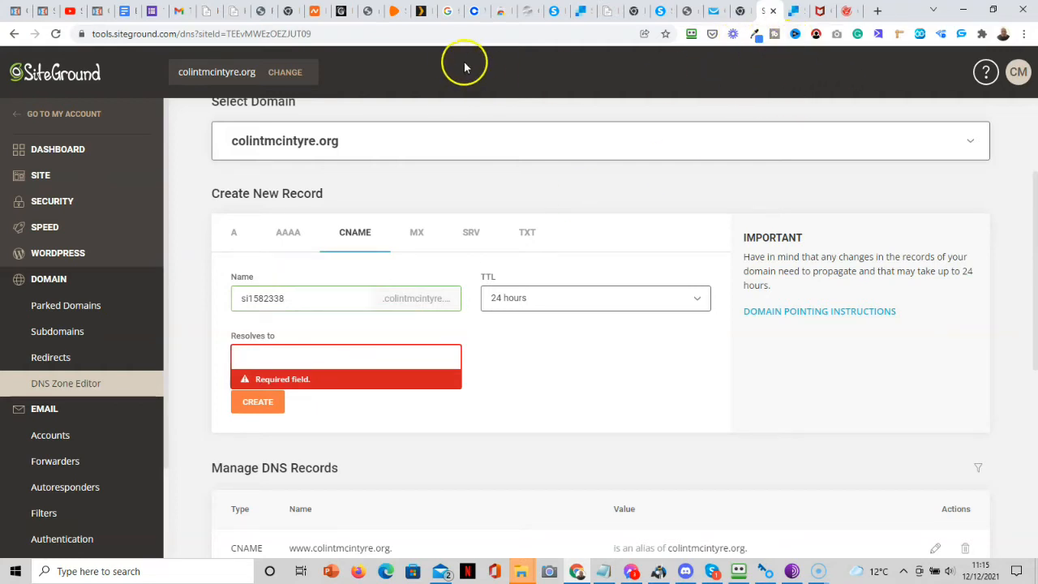
Copy inbound.systeme.io into Resolves to and create the first CNAME record.
click(550, 12)
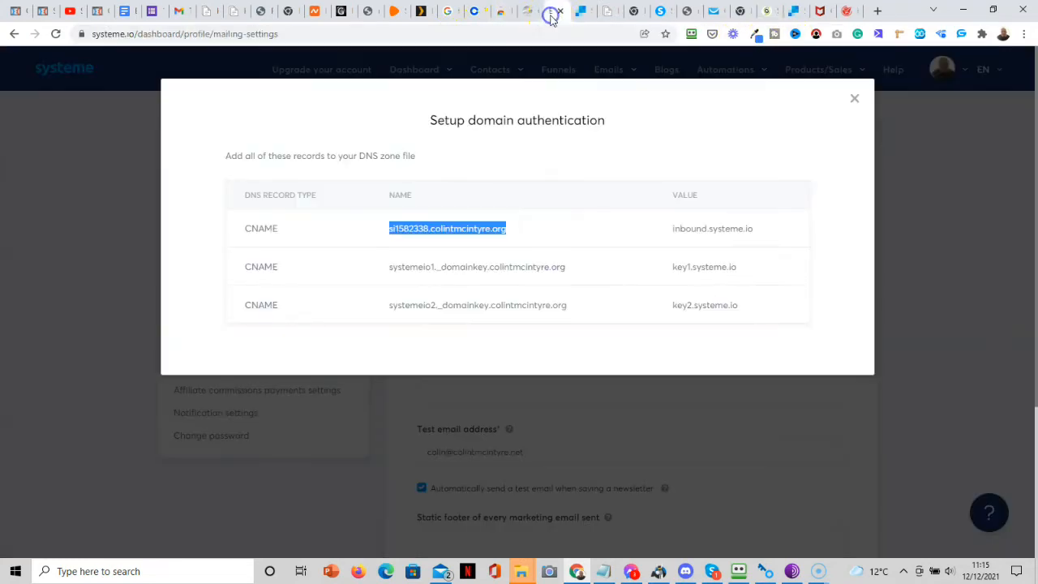
drag(755, 233, 680, 229)
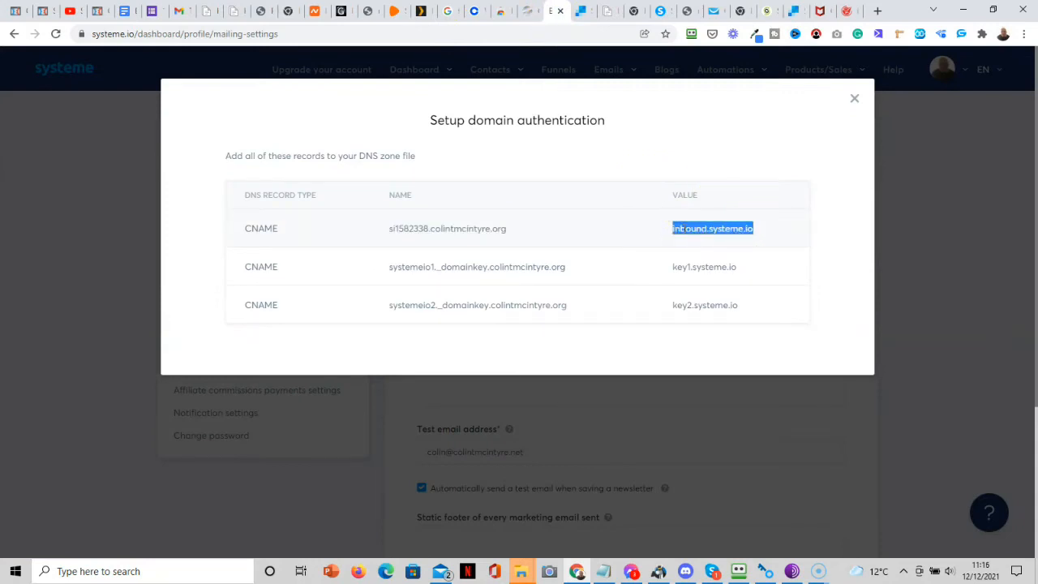
right_click(686, 231)
click(721, 240)
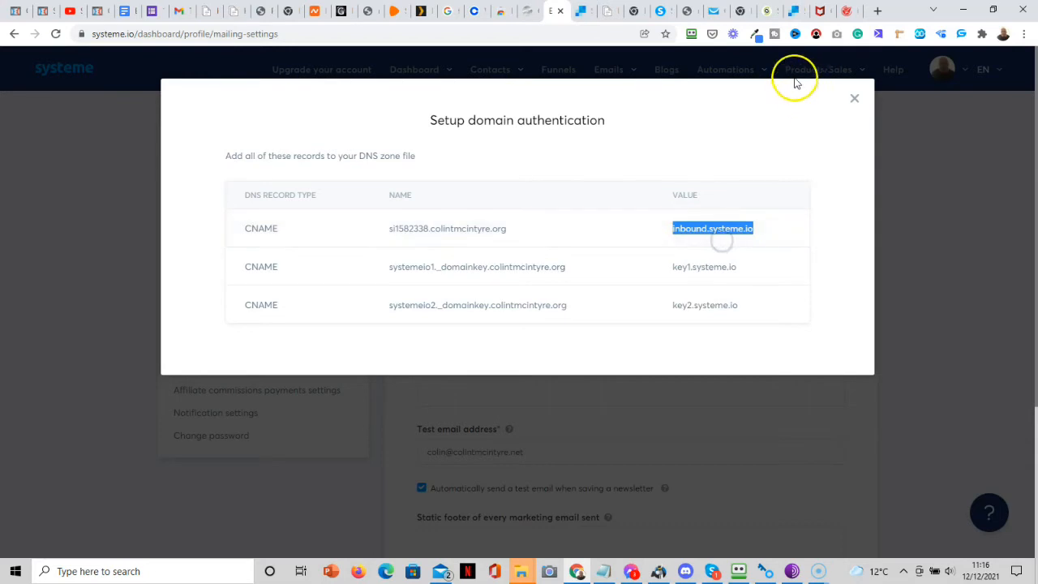
click(766, 10)
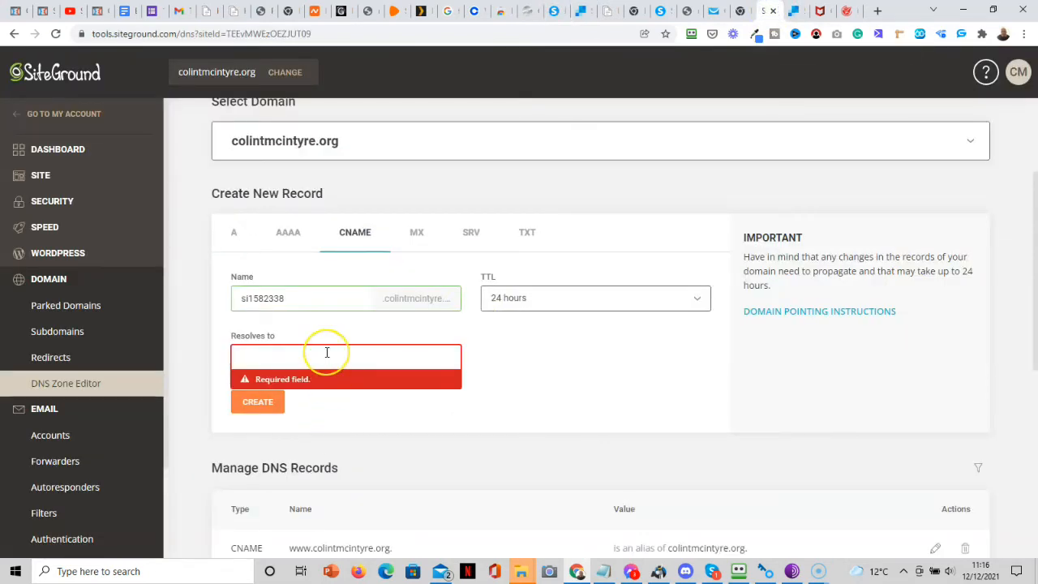
key(ctrl+v)
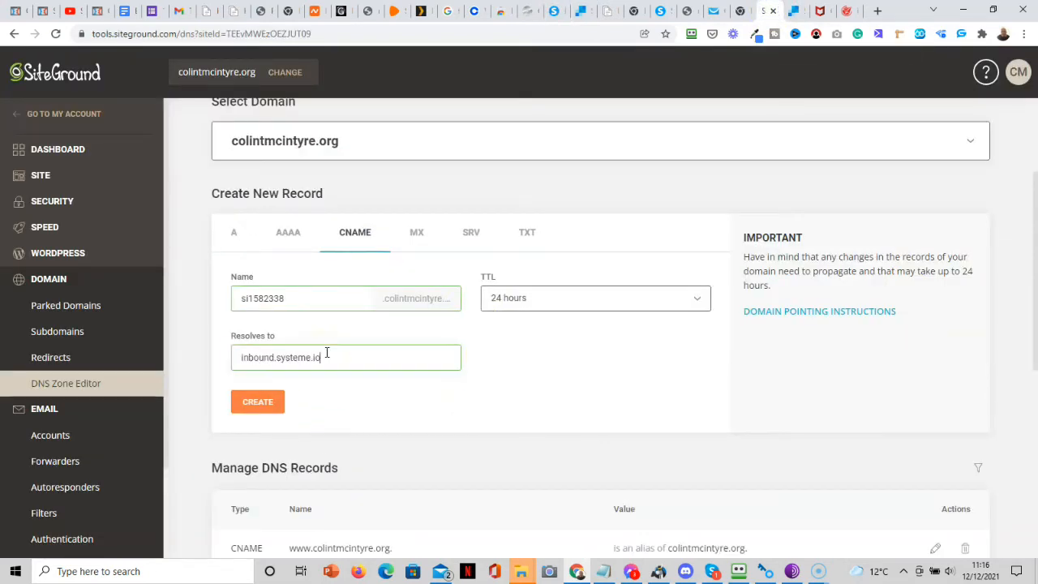
click(258, 402)
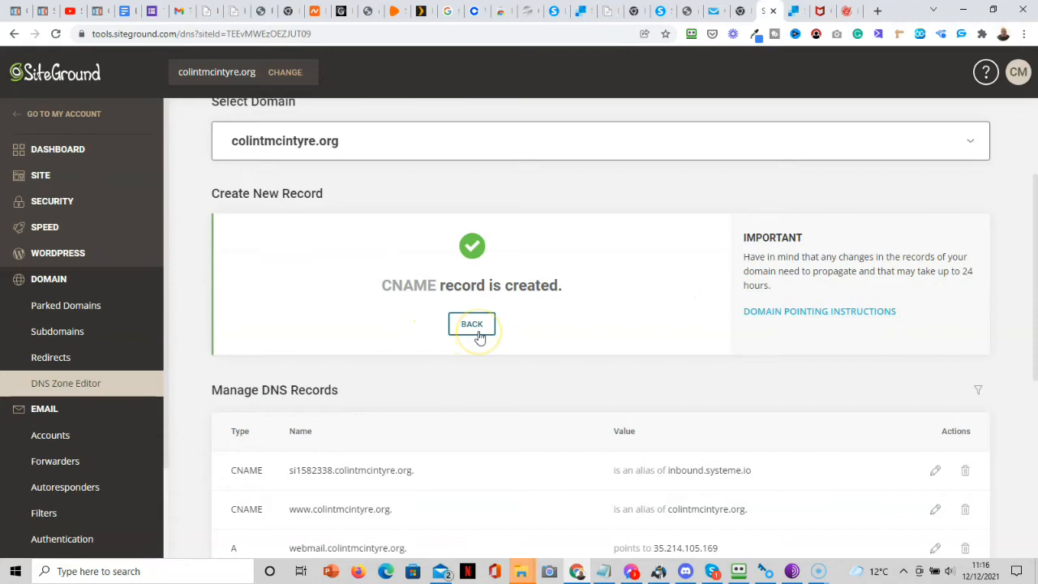
scroll(1018, 267, up, 2)
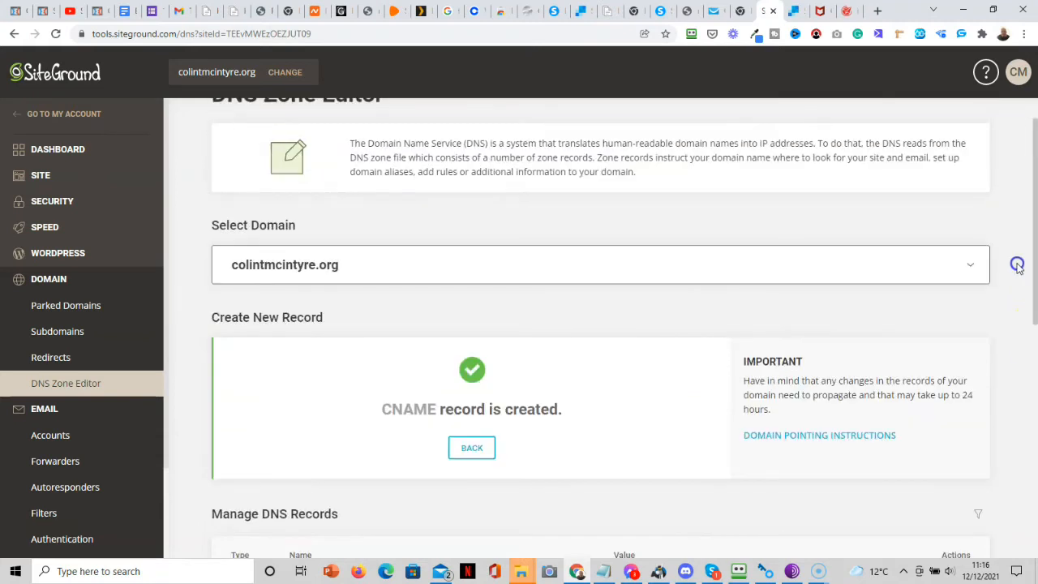
On a blank CNAME form, enter systemeio1._domainkey as the record Name.
click(475, 450)
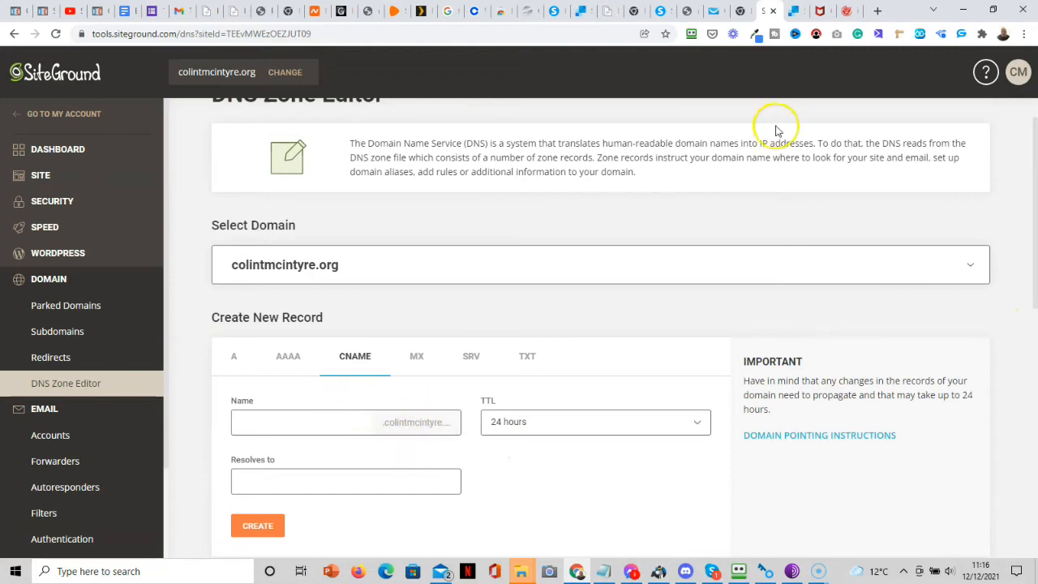
click(557, 16)
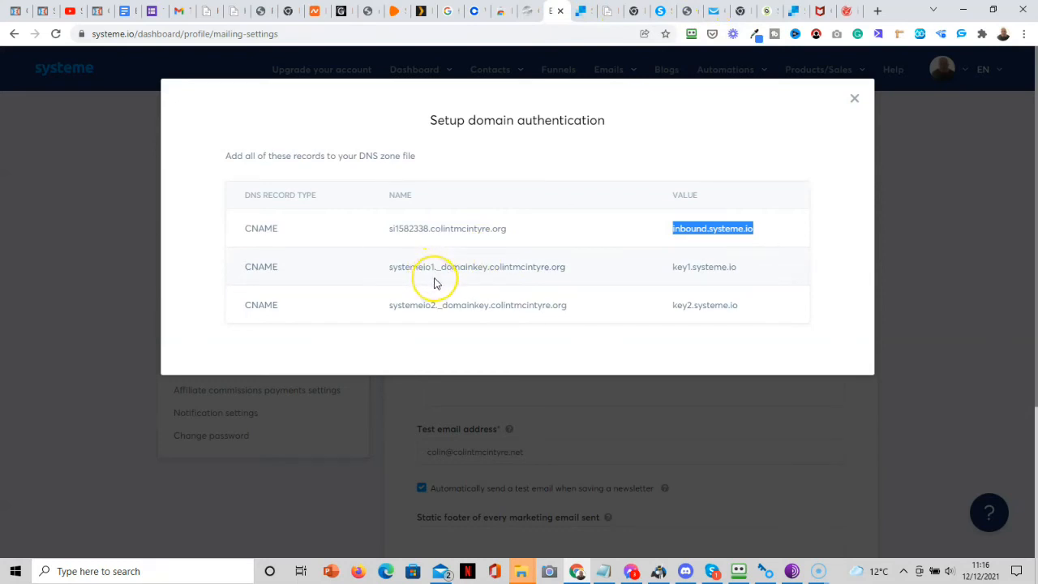
click(562, 267)
drag(561, 267, 382, 270)
right_click(427, 271)
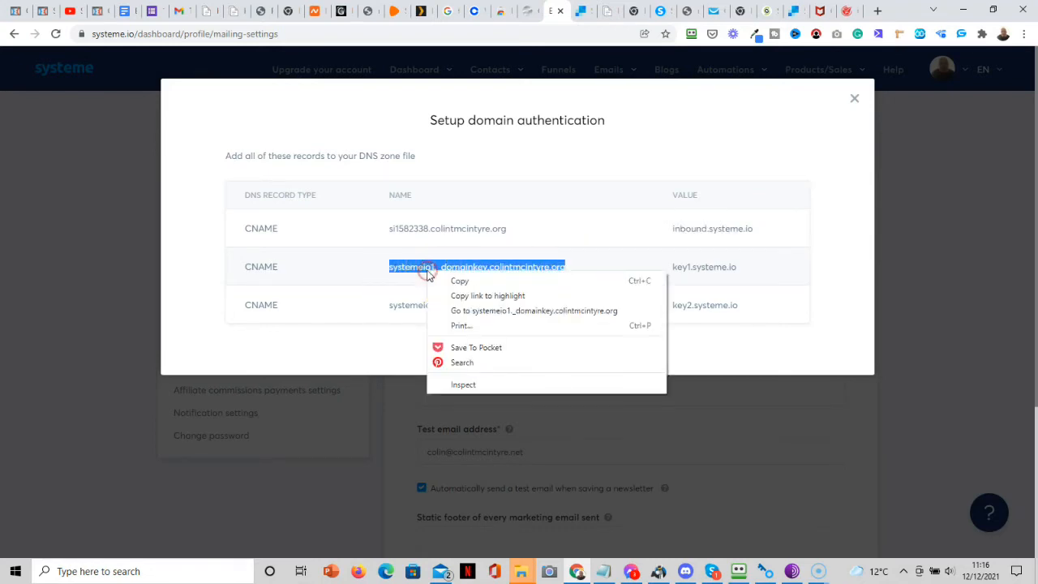
click(461, 282)
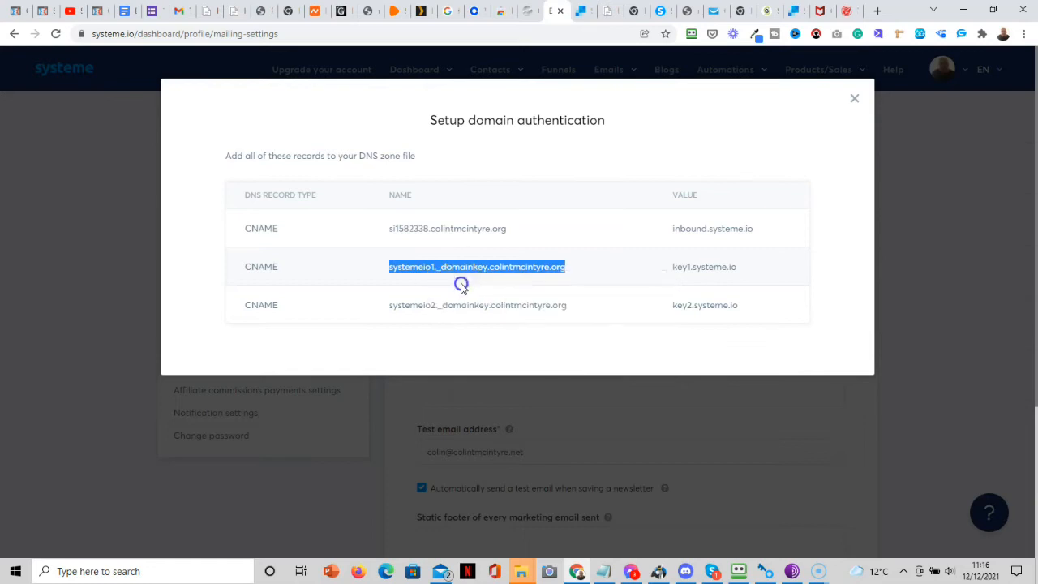
click(765, 13)
click(365, 424)
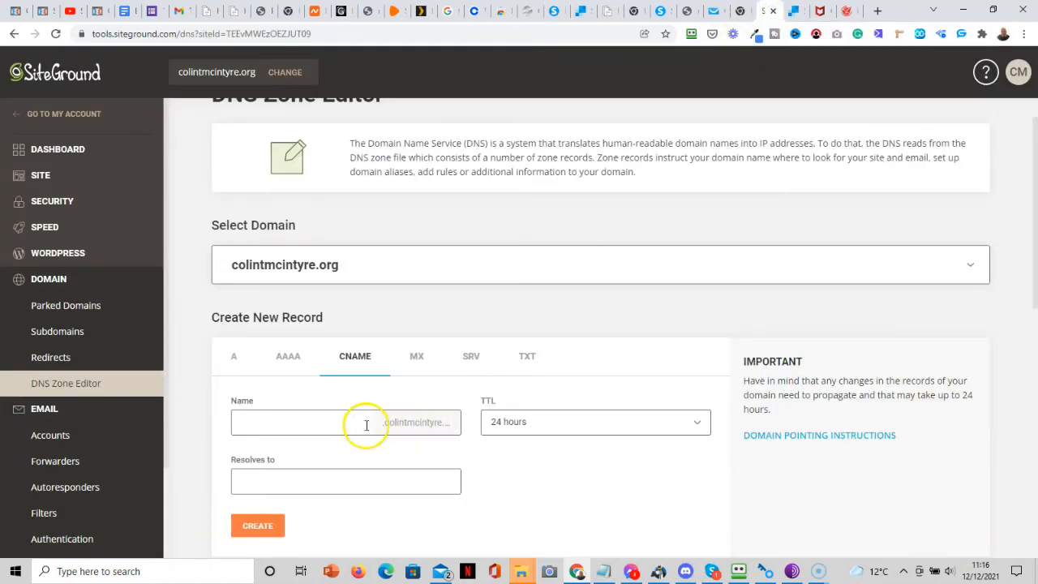
key(ctrl+v)
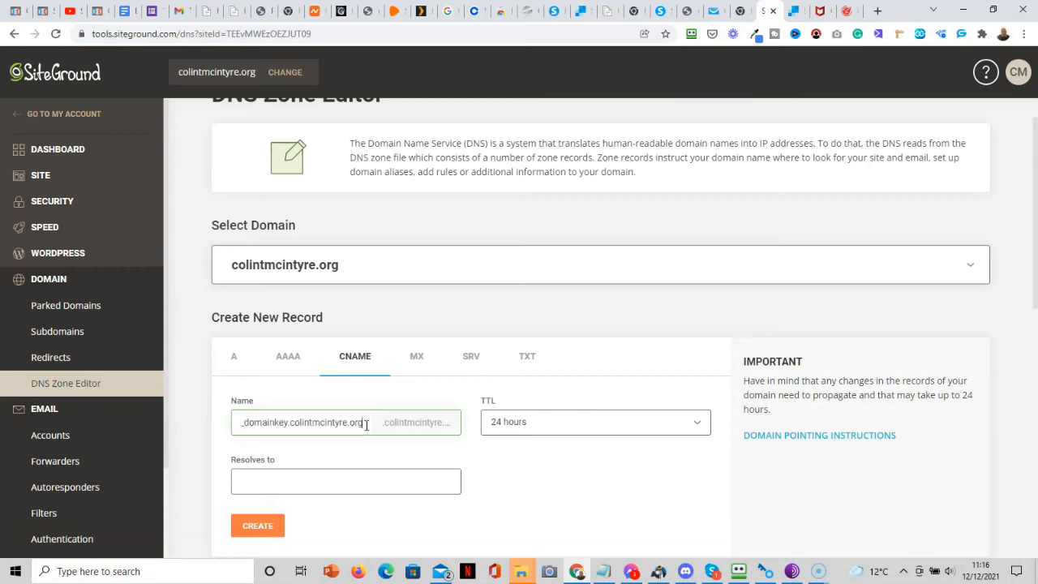
key(Home)
text(systemeio1.)
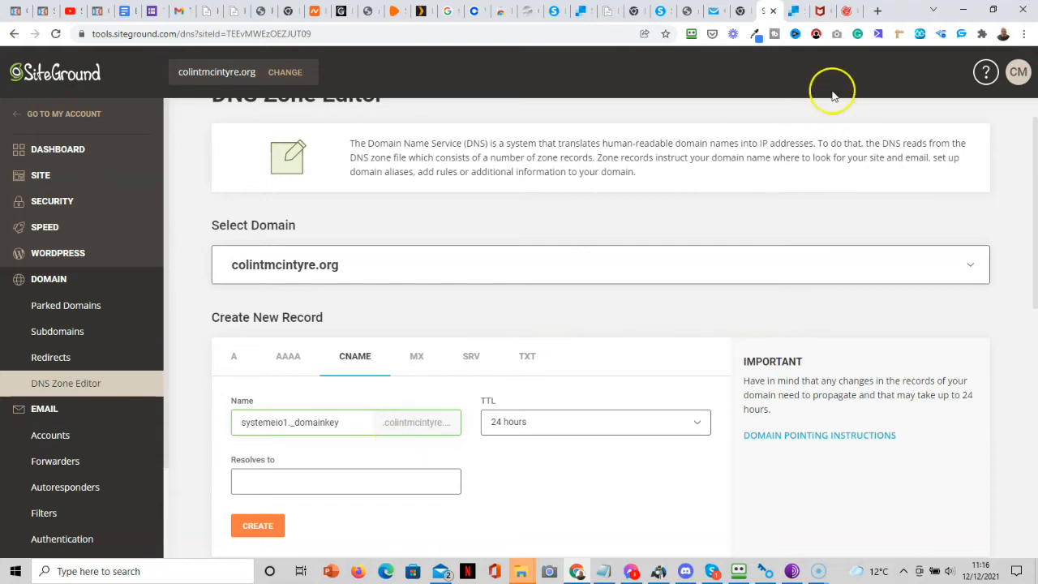
Copy key1.systeme.io into Resolves to and create the systemeio1._domainkey record.
click(556, 18)
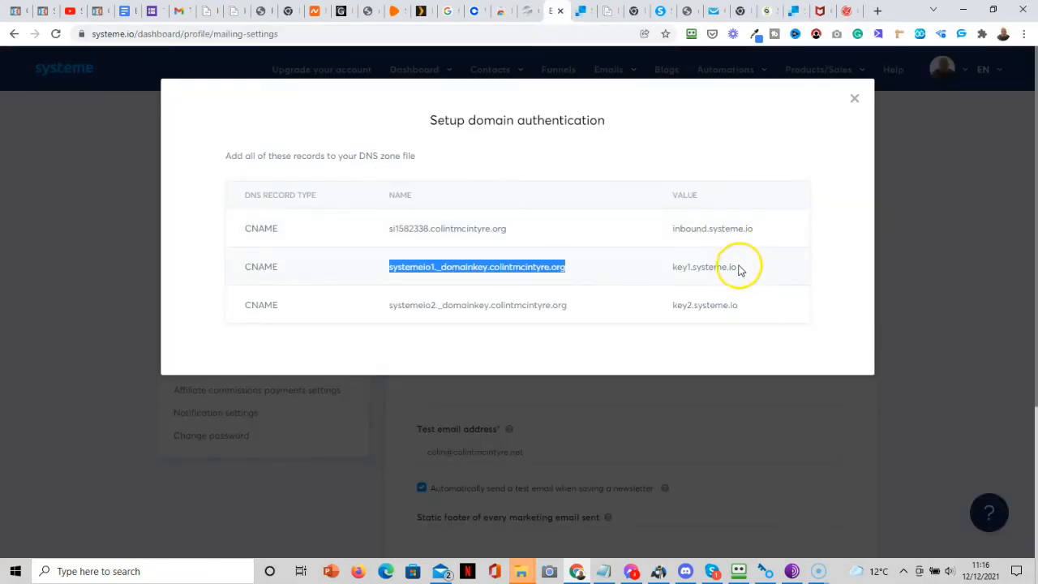
drag(737, 268, 672, 276)
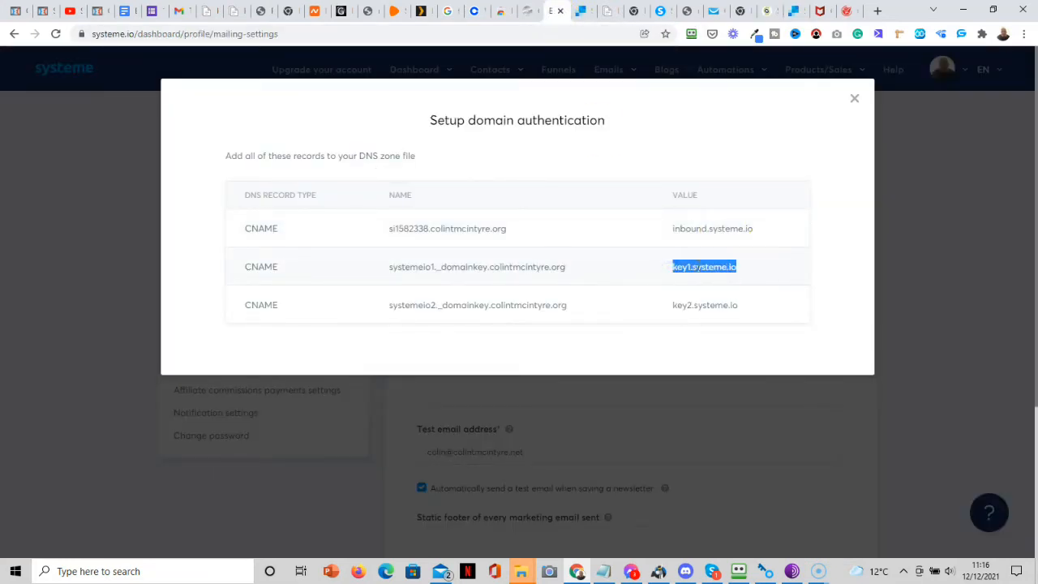
right_click(696, 268)
click(727, 277)
click(763, 10)
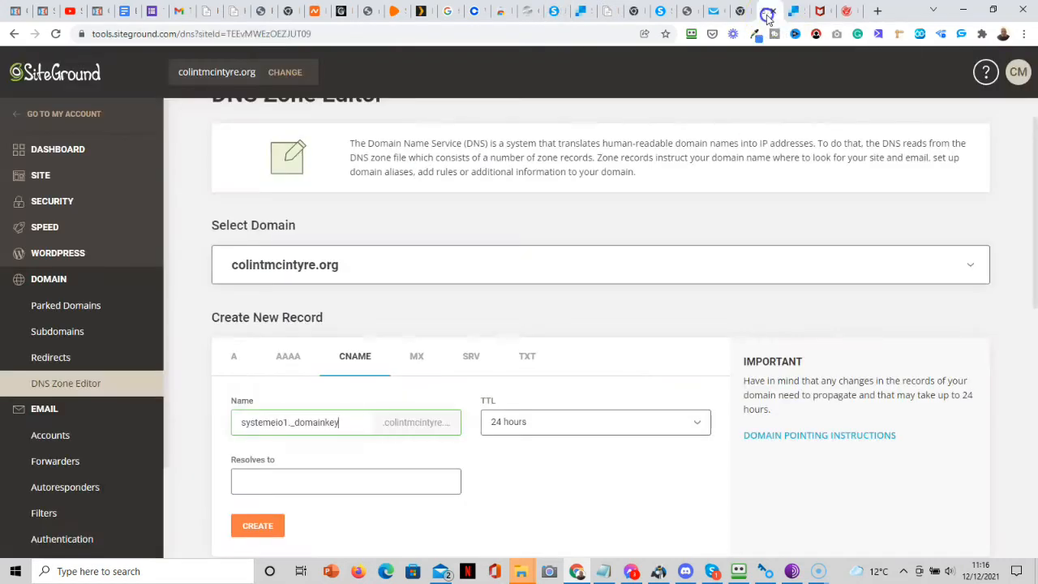
click(344, 481)
key(ctrl+v)
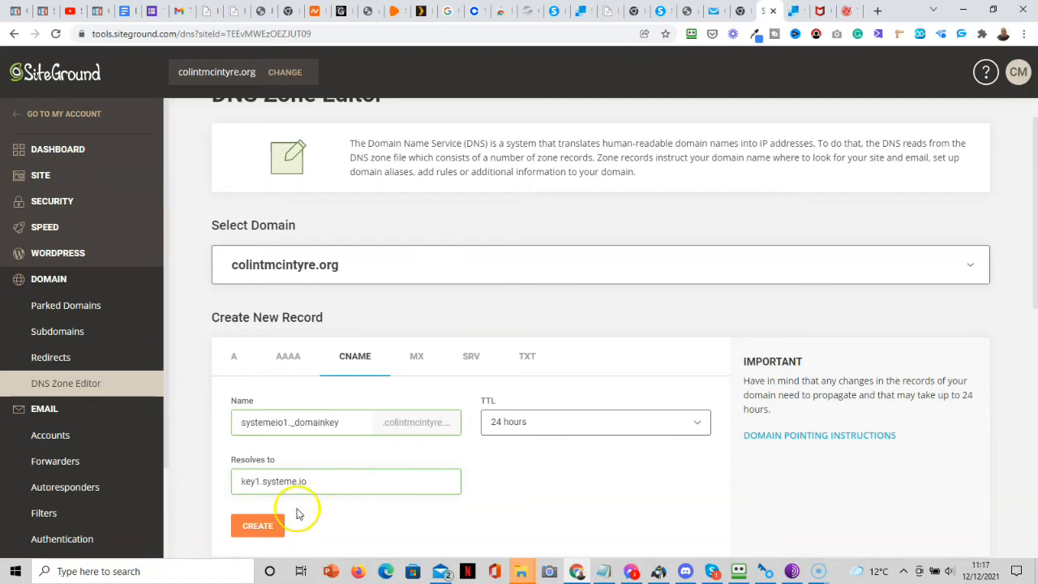
click(264, 527)
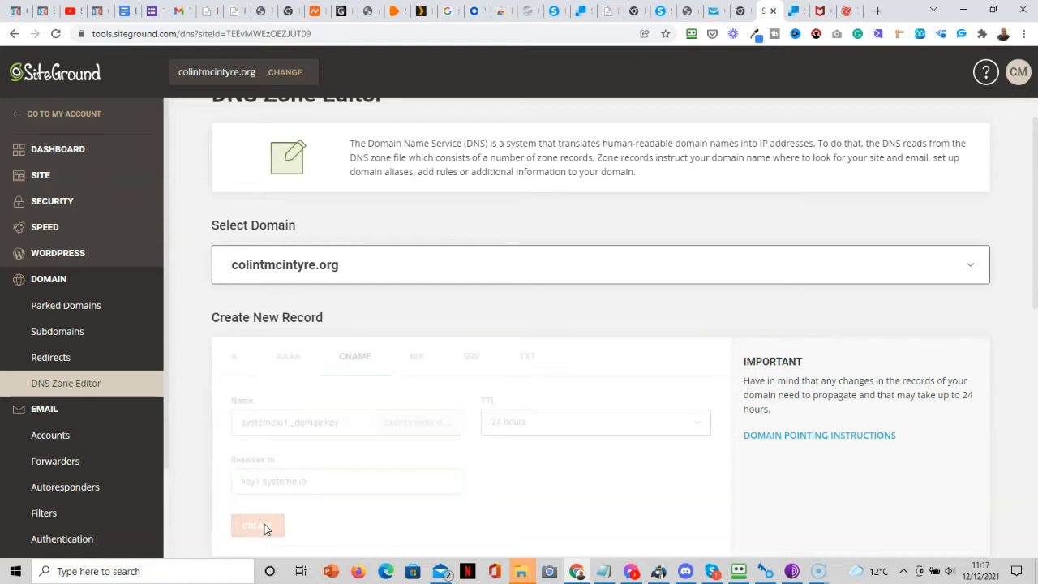
click(478, 449)
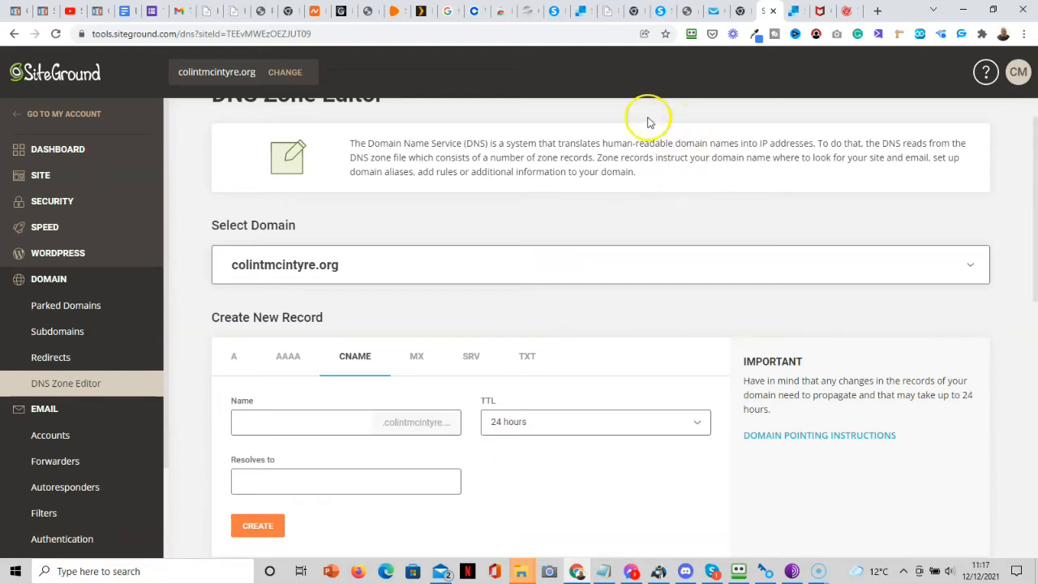
Copy systemeio2._domainkey from Systeme.io into the new CNAME record's Name field.
click(555, 16)
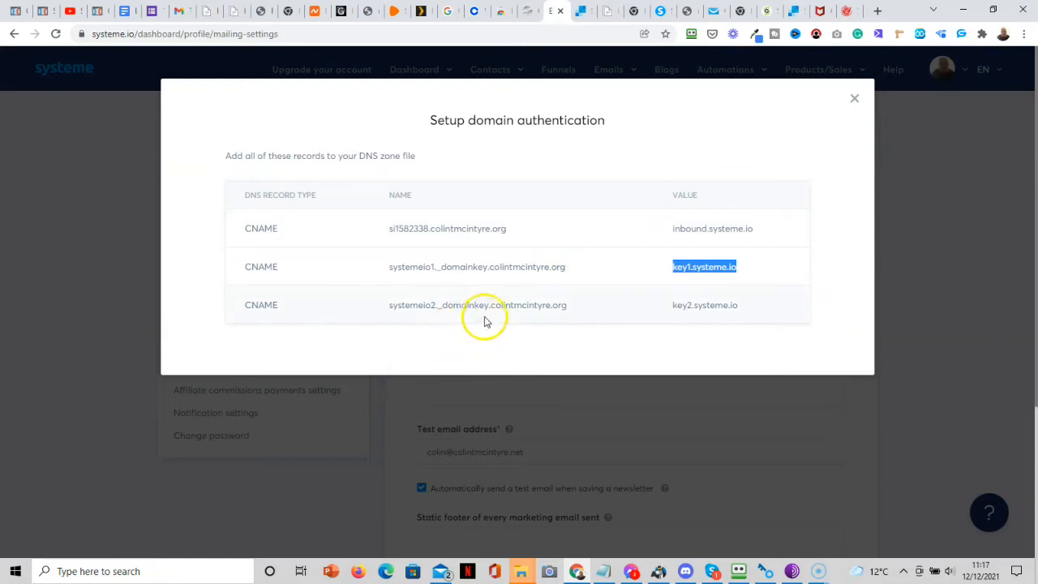
drag(487, 305, 390, 307)
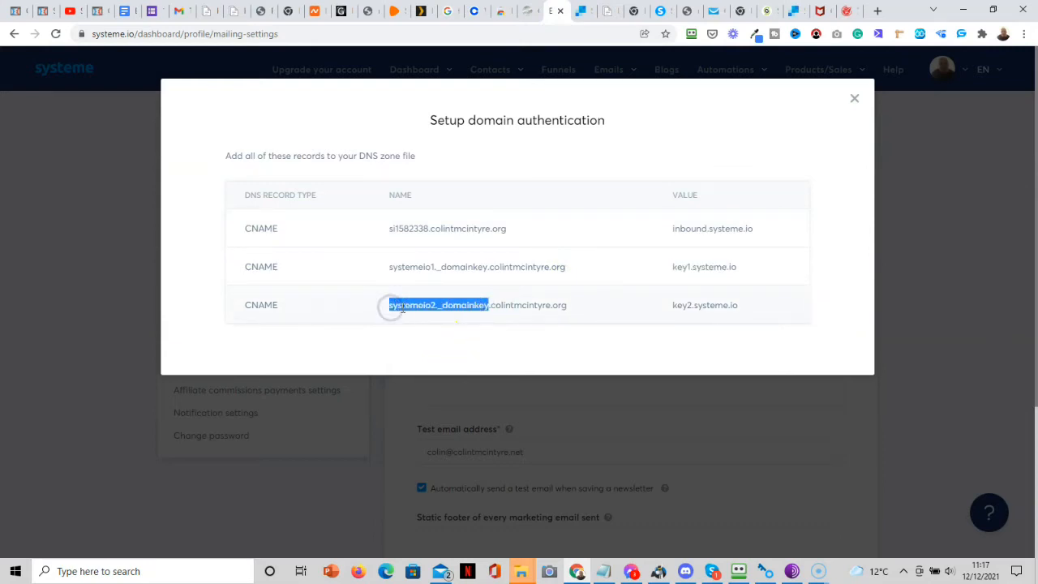
right_click(401, 308)
click(438, 319)
click(764, 13)
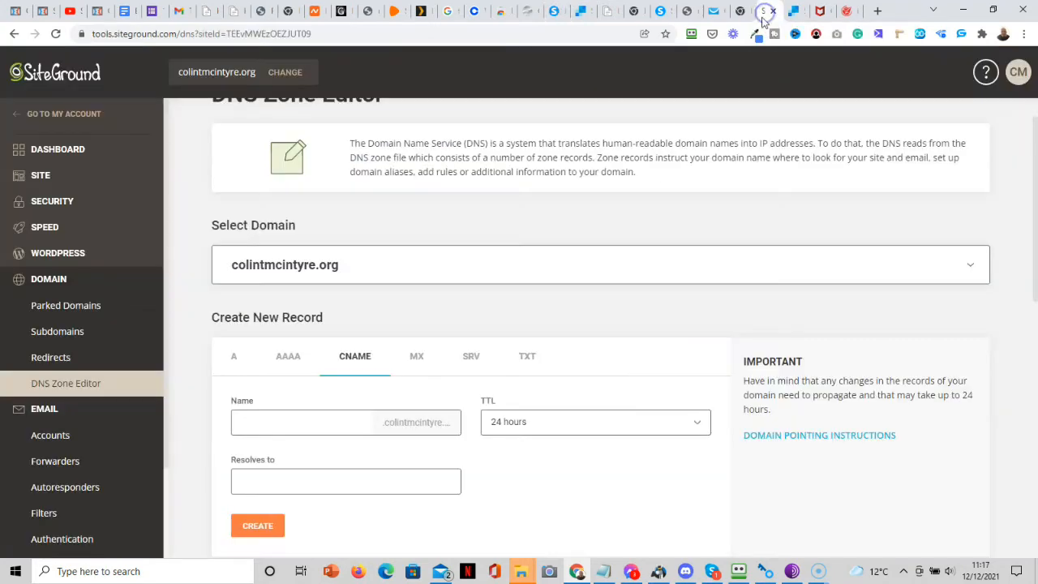
click(315, 480)
click(307, 420)
key(ctrl+v)
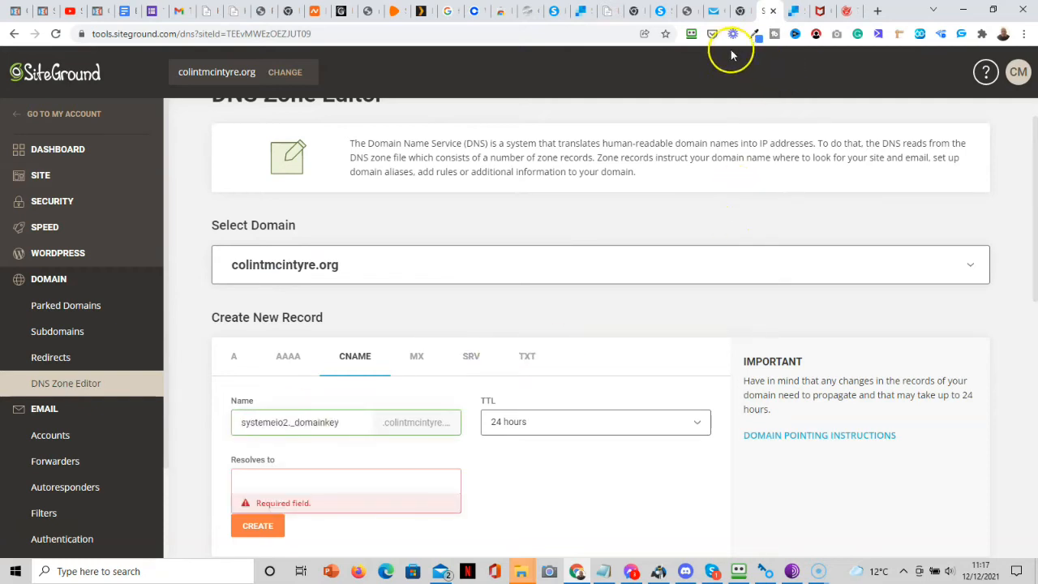
Copy key2.systeme.io into Resolves to and create the systemeio2._domainkey record.
click(555, 12)
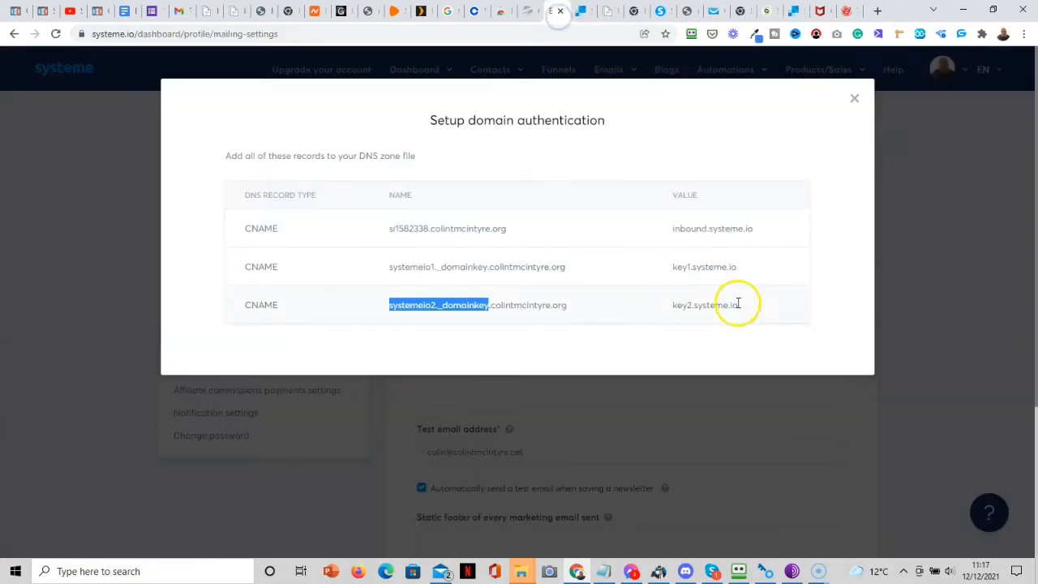
drag(739, 305, 675, 306)
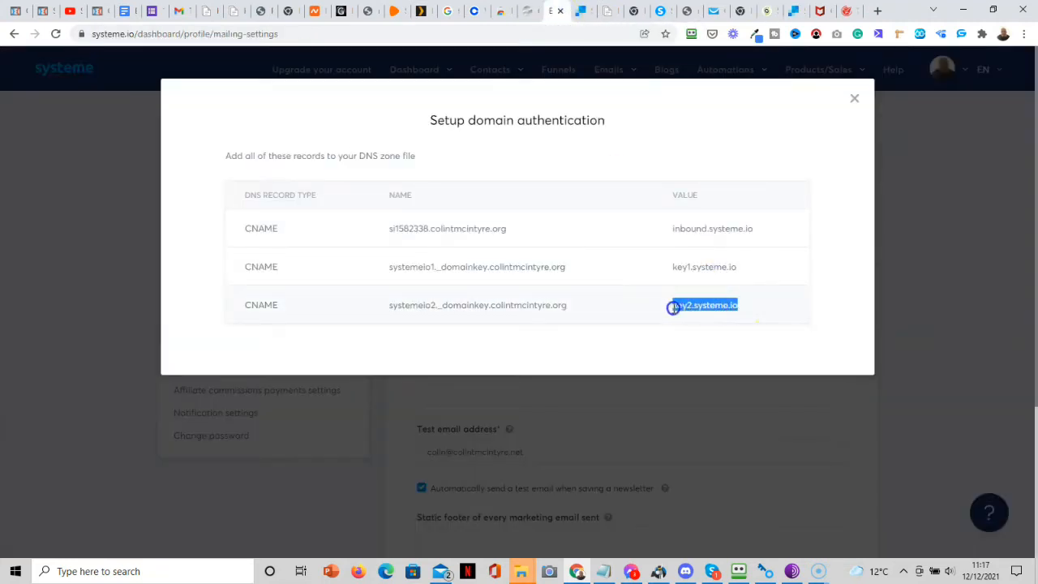
right_click(684, 307)
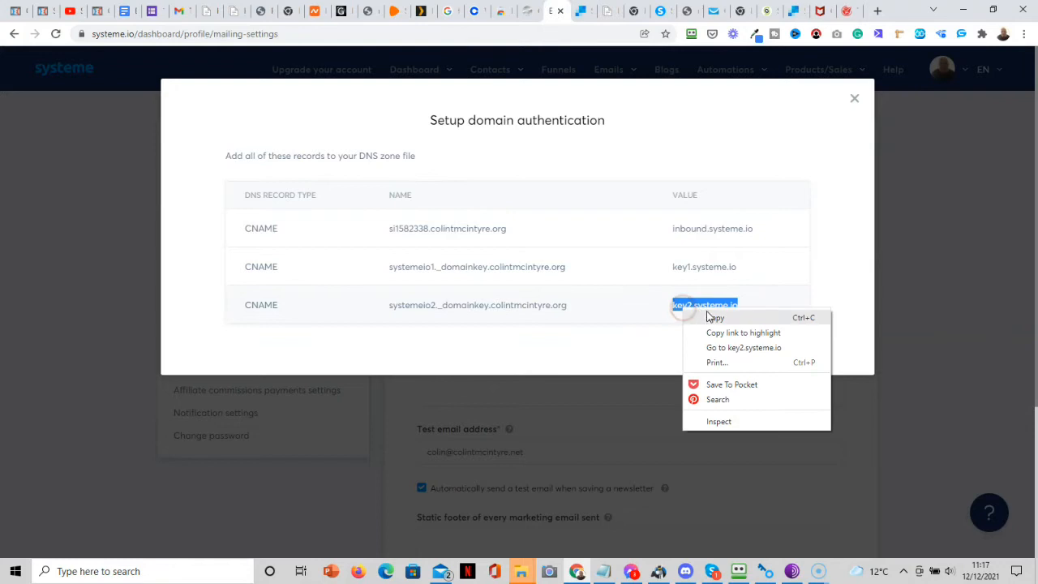
click(711, 318)
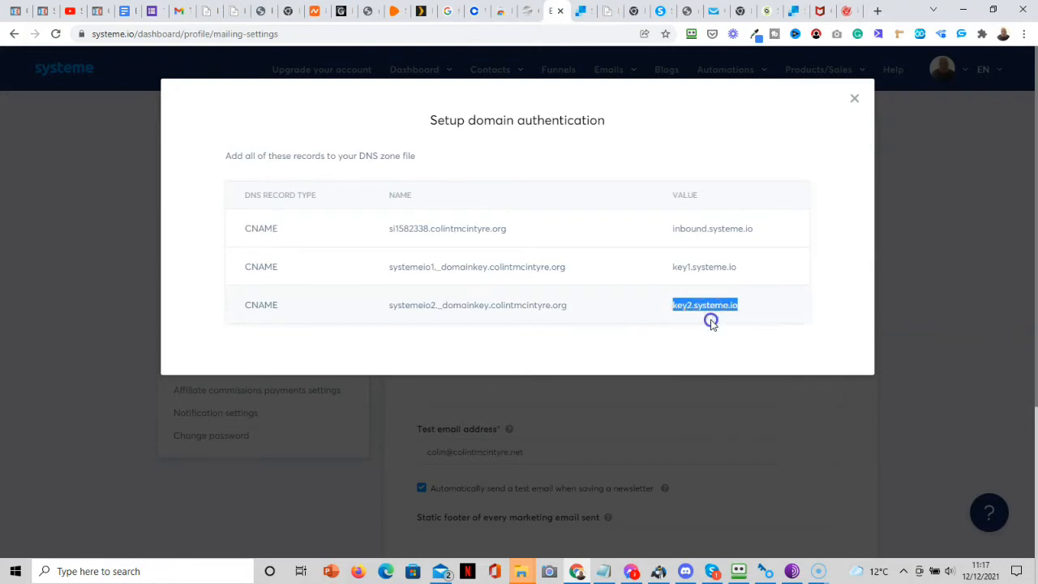
click(760, 11)
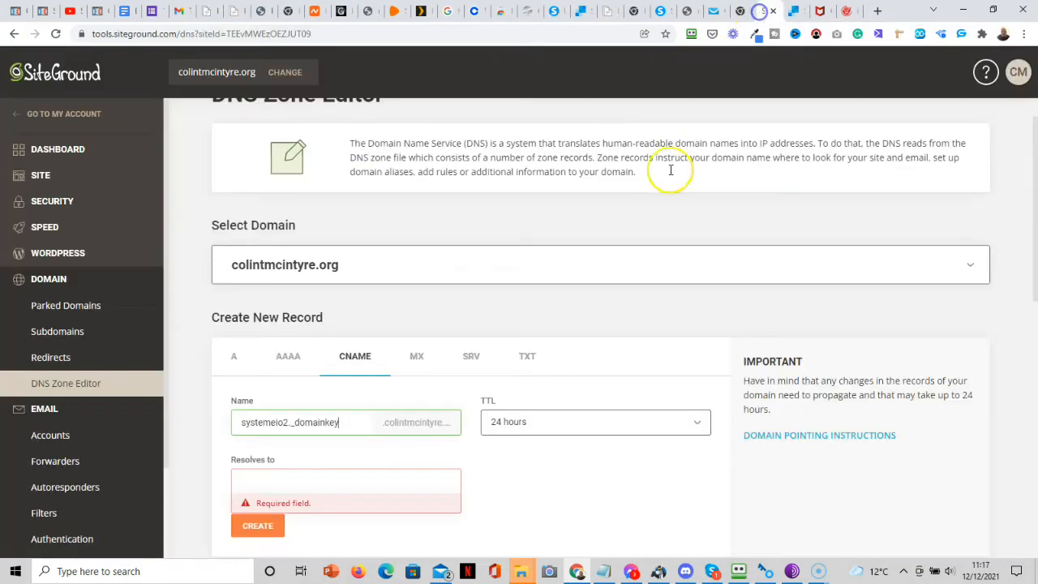
click(361, 485)
key(ctrl+v)
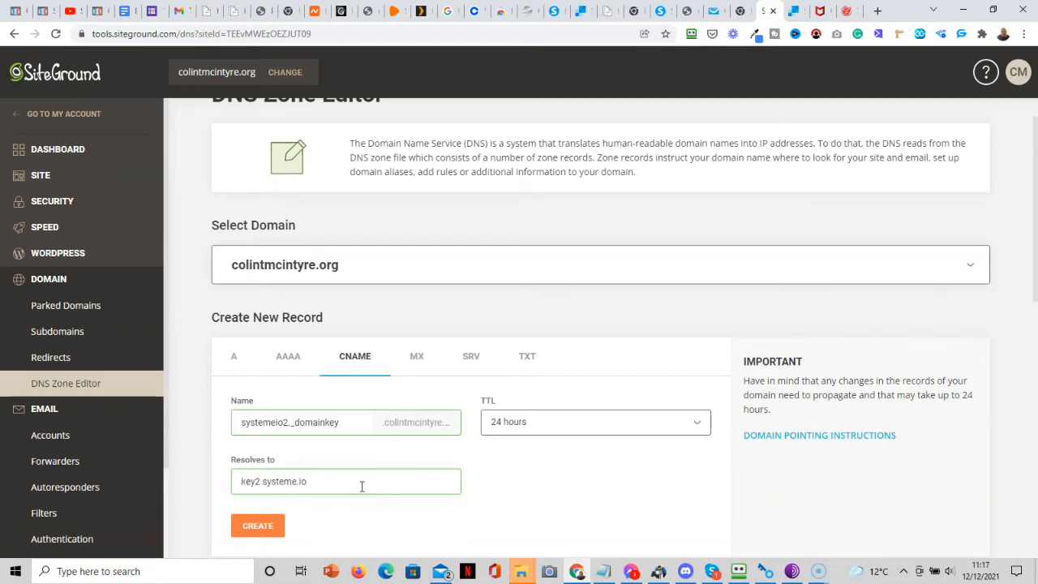
click(259, 529)
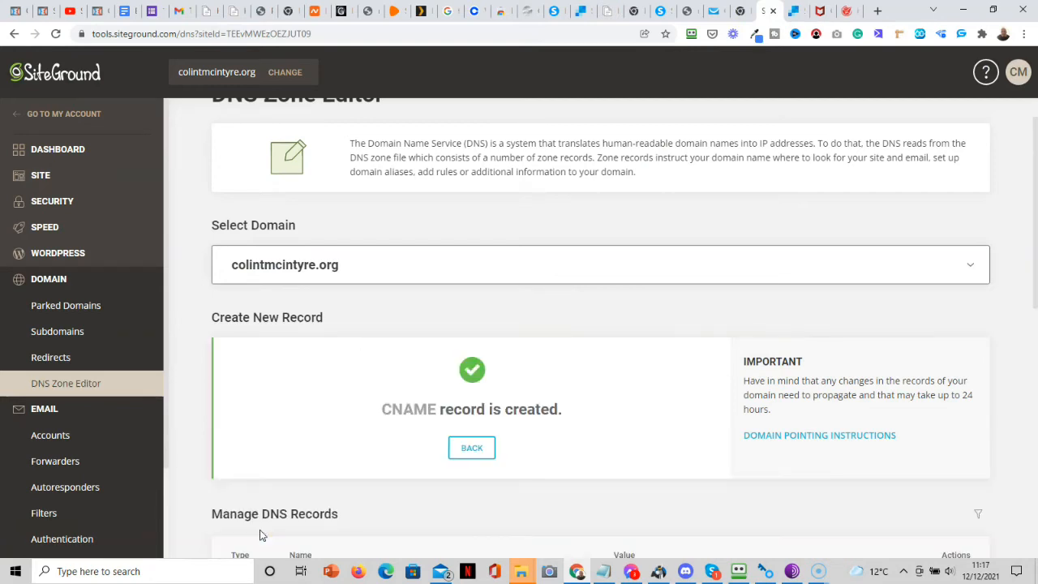
Check the three new CNAME entries under Manage DNS Records, then return to Systeme.io.
click(477, 448)
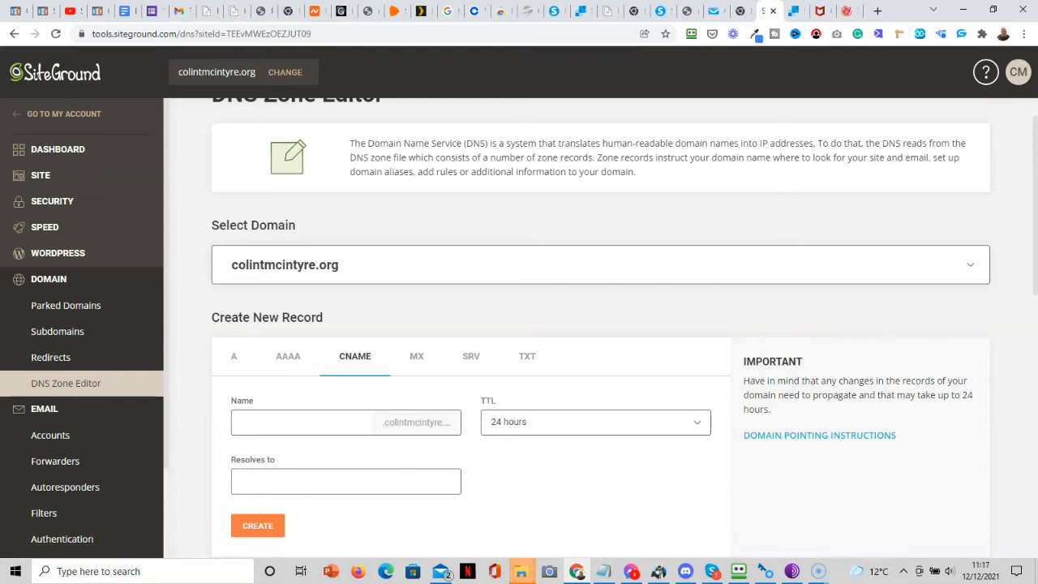
scroll(600, 324, down, 4)
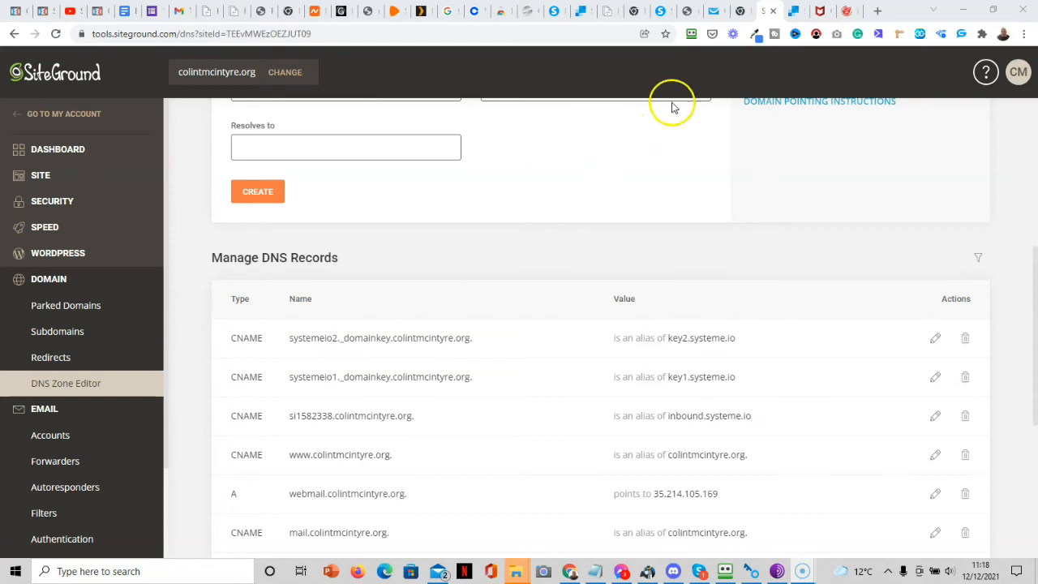
click(556, 15)
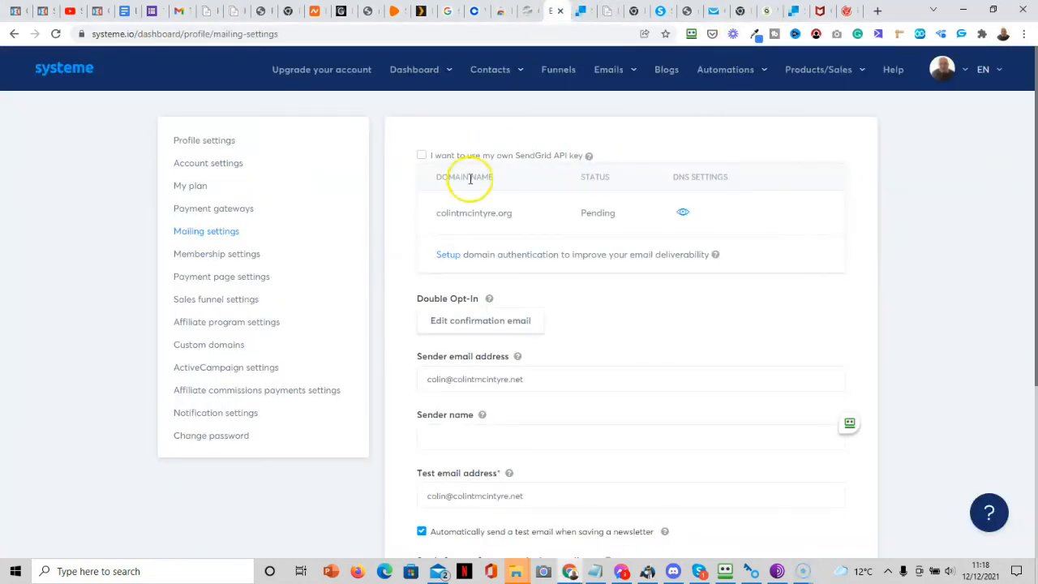
click(682, 213)
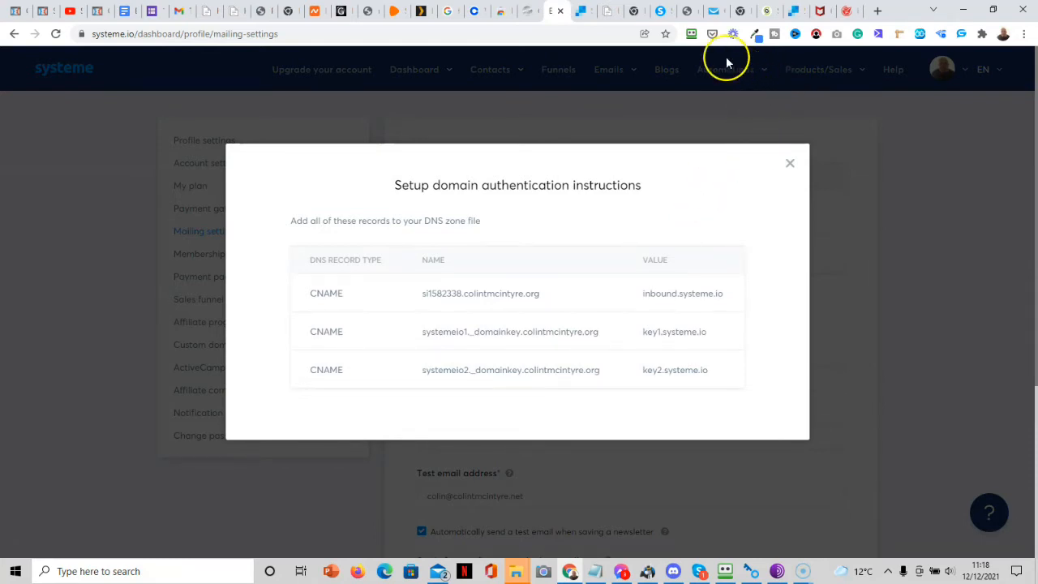
click(766, 11)
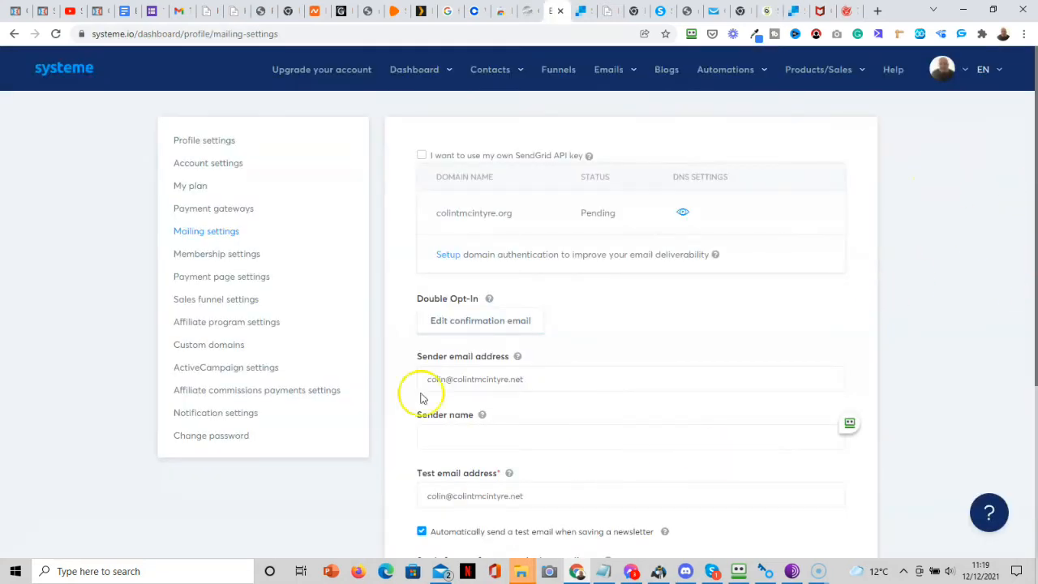
Start replacing the sender email, then open SiteGround's Email Accounts list.
drag(540, 378, 398, 377)
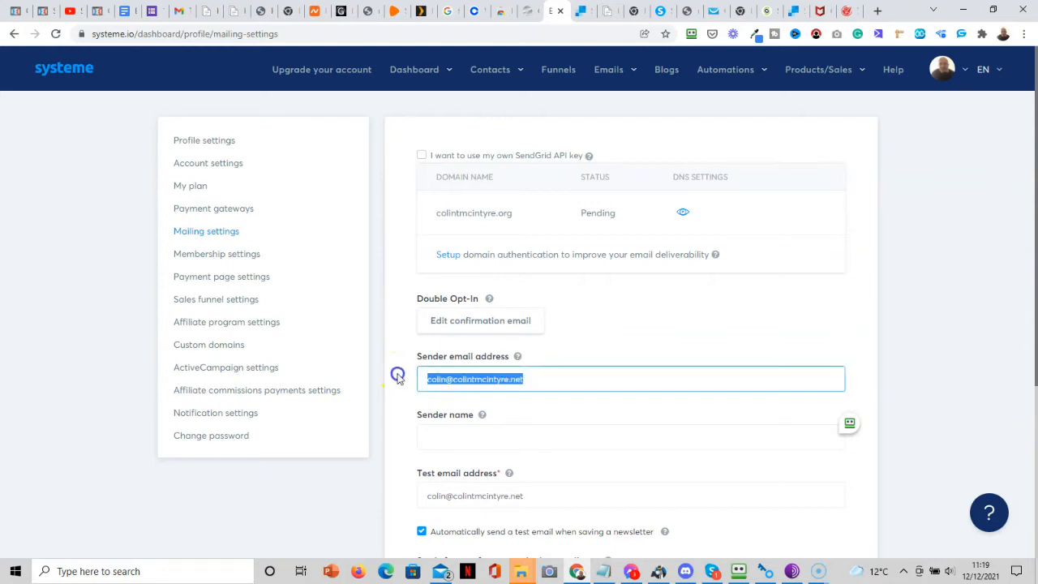
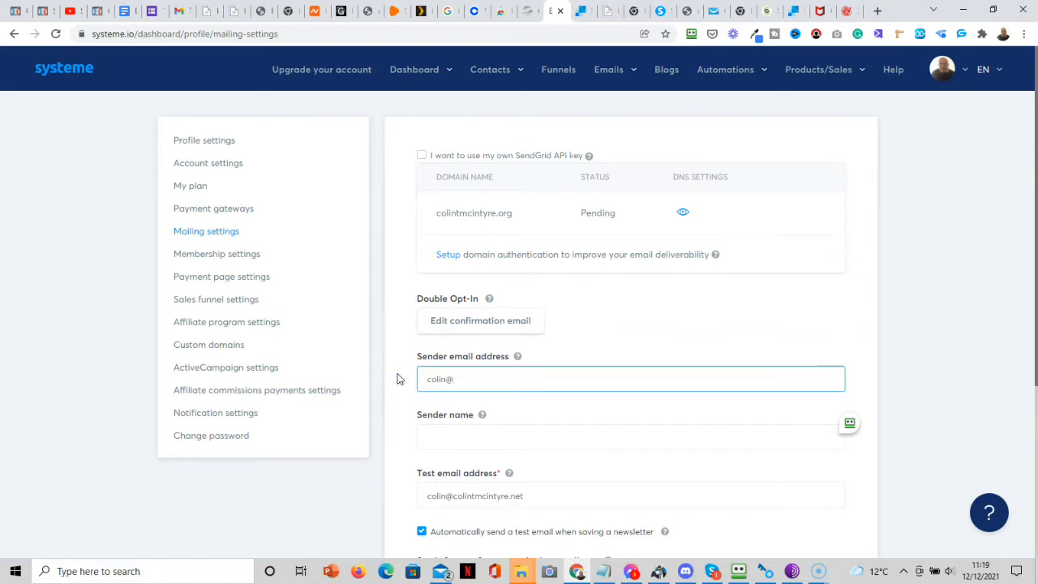
click(769, 11)
click(45, 412)
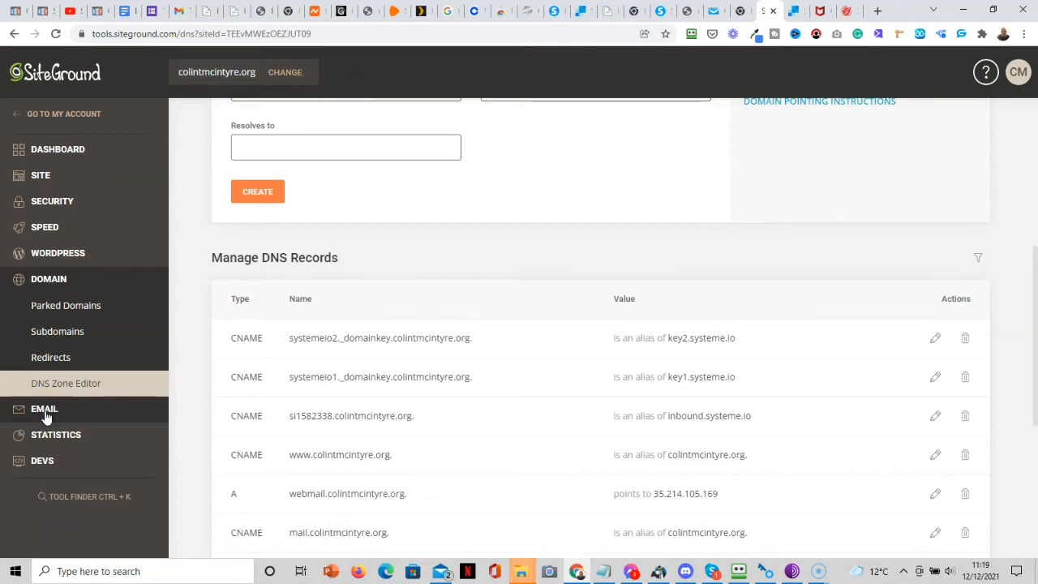
click(45, 412)
click(55, 433)
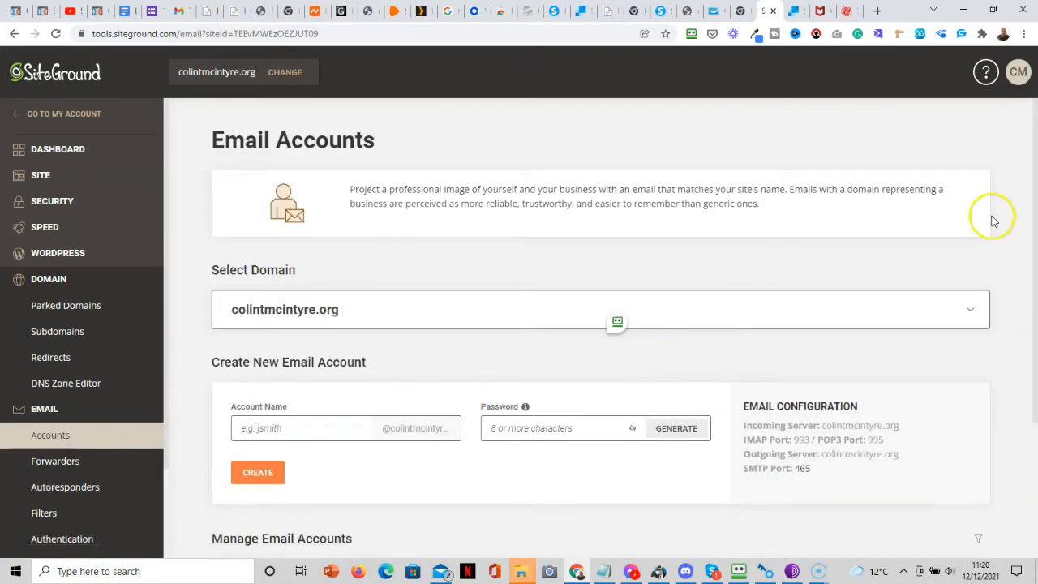
Copy the domain mailbox address and select the partial sender email in Systeme.io.
drag(1035, 192, 1033, 361)
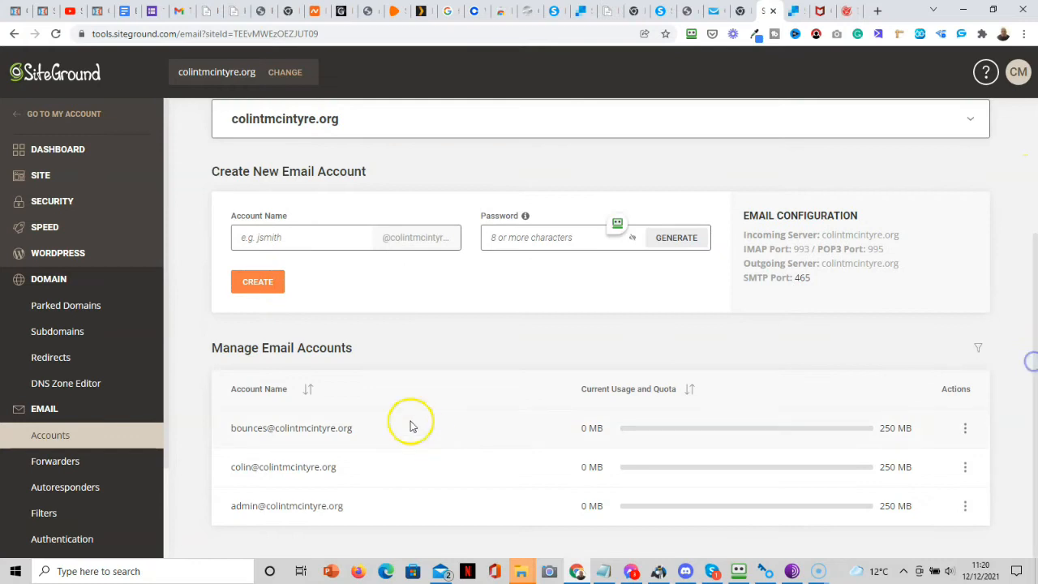
drag(348, 469, 234, 466)
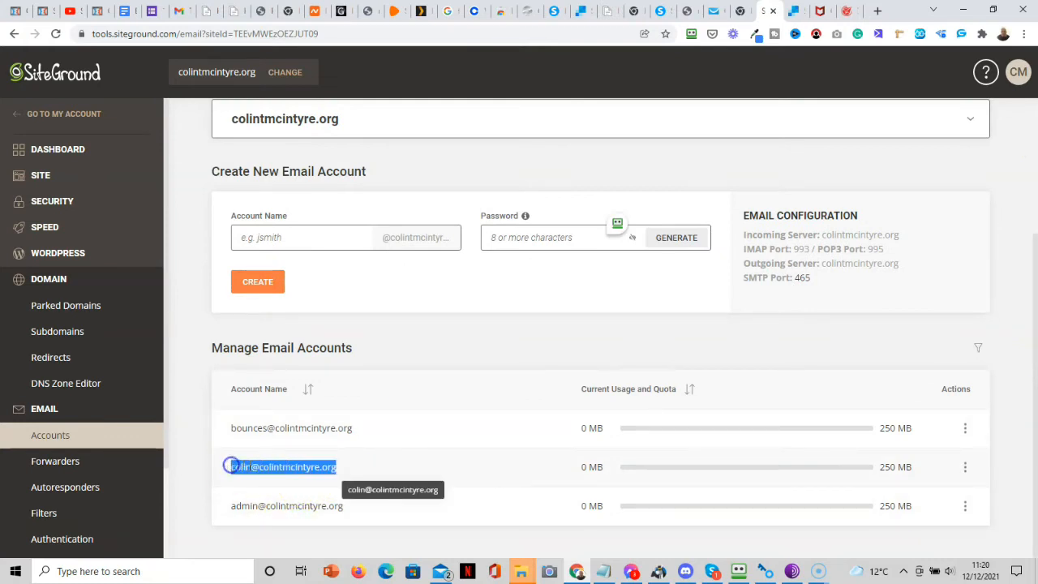
right_click(248, 467)
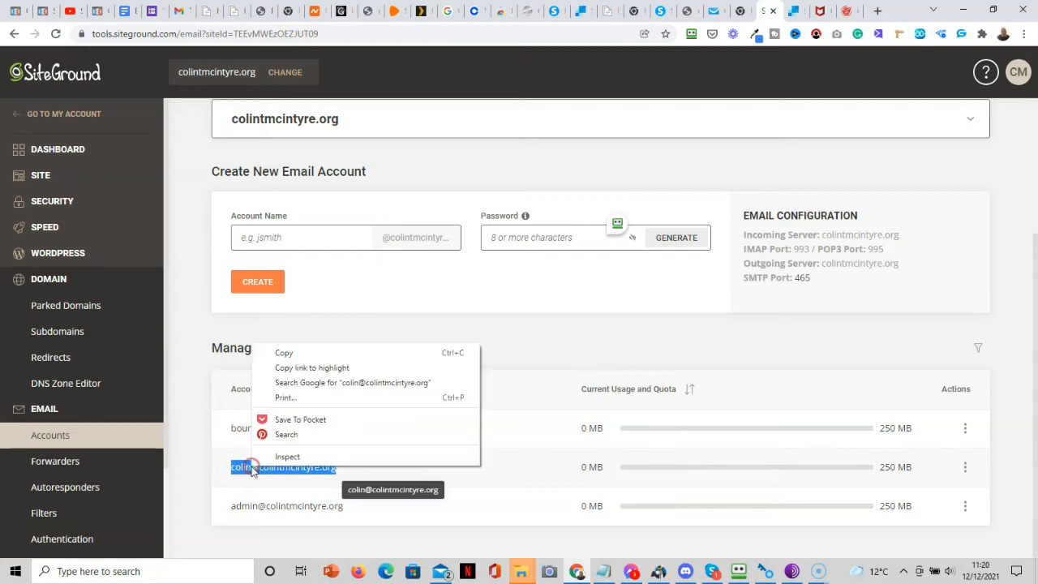
click(285, 356)
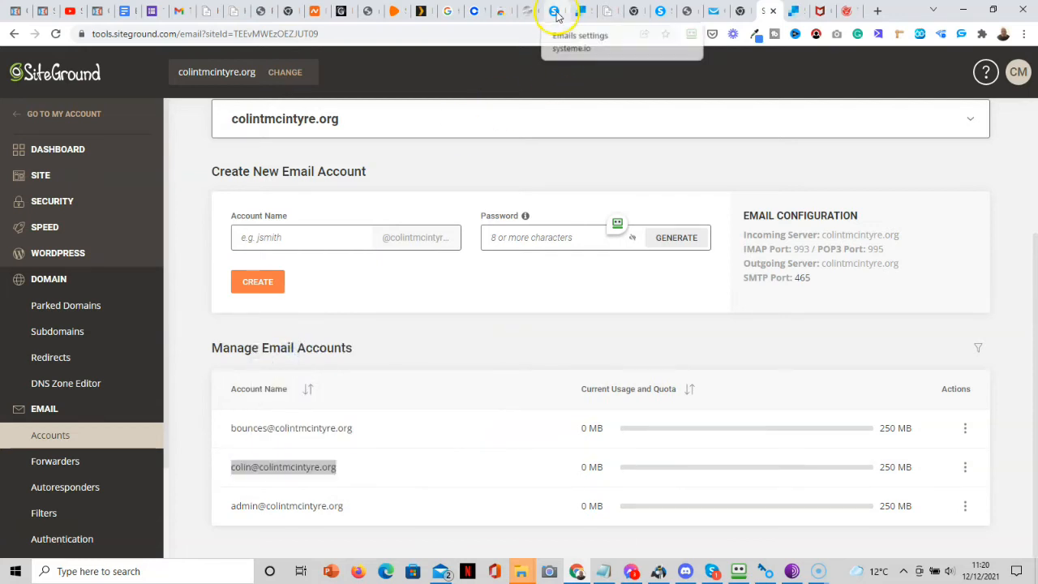
click(557, 11)
drag(475, 378, 422, 382)
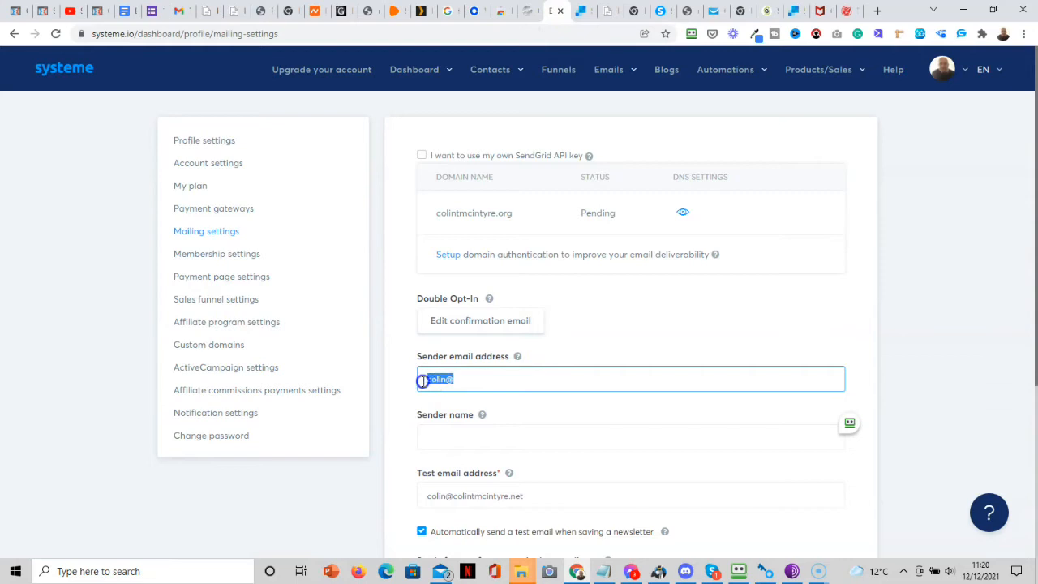
Paste the mailbox address as sender email, enter the sender name, and save the settings.
key(ctrl+v)
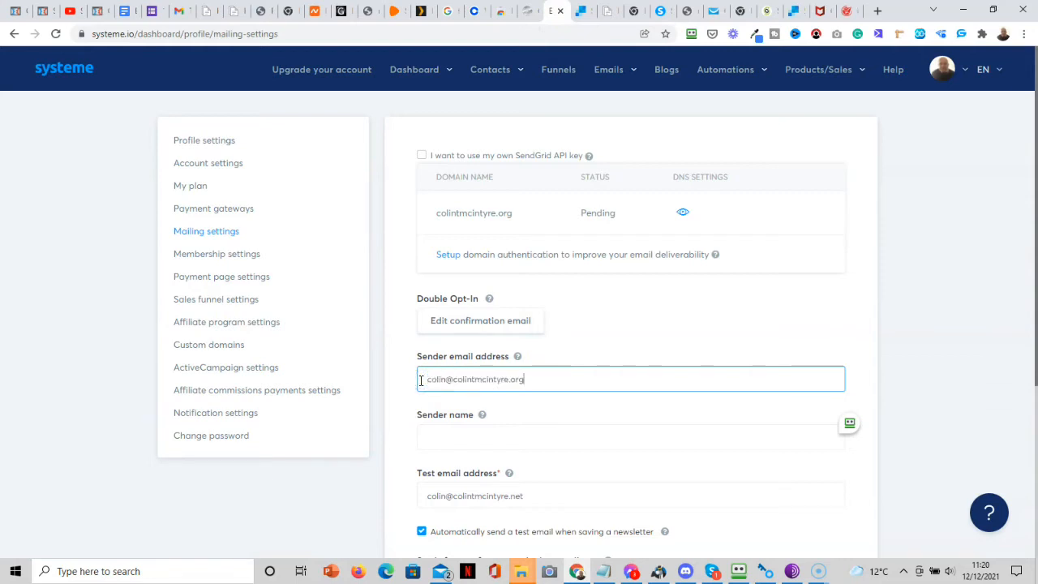
click(441, 438)
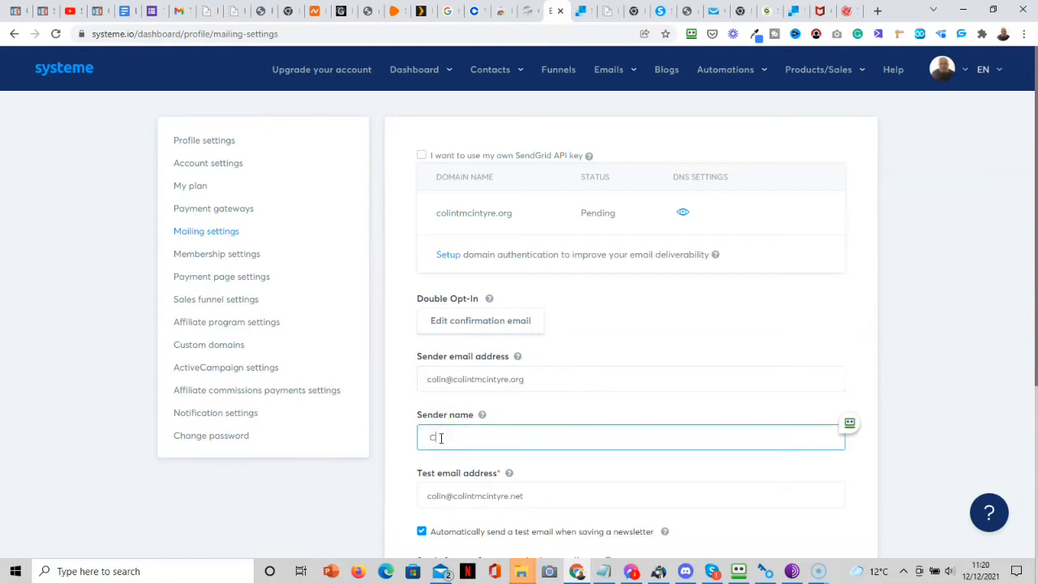
text(in)
scroll(1035, 307, down, 1)
drag(1035, 307, 1028, 402)
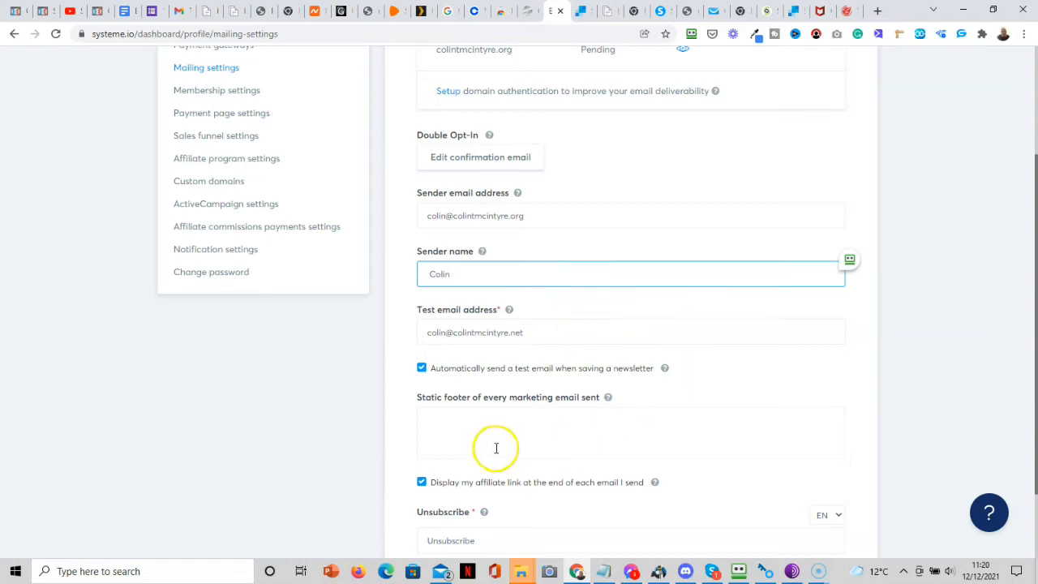
click(457, 427)
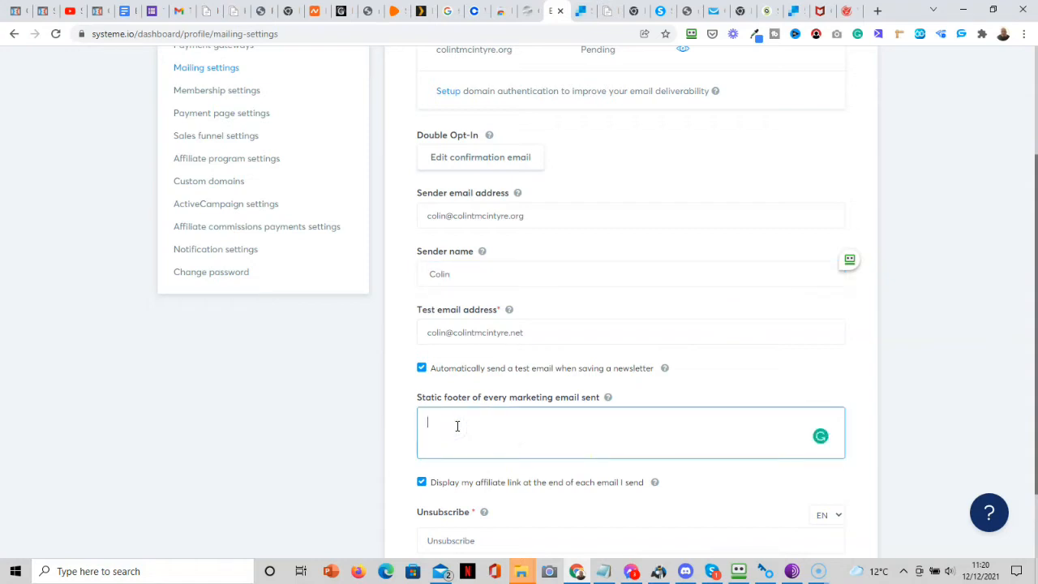
drag(1035, 397, 1034, 459)
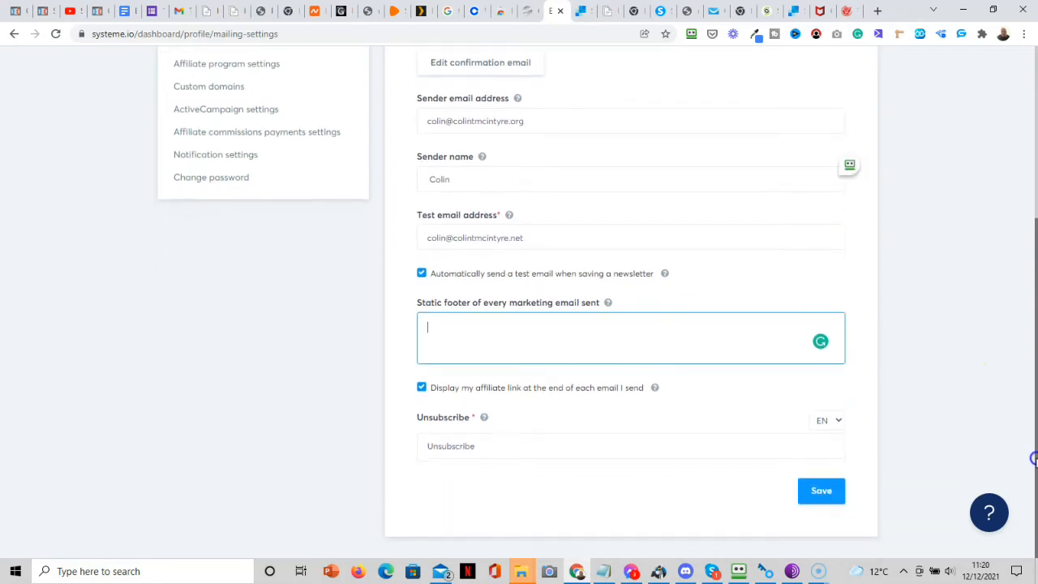
click(822, 493)
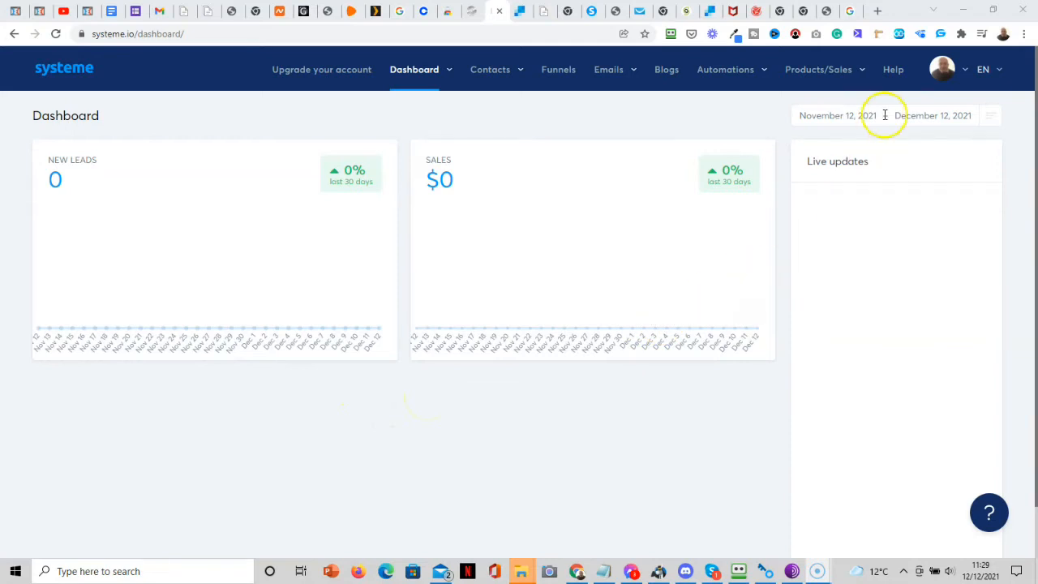
From the Help page, open the Online training course 'Online Course: Mastering Systeme.io'.
click(890, 71)
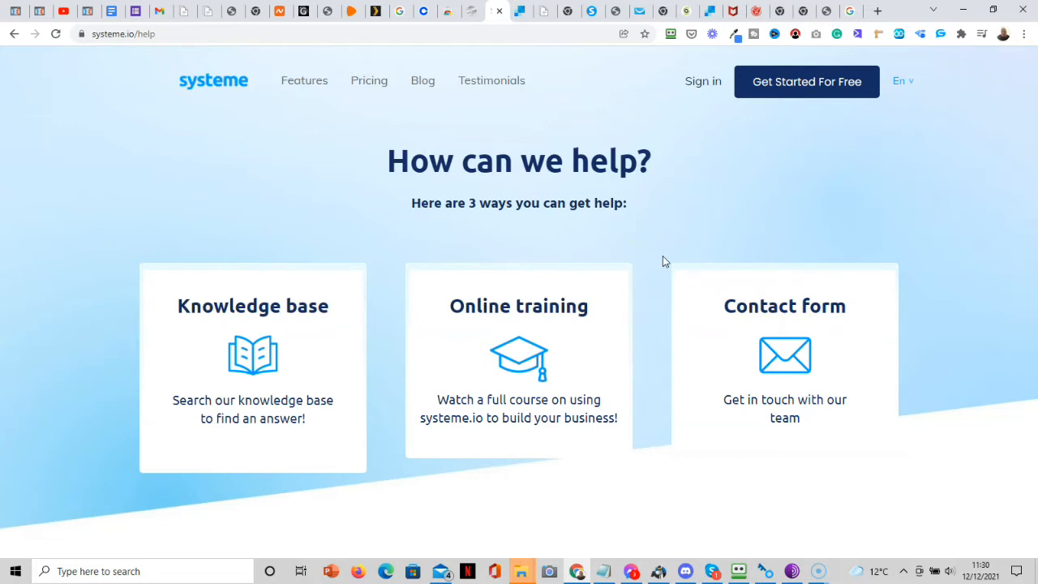
click(526, 345)
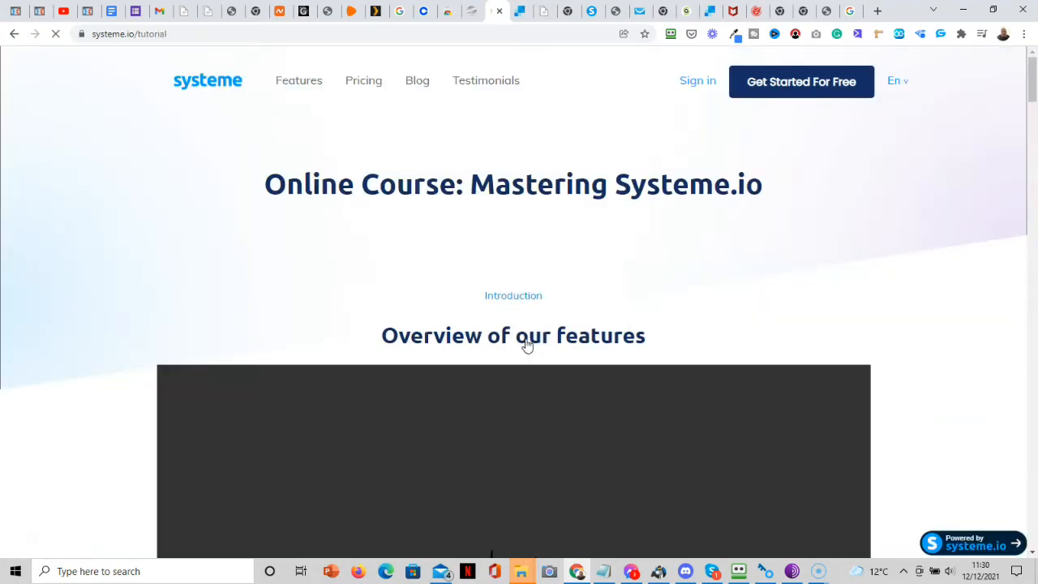
Scroll the course page to the Overview of our features video and watch it.
mouse_move(1030, 70)
mouse_down()
mouse_move(1034, 497)
mouse_move(1011, 291)
mouse_move(1025, 280)
mouse_move(1026, 55)
mouse_up()
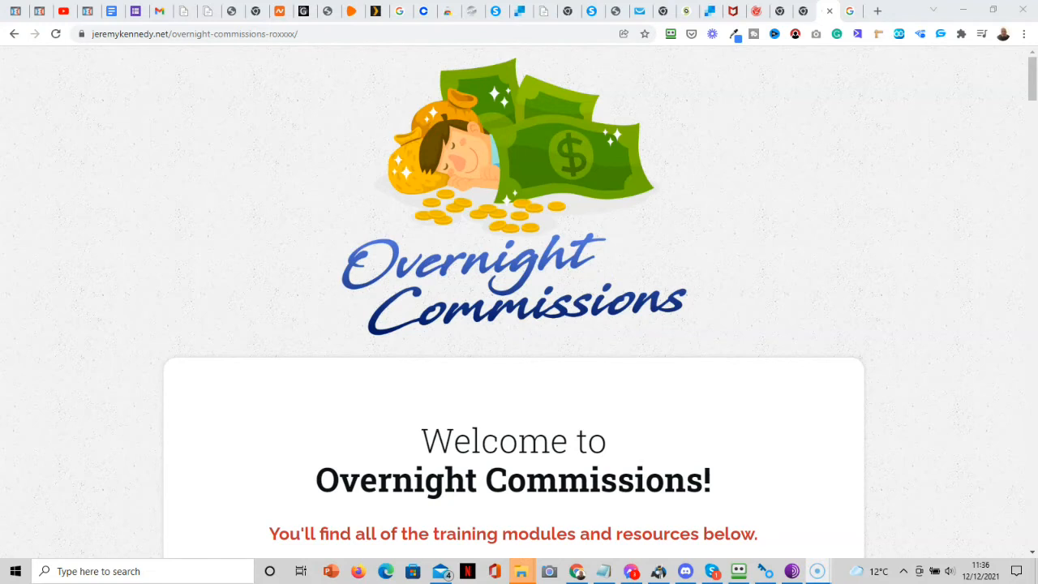
Close the Overnight Commissions tab and start a new funnel from the empty Funnels list.
key(ctrl+w)
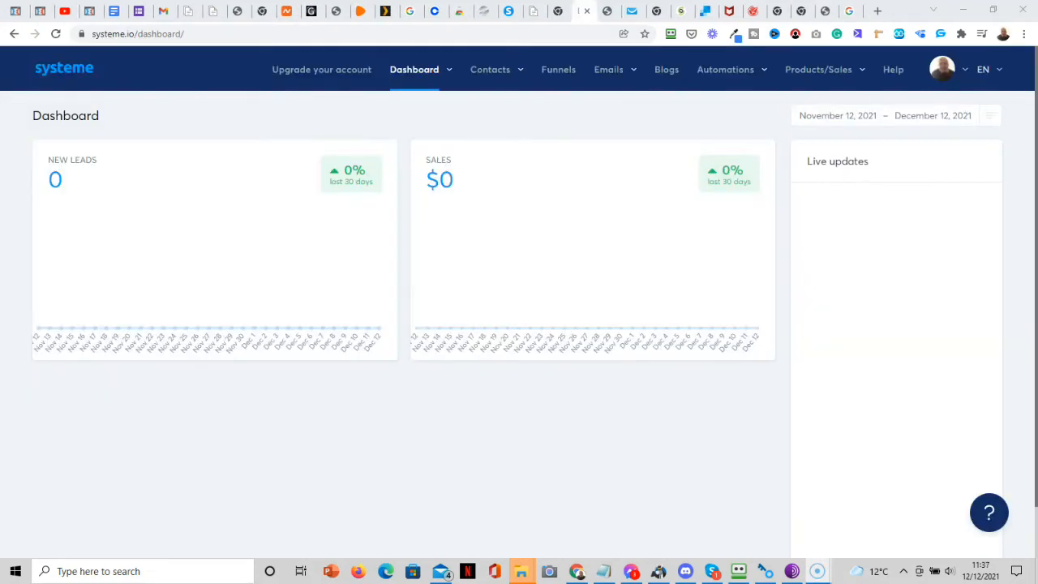
click(559, 70)
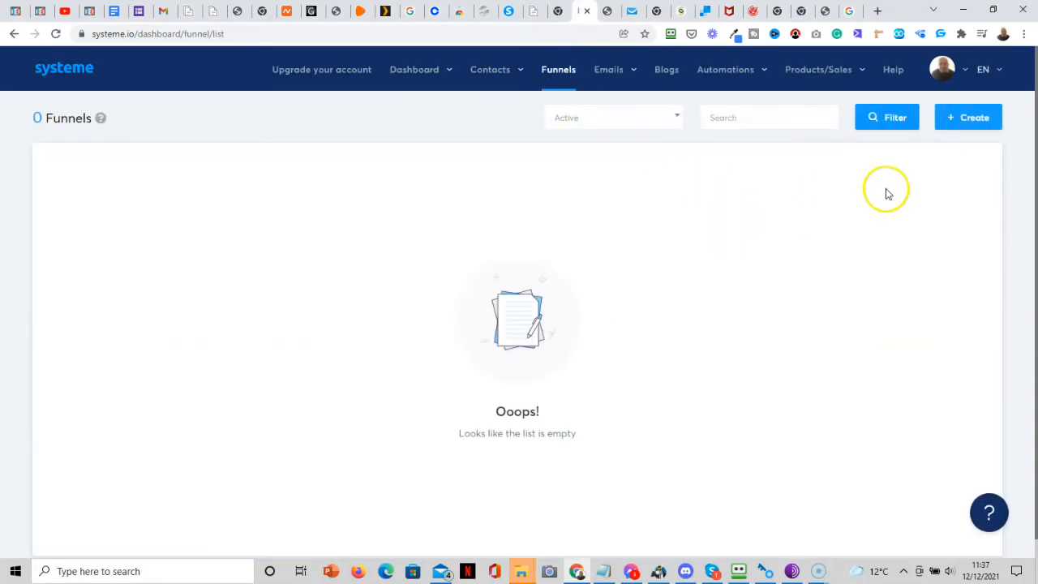
click(966, 119)
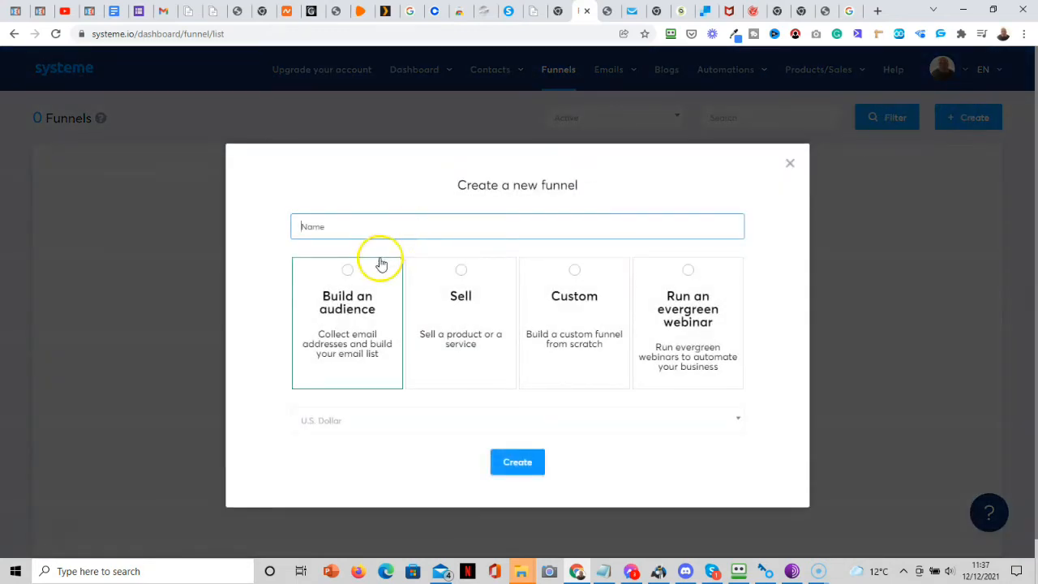
Choose the Build an audience type, name the funnel '1st Commissions', and create it.
click(347, 271)
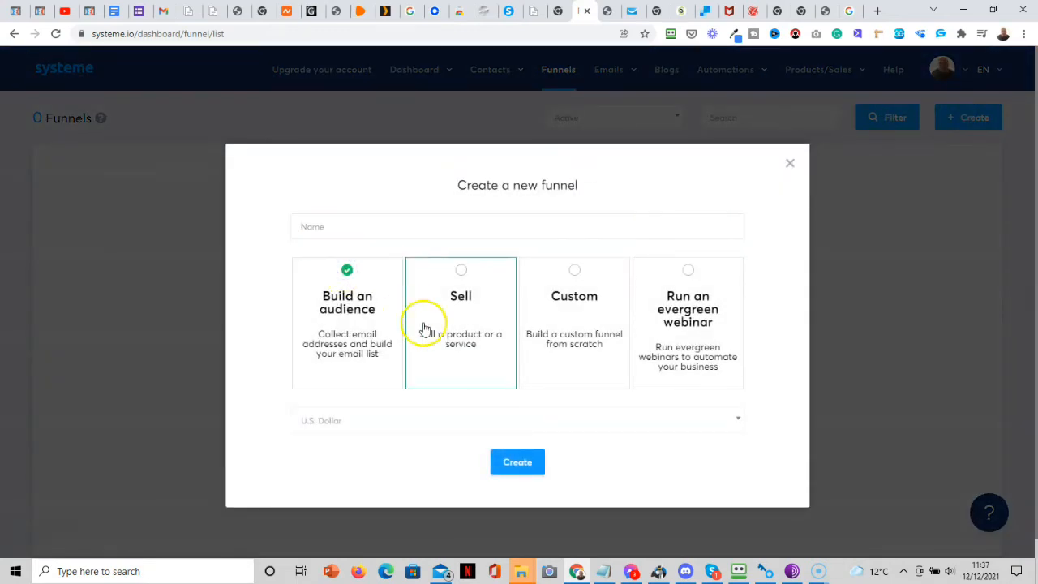
click(363, 229)
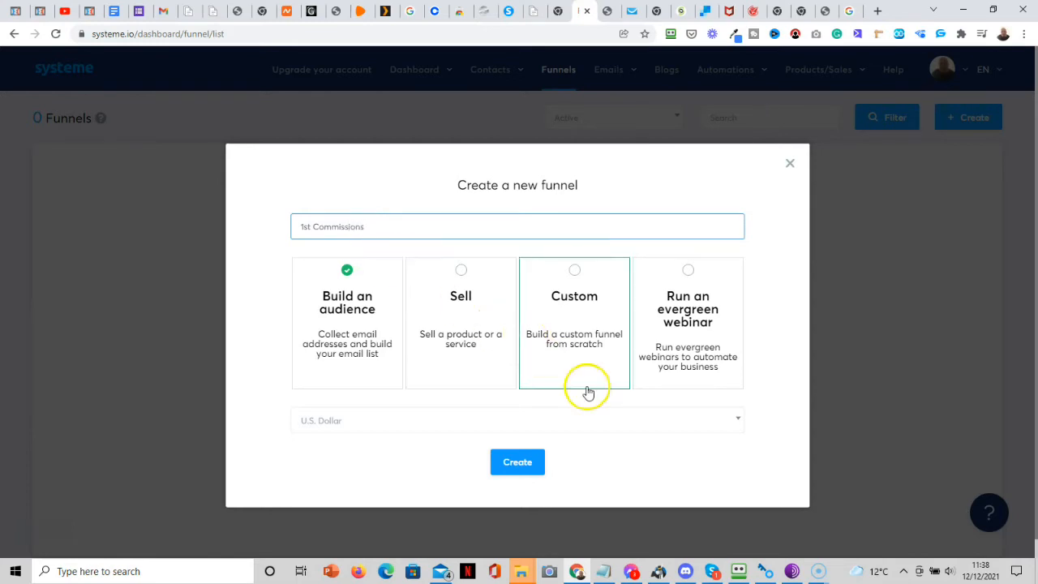
click(520, 464)
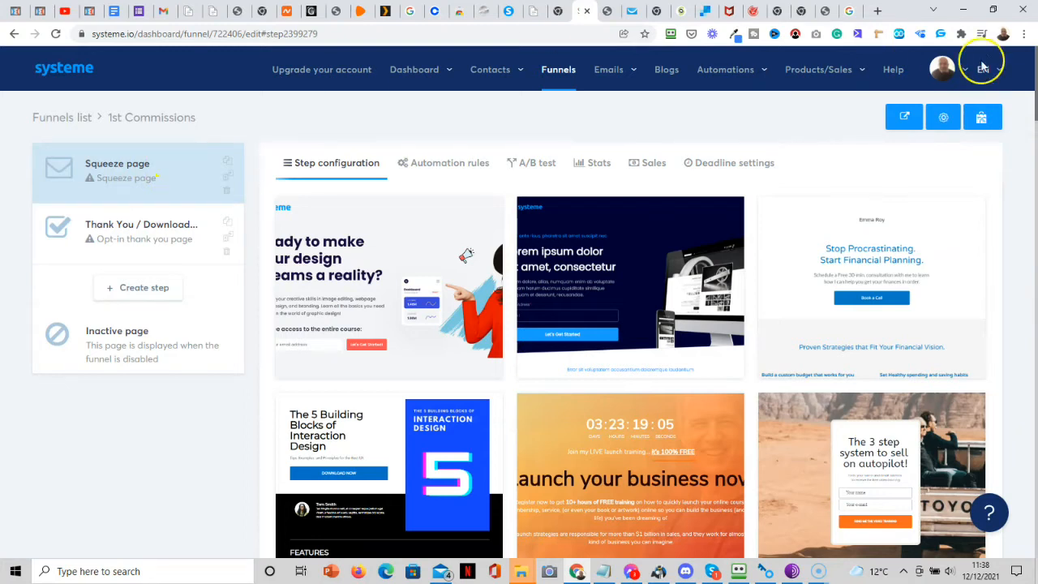
Preview the blank template, then select it for the Squeeze page step.
mouse_move(762, 497)
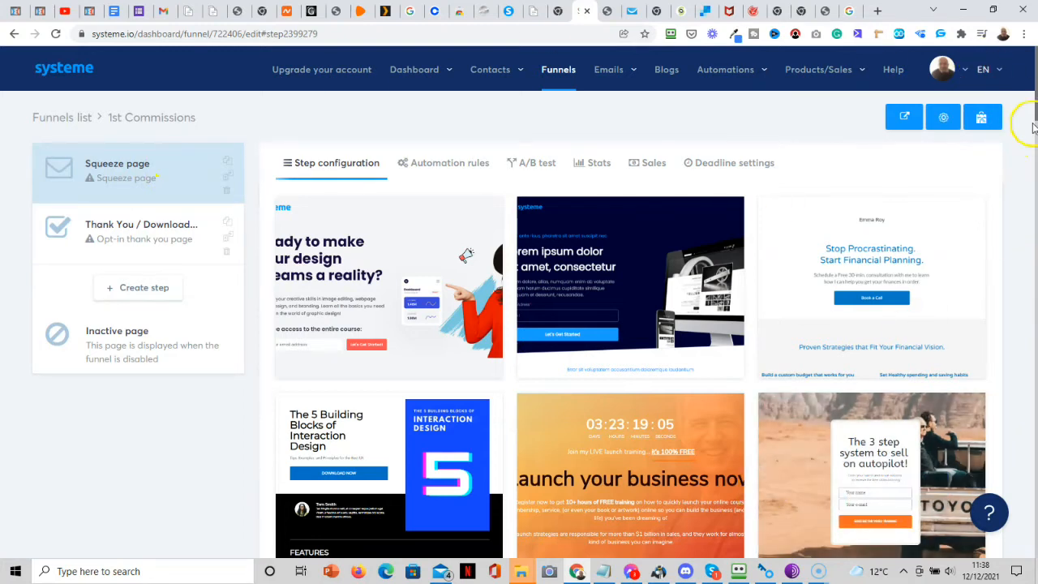
drag(1033, 107, 1035, 577)
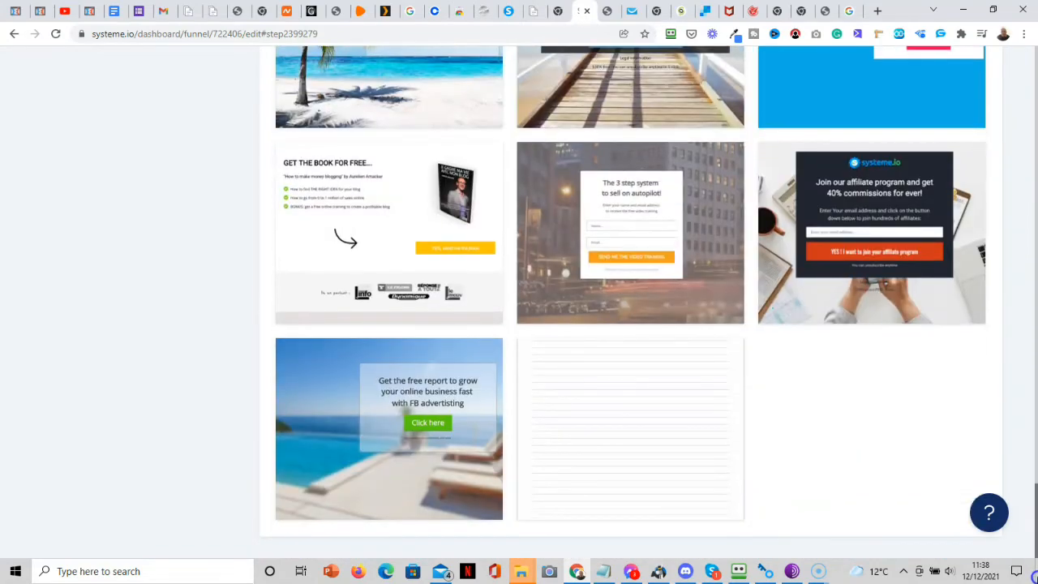
mouse_move(625, 413)
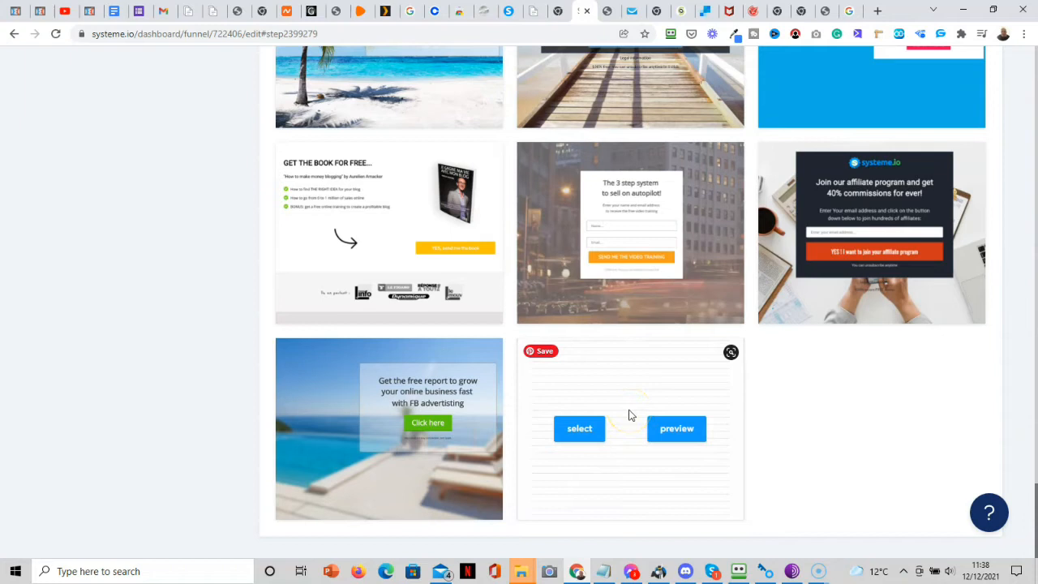
click(677, 435)
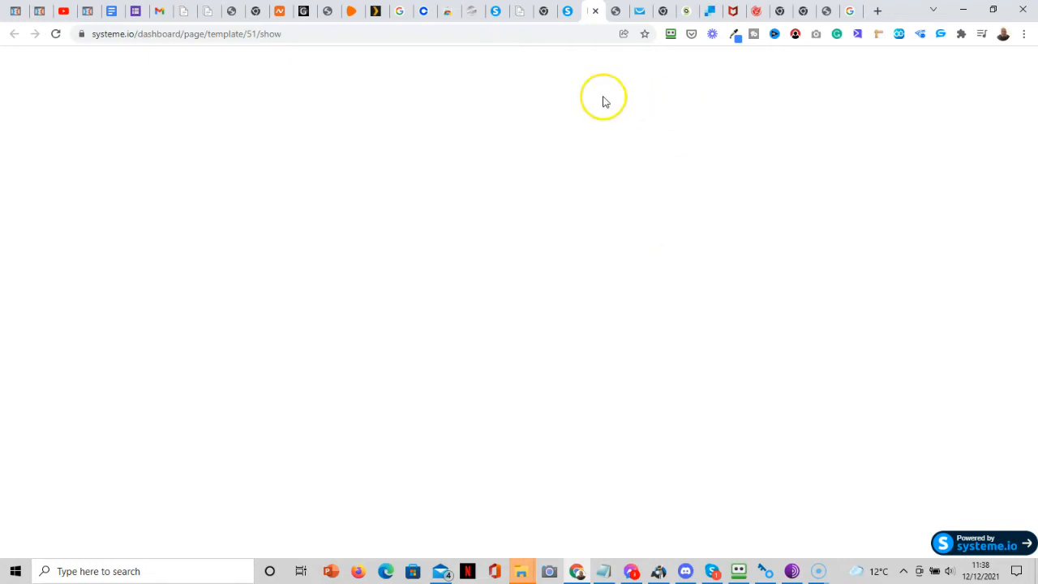
click(568, 11)
mouse_move(613, 440)
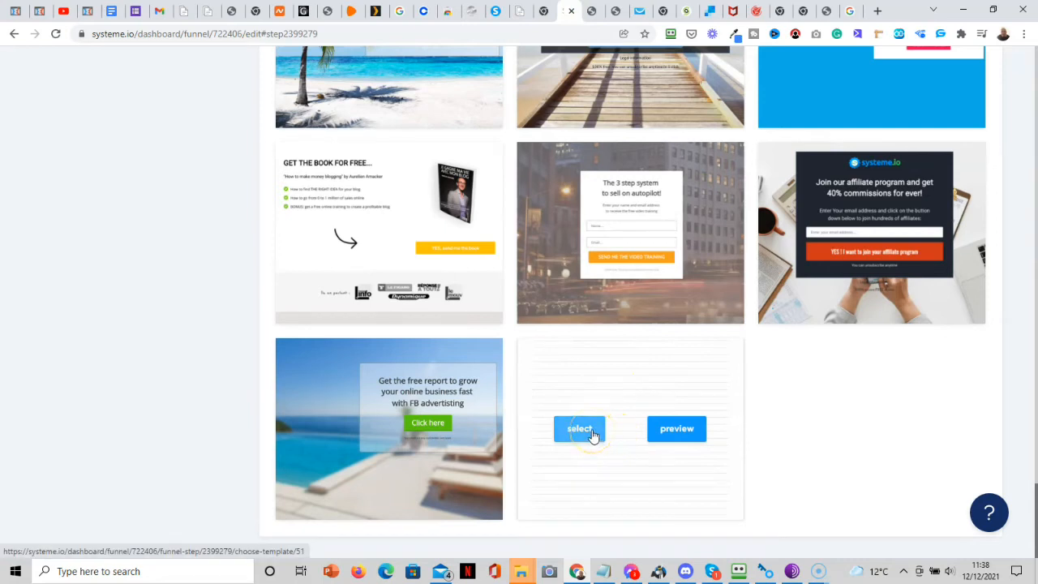
click(593, 436)
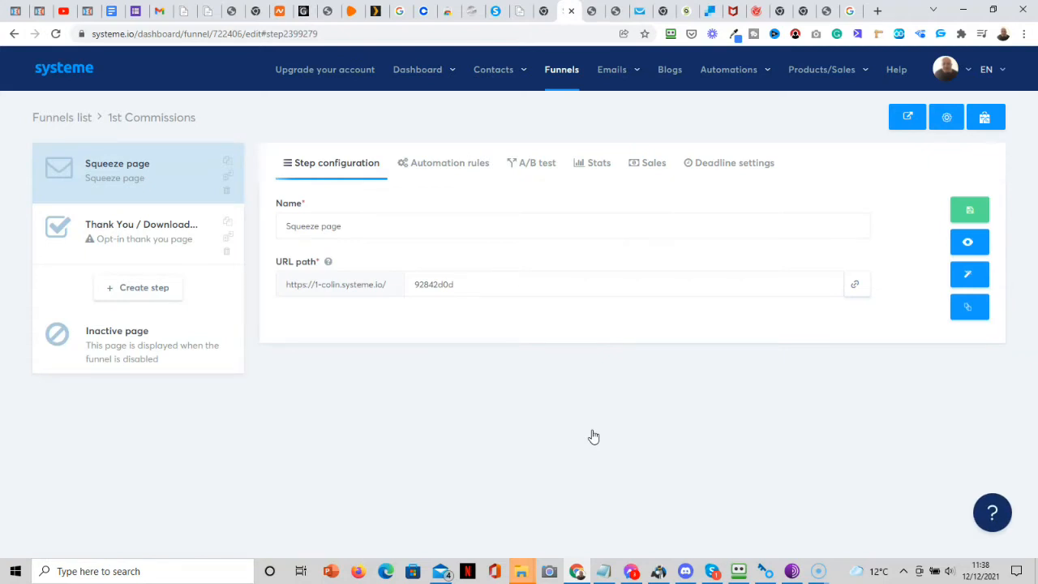
Change the Squeeze page URL path to 1st-commissions, save the step, and open it in the editor.
click(468, 285)
key(BackSpace)
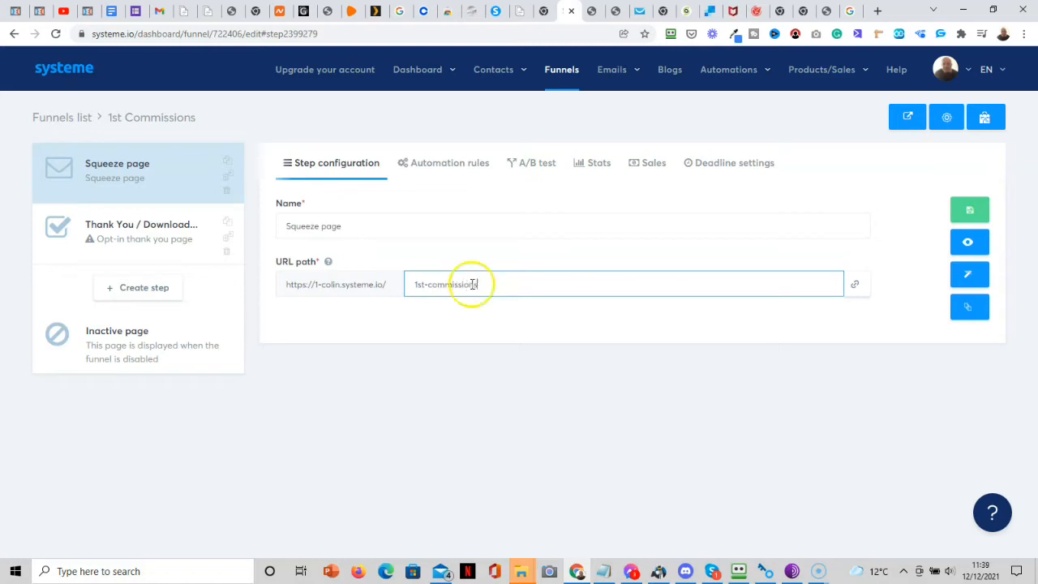
click(977, 216)
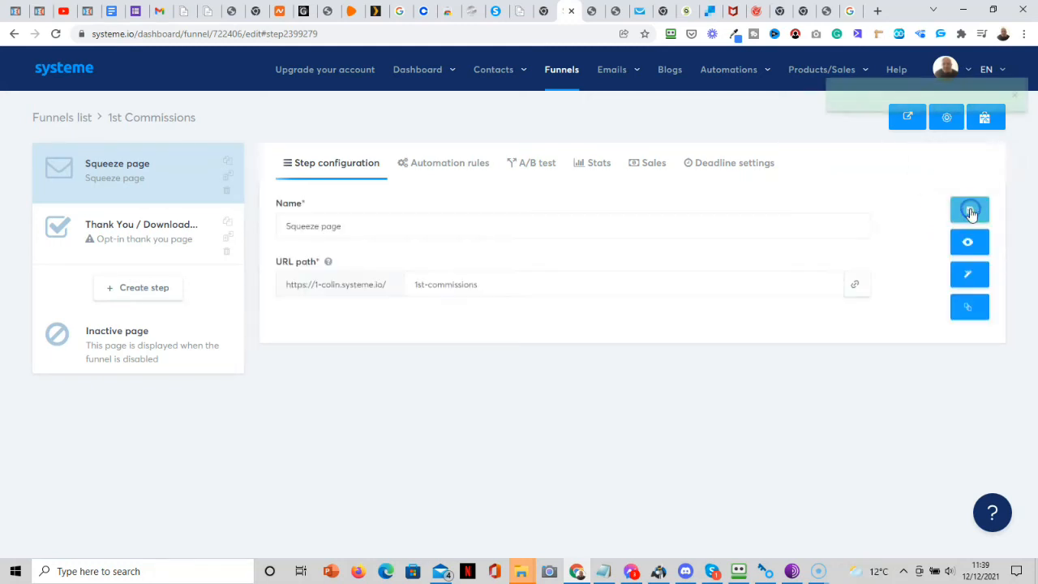
click(969, 285)
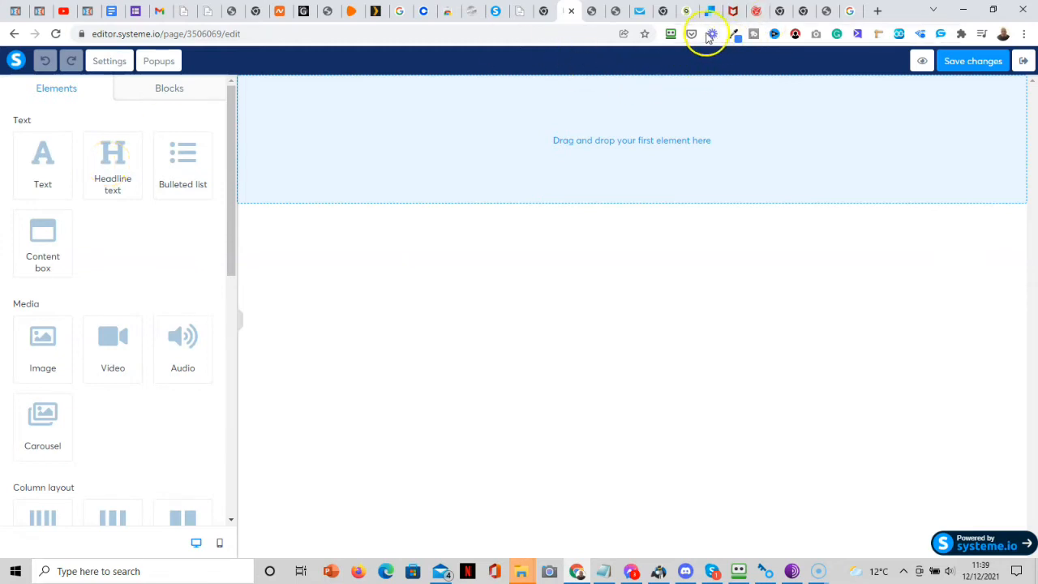
click(829, 18)
drag(1029, 88, 1032, 174)
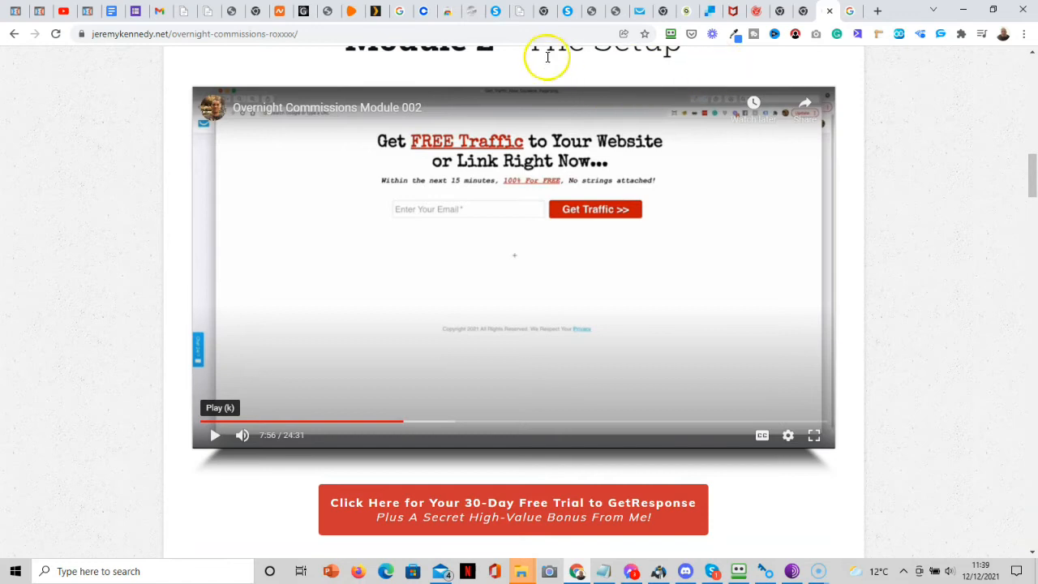
click(495, 12)
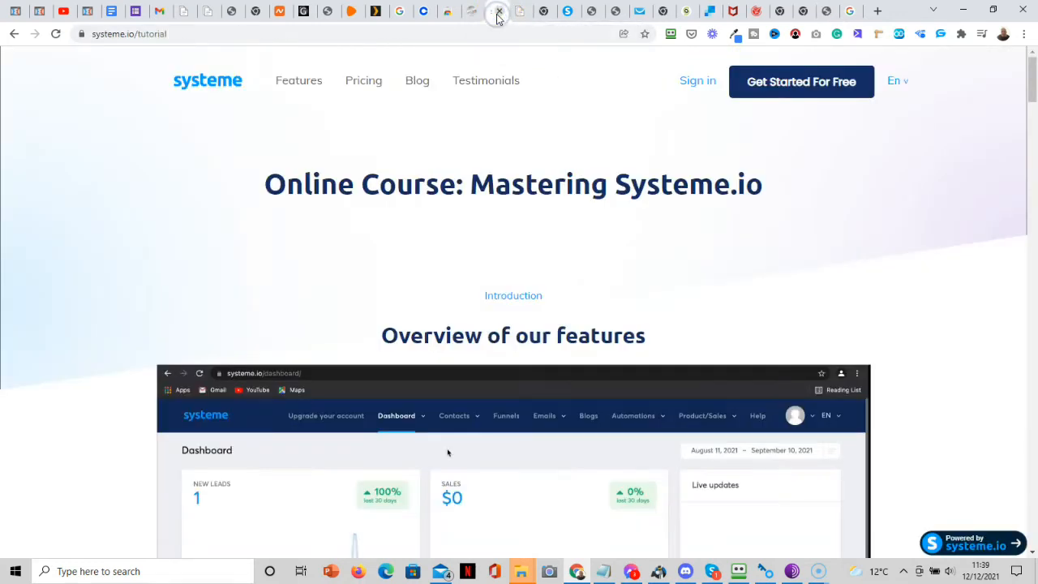
click(567, 18)
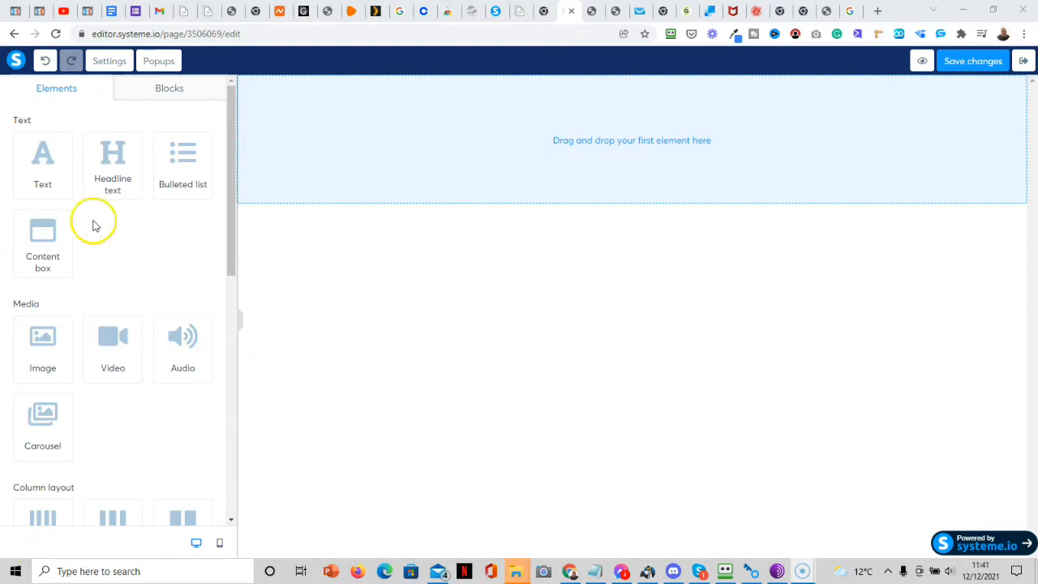
drag(108, 185, 630, 155)
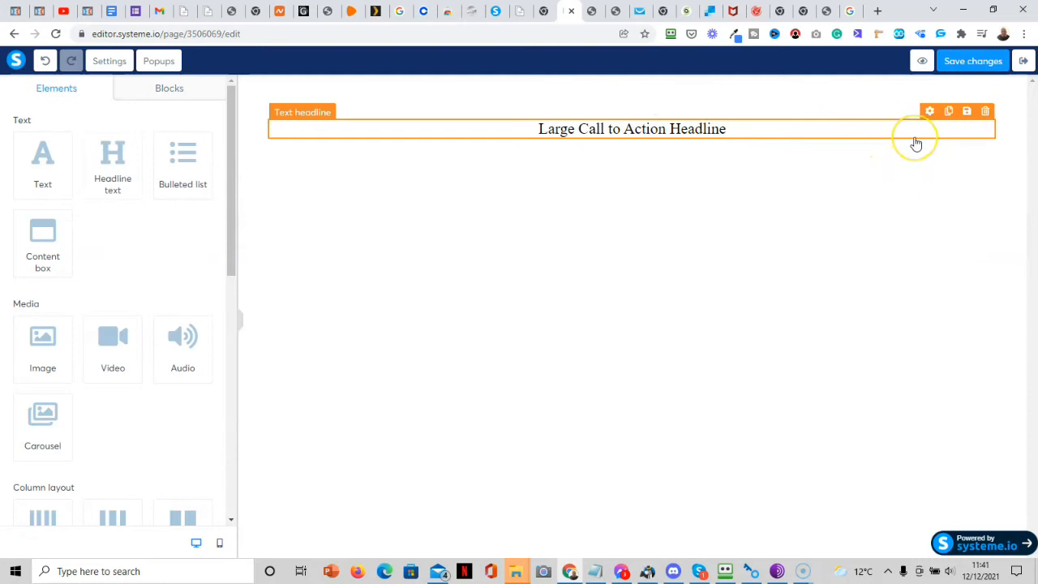
Duplicate the Large Call to Action Headline and add a Lorem ipsum paragraph below it.
click(948, 111)
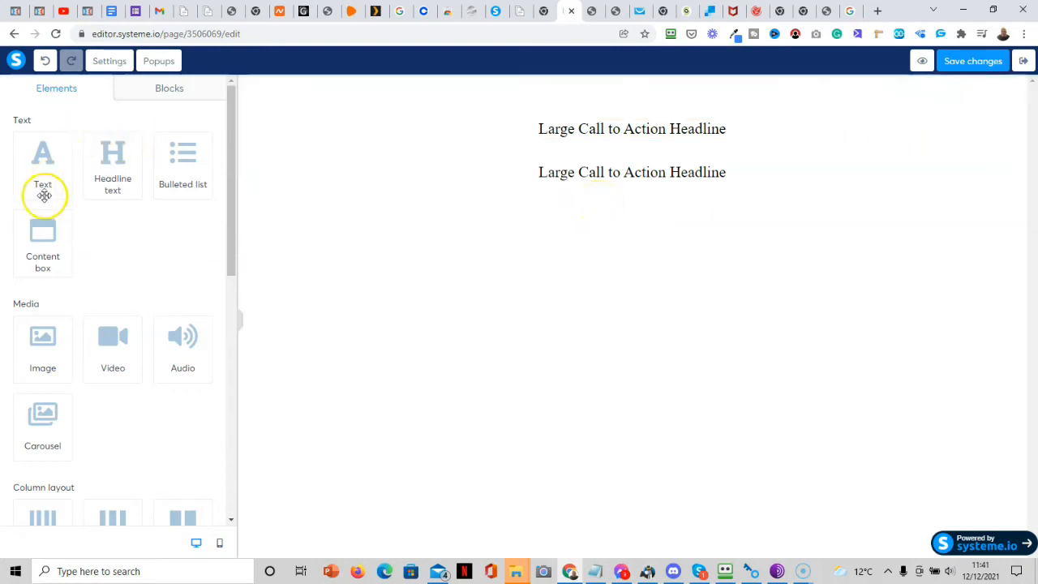
drag(43, 169, 675, 221)
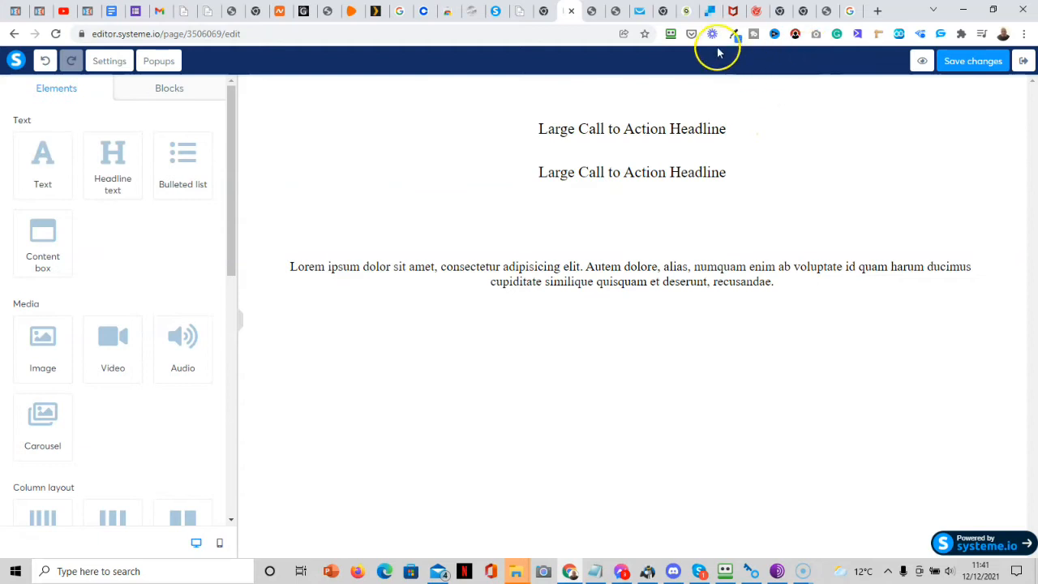
click(686, 14)
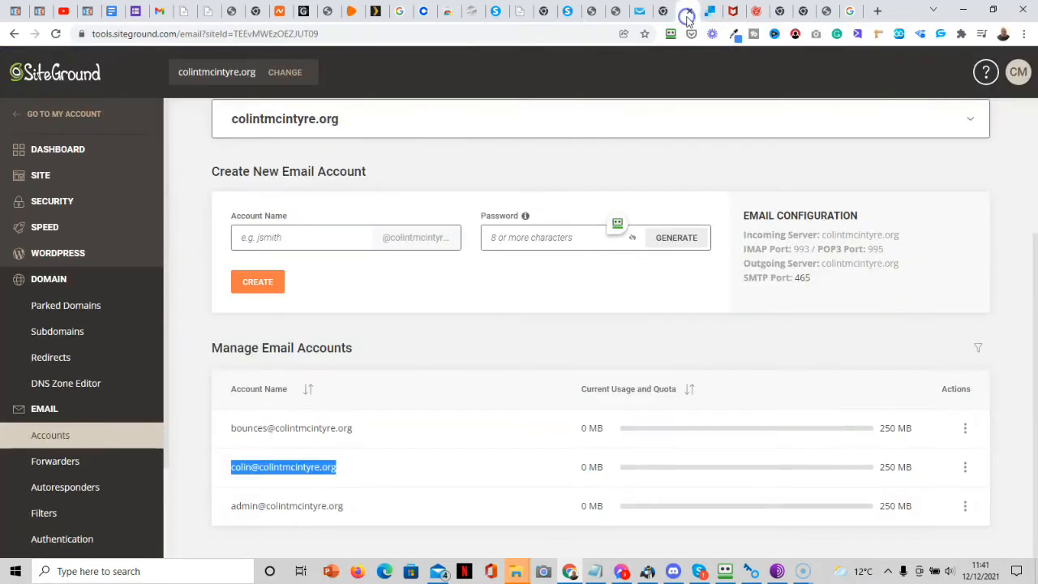
click(826, 13)
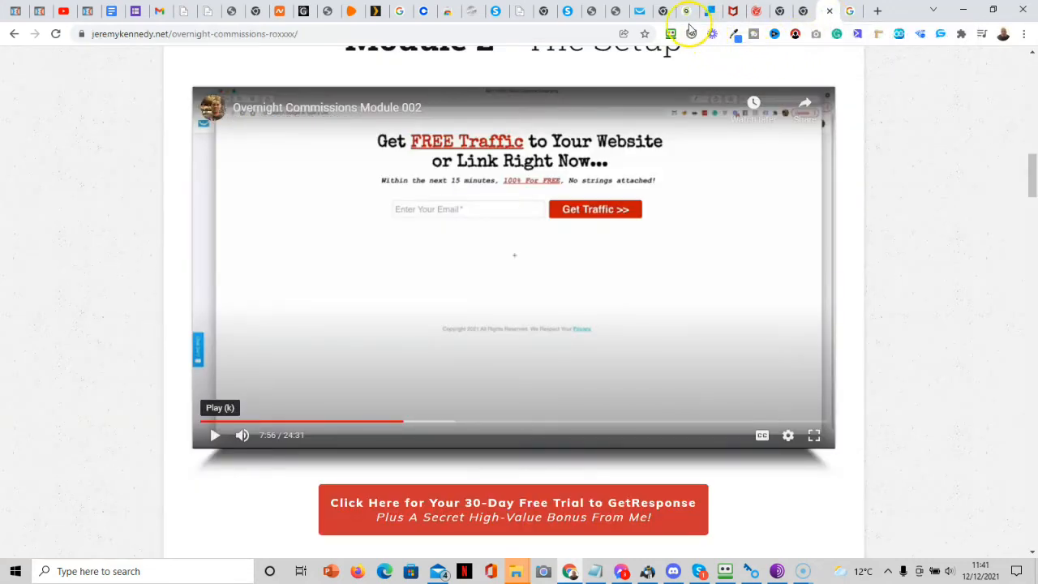
click(567, 11)
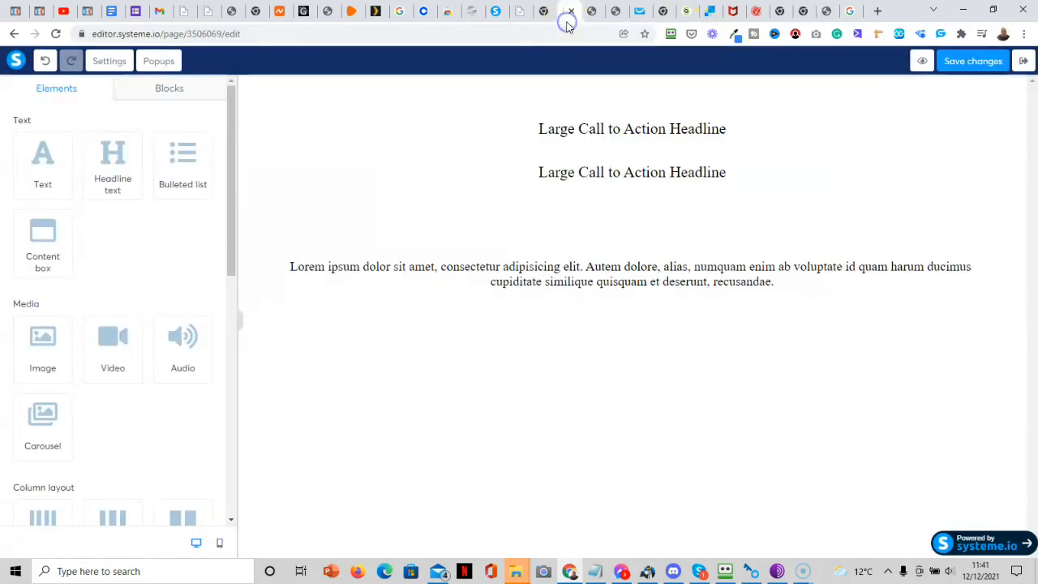
drag(232, 219, 239, 373)
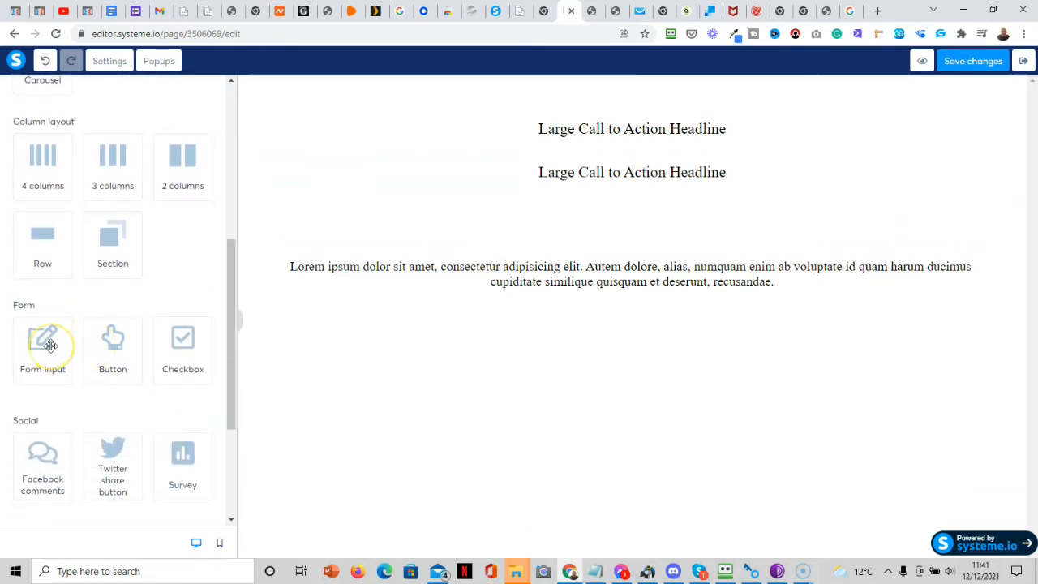
Under the paragraph, build a two-column row: form input field left, 'Click here' button right.
drag(50, 346, 586, 331)
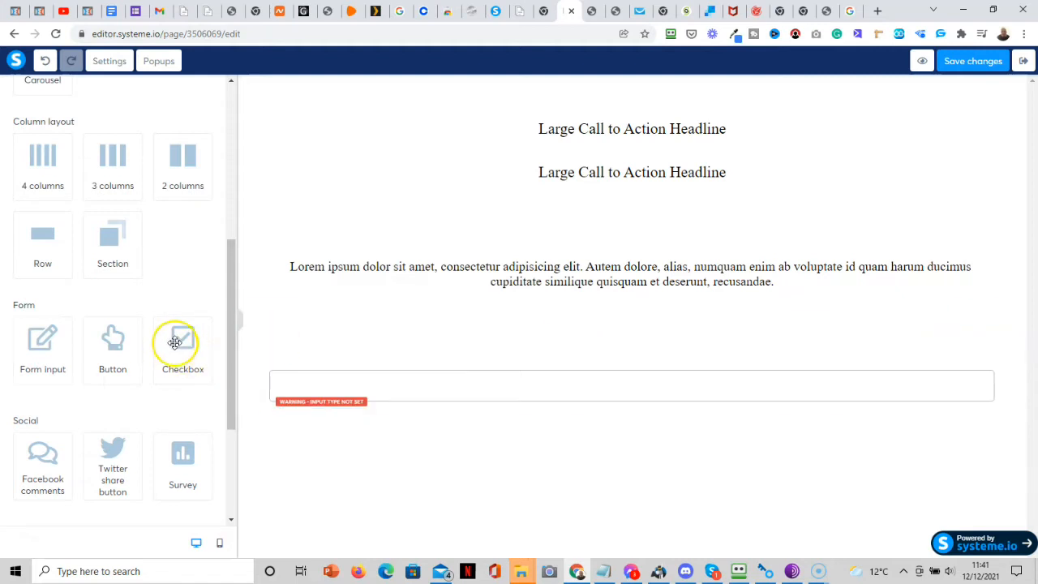
drag(116, 337, 234, 387)
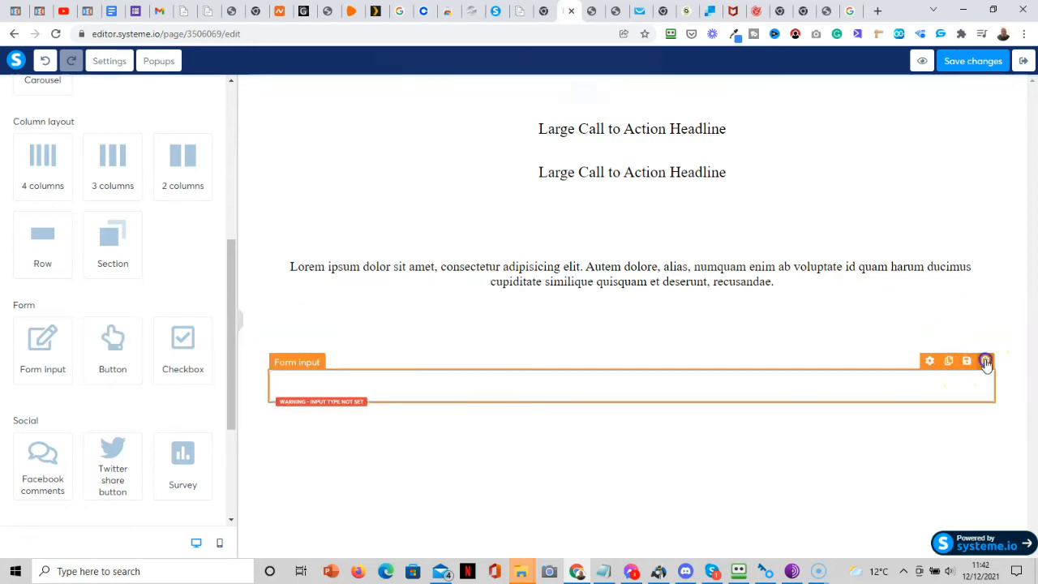
click(984, 361)
click(584, 105)
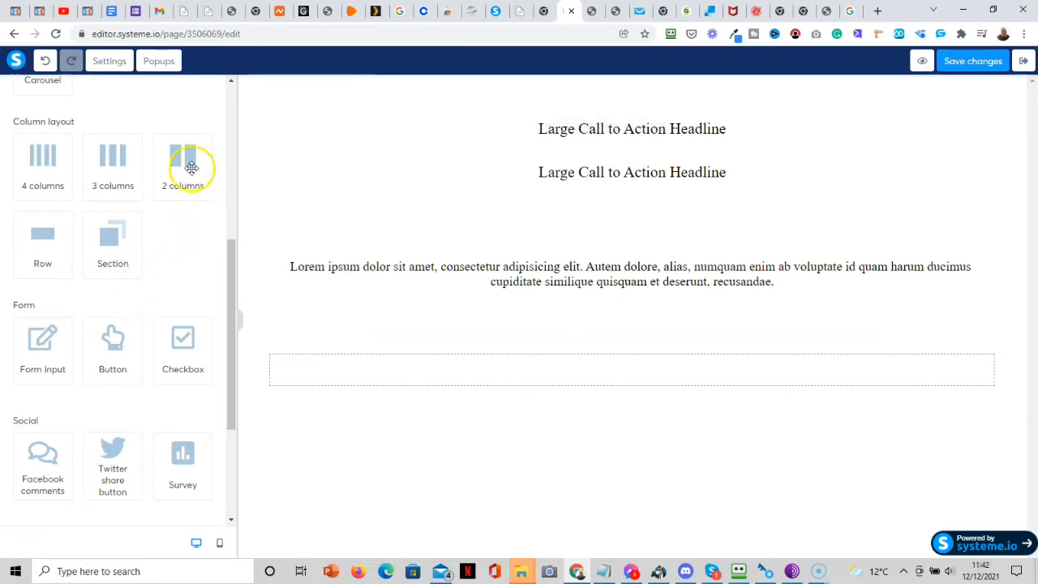
drag(180, 159, 462, 392)
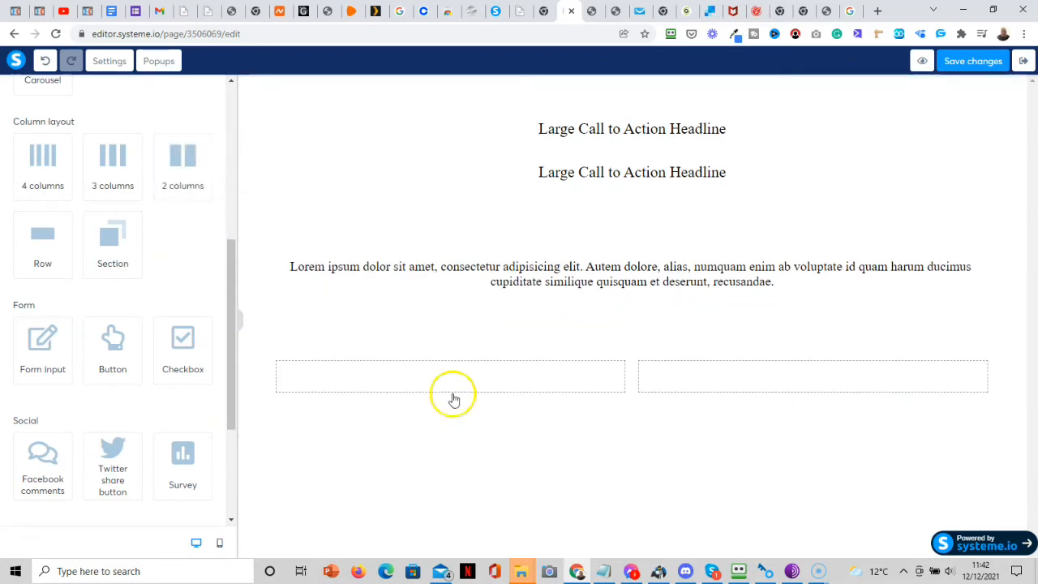
drag(42, 344, 417, 399)
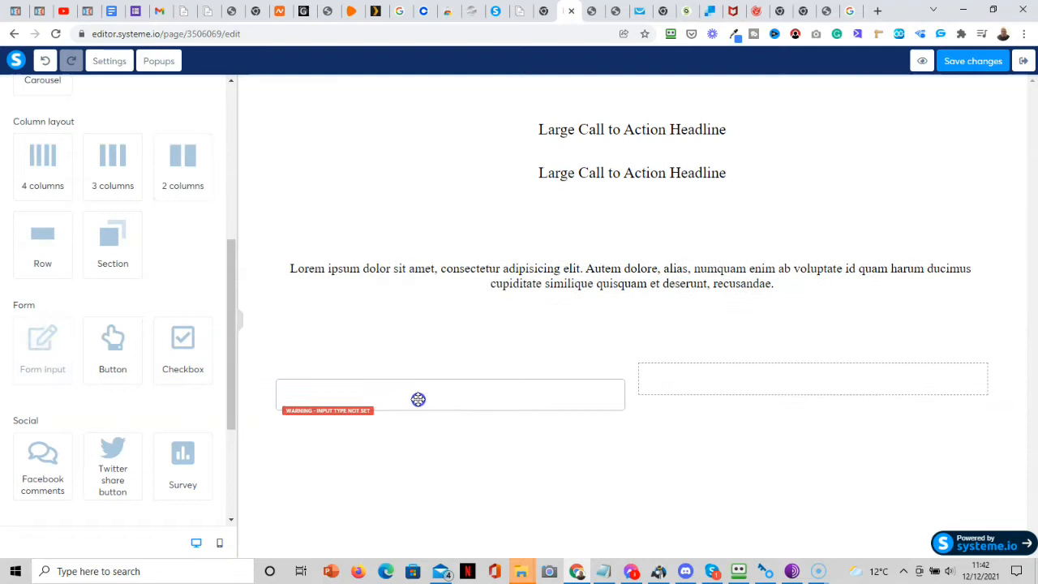
drag(116, 347, 772, 393)
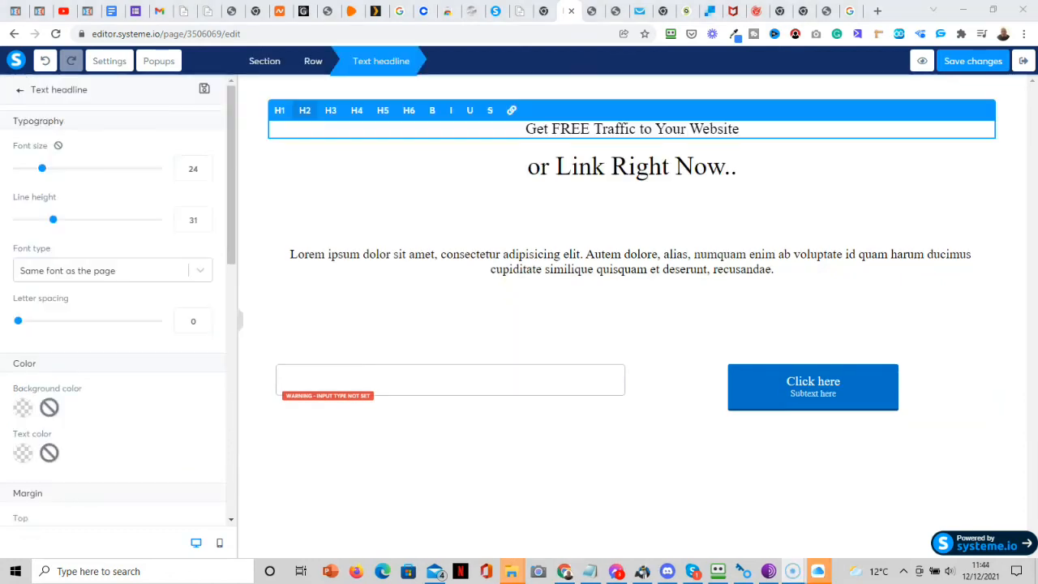
Make the top headline an H1 heading and select its first line.
click(633, 172)
click(618, 128)
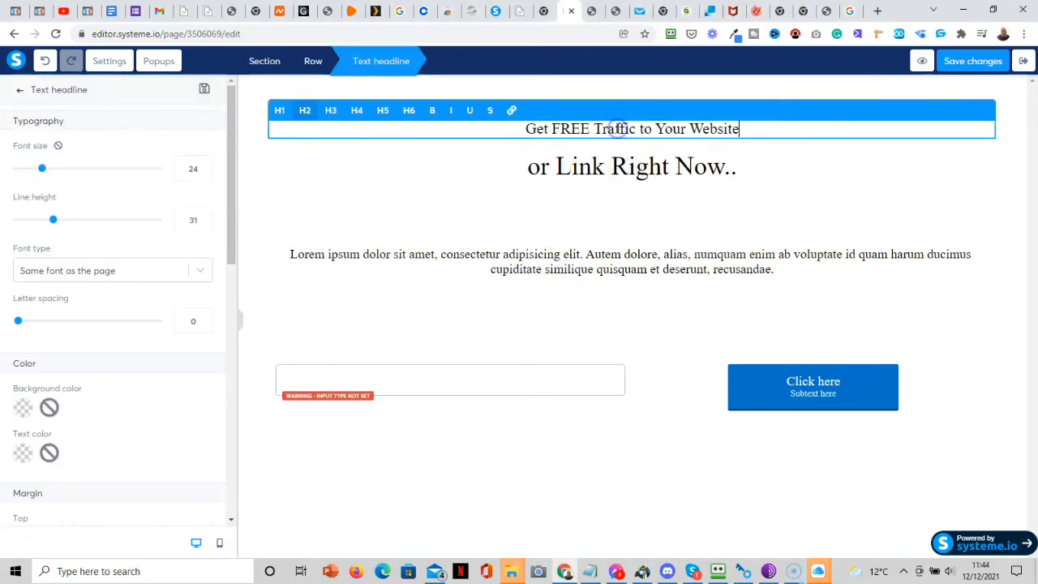
click(279, 110)
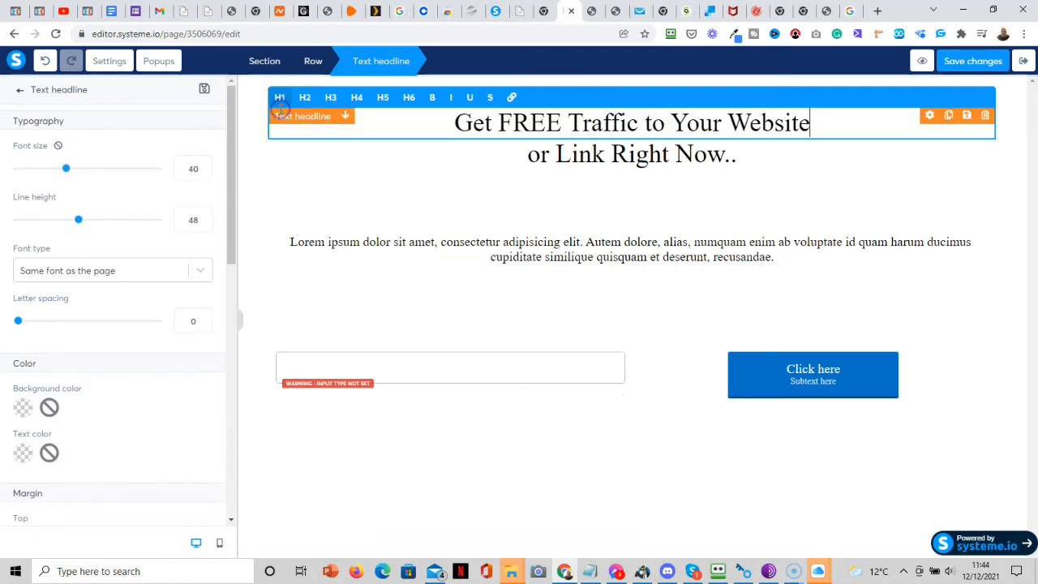
click(800, 192)
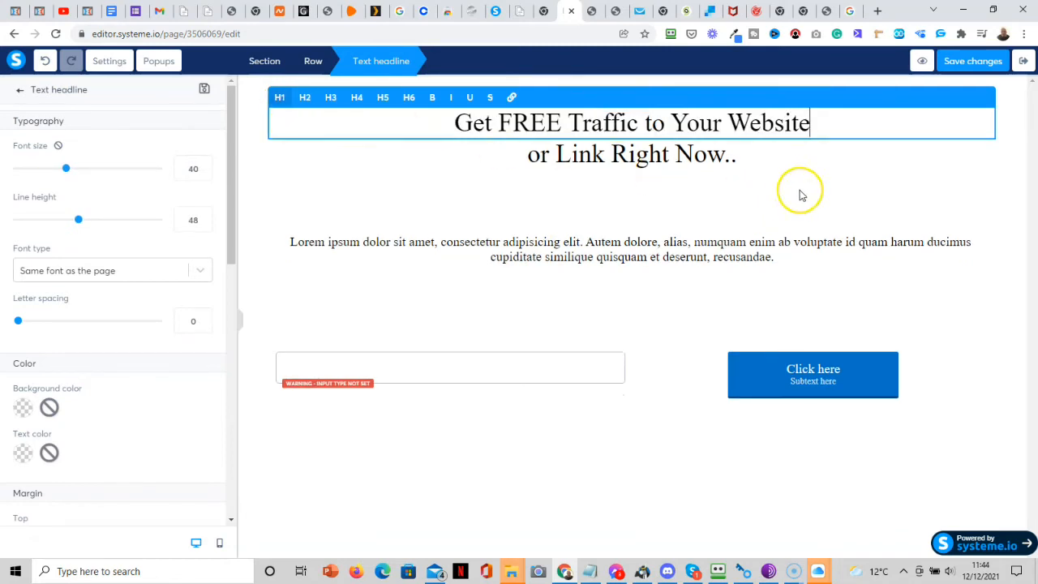
click(803, 191)
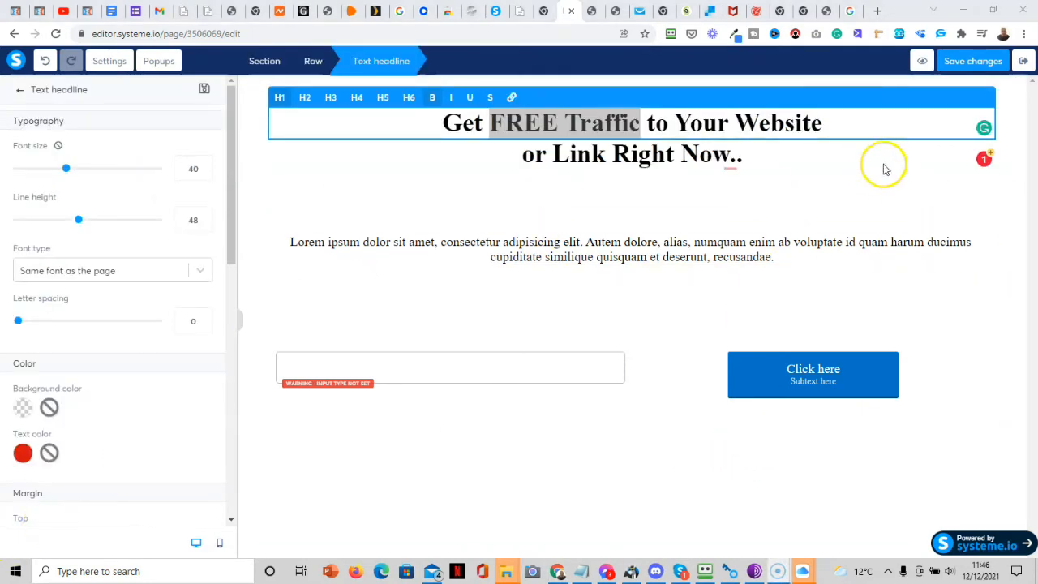
click(885, 163)
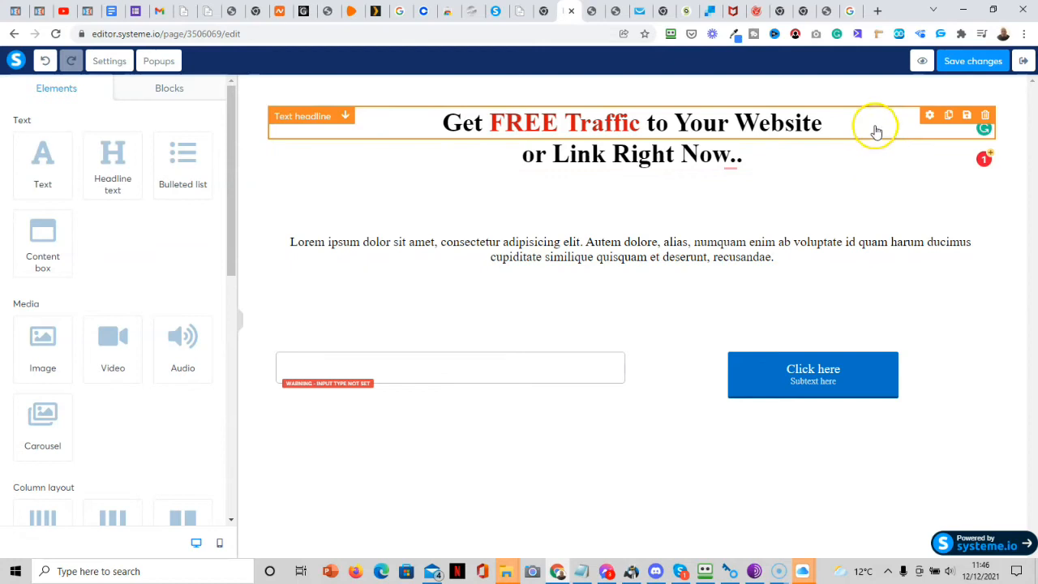
click(876, 128)
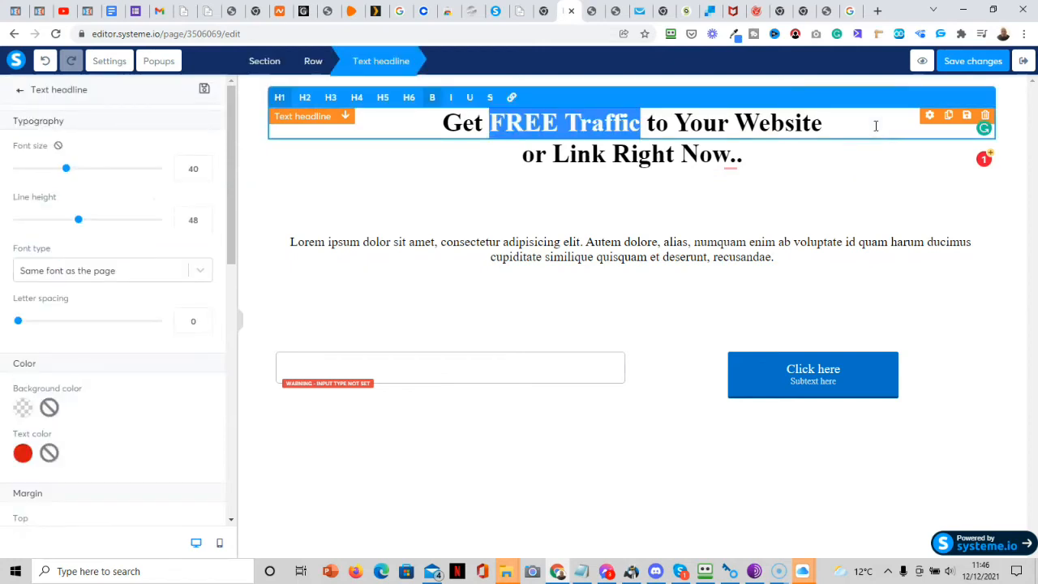
click(858, 118)
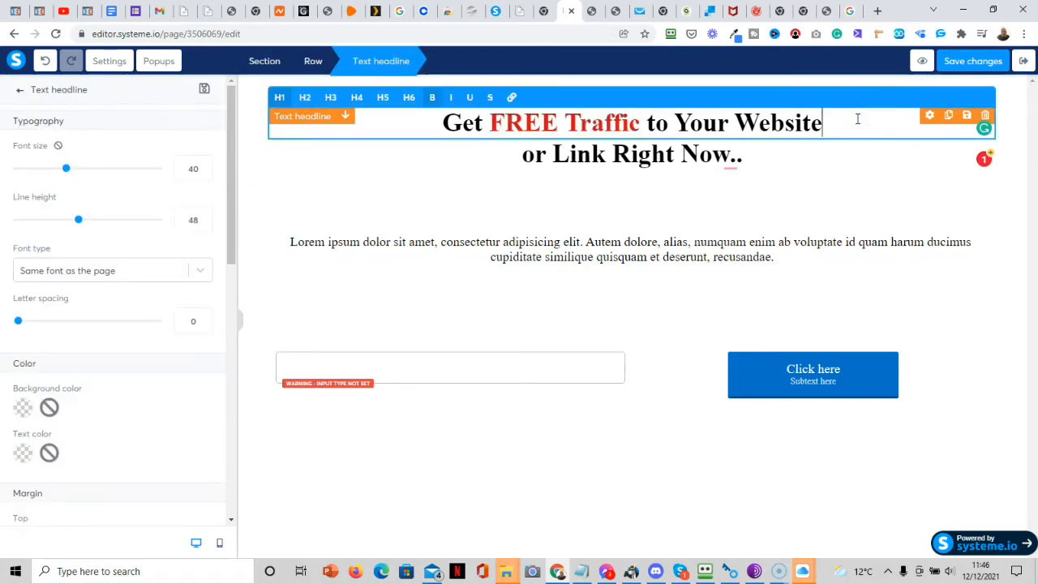
drag(844, 130, 443, 116)
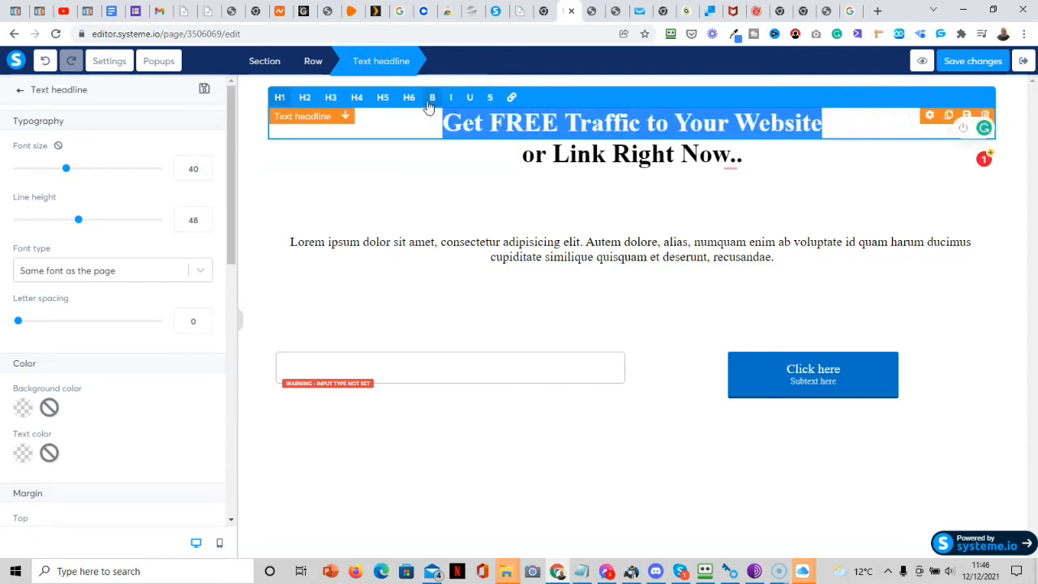
click(466, 190)
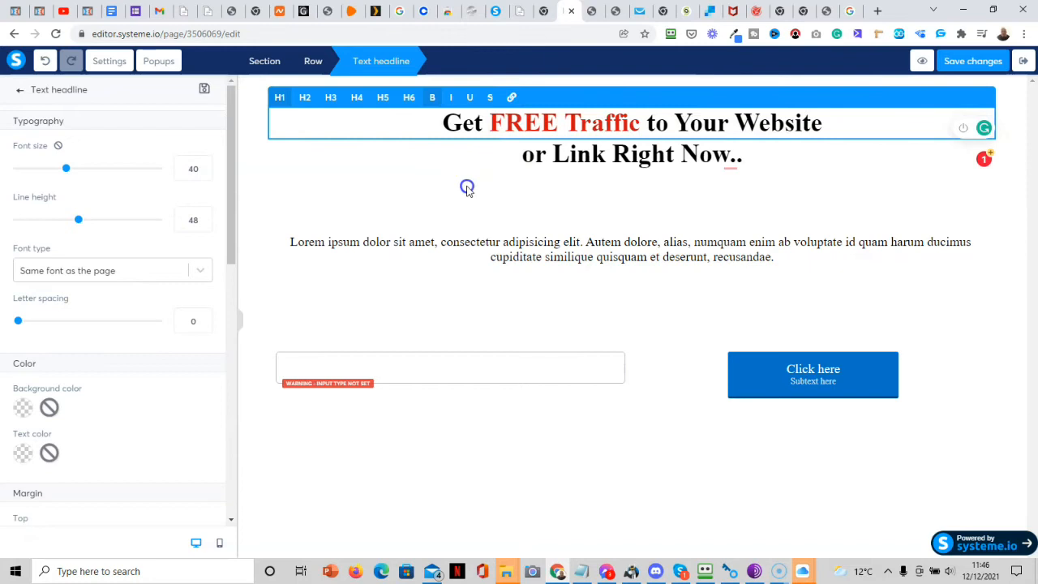
Select 'FREE Traffic' in the headline, check its colour, and underline it.
click(639, 132)
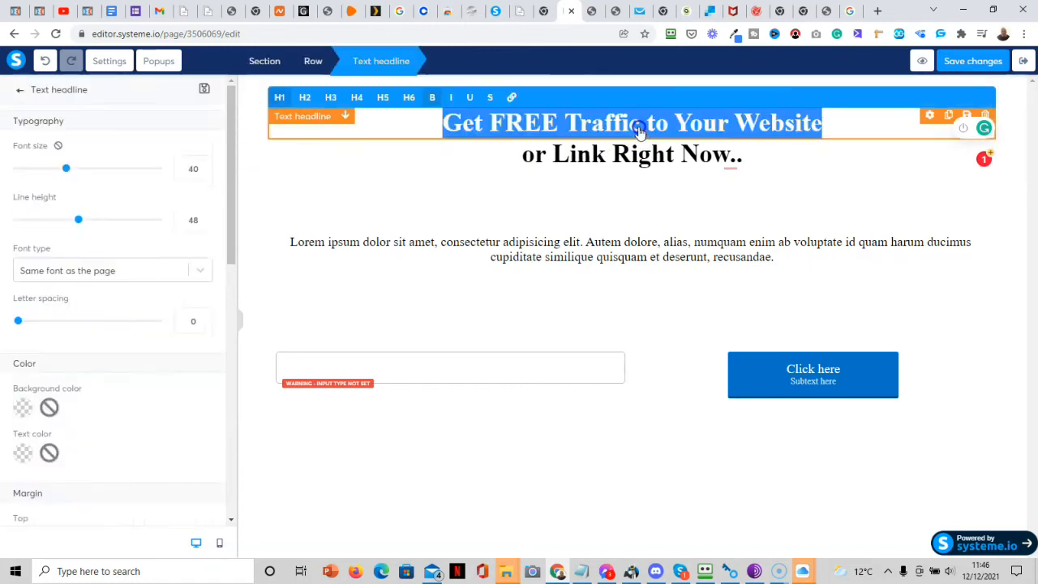
click(634, 124)
drag(631, 124, 493, 124)
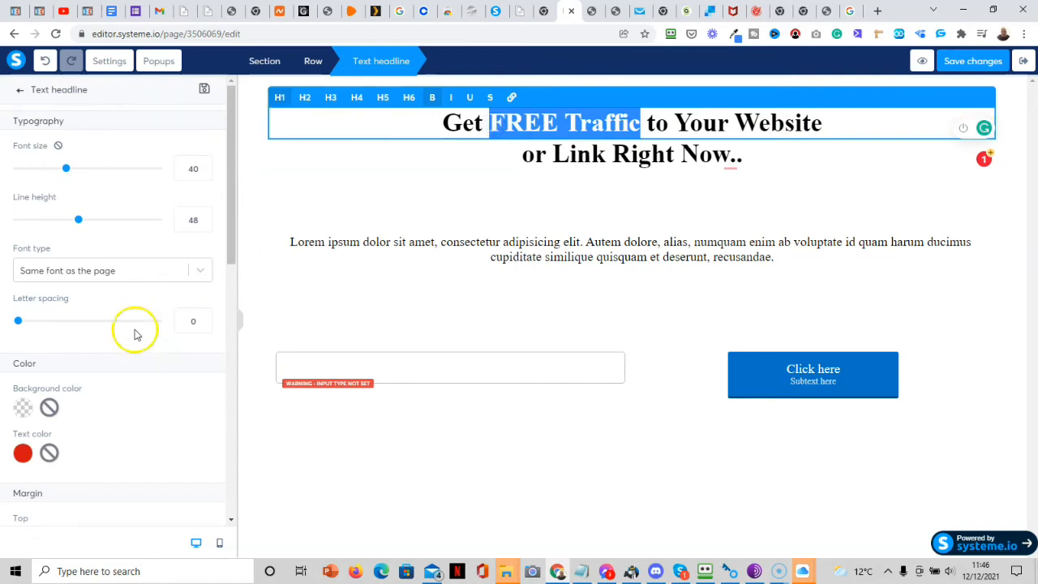
click(23, 454)
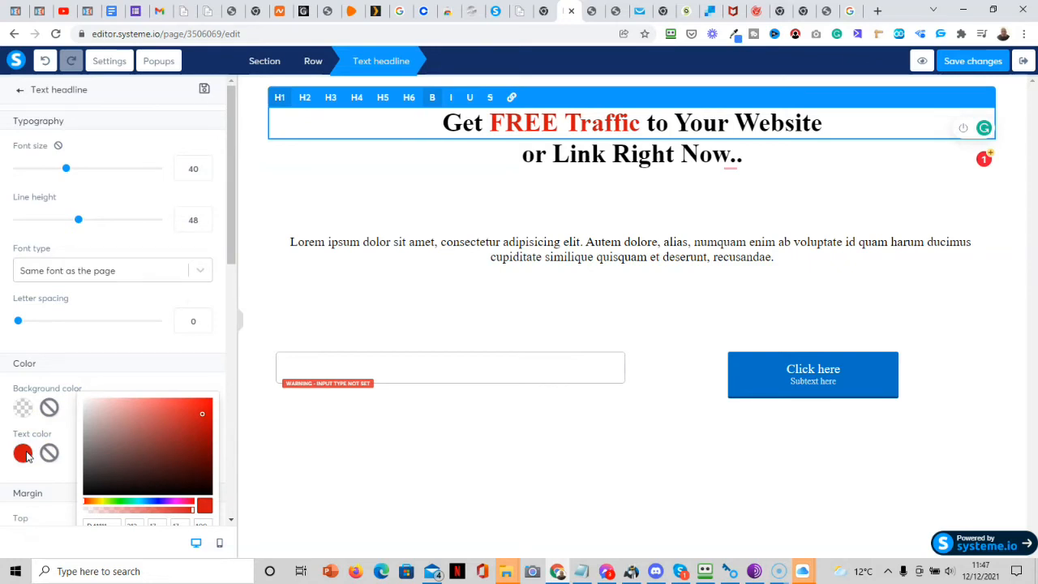
click(471, 101)
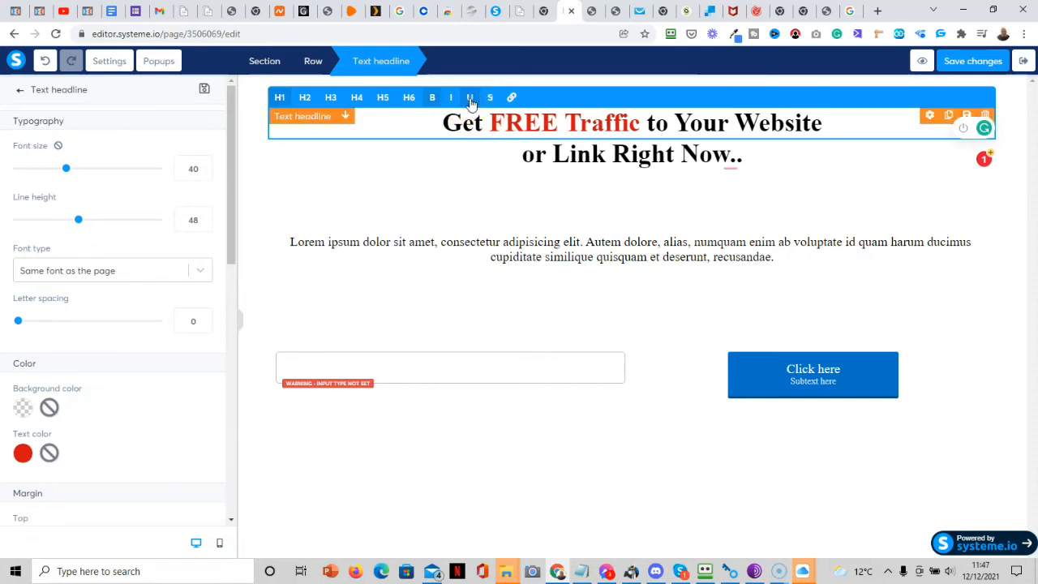
click(470, 181)
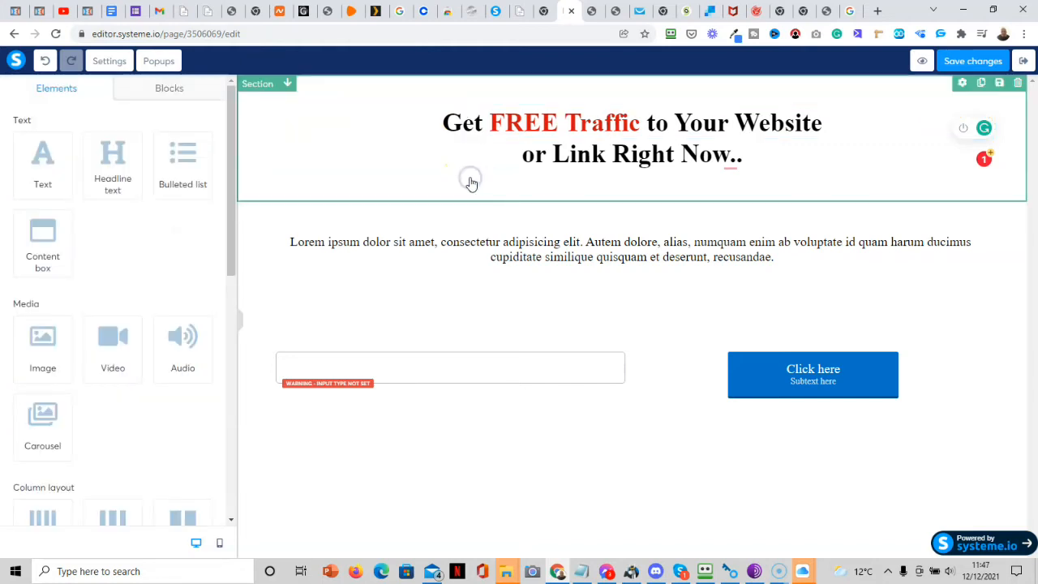
click(641, 132)
double_click(641, 132)
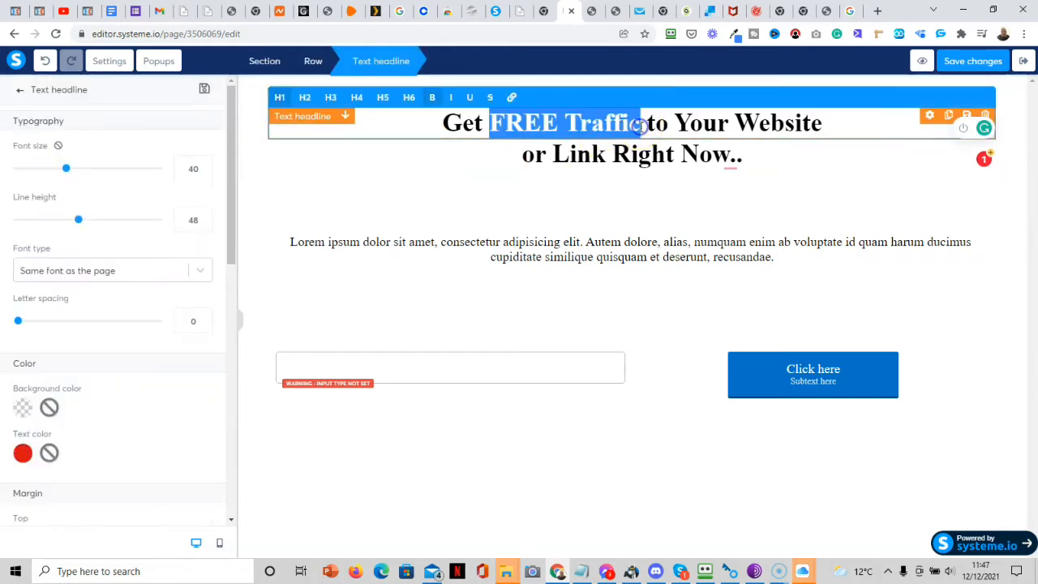
click(469, 98)
click(440, 183)
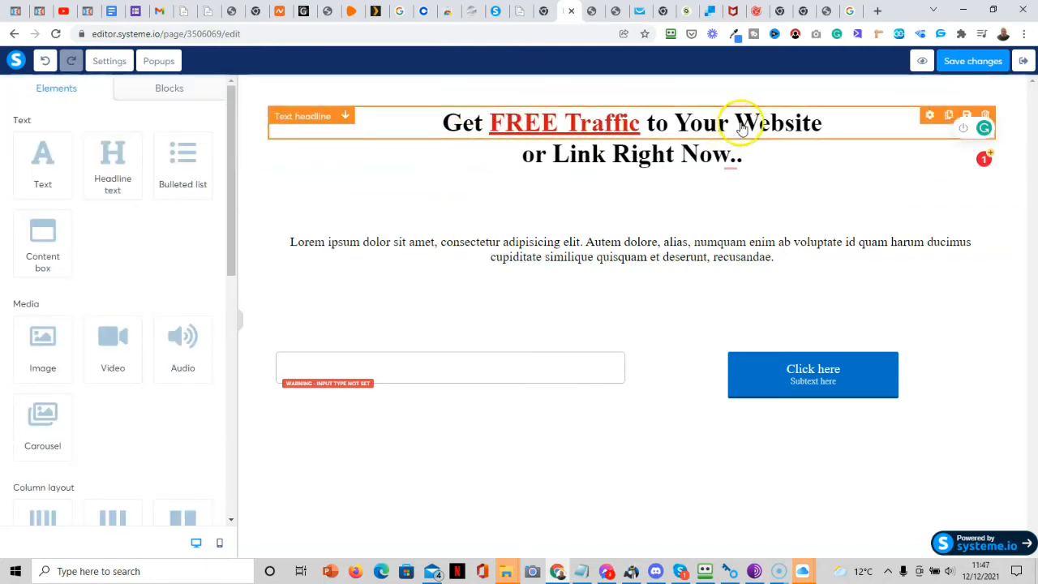
Add a period so the second headline reads 'or Link Right Now...'.
click(748, 161)
click(748, 160)
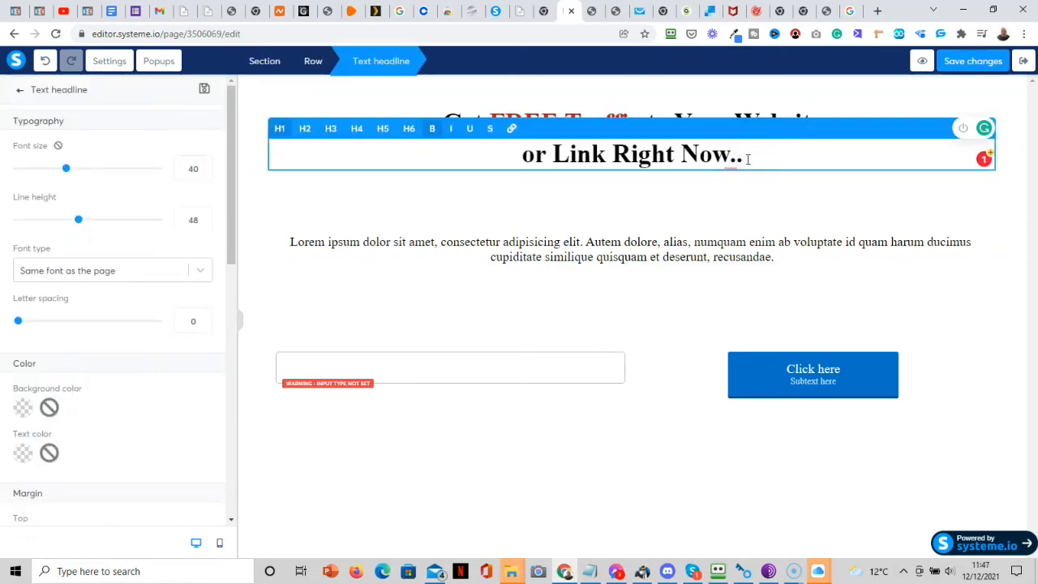
text(.)
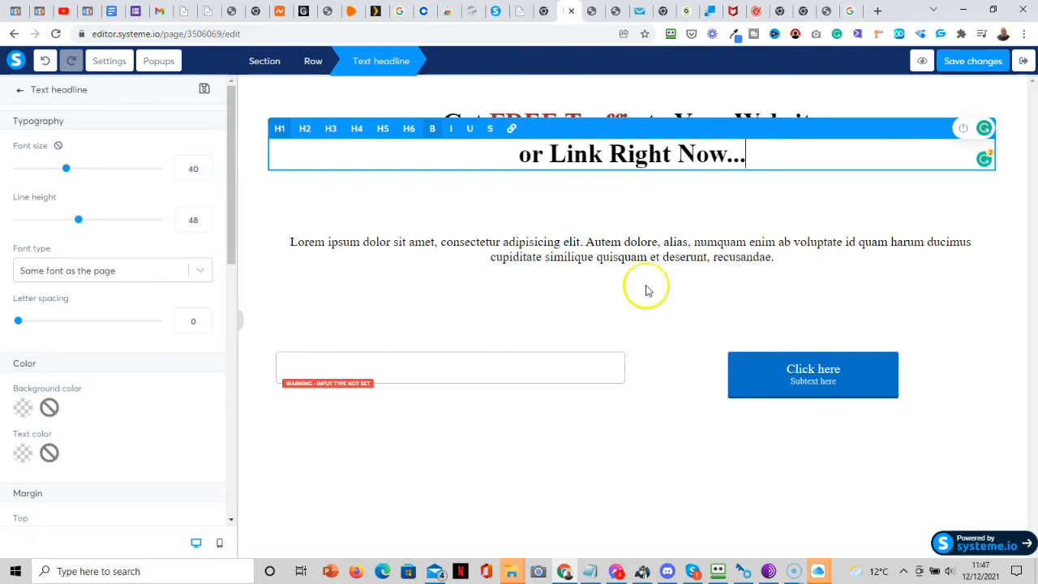
Colour the words '100% for FREE' in the paragraph red.
click(383, 240)
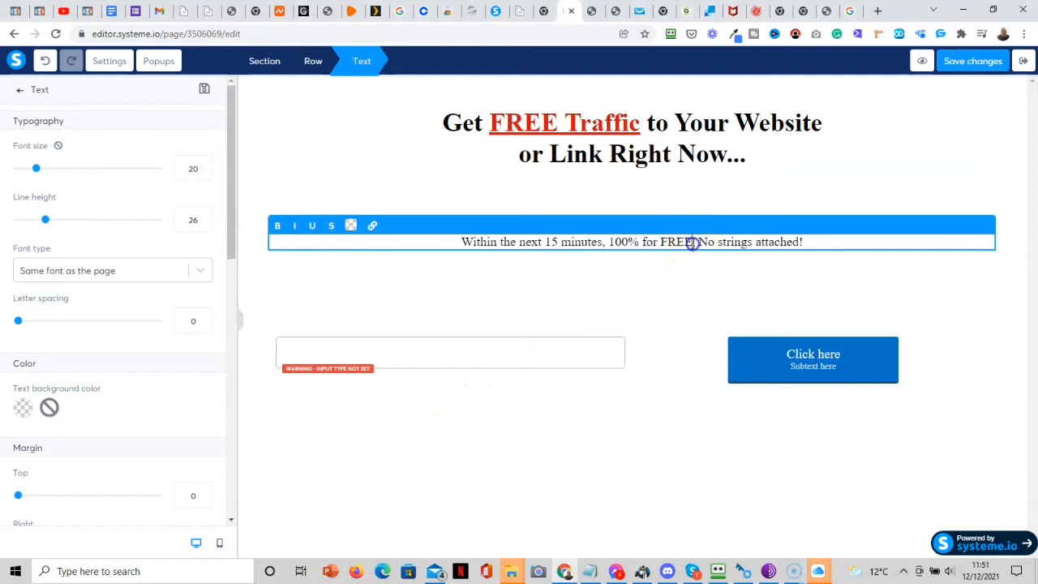
drag(695, 242, 611, 242)
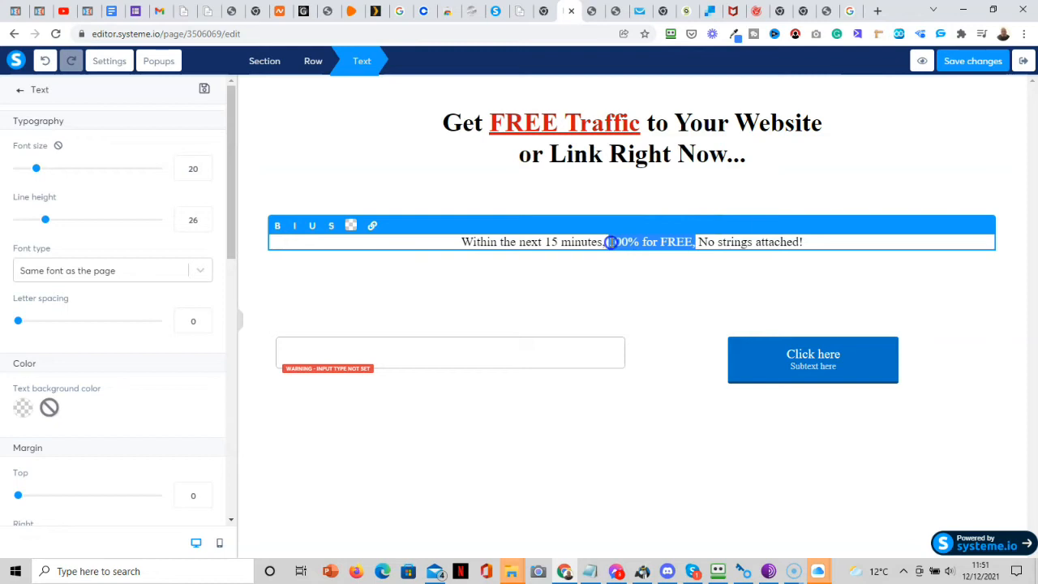
scroll(26, 420, down, 2)
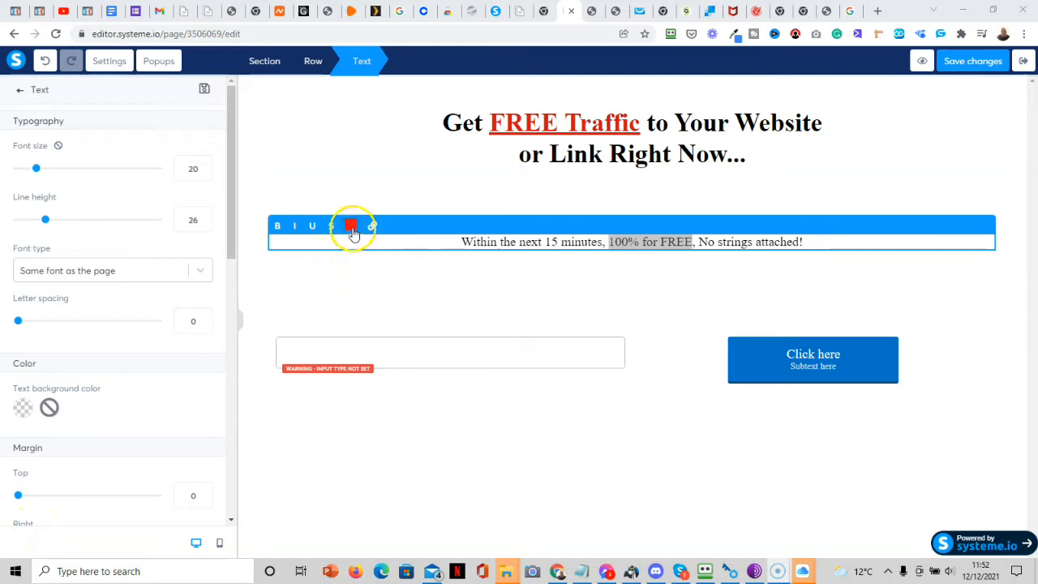
click(670, 306)
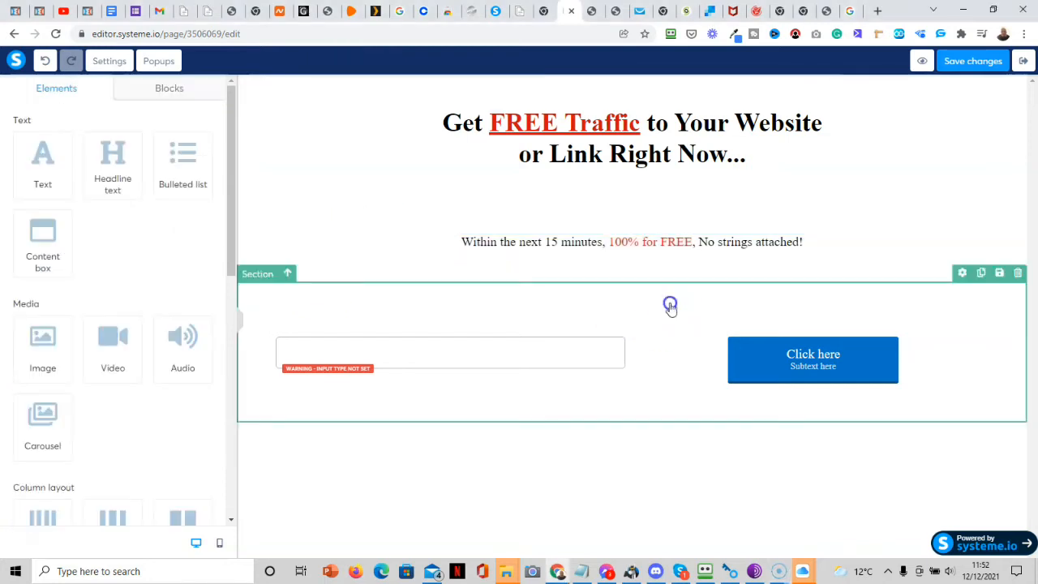
Italicize the whole 'Within the next 15 minutes, 100% for FREE, No strings attached!' line.
click(821, 242)
drag(822, 241, 462, 242)
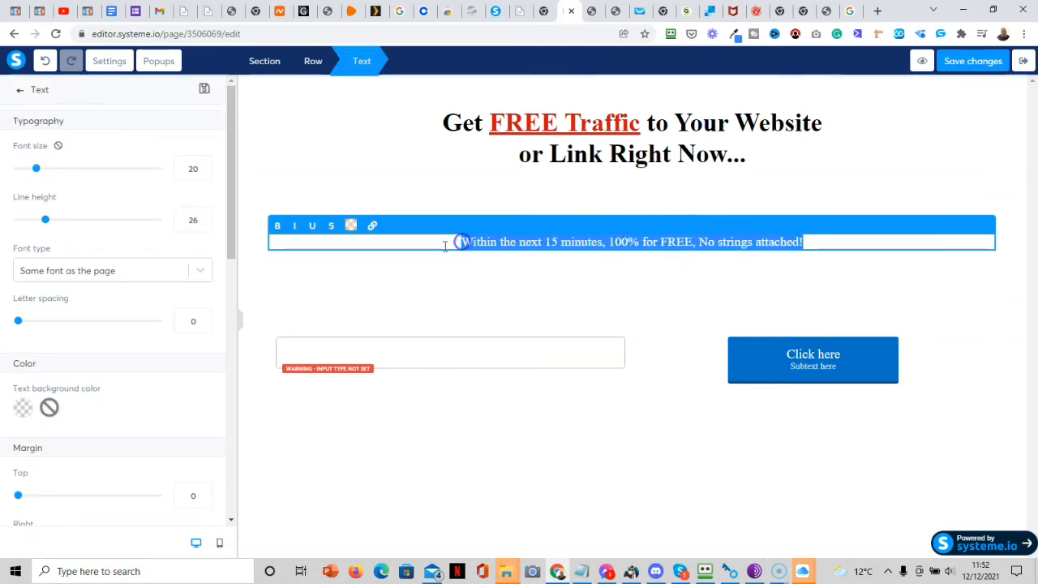
click(295, 229)
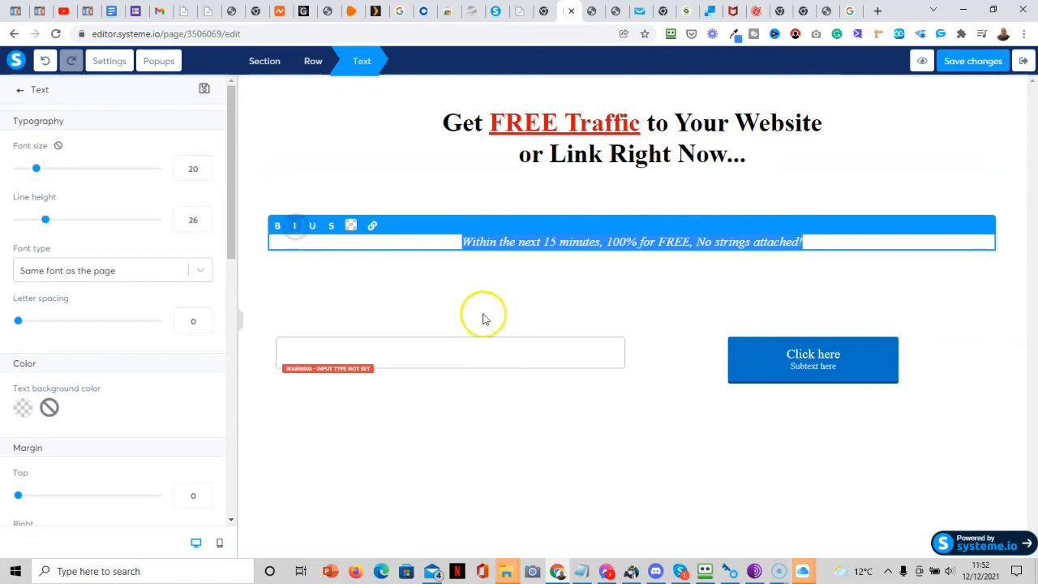
click(685, 287)
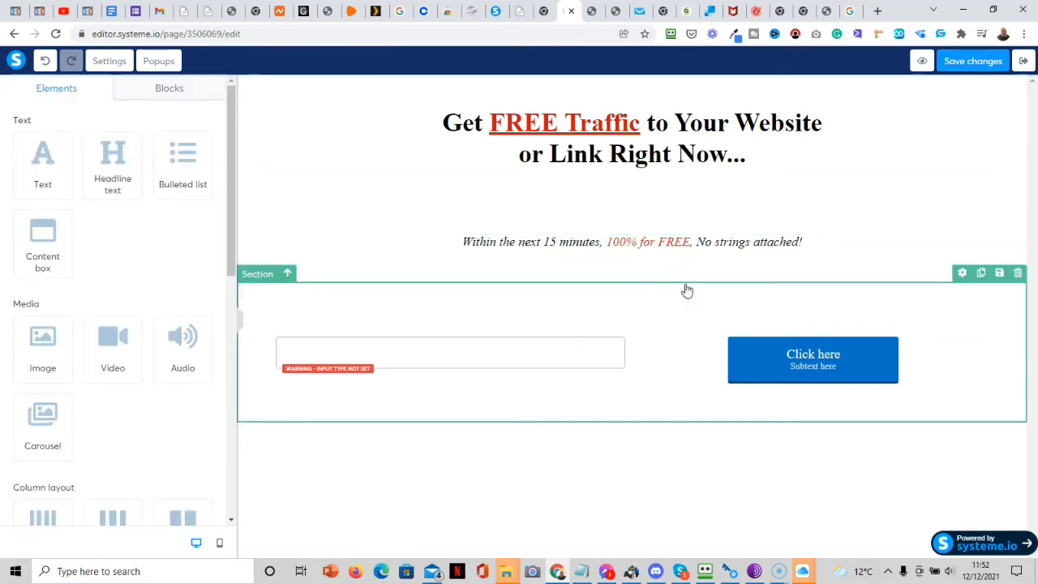
click(696, 256)
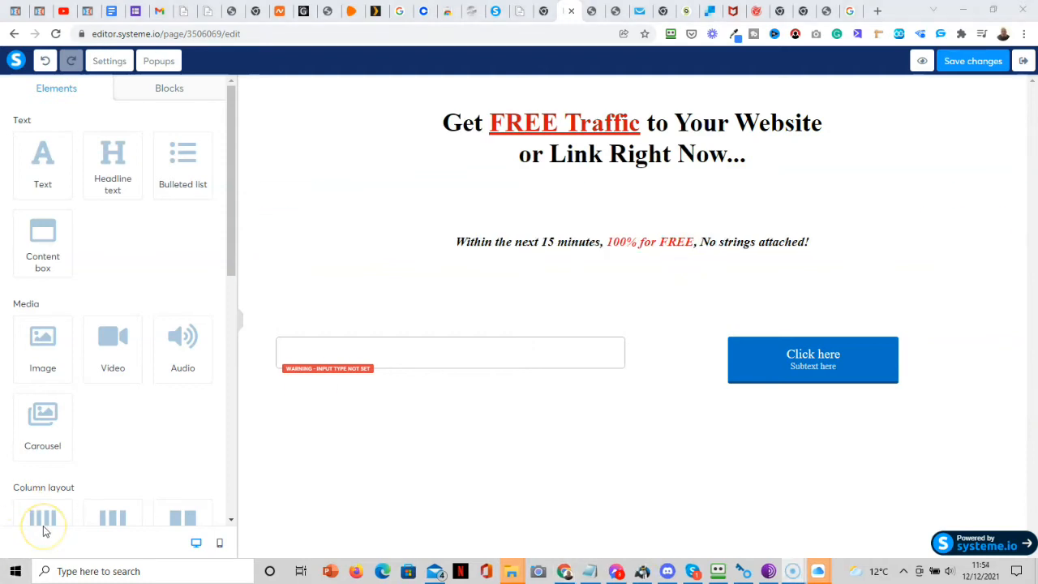
Set the headline section's bottom padding to 0.
click(899, 184)
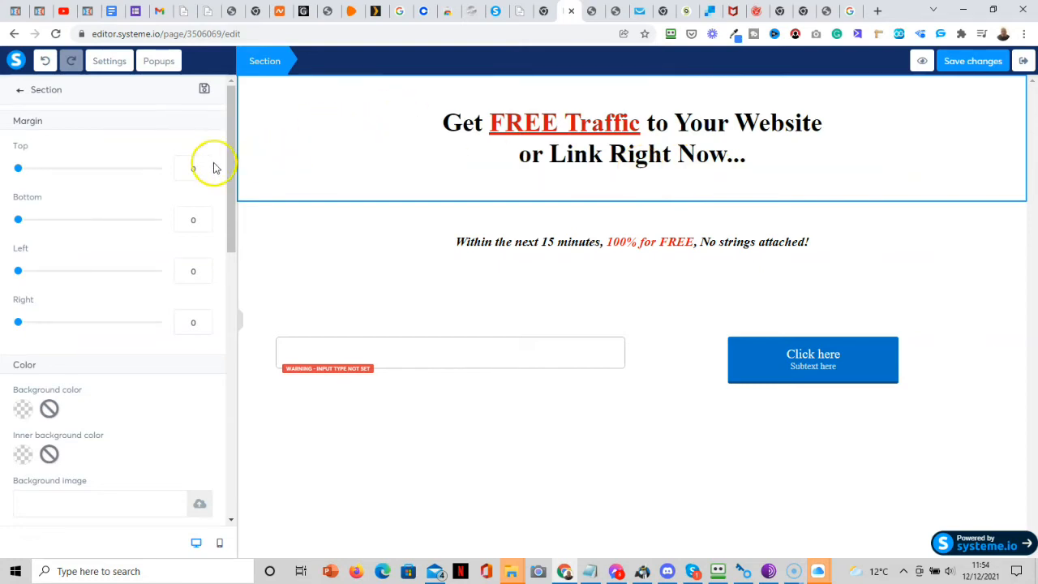
drag(235, 182, 246, 434)
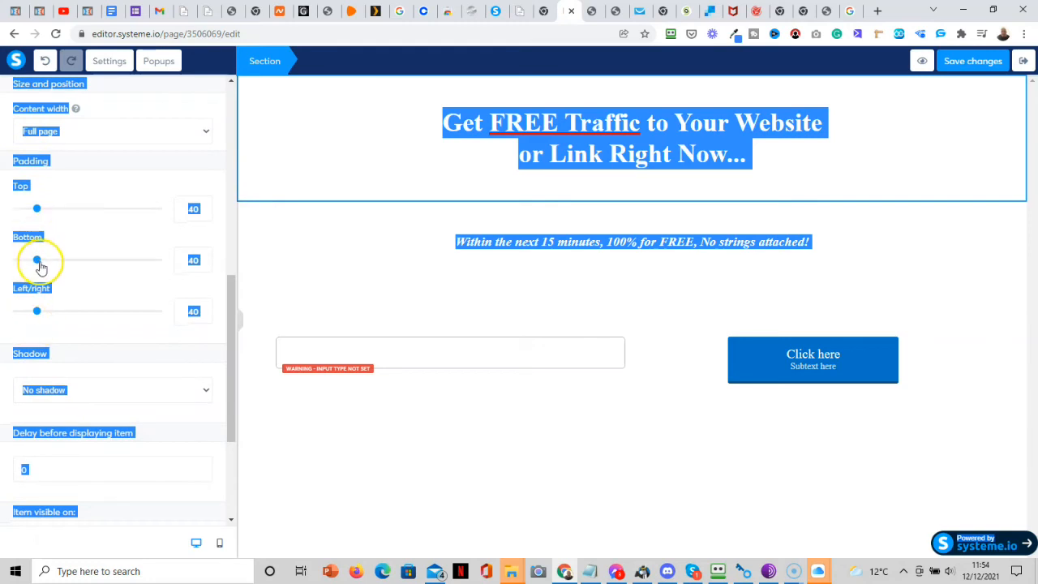
drag(41, 266, 26, 263)
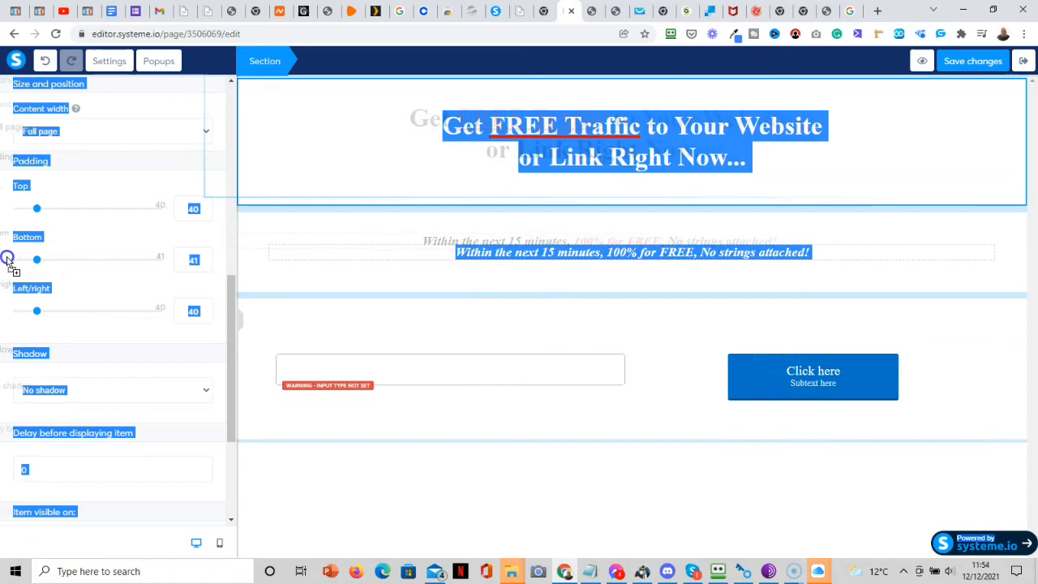
click(39, 260)
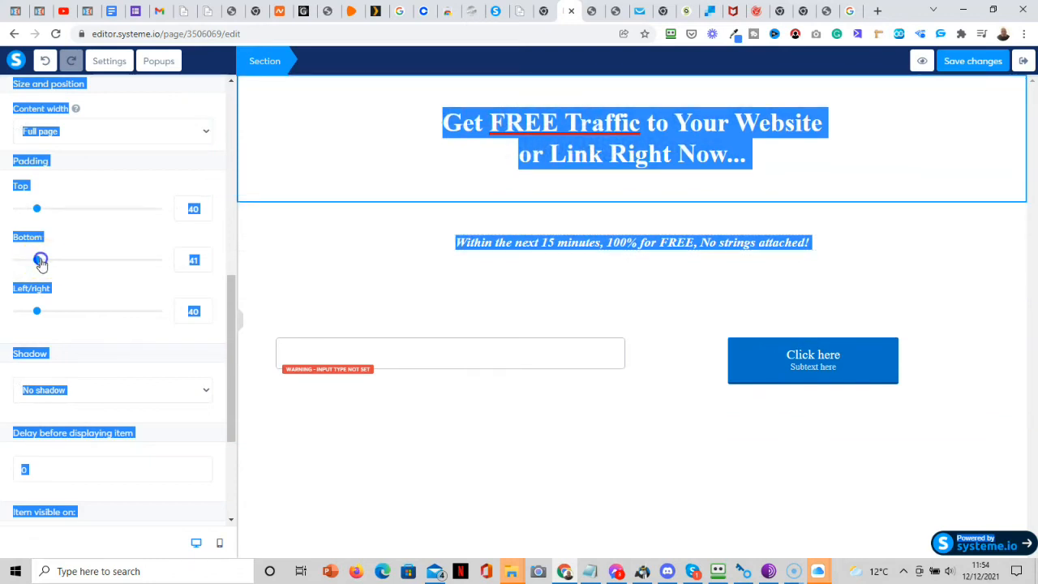
right_click(37, 261)
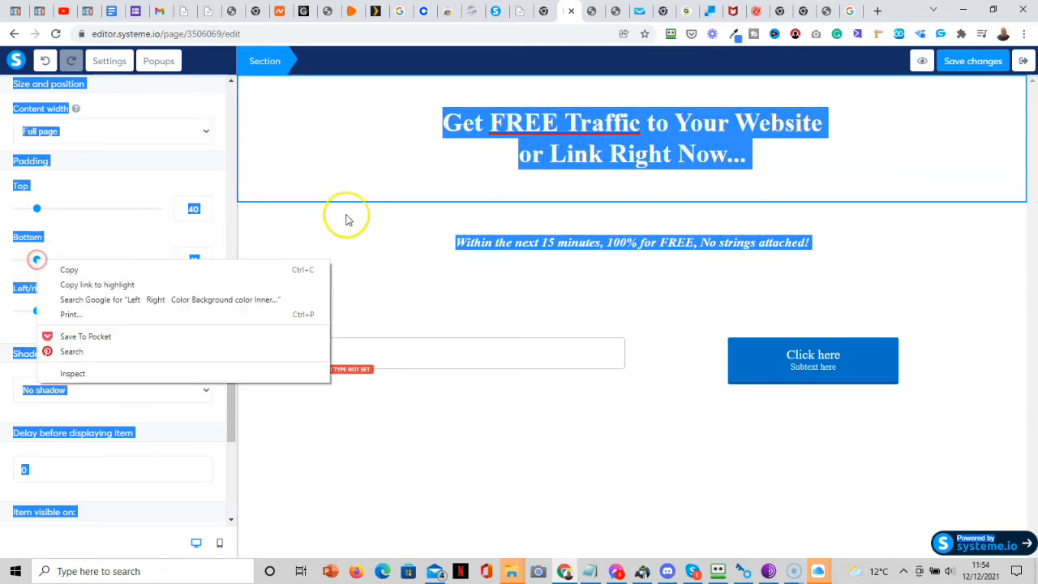
click(400, 239)
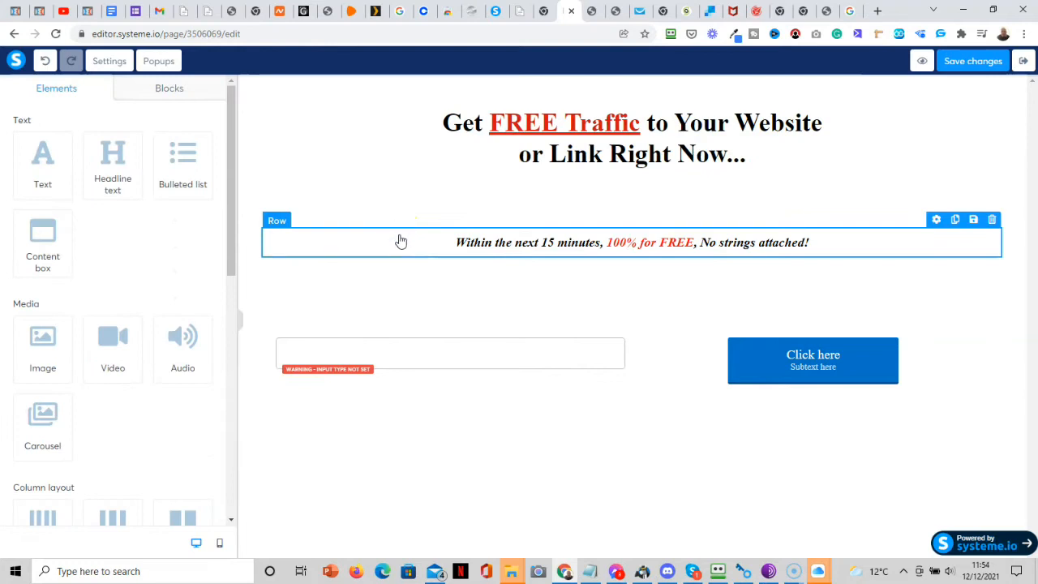
click(438, 187)
drag(231, 209, 227, 384)
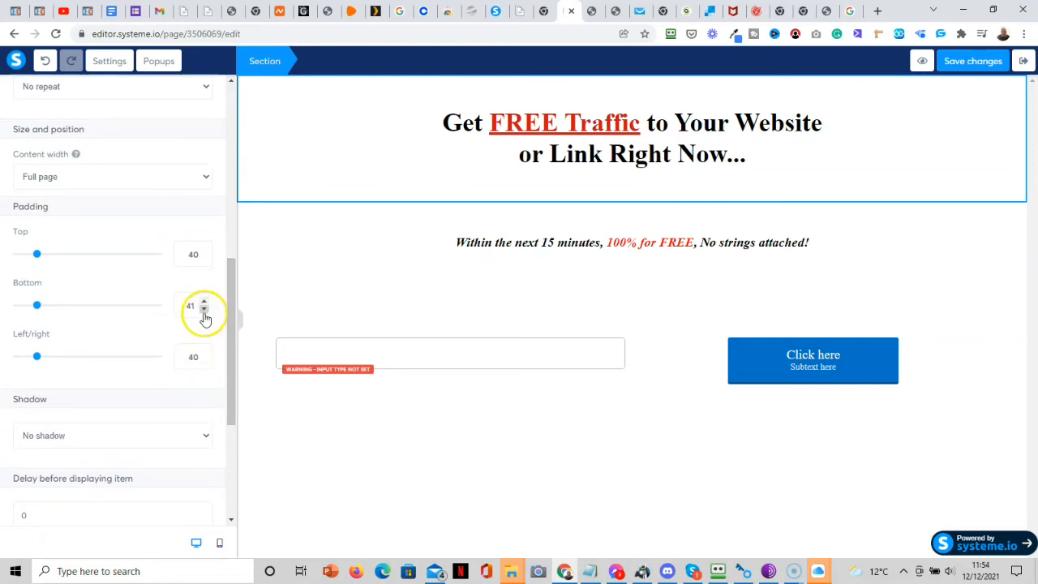
drag(204, 311, 205, 314)
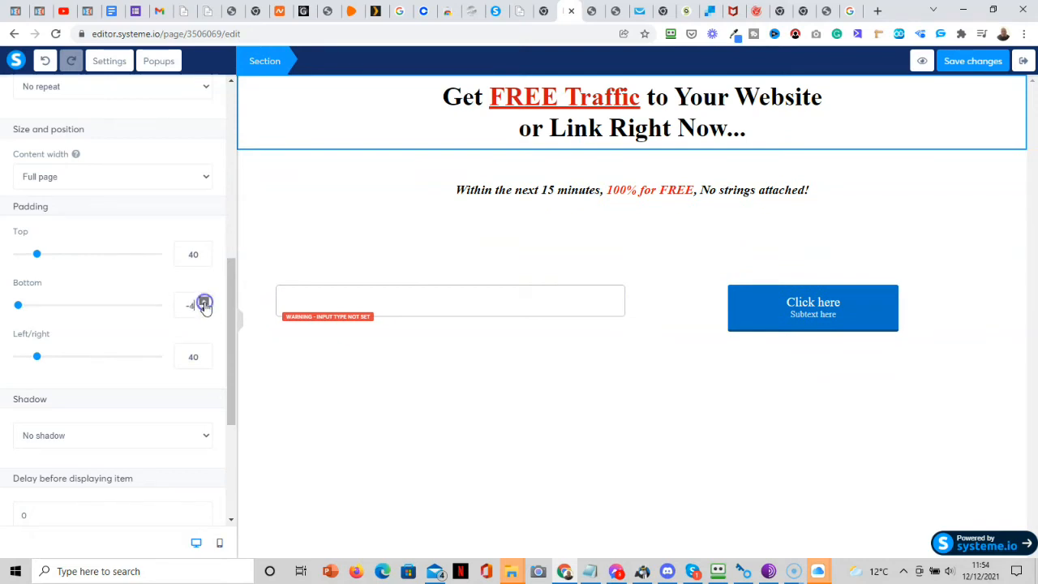
click(205, 303)
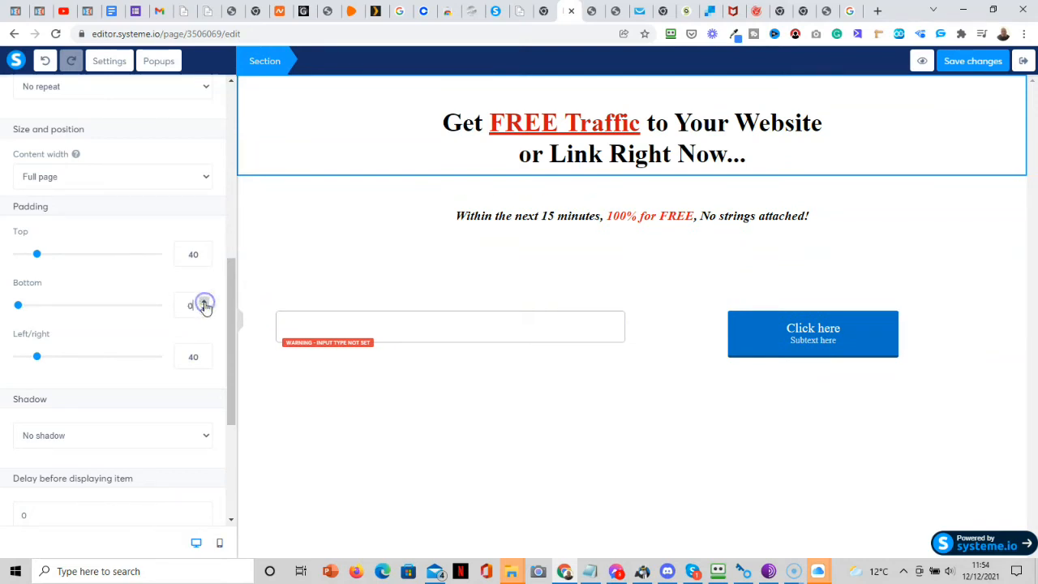
Drag the subheading section's top padding slider down to 0.
click(631, 197)
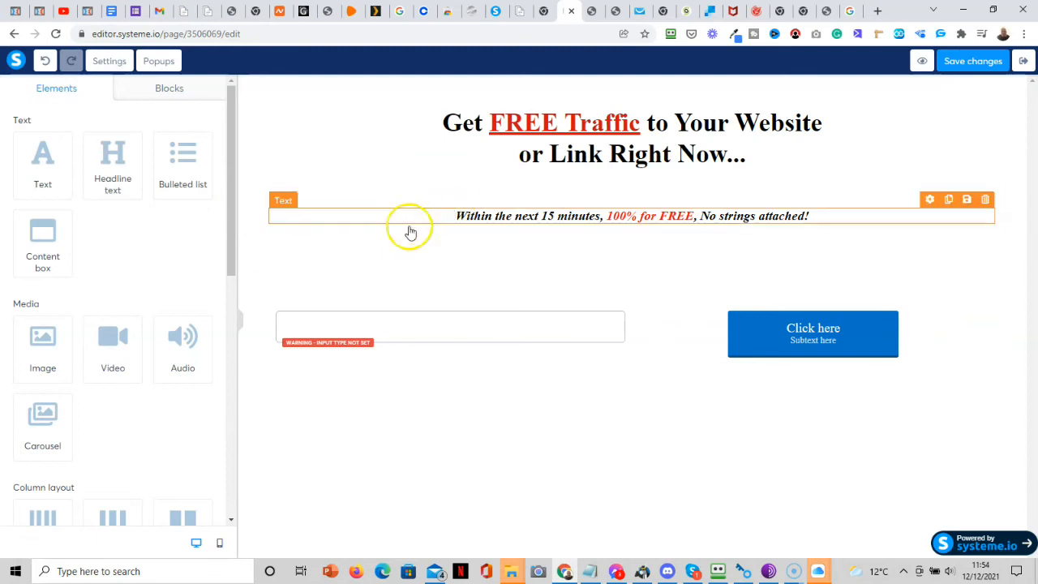
click(359, 236)
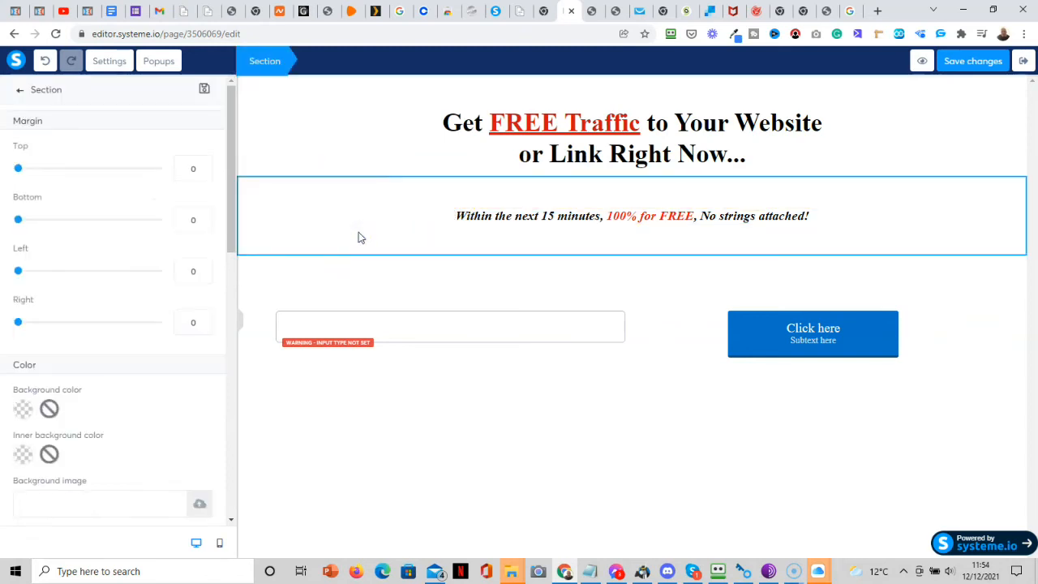
drag(229, 232, 231, 392)
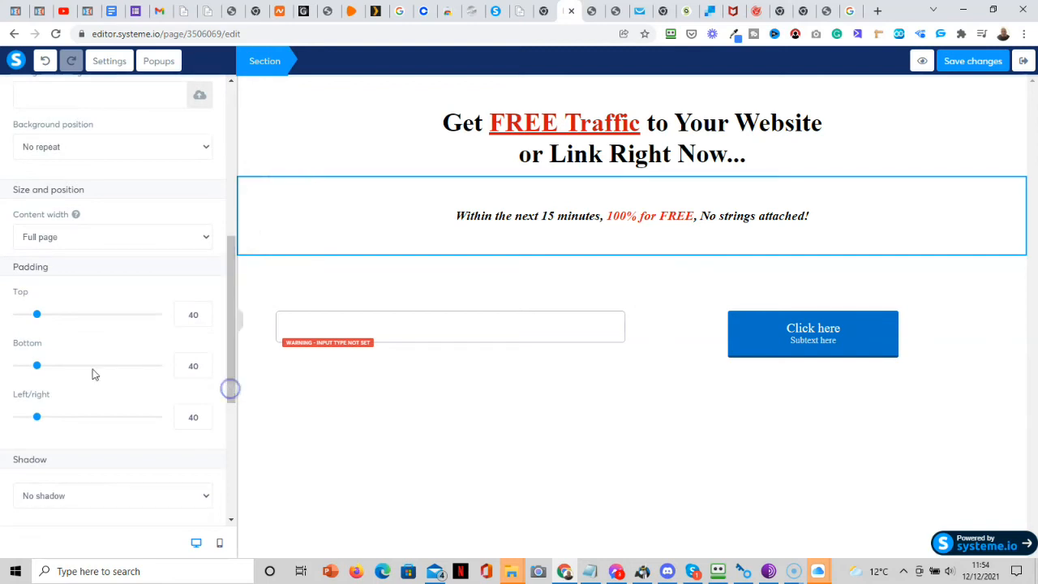
drag(36, 314, 17, 316)
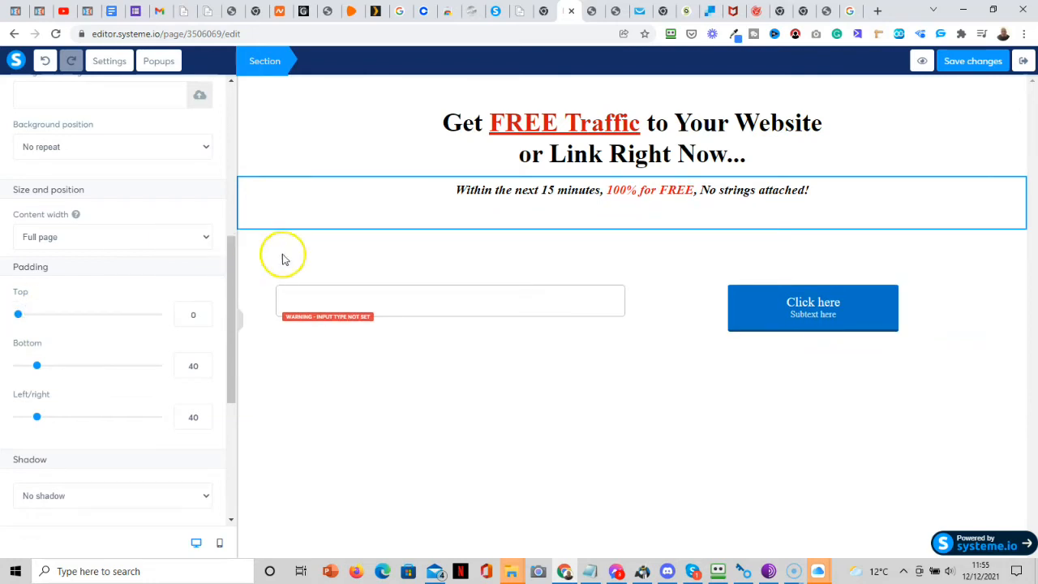
click(960, 279)
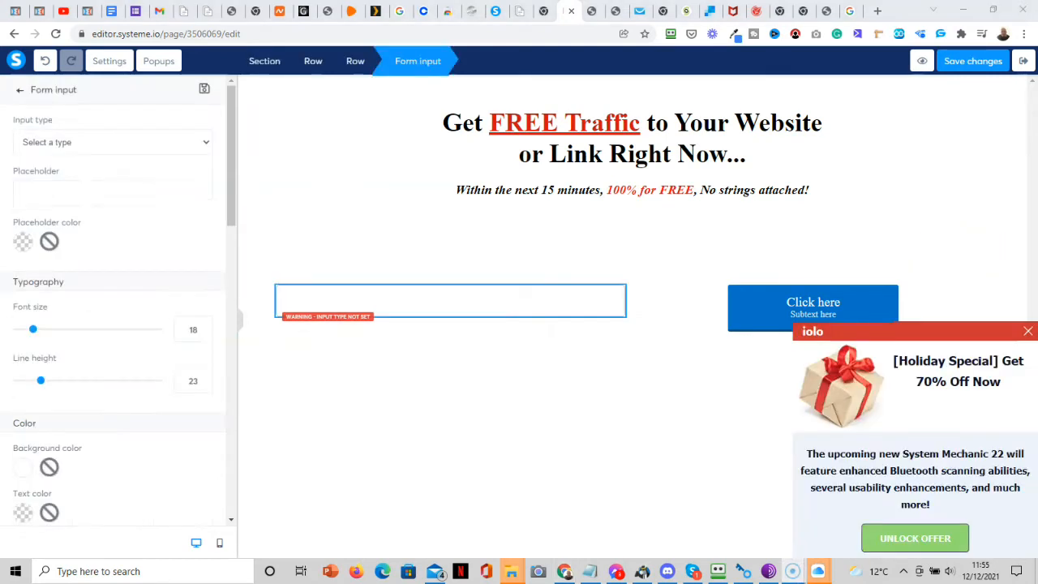
Change the signup form field's input type to Email.
click(533, 388)
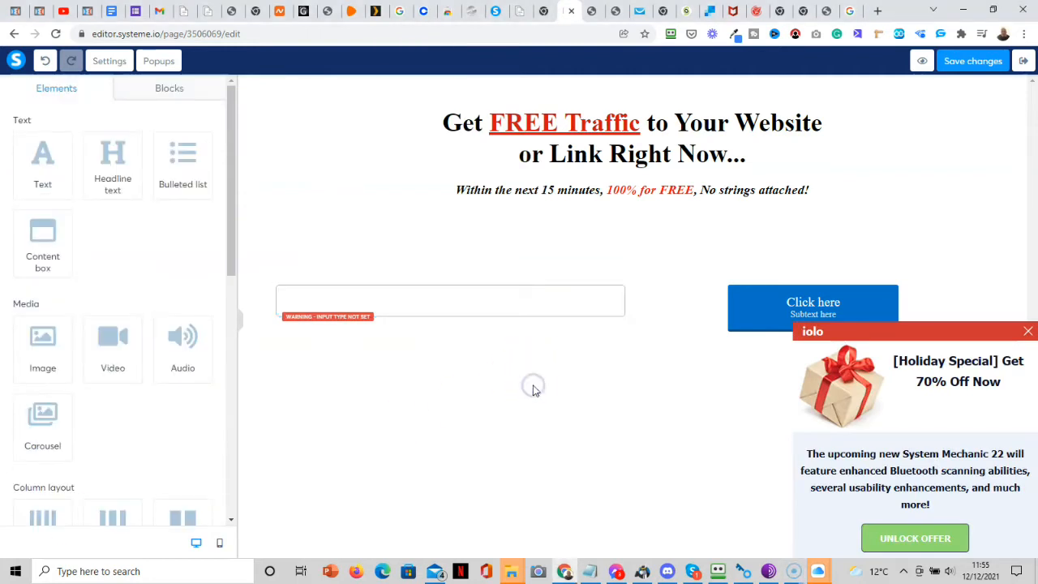
click(510, 301)
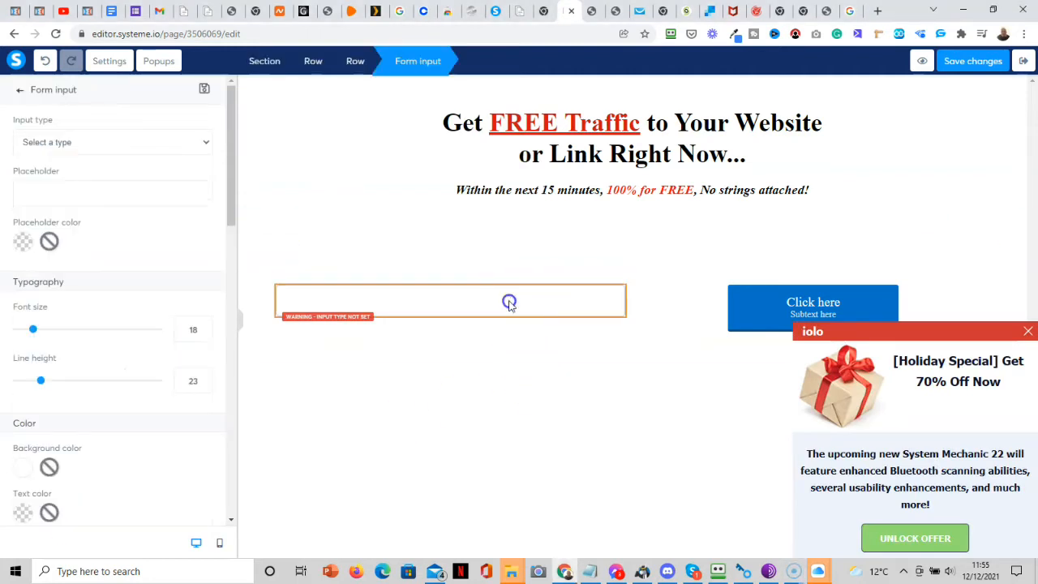
click(179, 144)
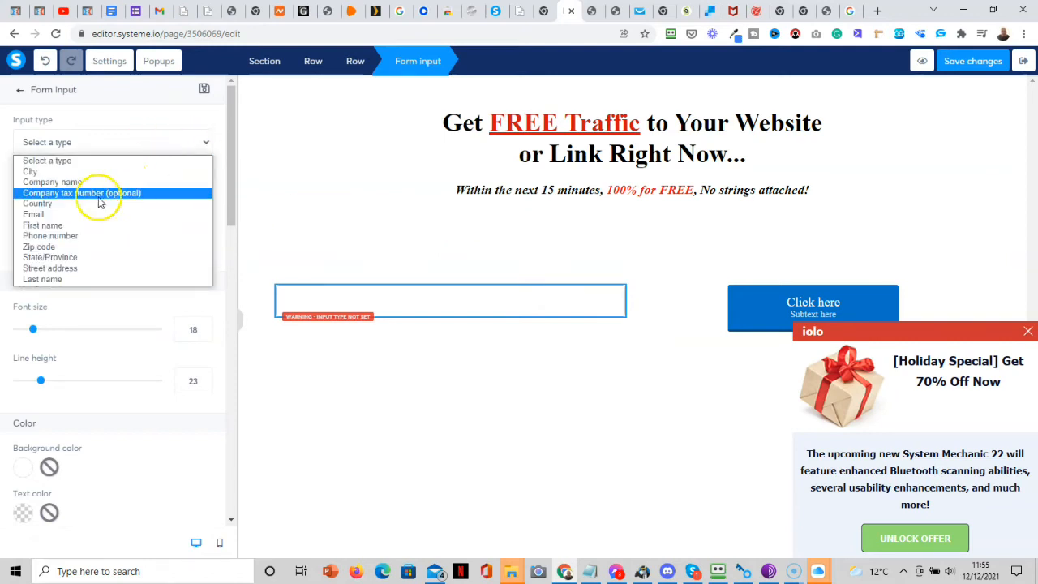
click(75, 215)
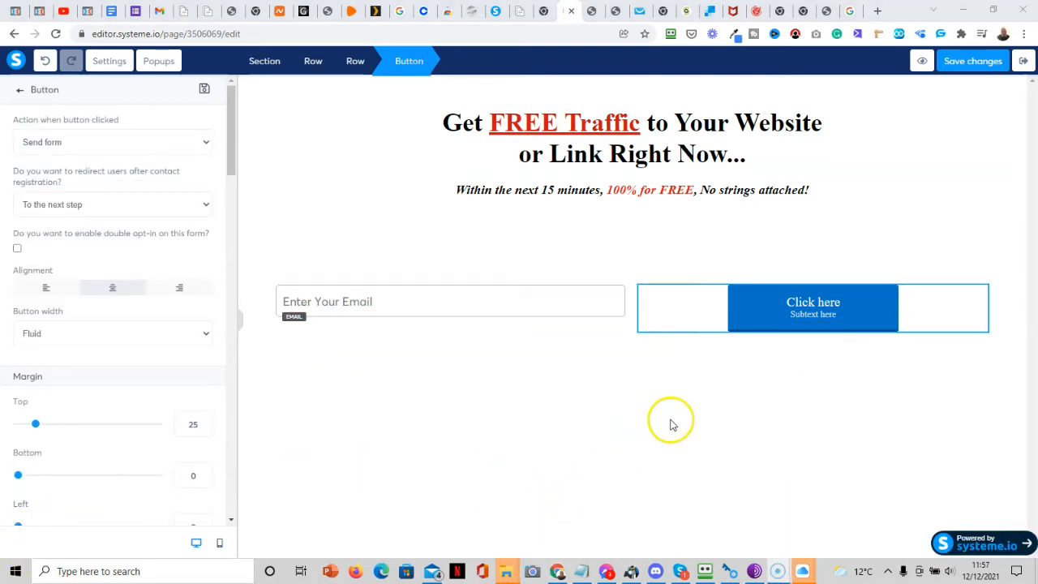
click(747, 308)
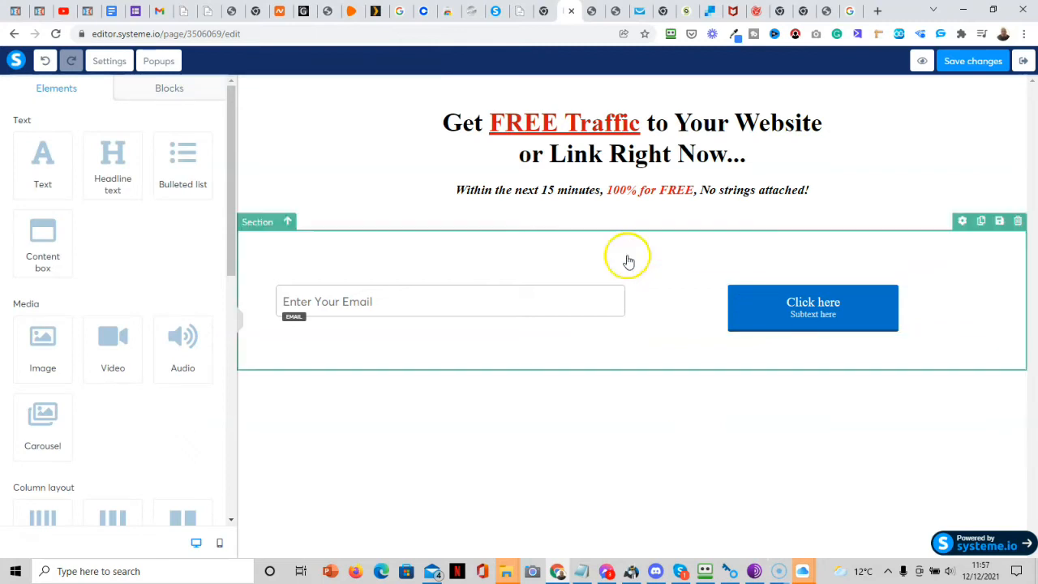
click(779, 315)
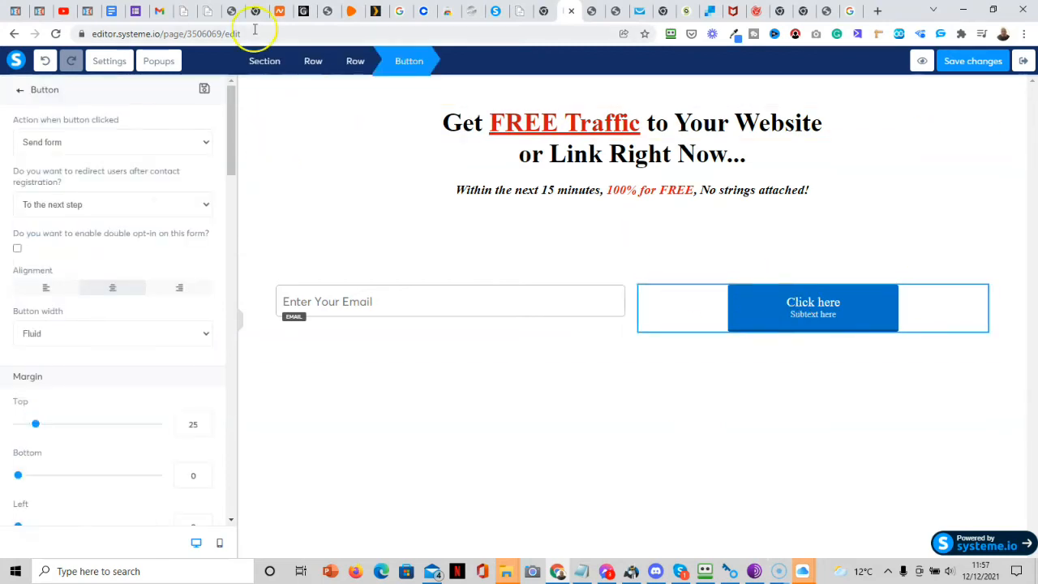
click(105, 146)
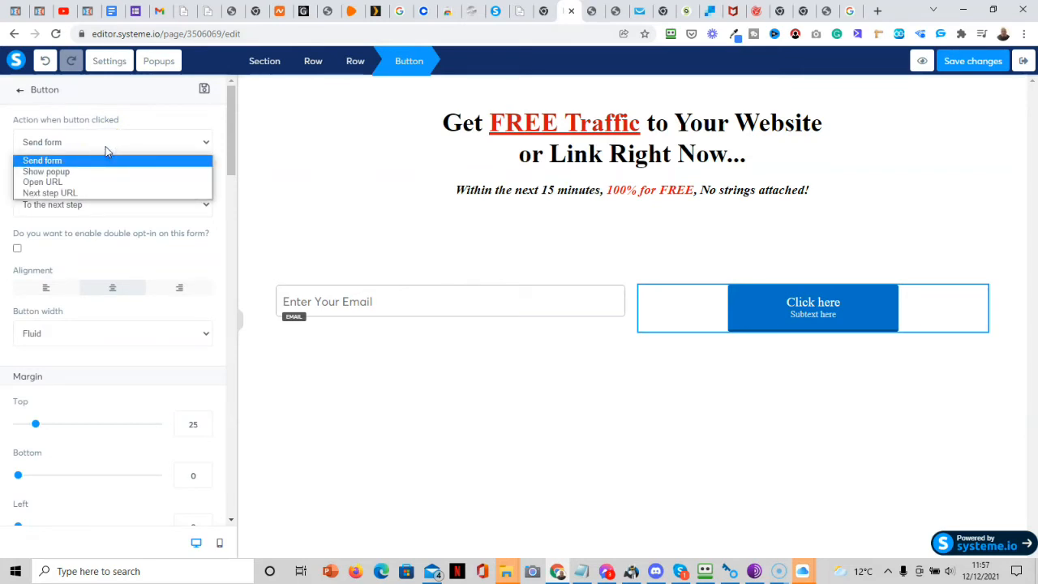
click(98, 162)
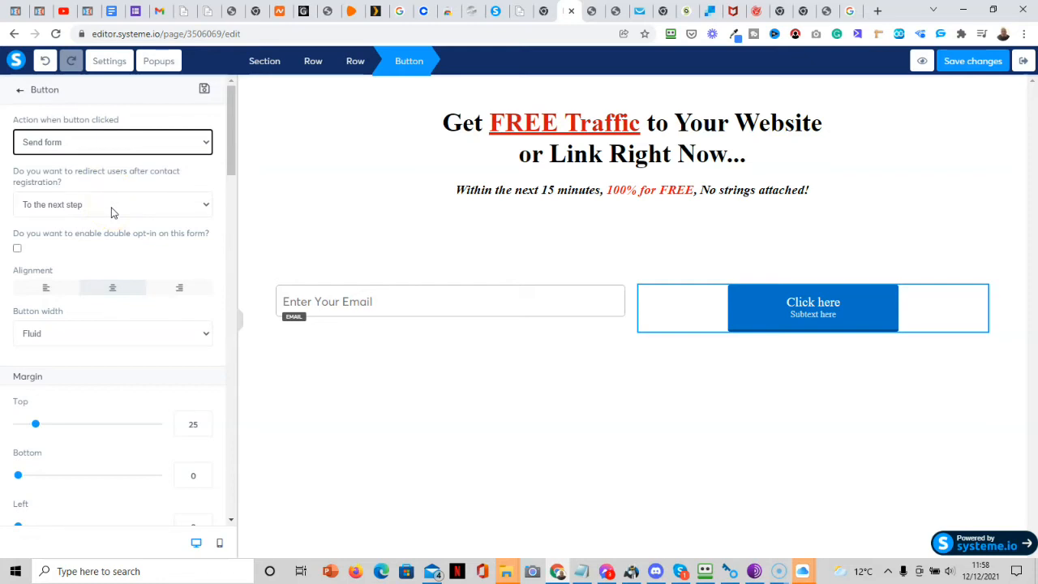
drag(232, 159, 219, 346)
Change the signup button's background colour to red.
click(23, 246)
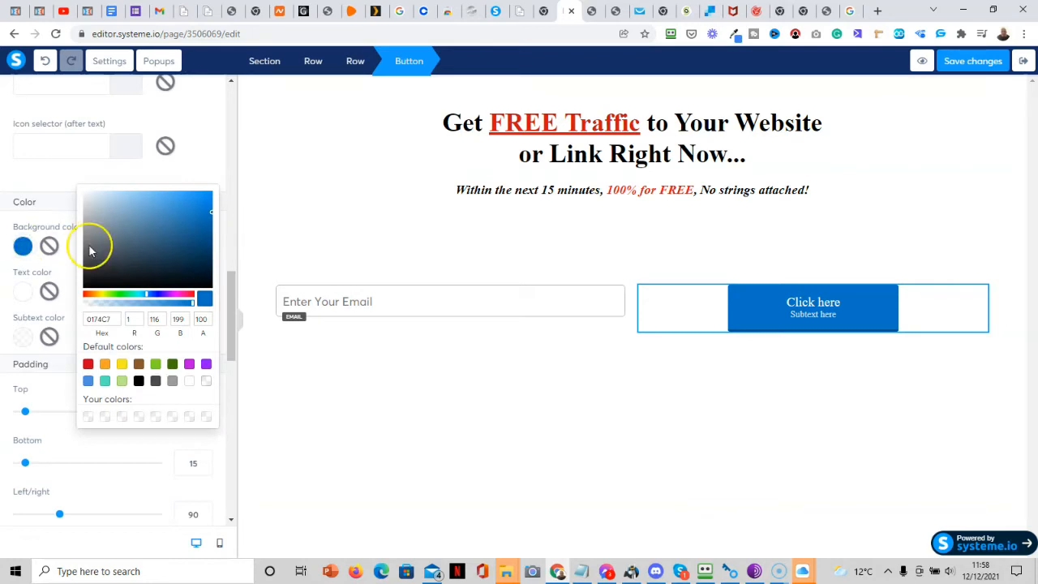
click(191, 297)
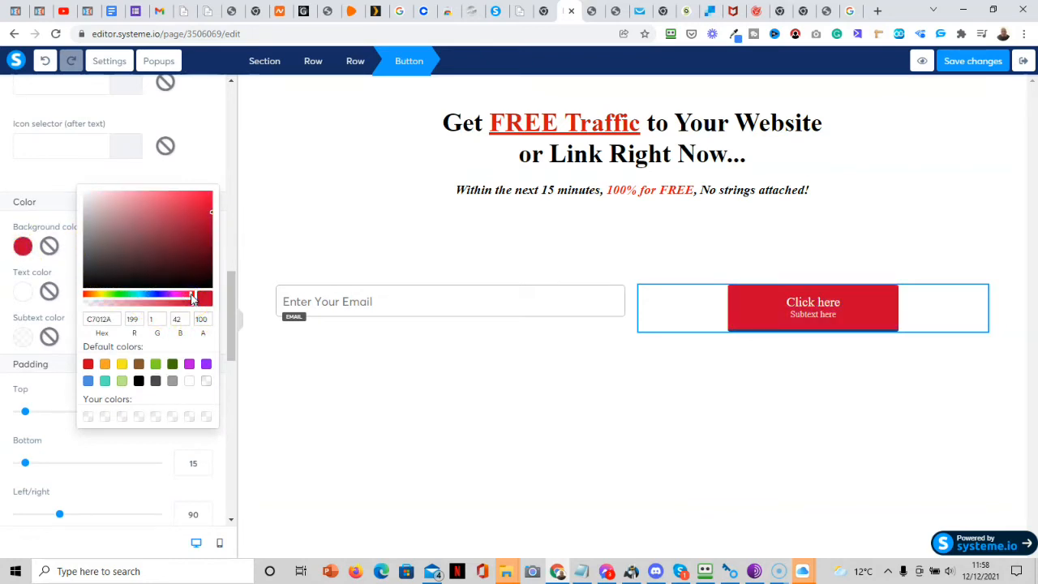
click(231, 294)
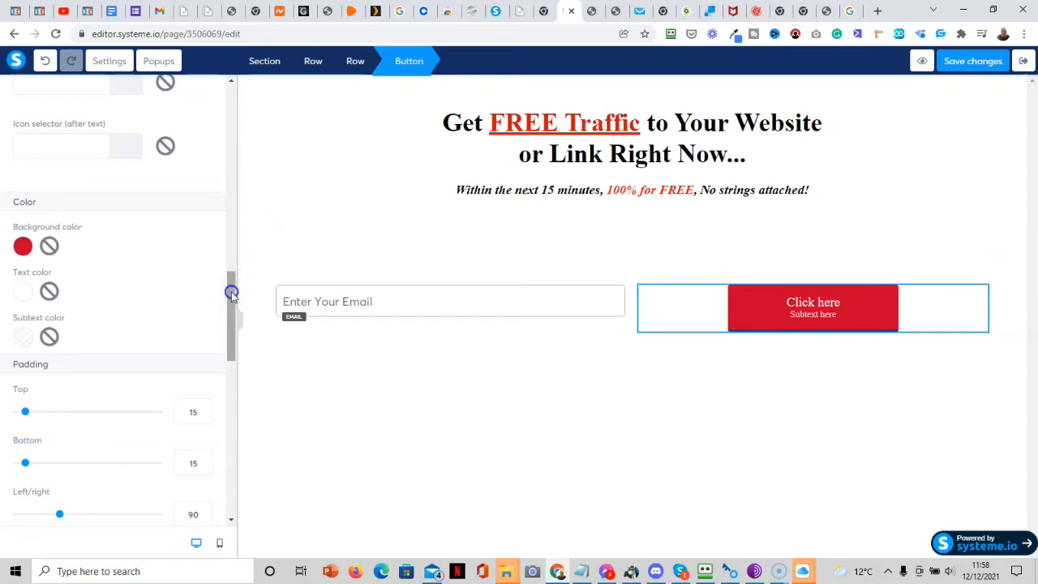
drag(231, 298, 220, 189)
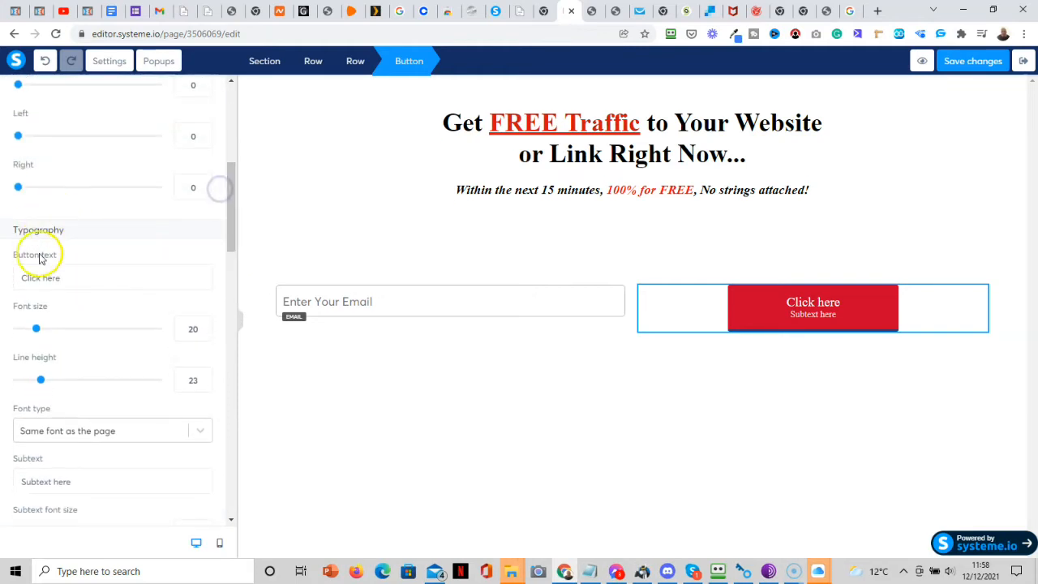
drag(74, 276, 16, 280)
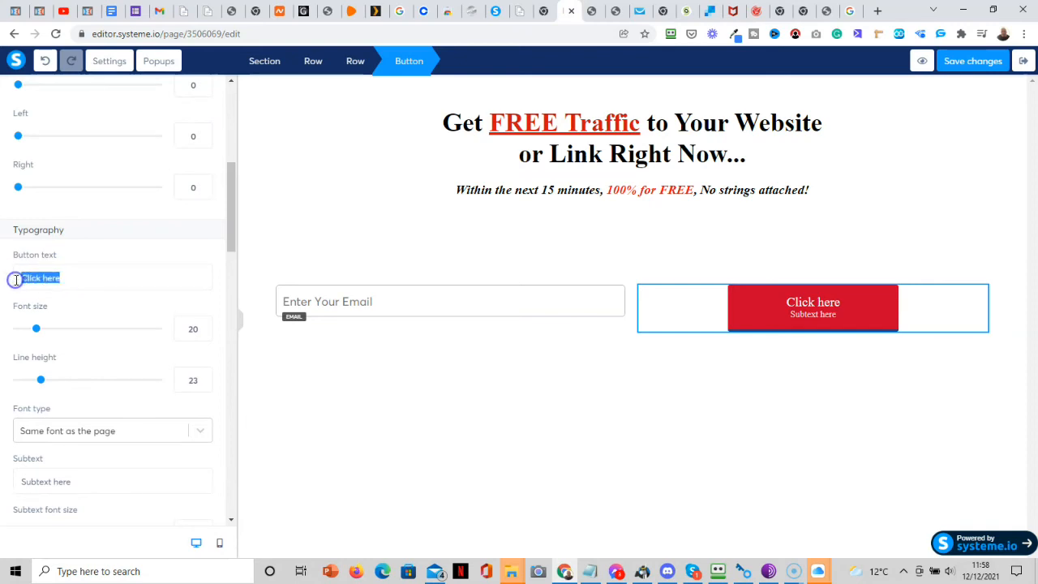
Change the button label to 'Get Traffic >>', matching the reference video.
click(826, 10)
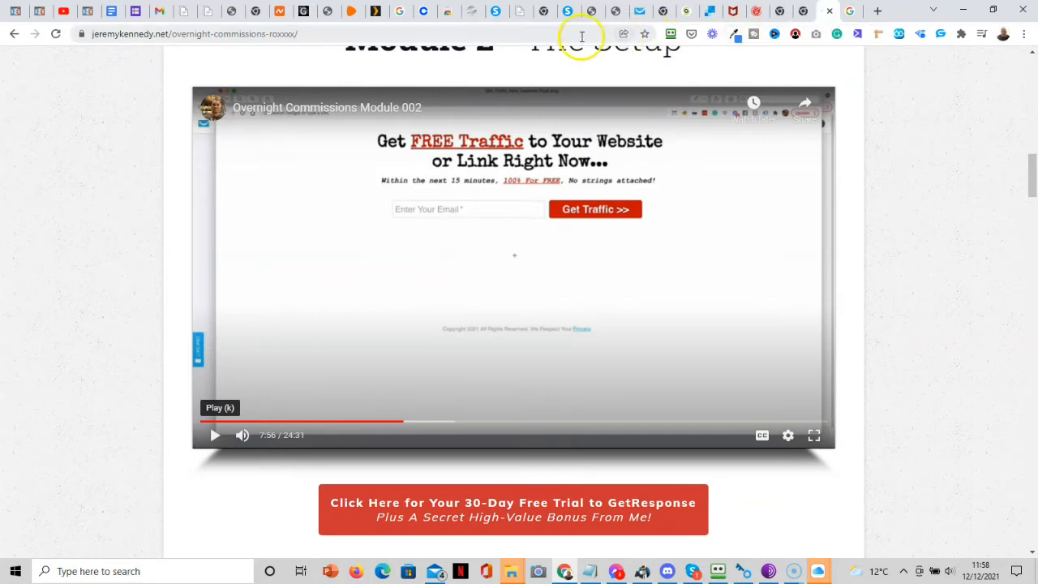
click(568, 10)
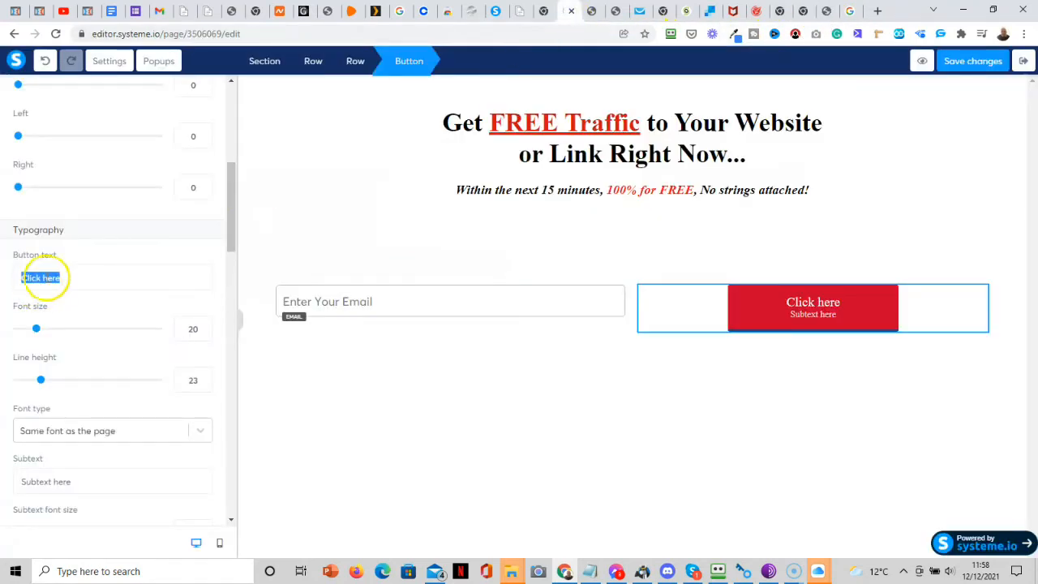
text(Get)
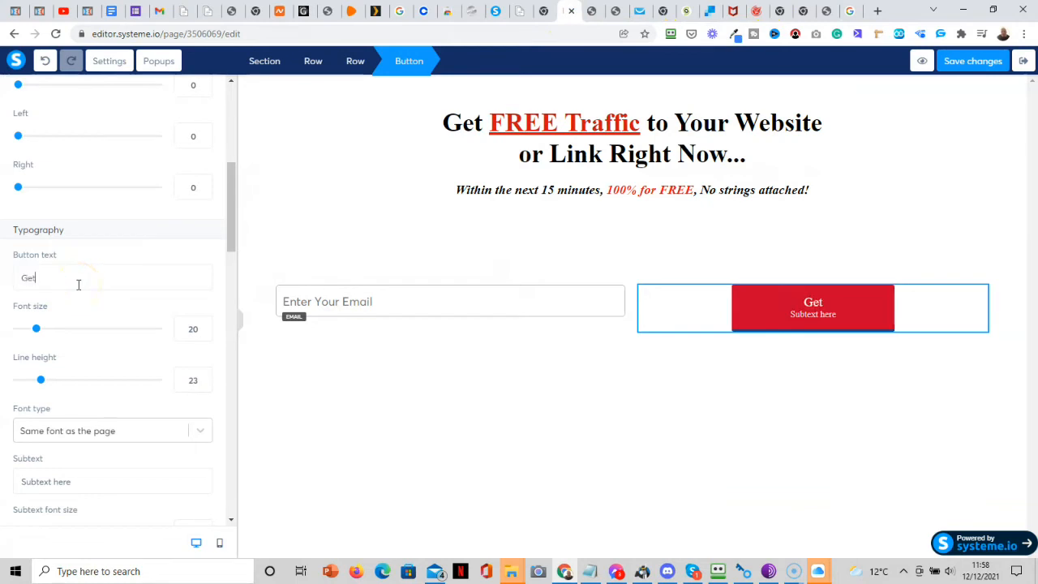
text( Traffic>)
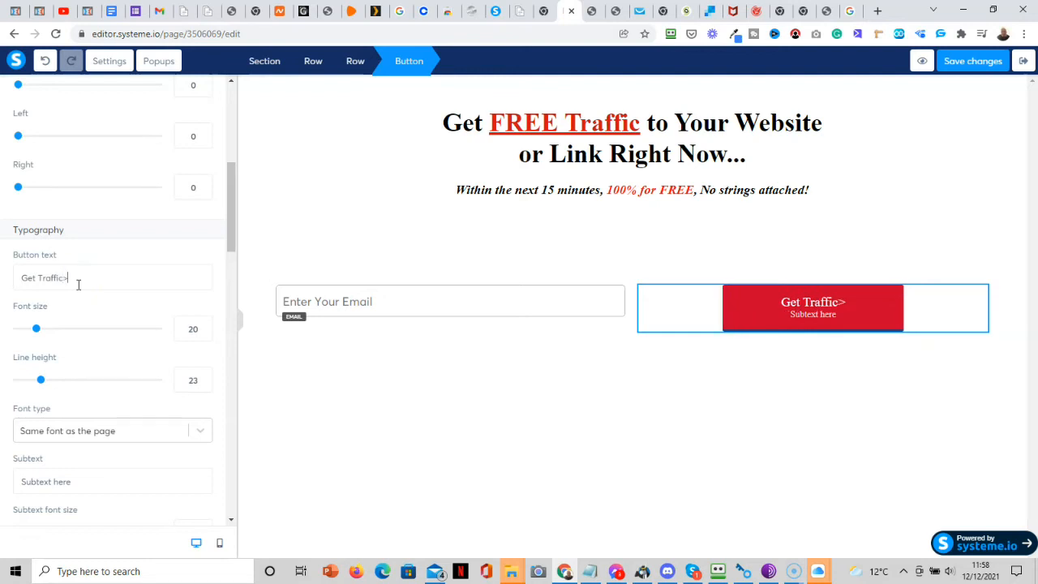
key(BackSpace)
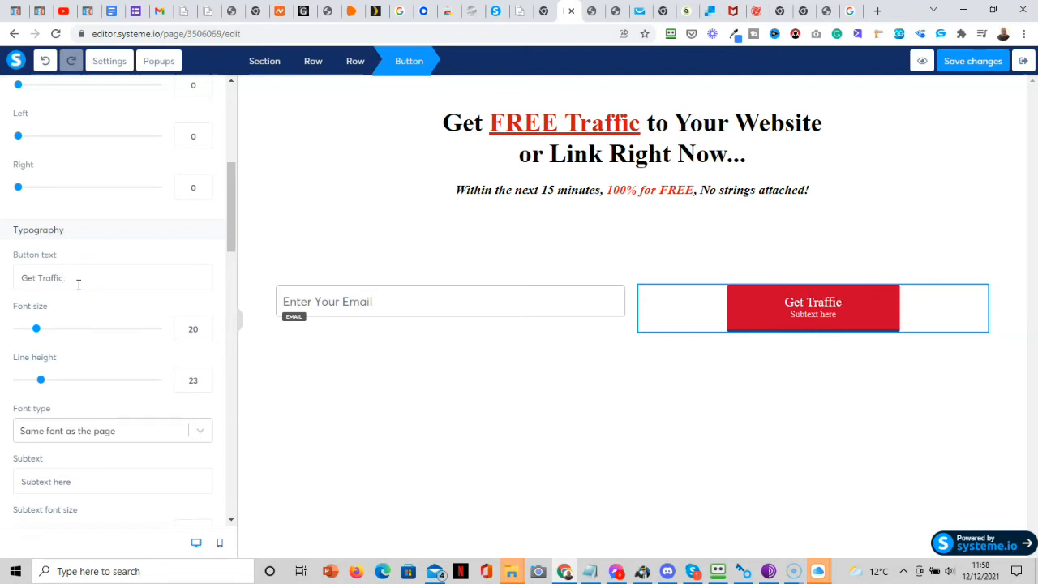
text(>>)
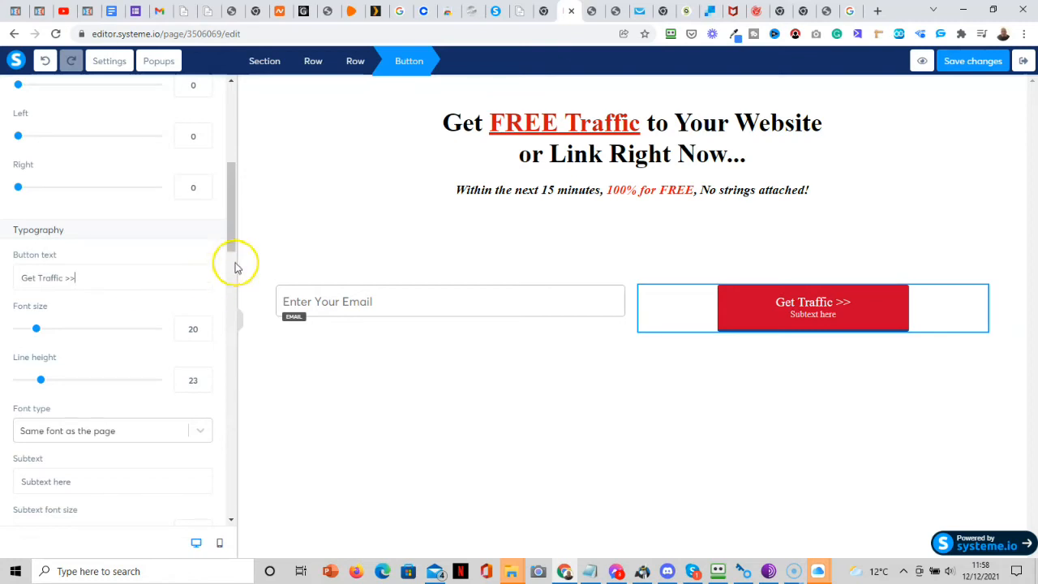
Delete the button's 'Subtext here' line.
drag(230, 227, 232, 264)
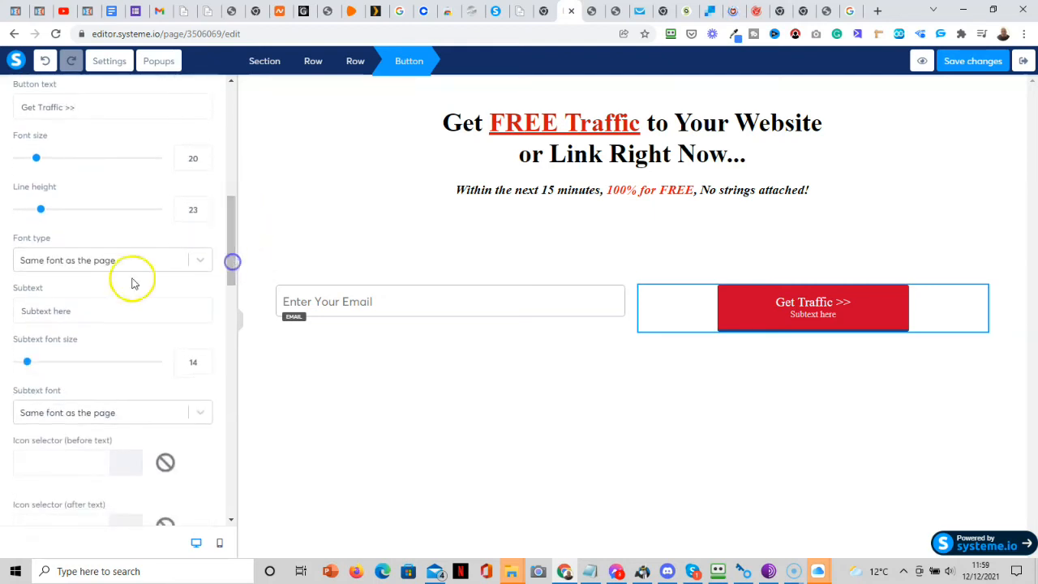
drag(78, 310, 12, 313)
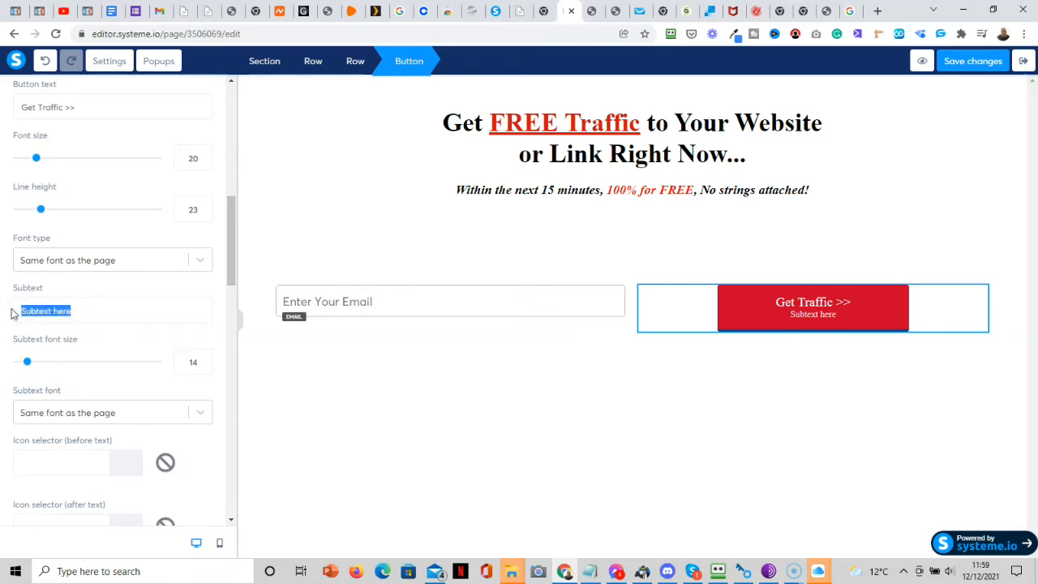
key(BackSpace)
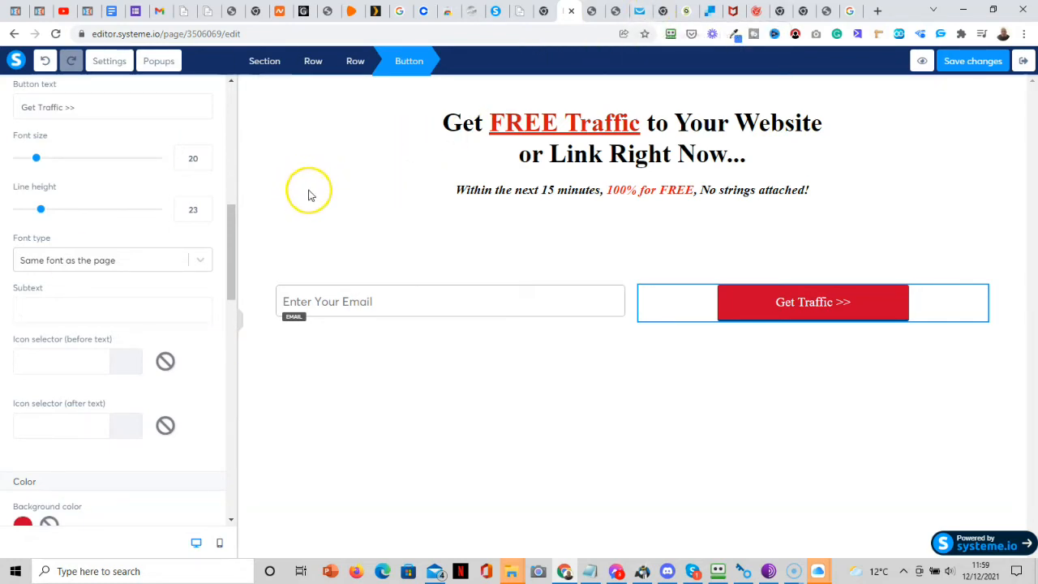
drag(228, 260, 36, 551)
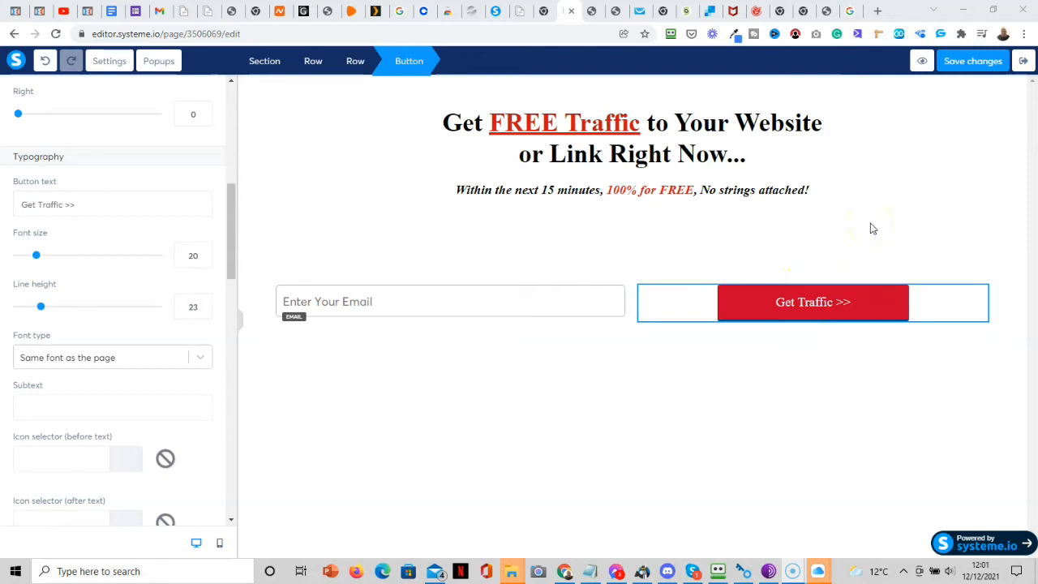
Save the page, then review the email field and Get Traffic >> button settings.
click(958, 68)
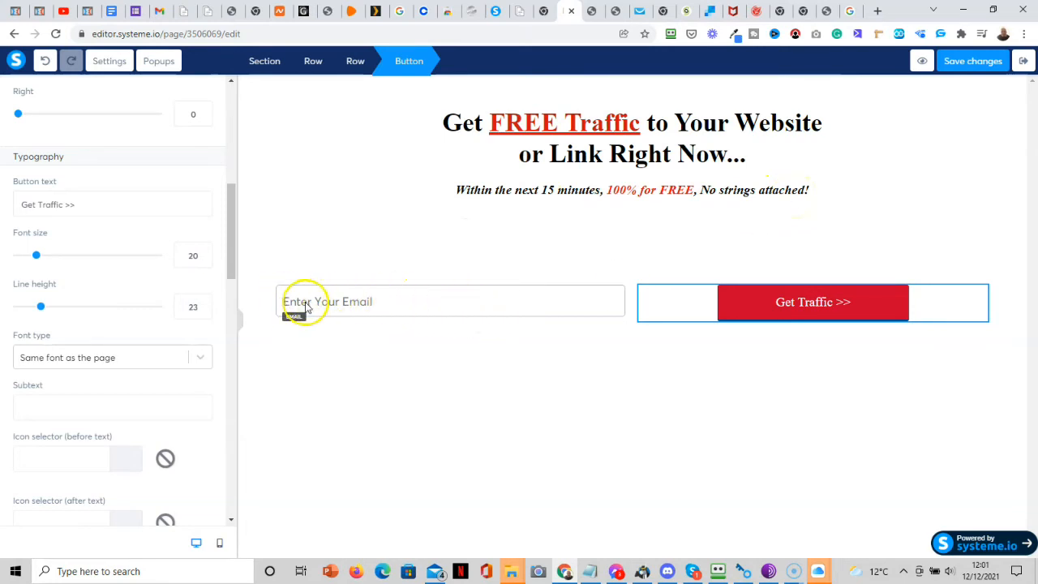
click(414, 299)
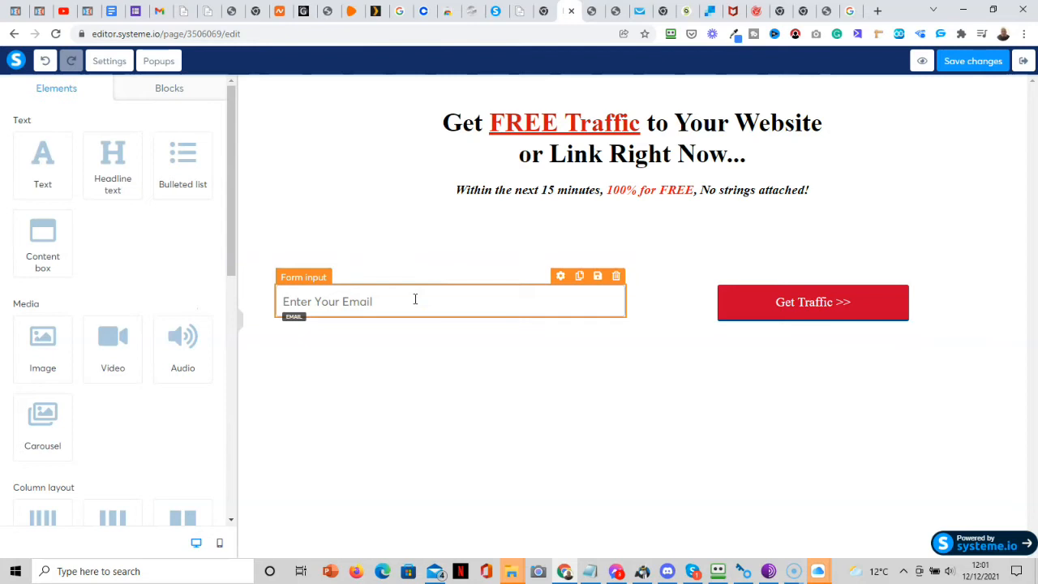
click(414, 300)
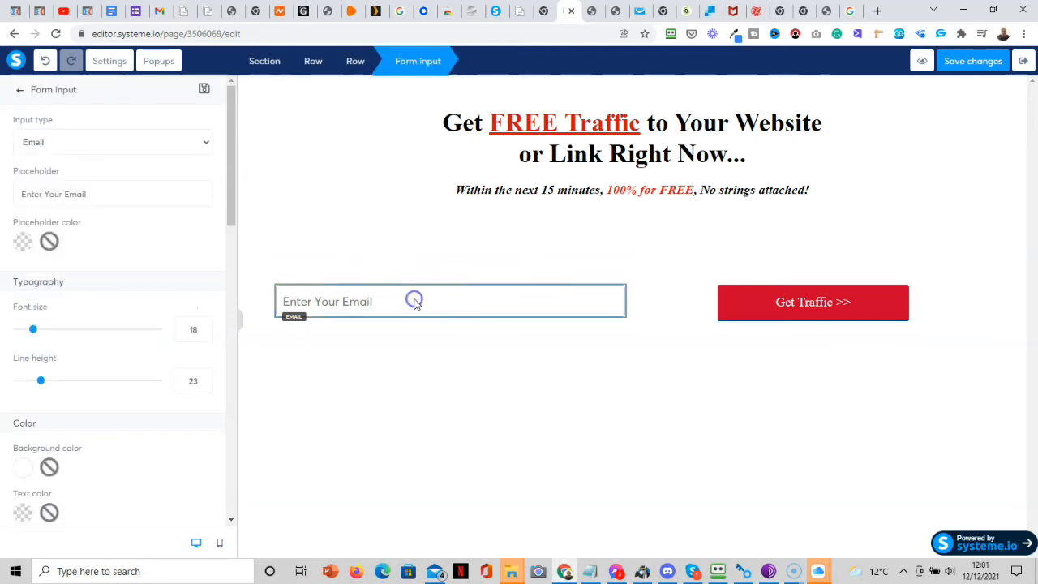
click(738, 312)
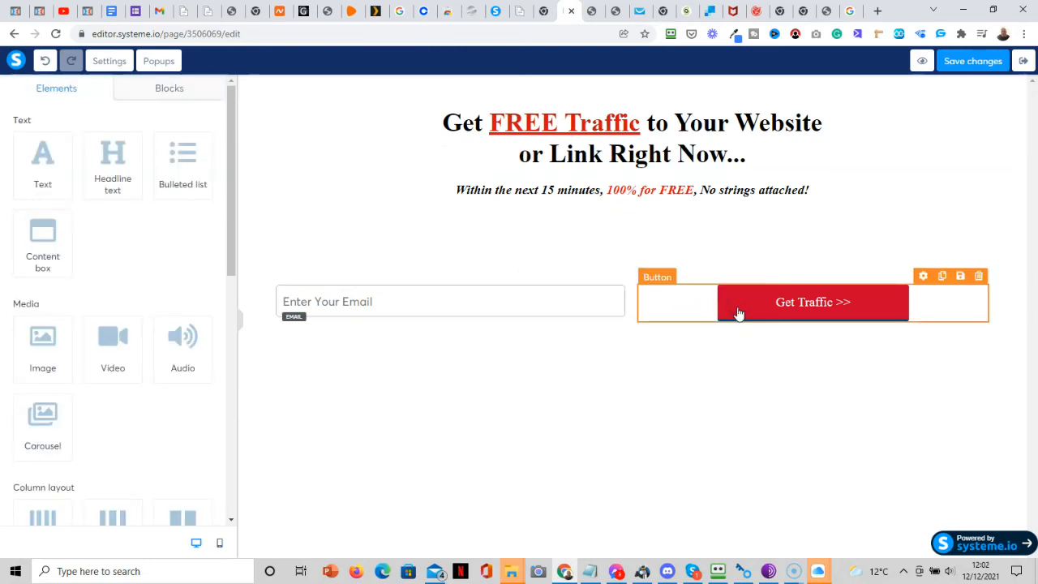
click(738, 311)
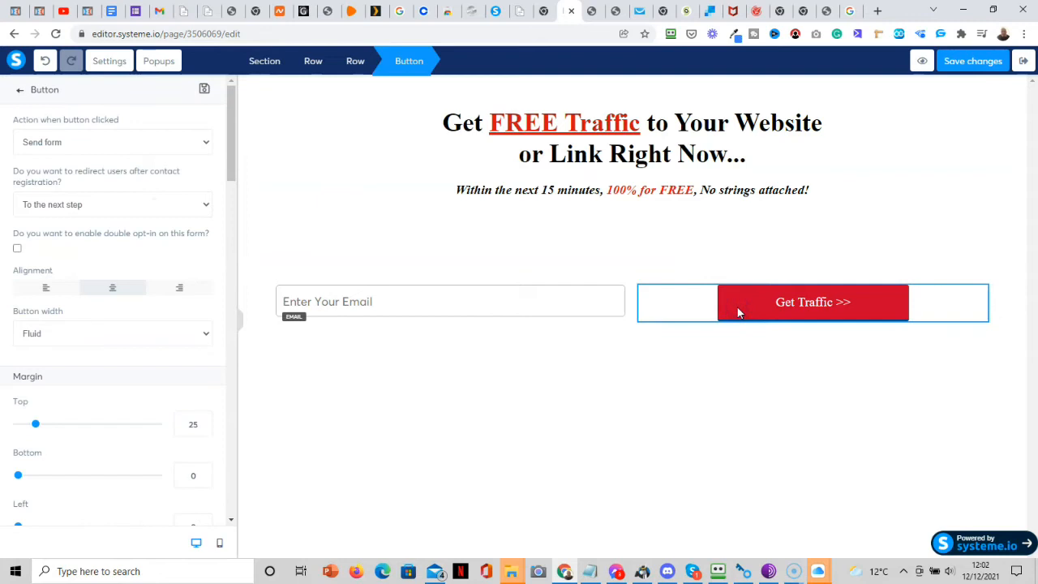
click(624, 265)
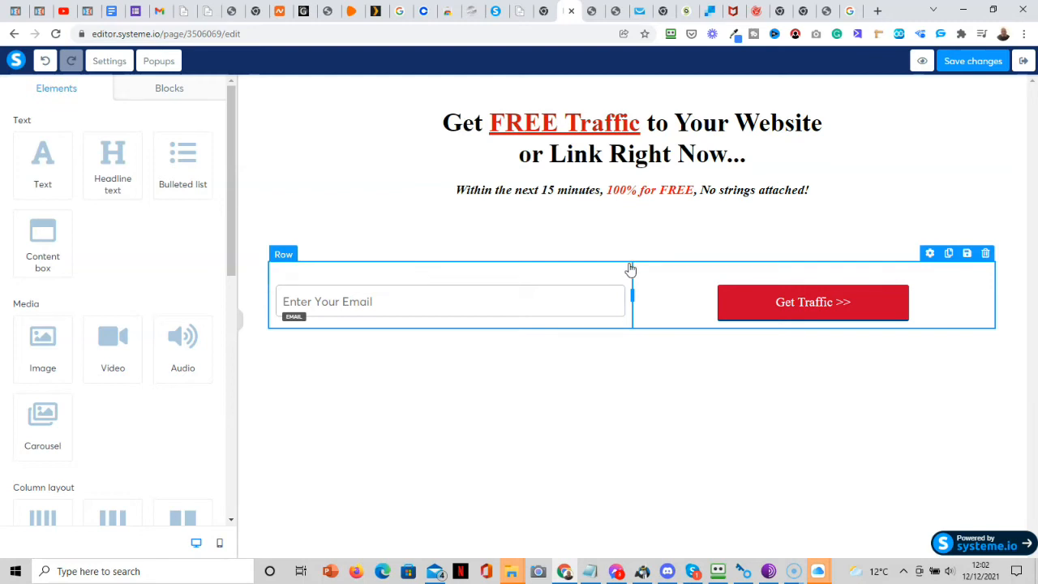
Set the form row's top padding to 0.
click(631, 266)
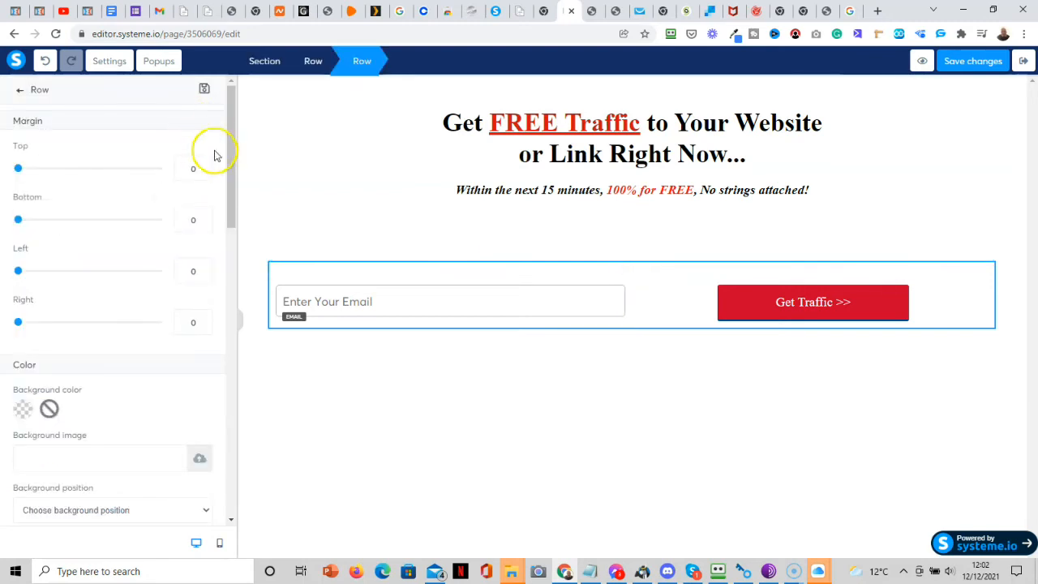
drag(231, 180, 234, 303)
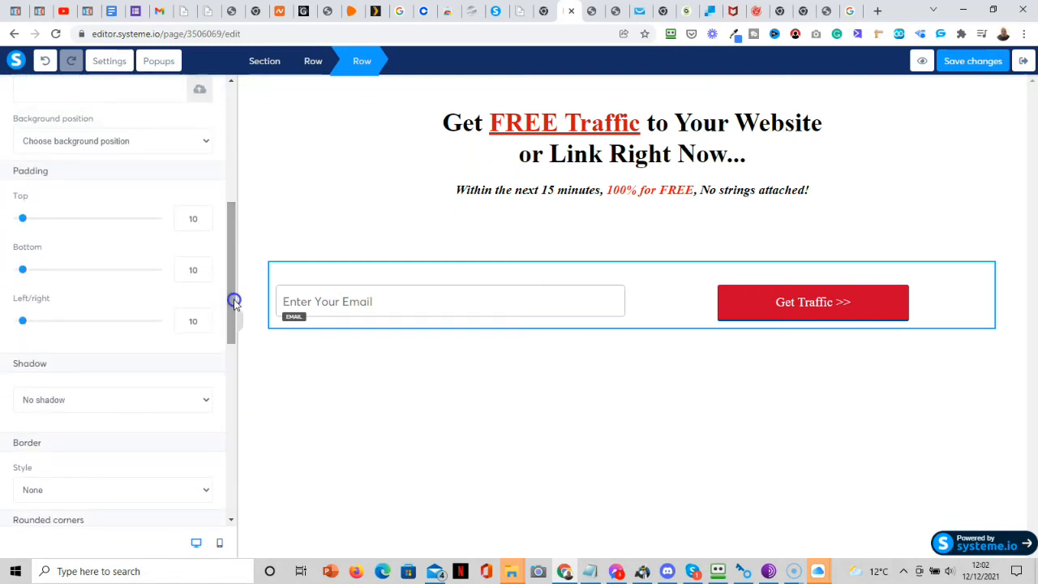
drag(23, 221, 15, 220)
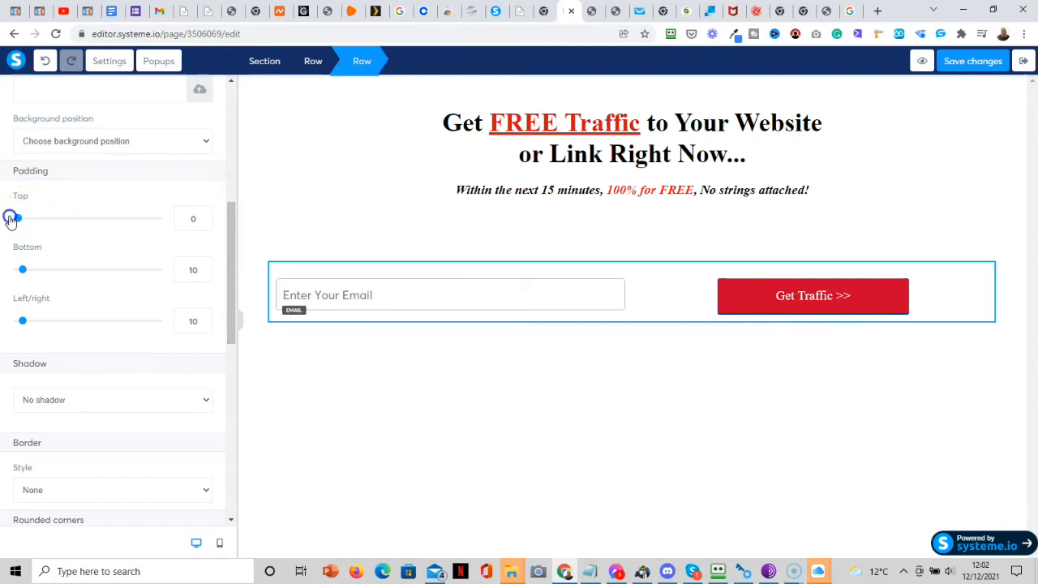
drag(230, 225, 215, 106)
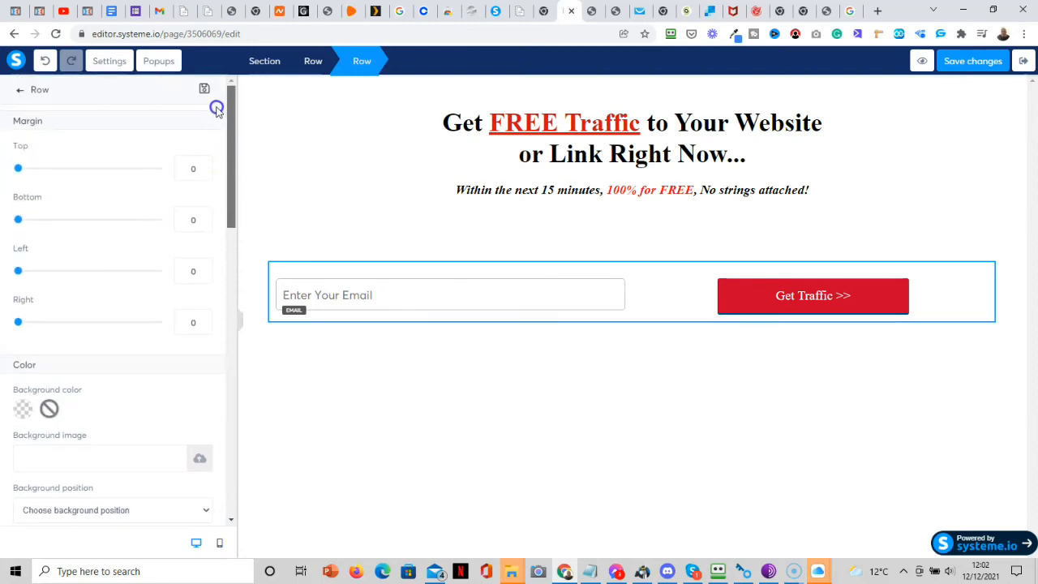
Set the email form section's top and bottom padding to 0.
click(565, 234)
click(562, 242)
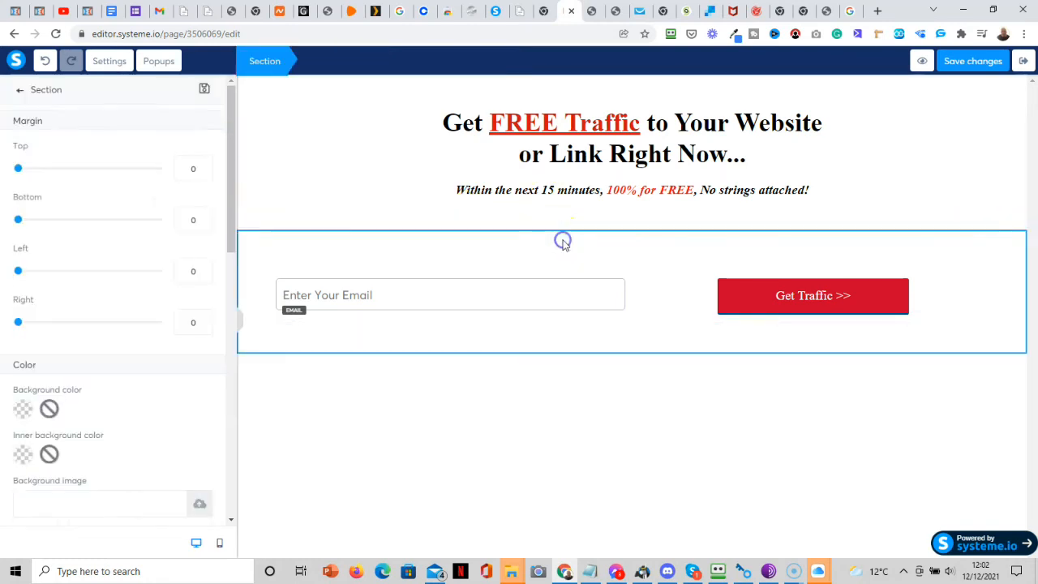
drag(229, 216, 240, 357)
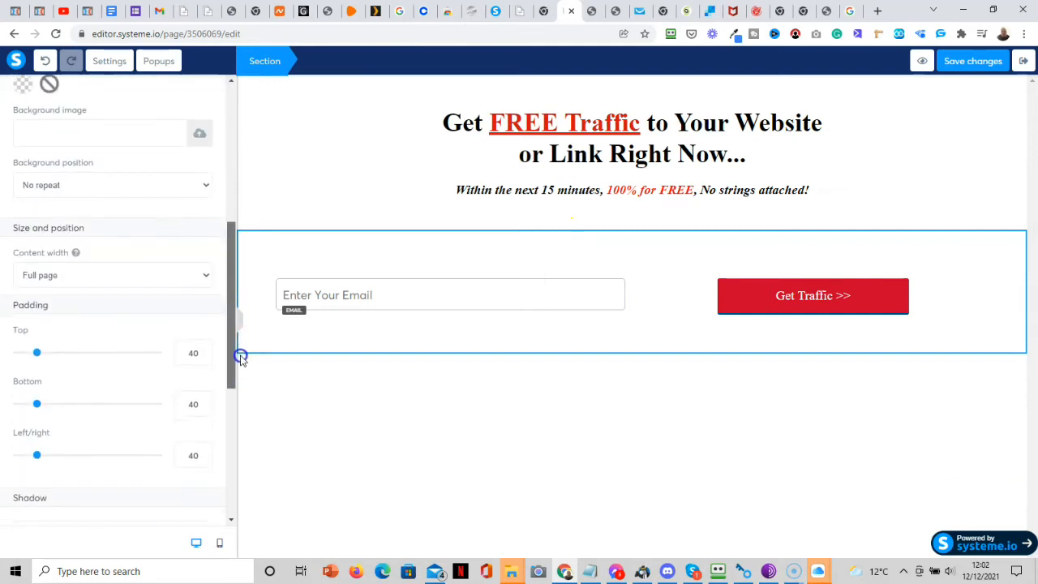
drag(38, 353, 14, 358)
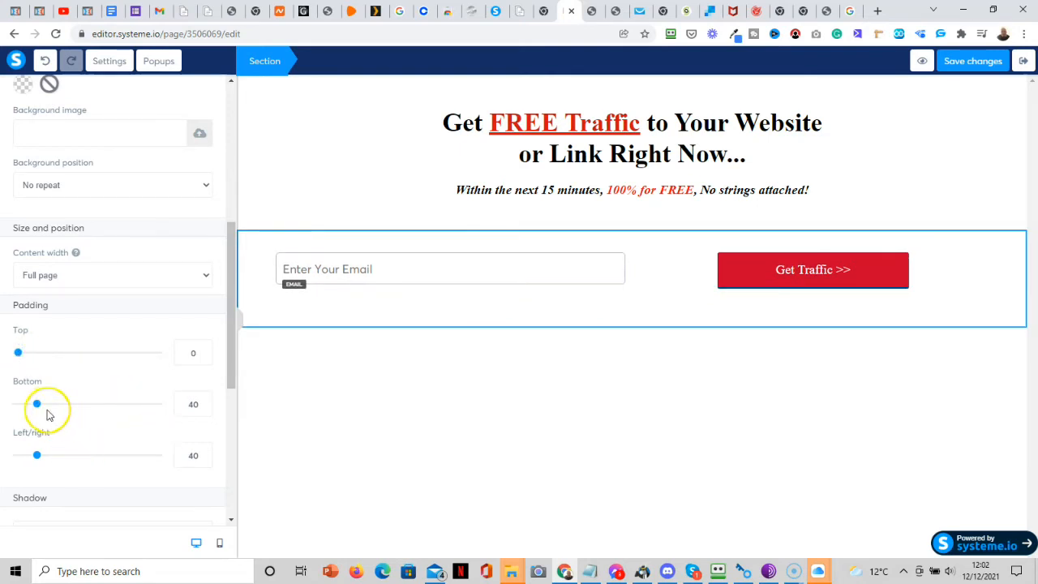
drag(38, 405, 19, 408)
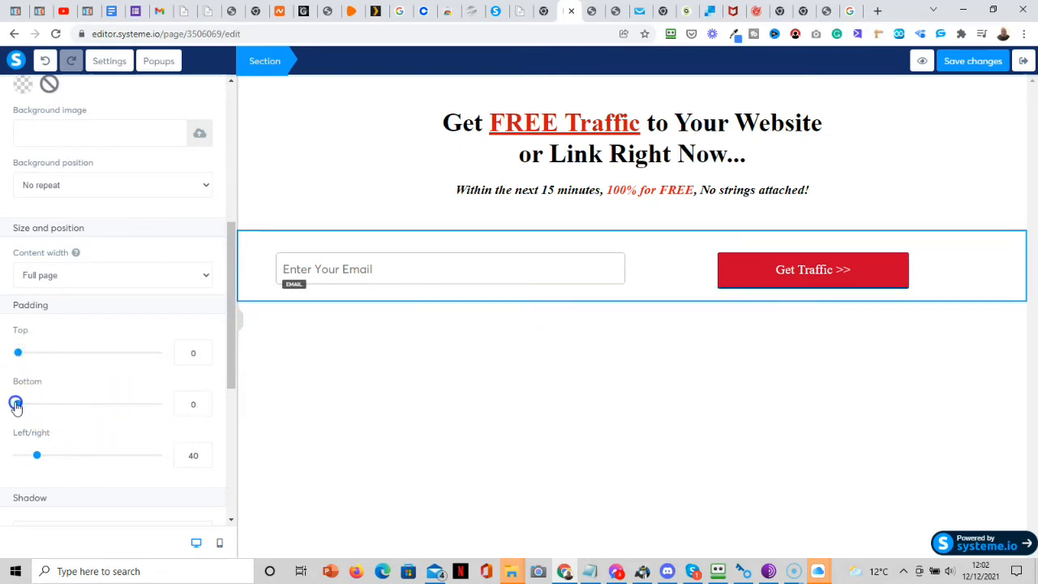
Drag the subheadline section's bottom padding down to 0 and save the page.
click(587, 411)
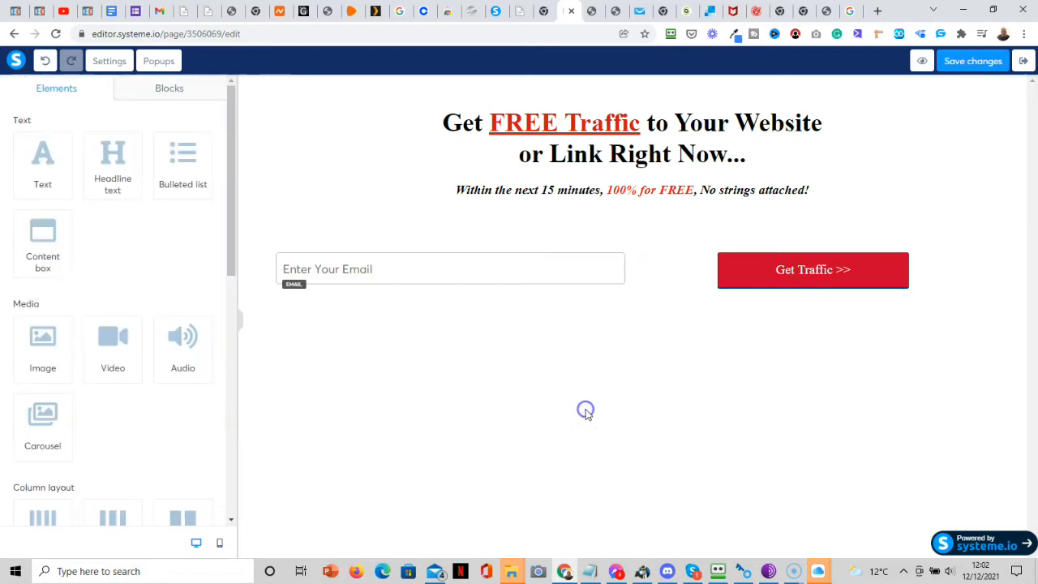
click(579, 208)
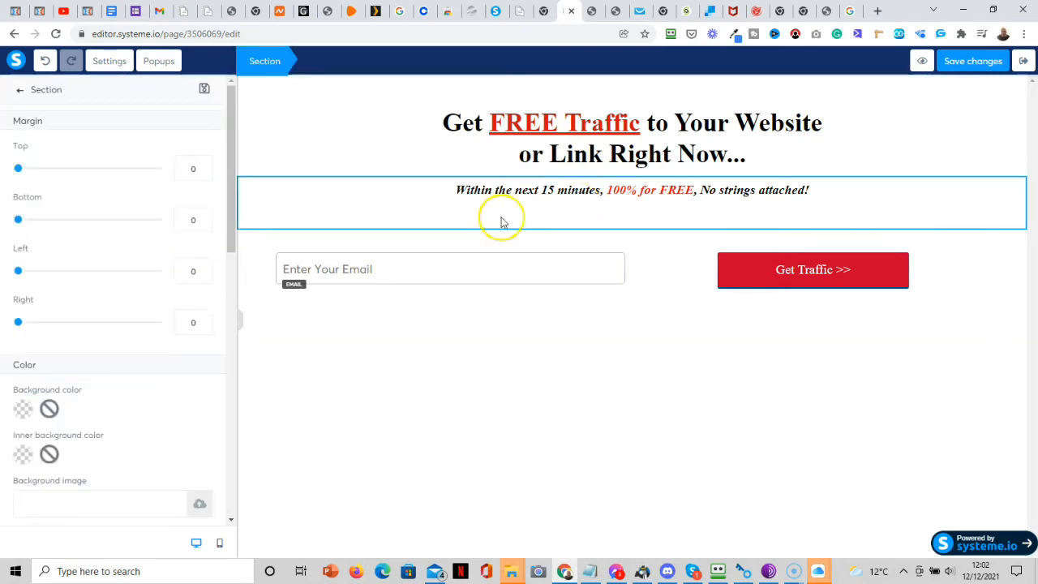
drag(232, 231, 238, 375)
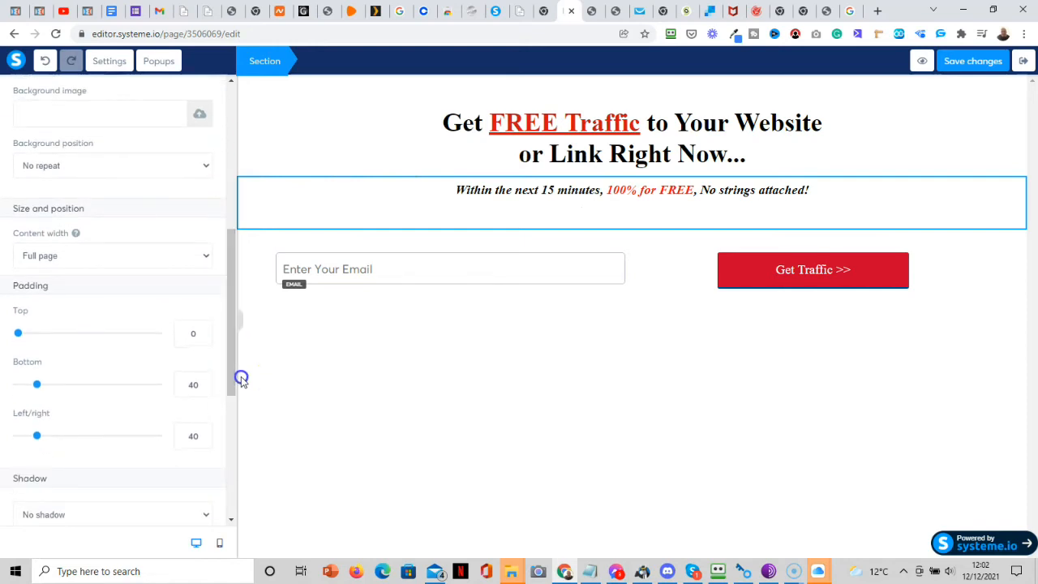
drag(37, 384, 20, 389)
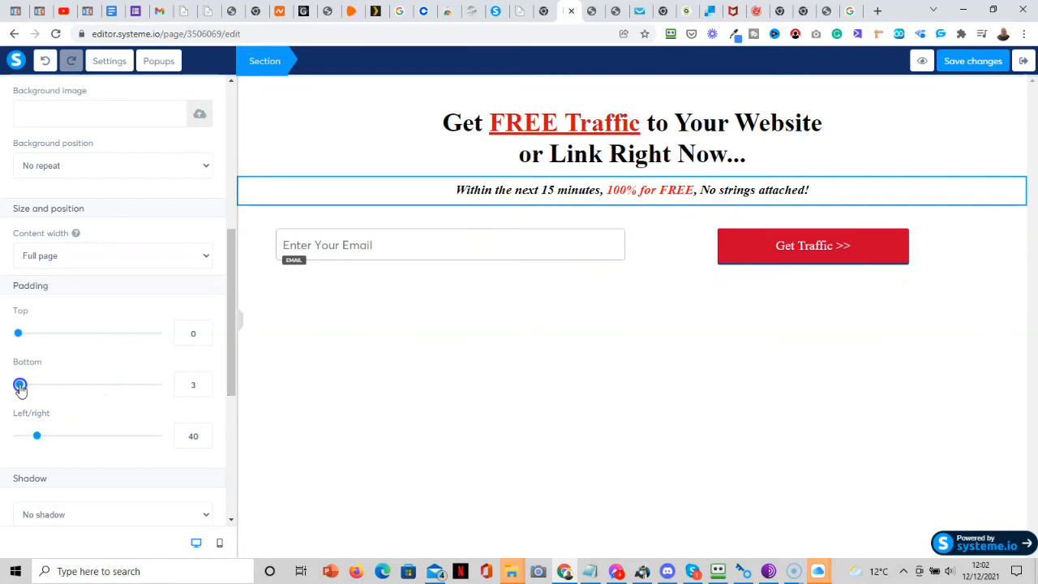
drag(20, 389, 18, 390)
click(656, 395)
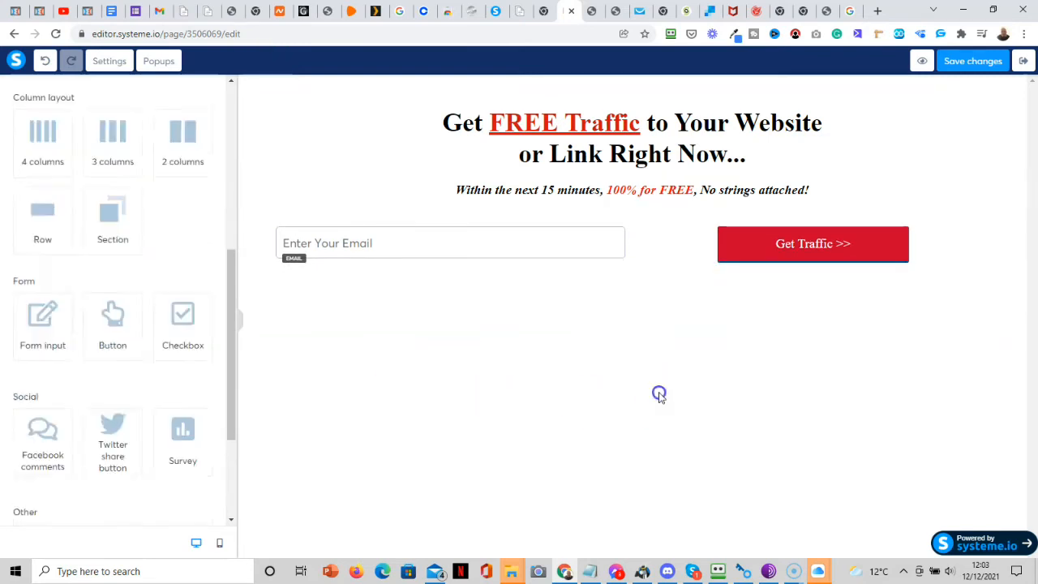
click(974, 61)
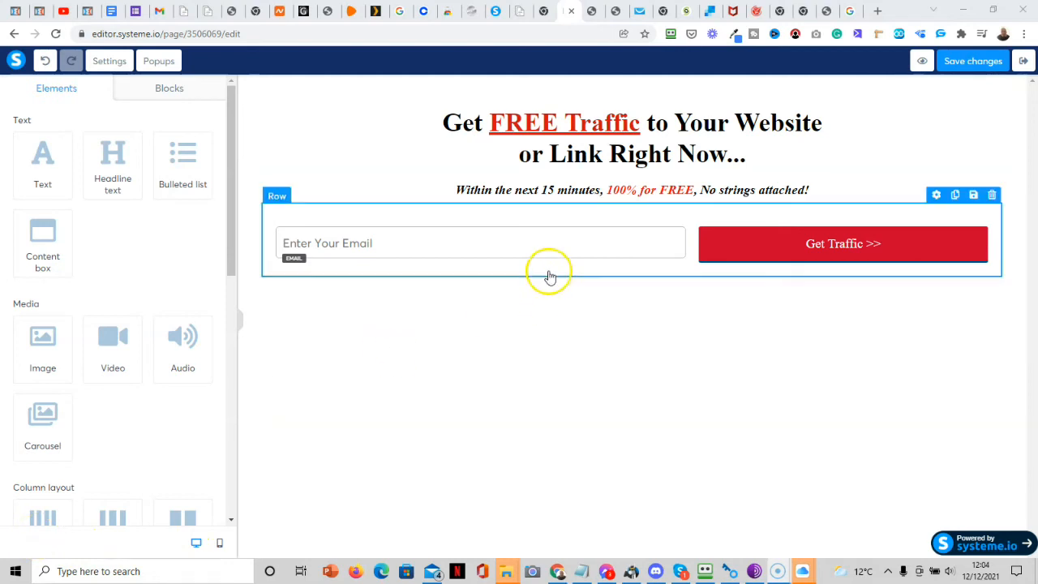
click(743, 244)
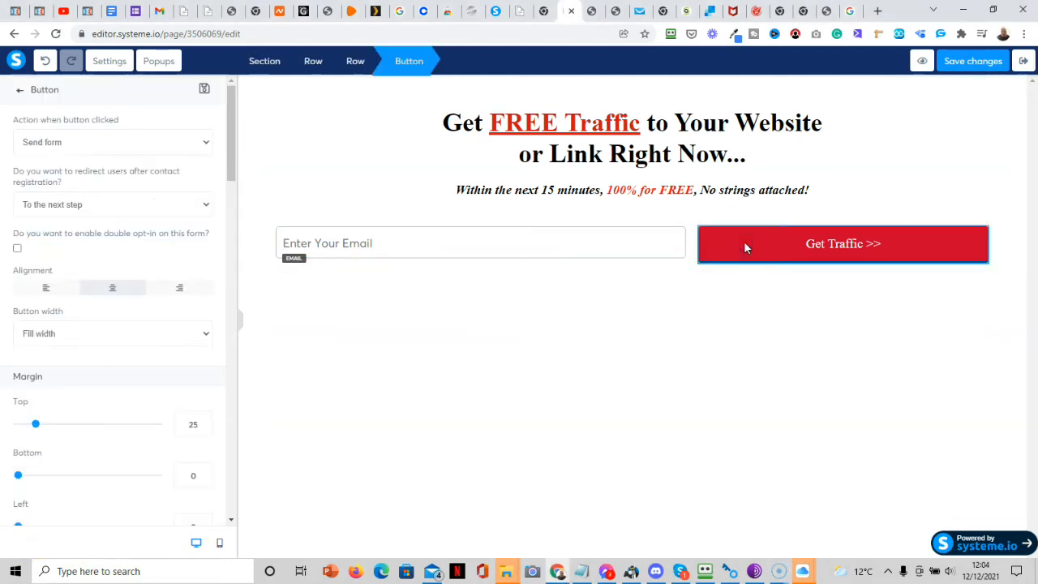
click(120, 342)
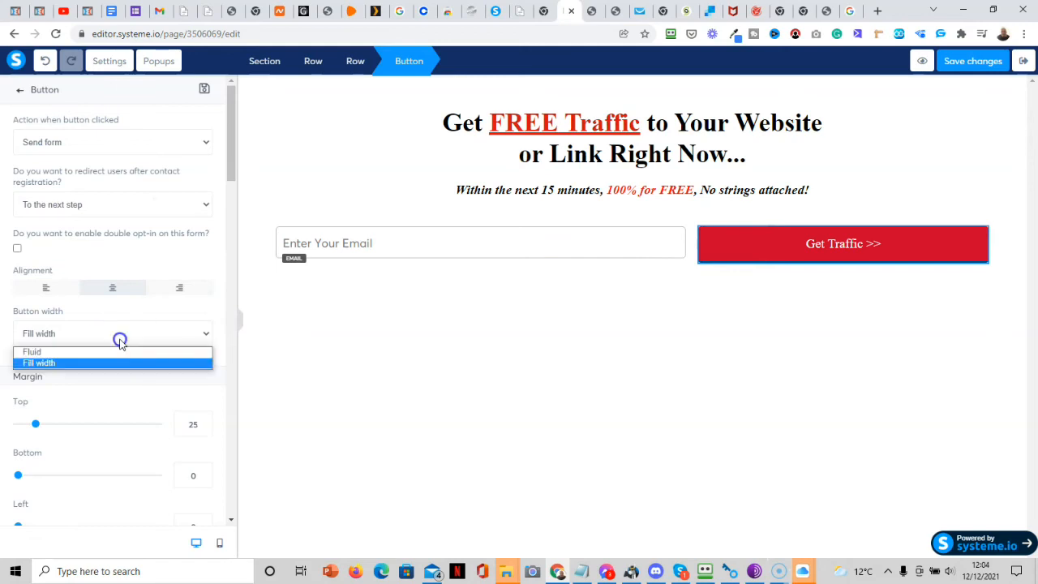
click(120, 341)
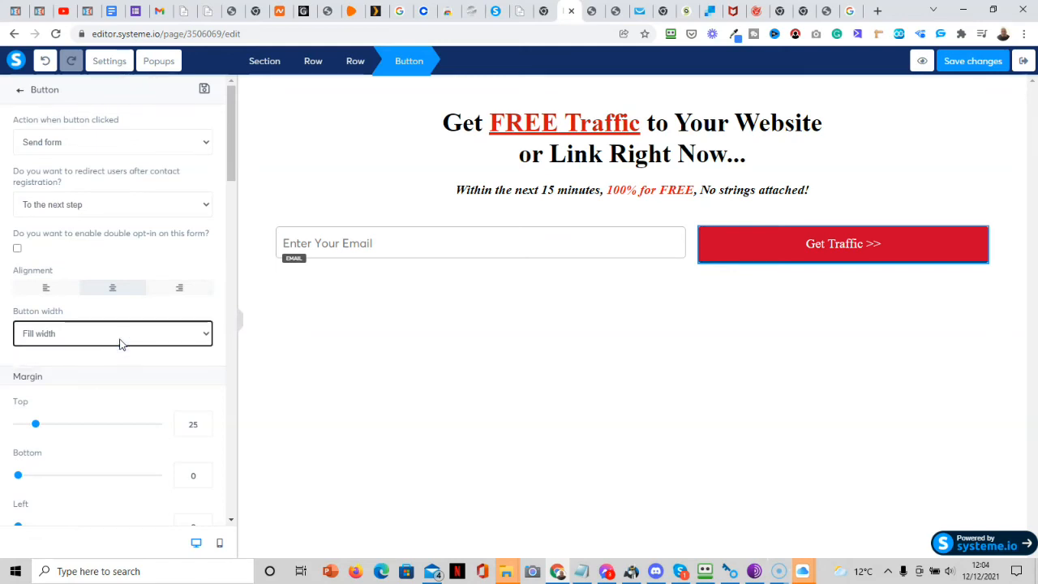
click(681, 304)
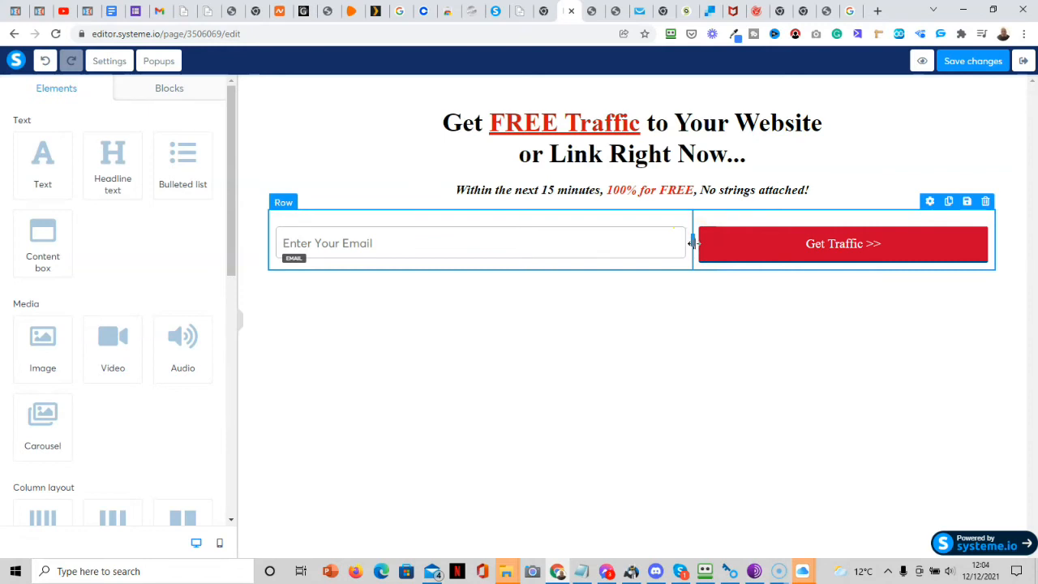
drag(693, 244, 631, 240)
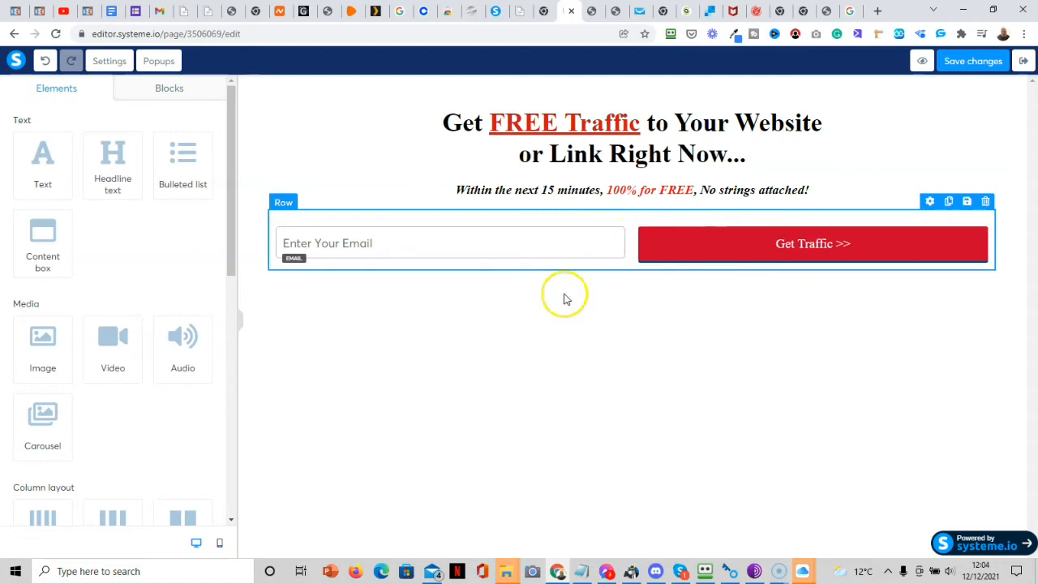
click(584, 250)
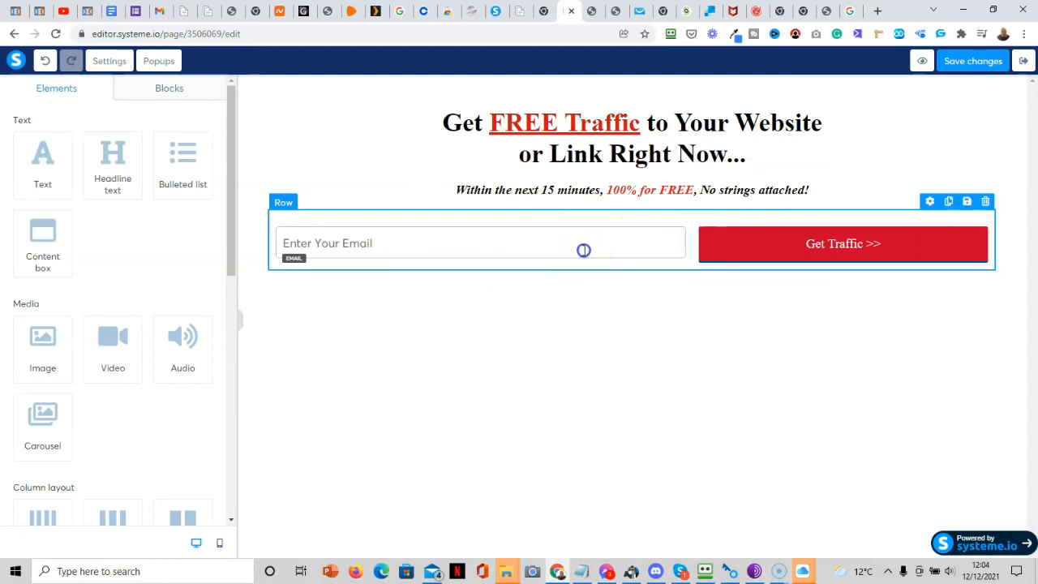
click(604, 314)
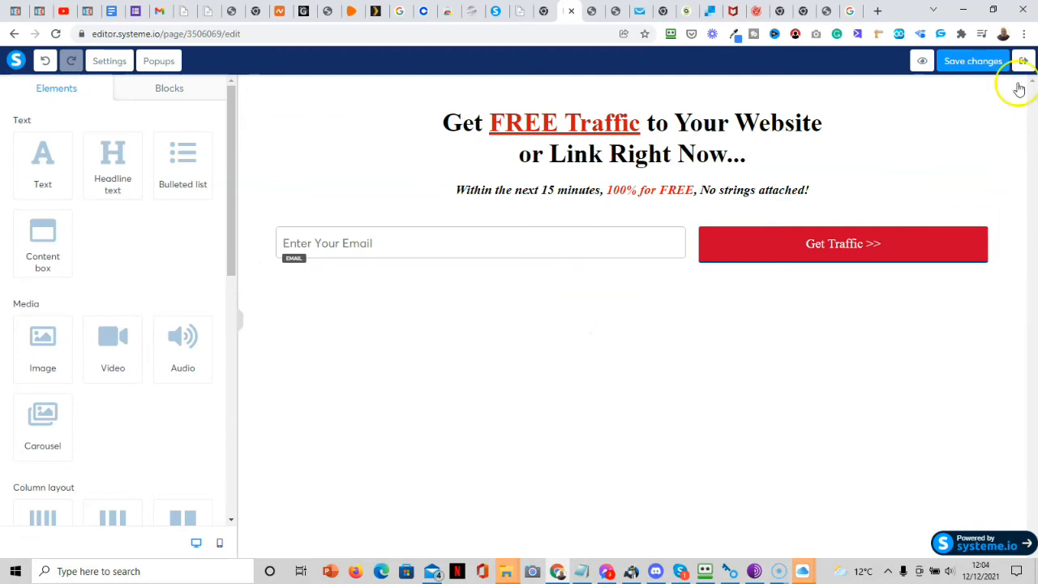
Save and preview the squeeze page, check the Get Traffic button, and save again.
click(959, 68)
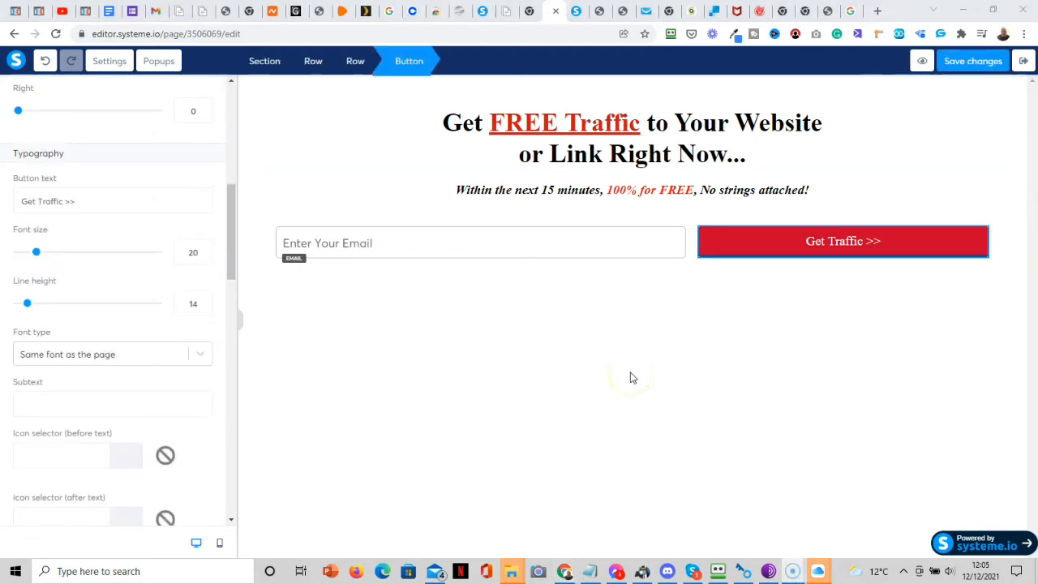
click(922, 61)
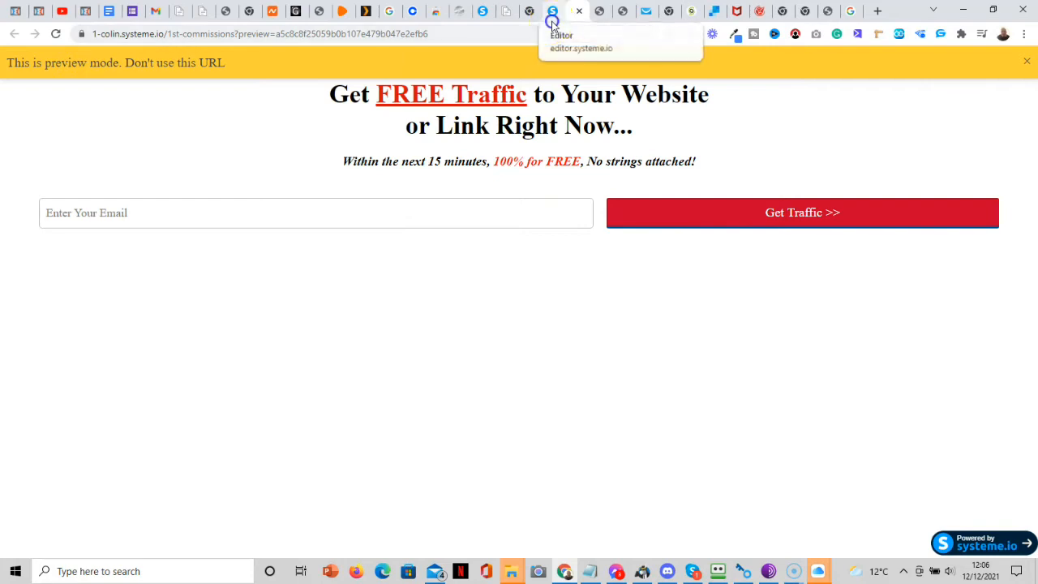
click(537, 12)
click(726, 247)
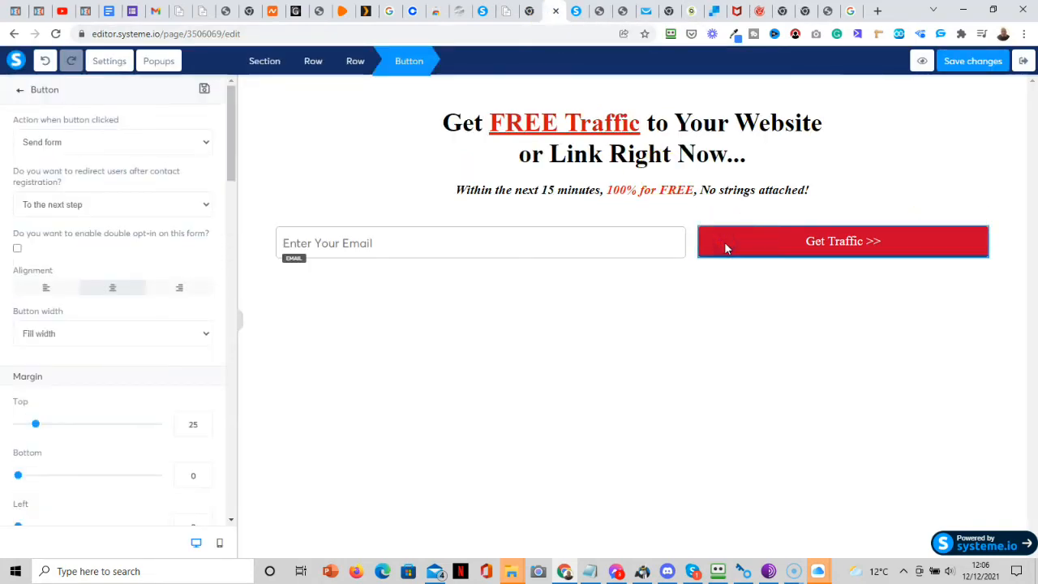
drag(231, 162, 229, 248)
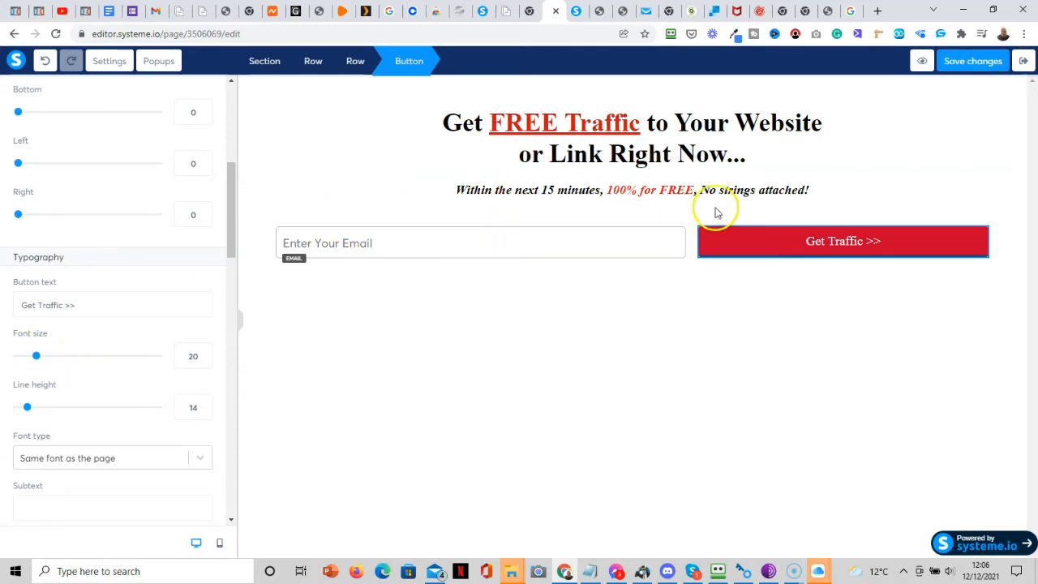
click(961, 65)
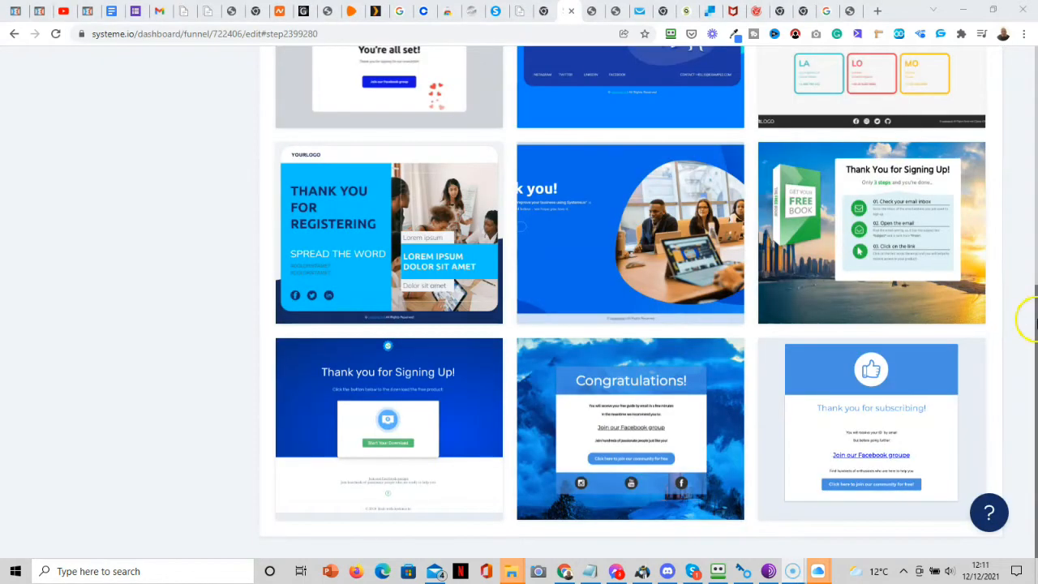
drag(1024, 317, 1034, 430)
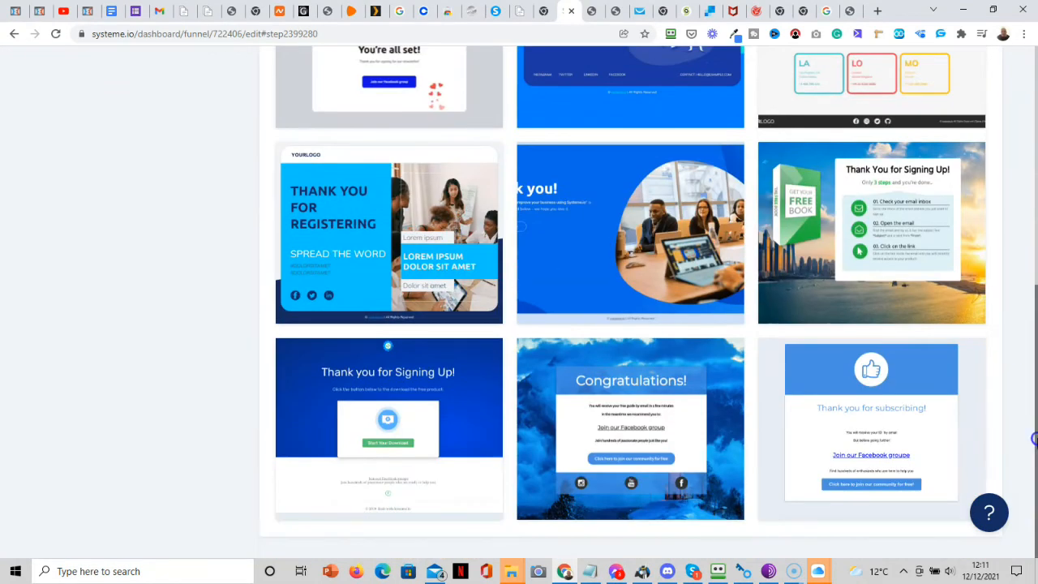
Apply the Congratulations template to the thank-you step and start editing its URL path.
mouse_move(679, 378)
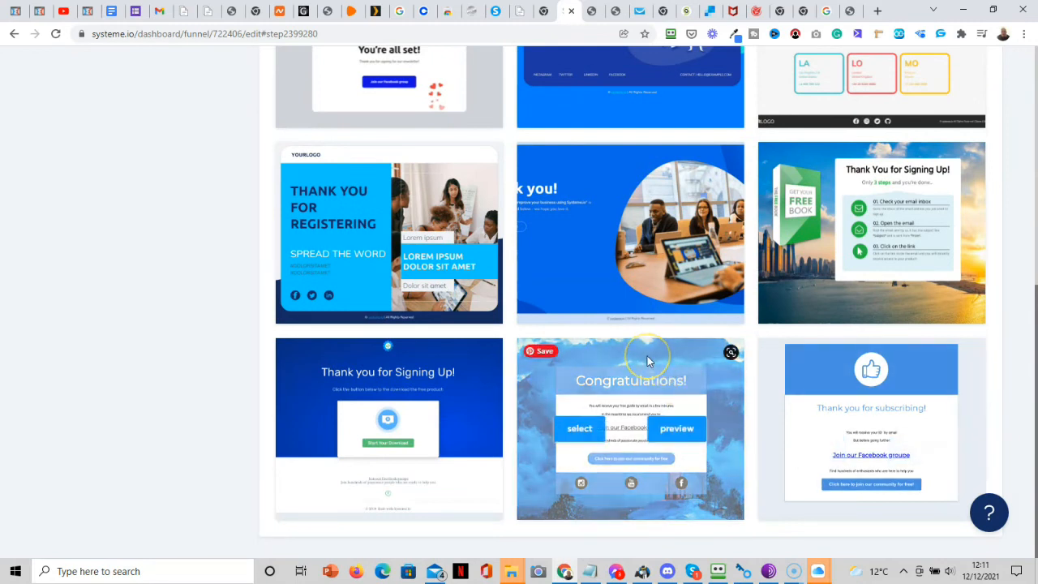
click(579, 429)
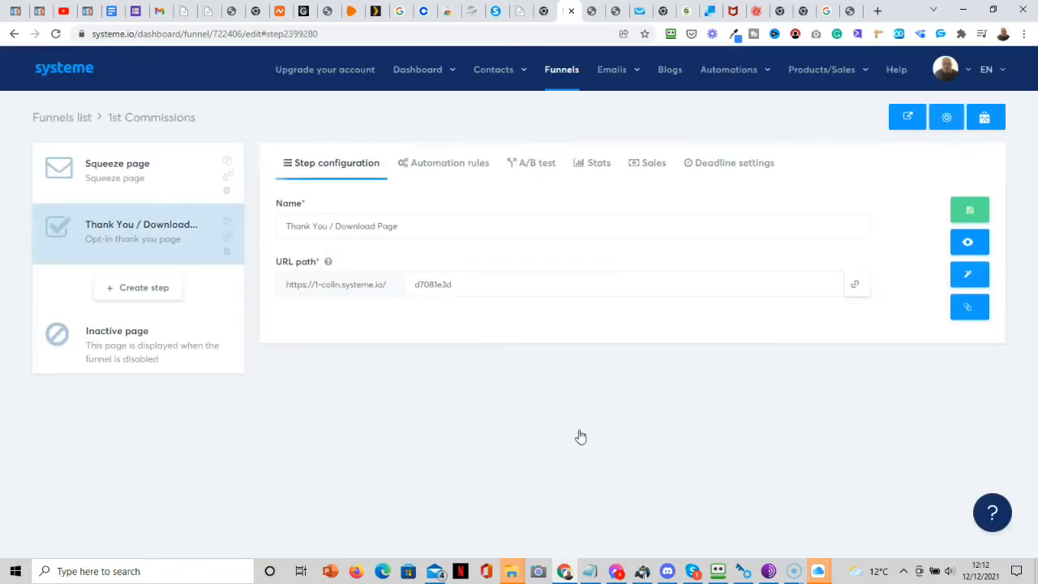
click(469, 282)
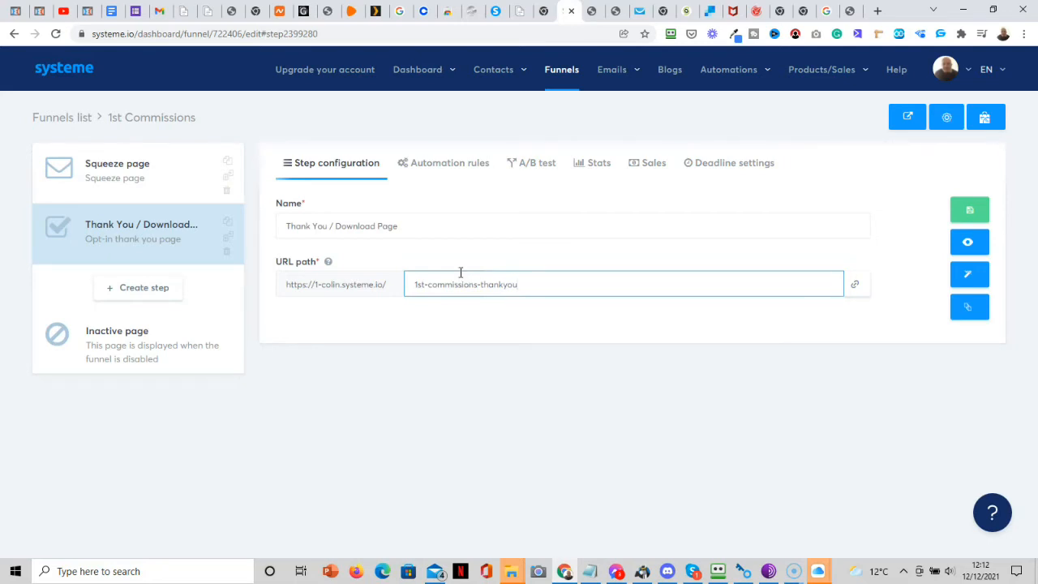
Save the thank-you step with URL path 1st-commissions-thankyou.
click(974, 211)
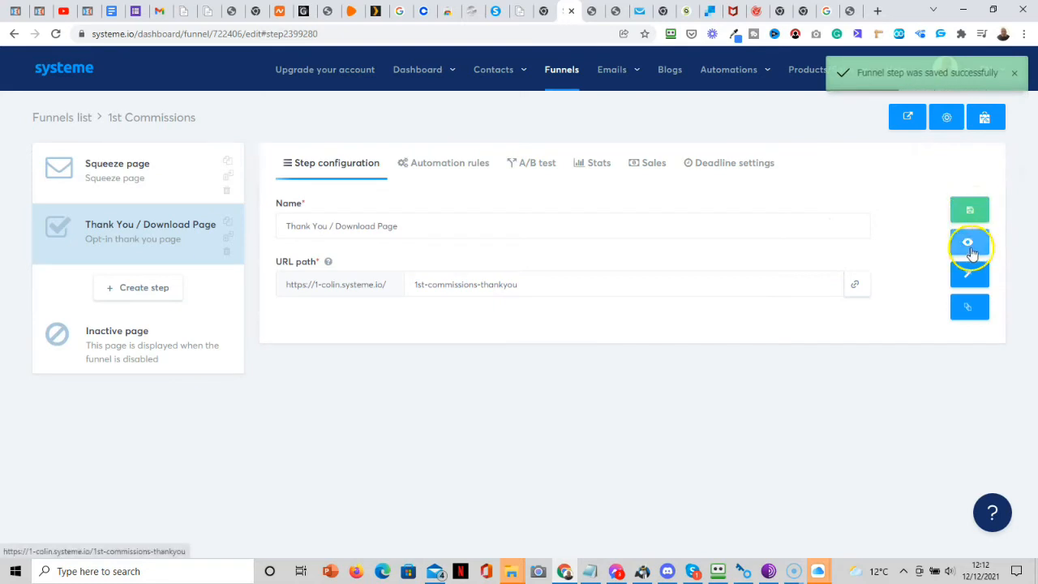
Open the thank-you page editor and delete the three social icon images, confirming each.
click(969, 280)
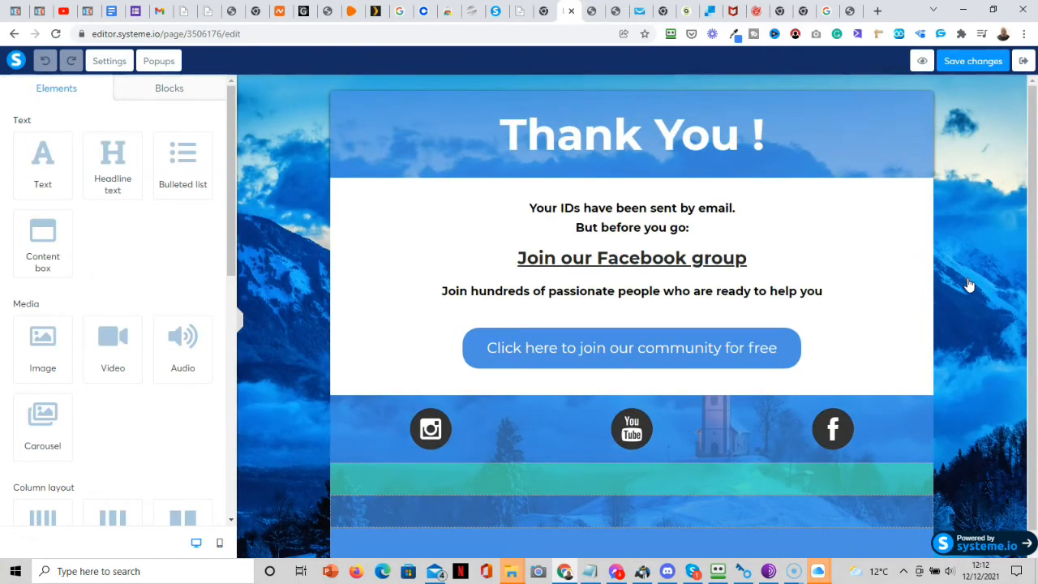
mouse_move(494, 427)
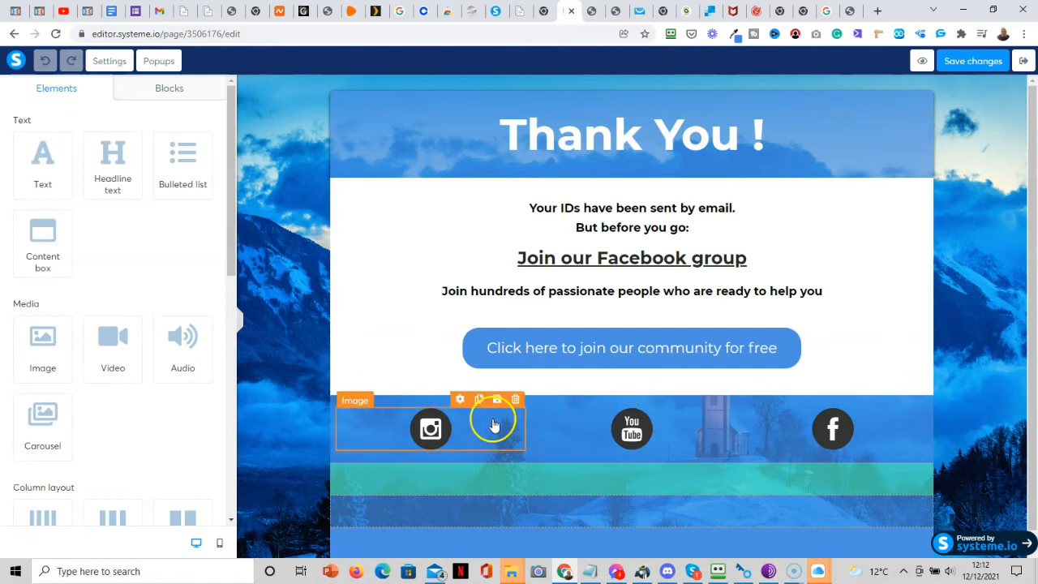
click(515, 401)
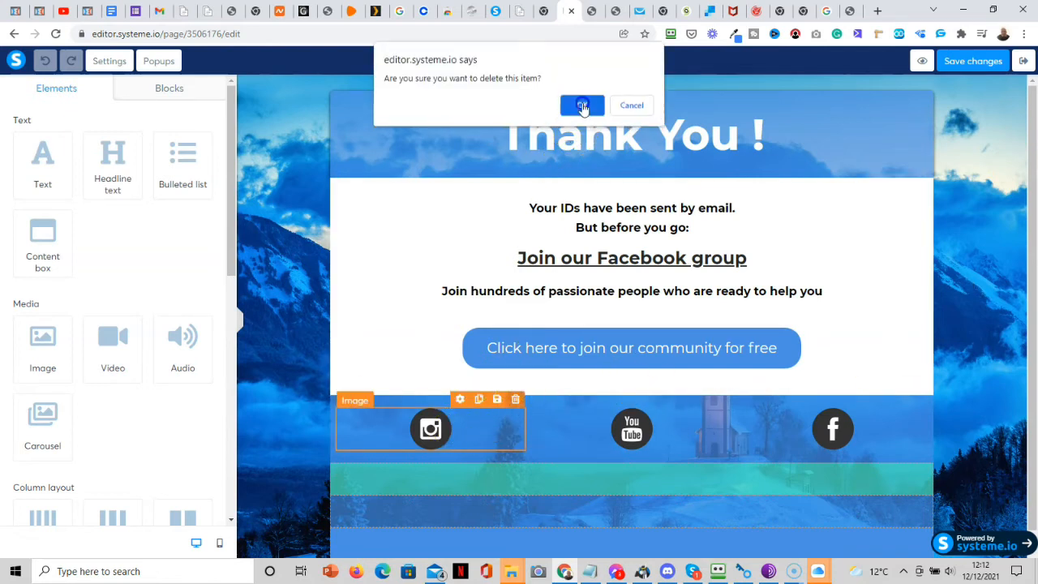
click(583, 107)
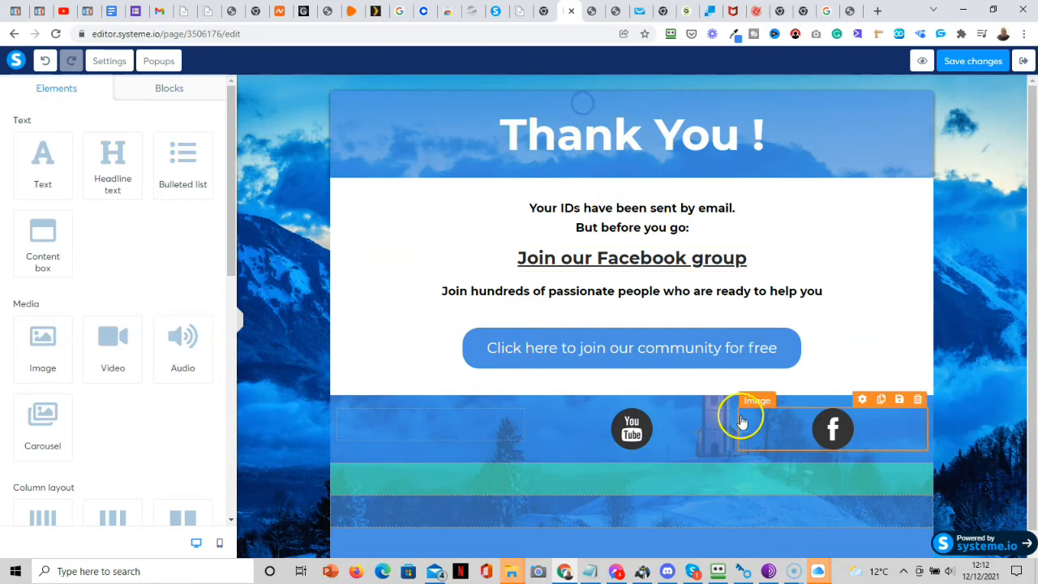
click(918, 399)
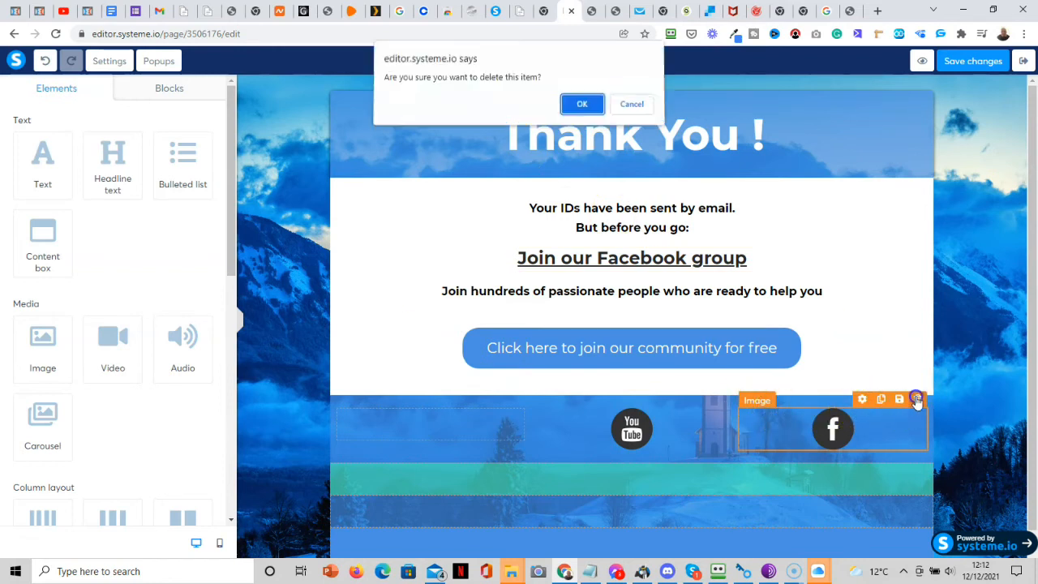
click(581, 106)
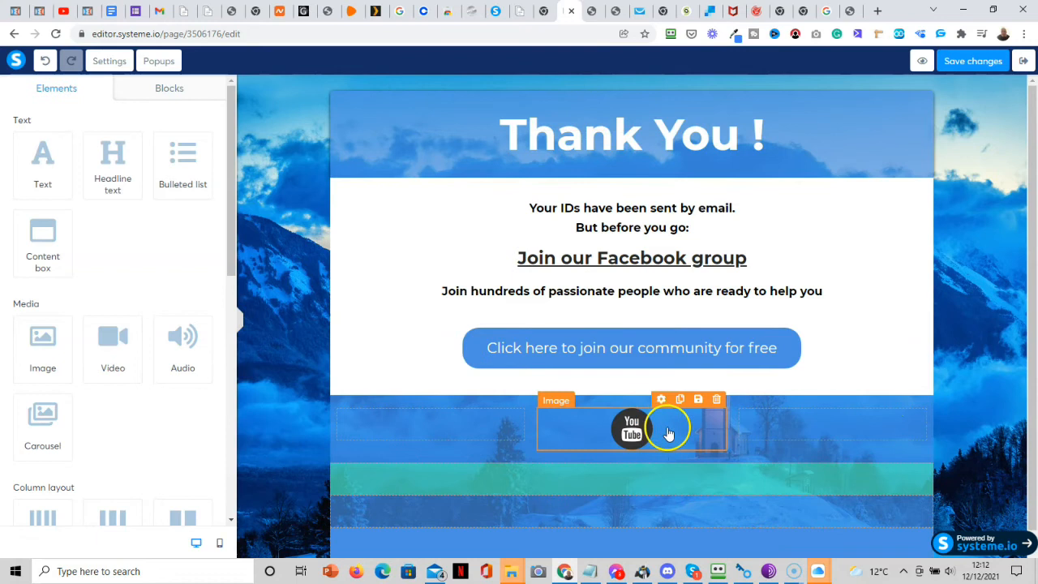
click(717, 400)
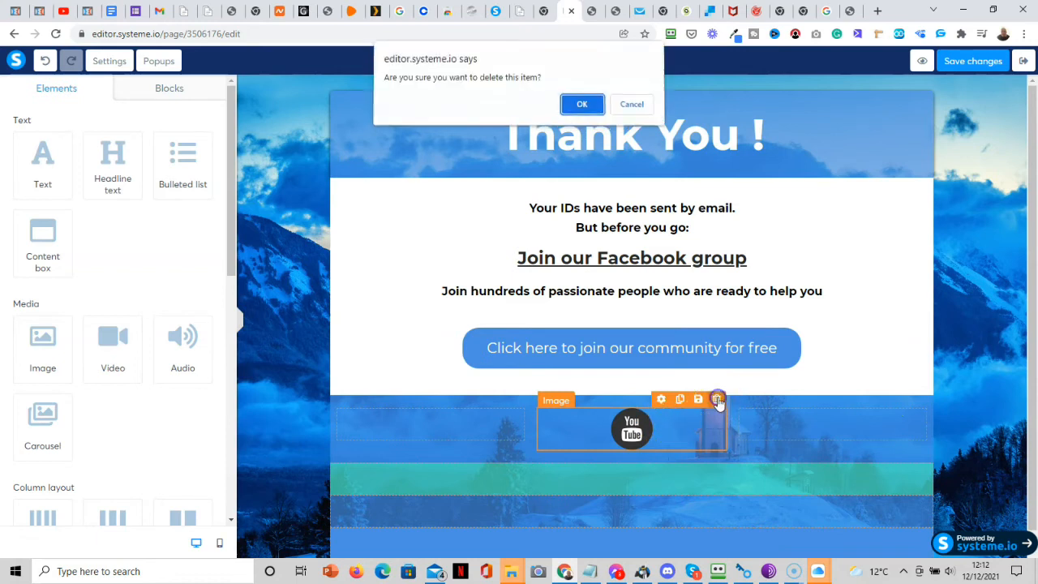
click(582, 105)
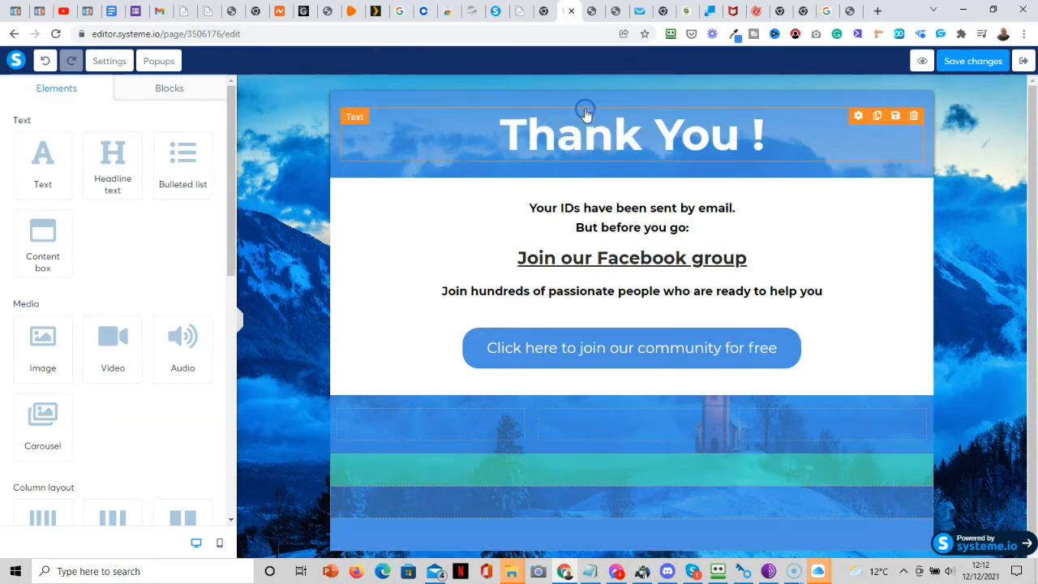
Open the page section's settings and its background colour chooser.
click(273, 126)
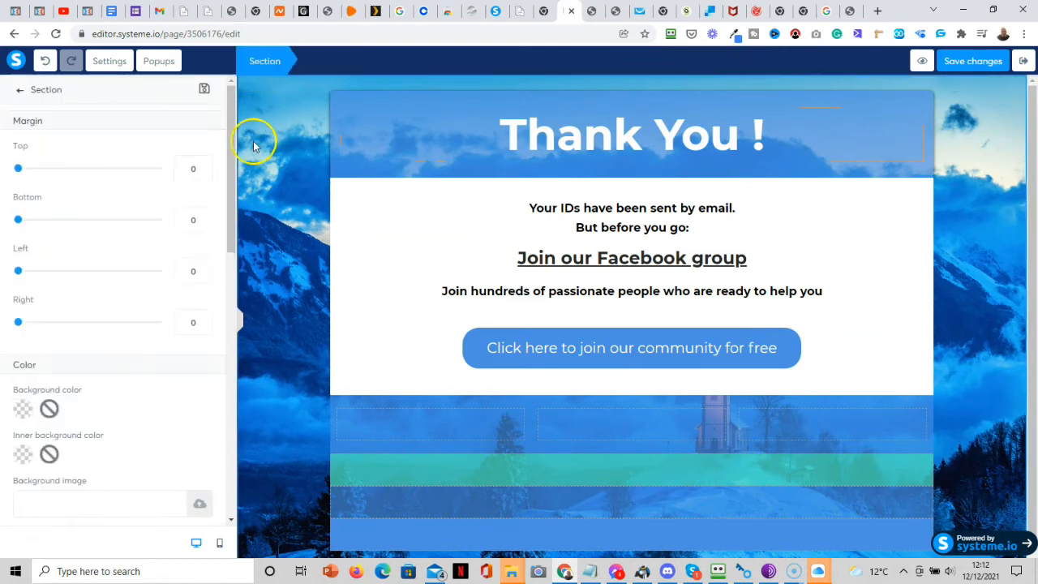
mouse_move(232, 215)
mouse_down()
mouse_move(256, 499)
mouse_move(240, 197)
mouse_up()
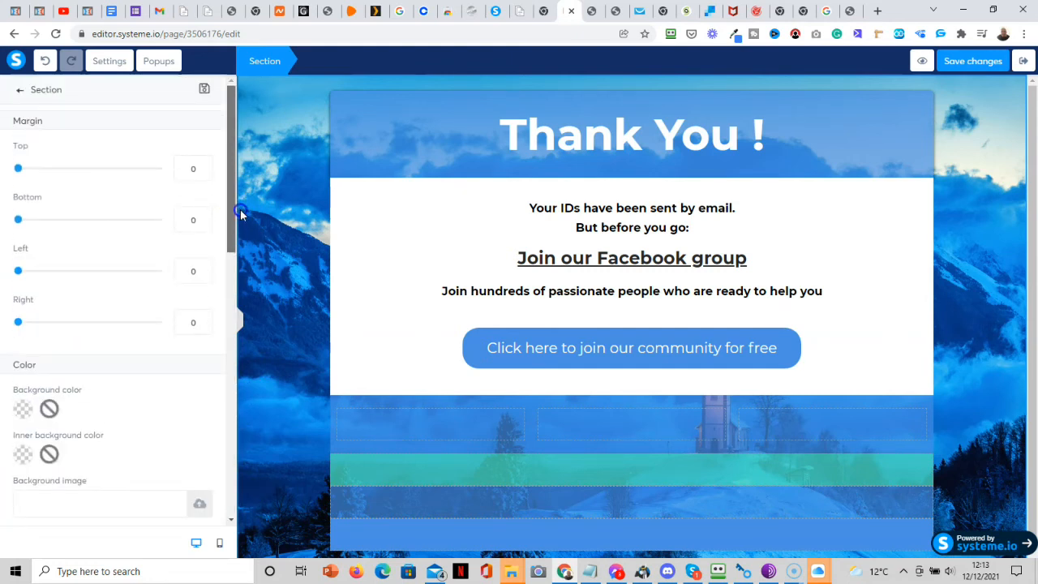
click(290, 154)
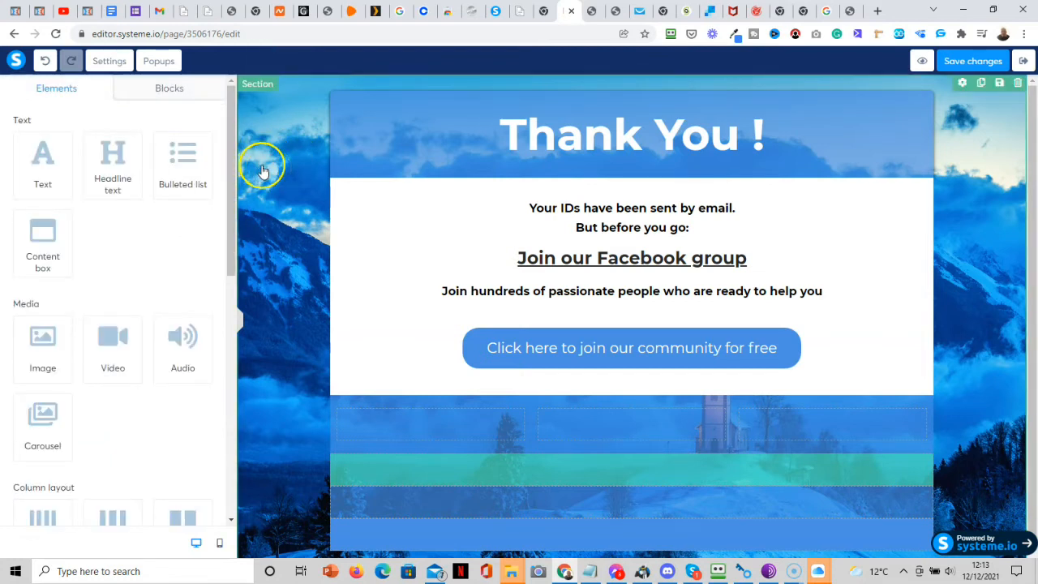
drag(234, 186, 246, 362)
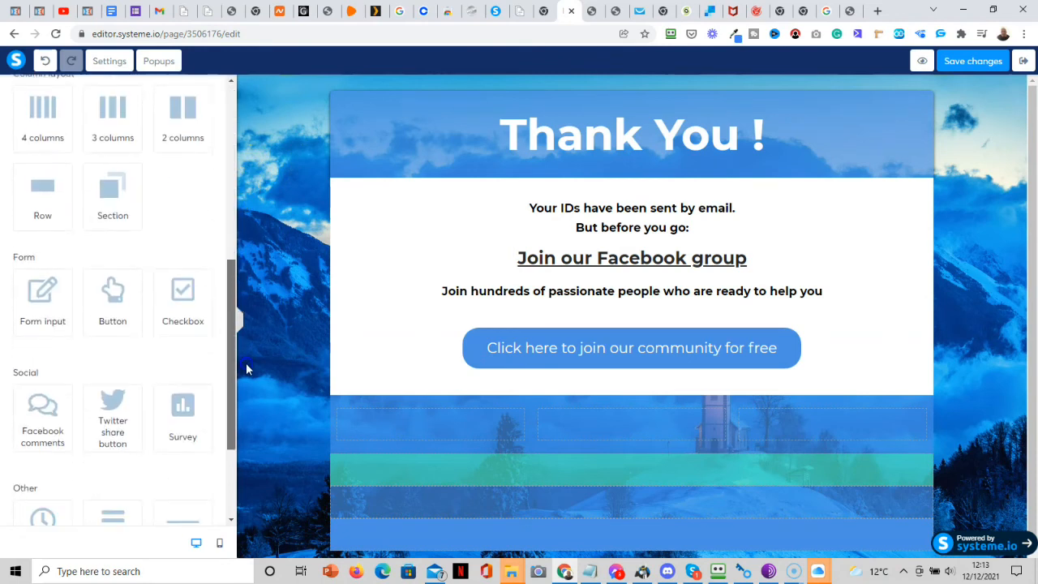
click(315, 187)
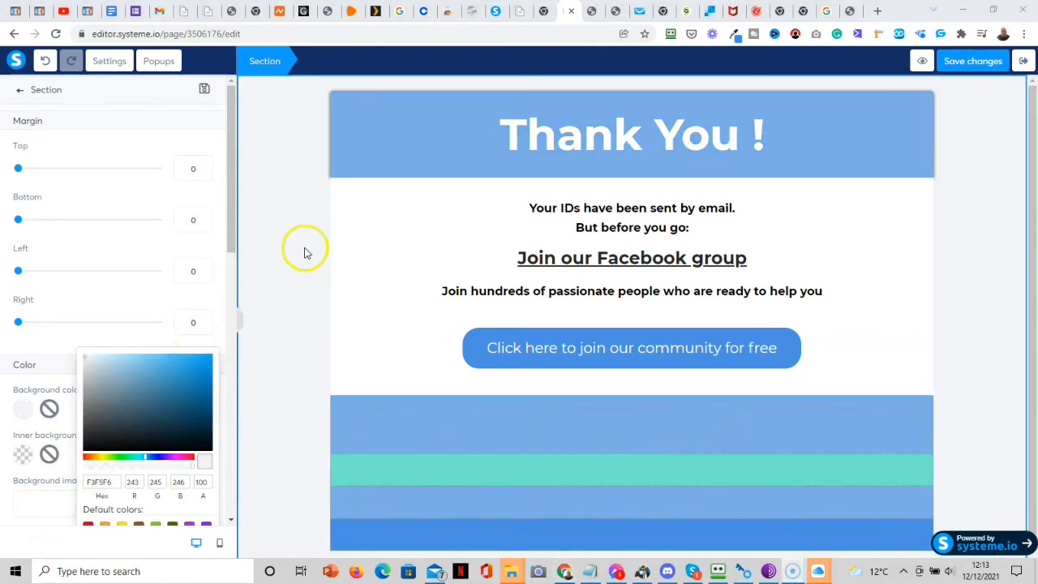
click(306, 236)
click(306, 236)
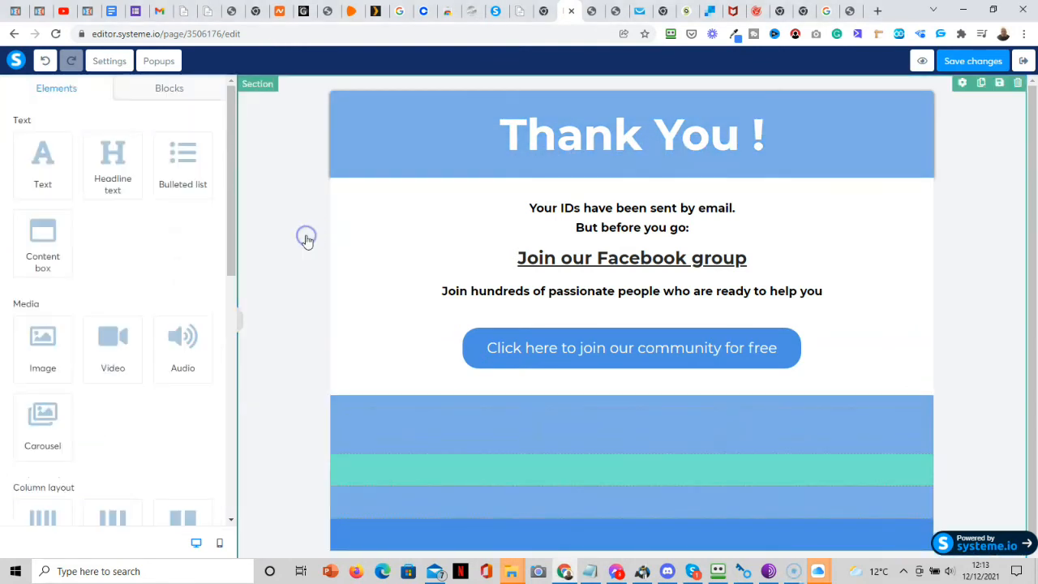
click(270, 296)
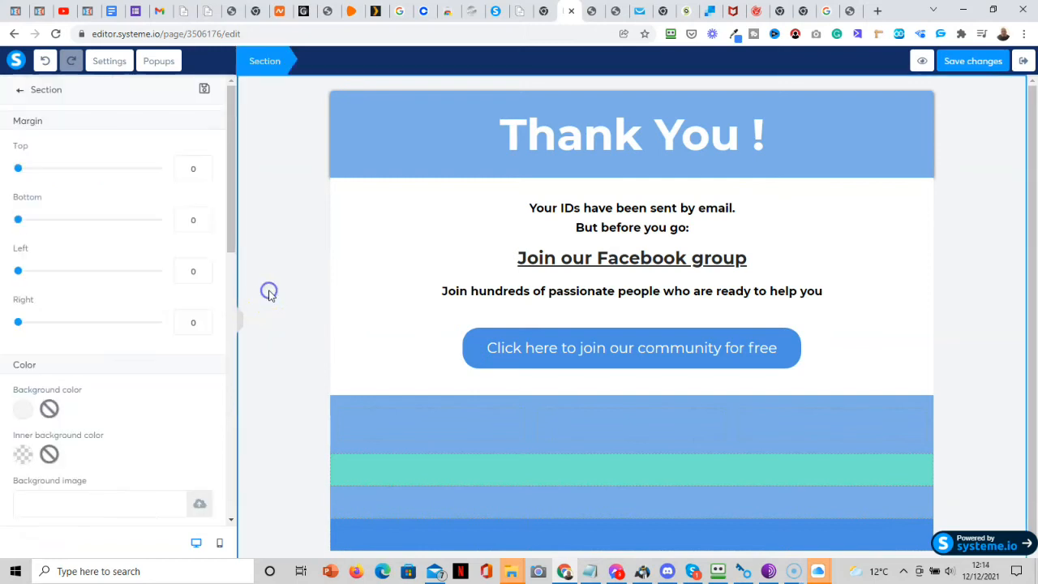
click(18, 412)
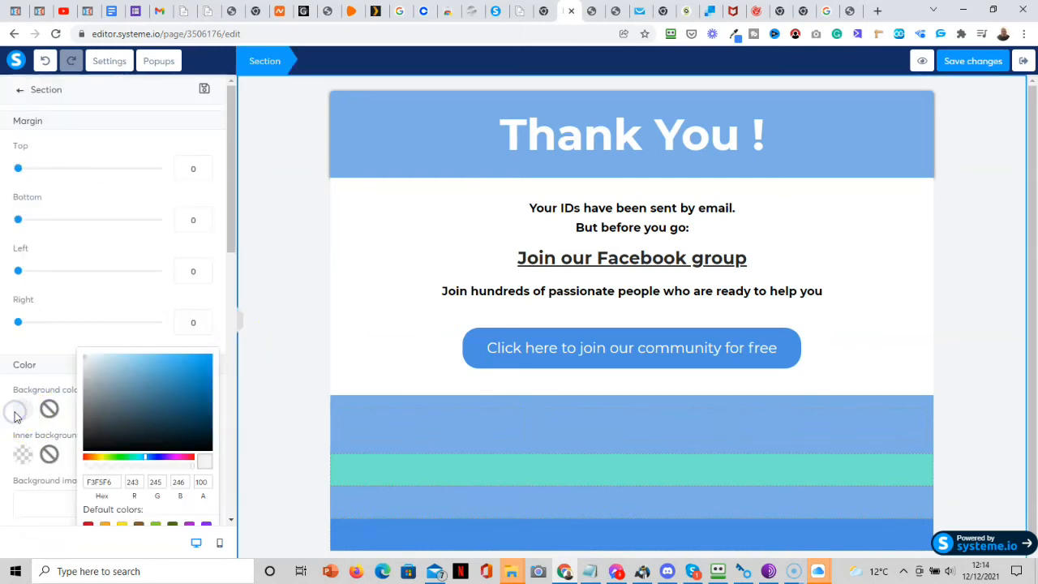
click(230, 266)
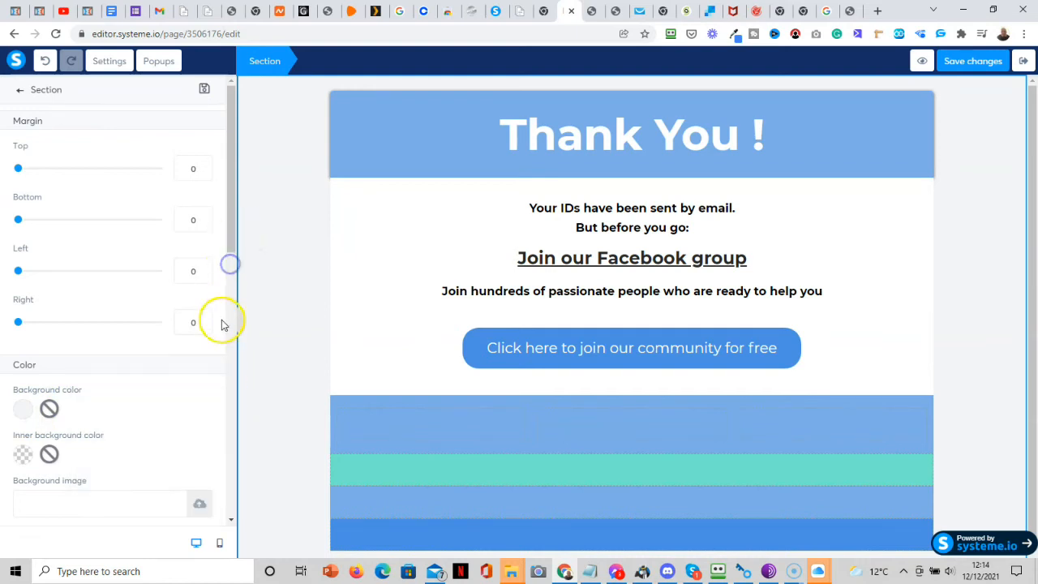
click(20, 415)
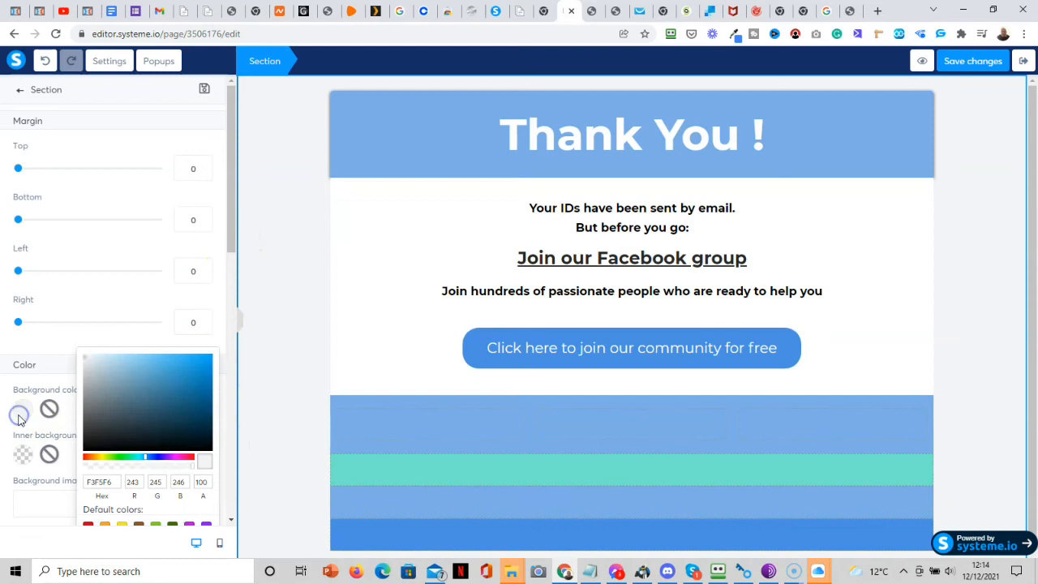
Set the section background hex to FFFFFF and save the page.
click(85, 354)
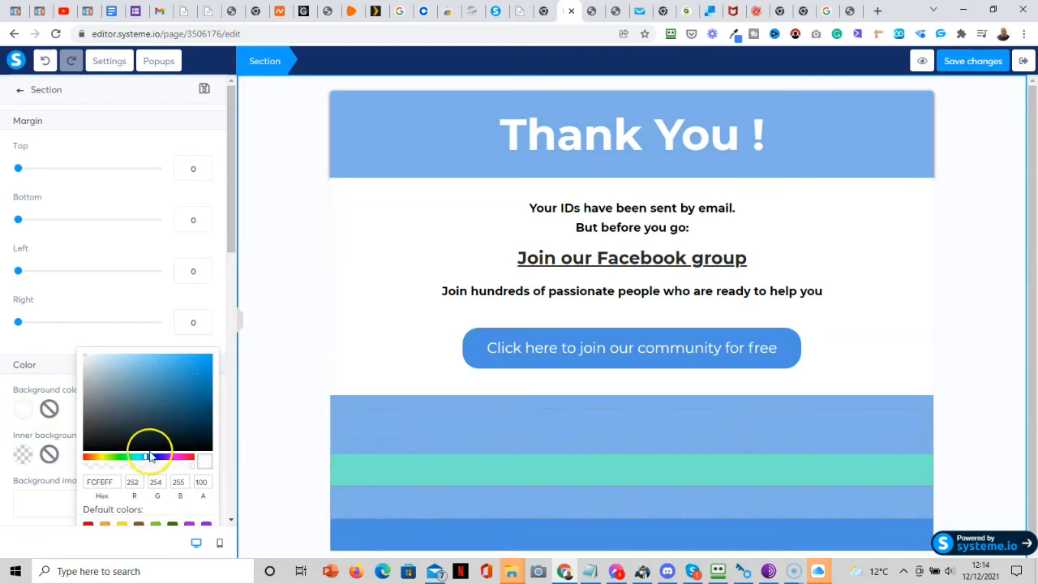
click(115, 481)
key(BackSpace)
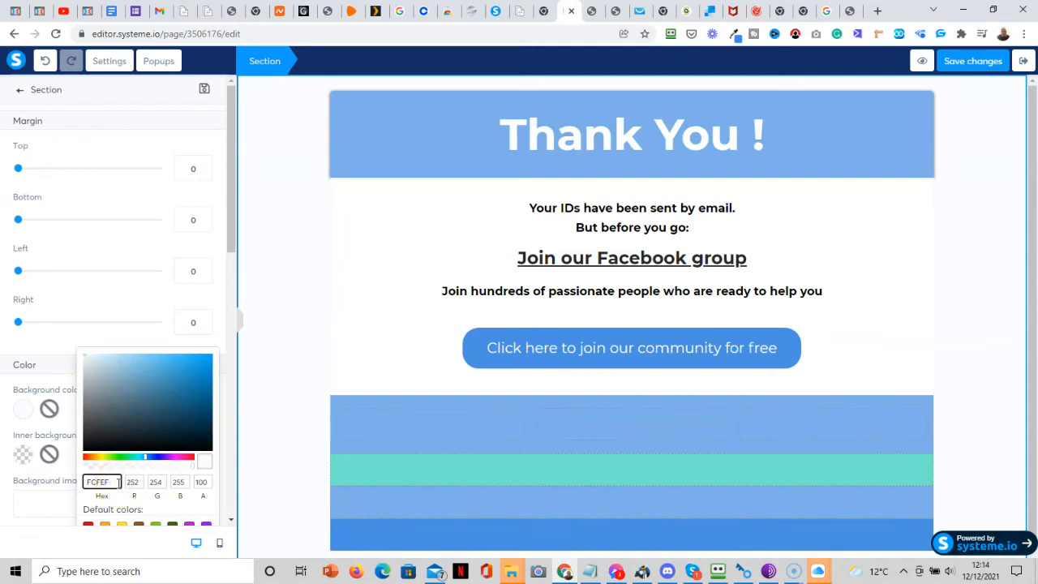
key(BackSpace)
key(BackSpace)
key(BackSpace)
key(BackSpace)
text(F)
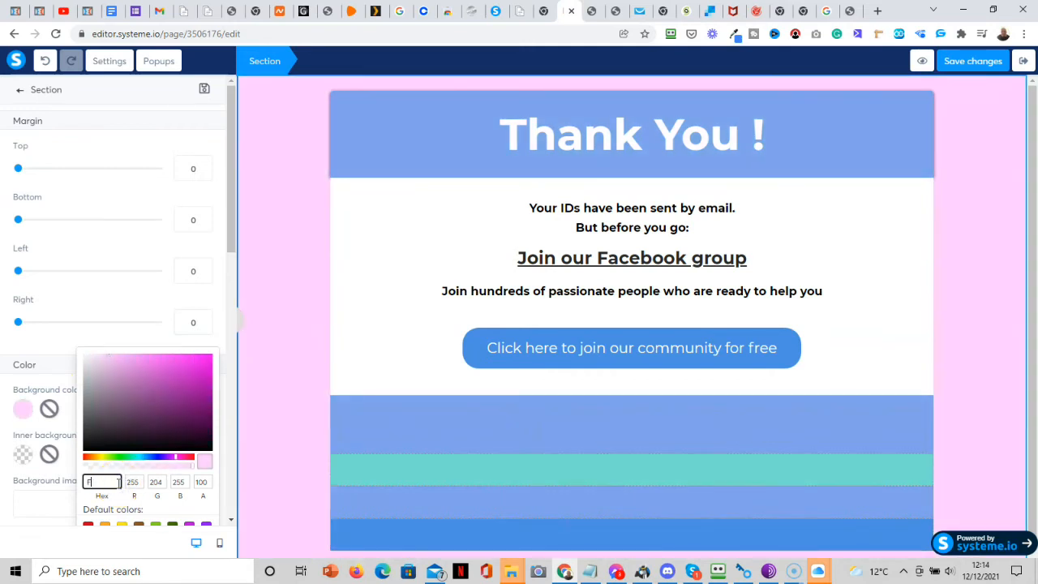
text(FFFFF)
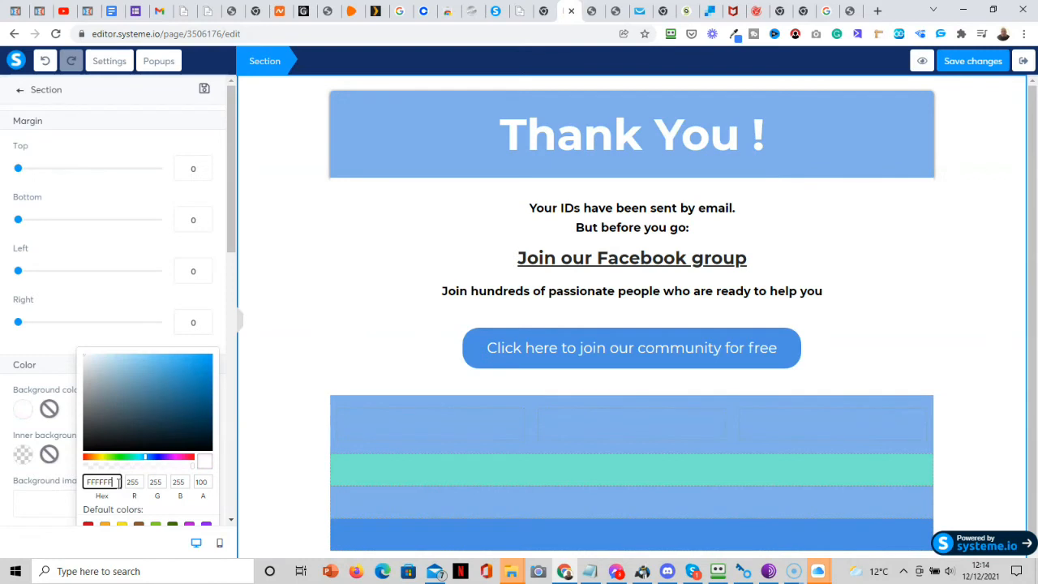
click(278, 324)
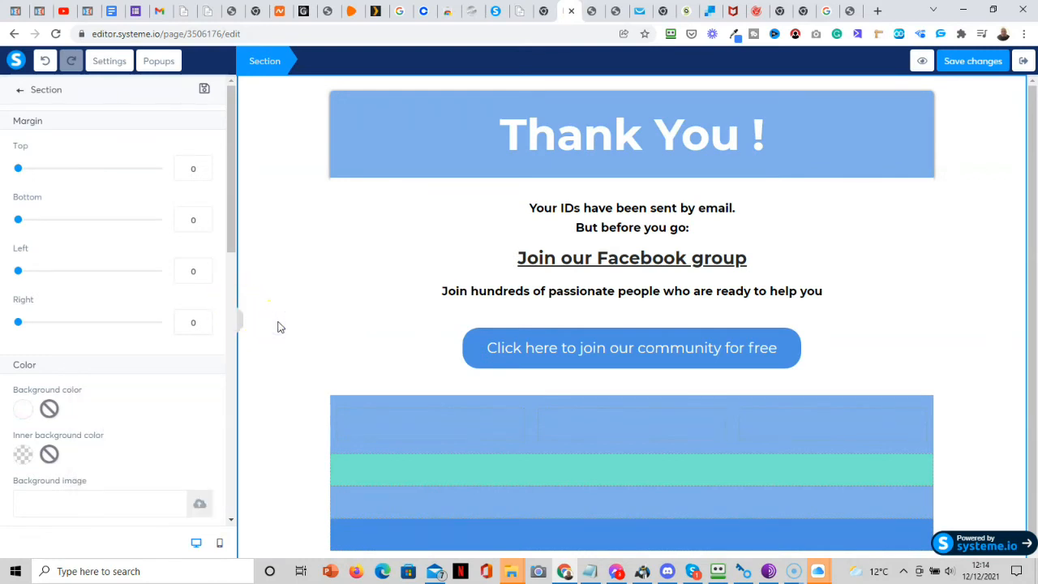
click(967, 70)
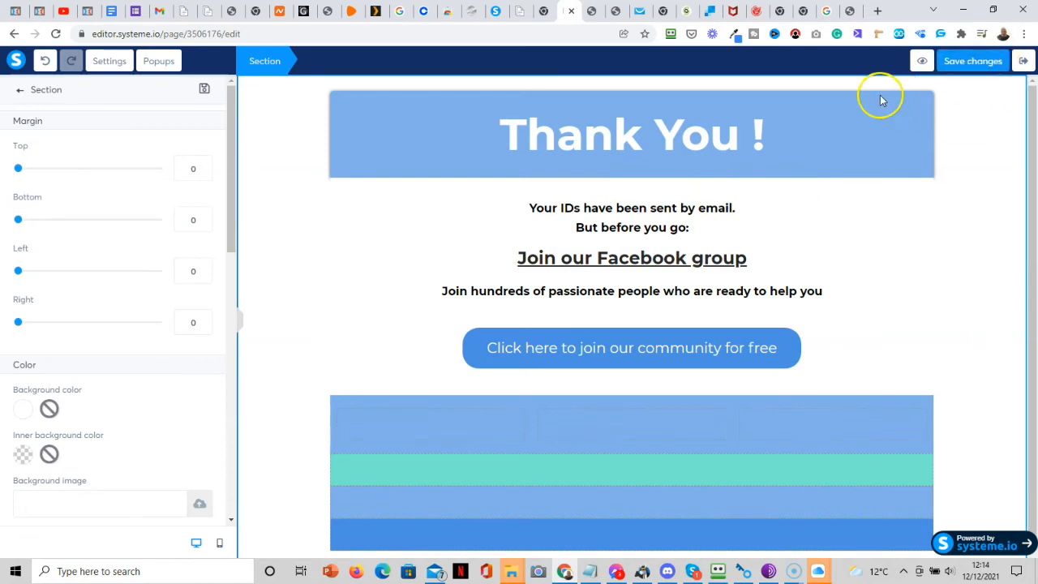
Replace the Thank You ! heading with 'Congratulations! Your Free Video Is On Its'.
click(848, 16)
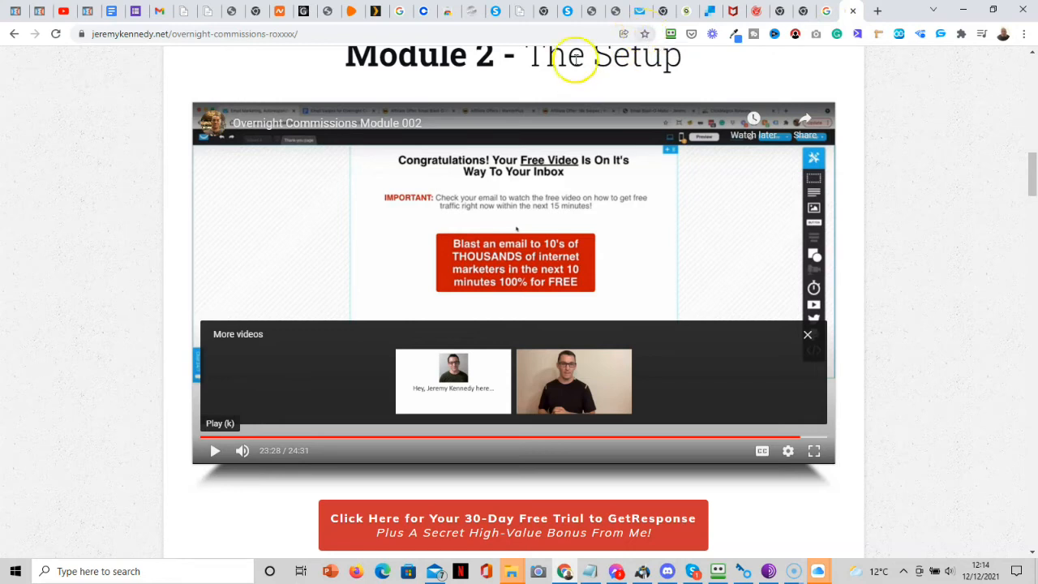
click(567, 12)
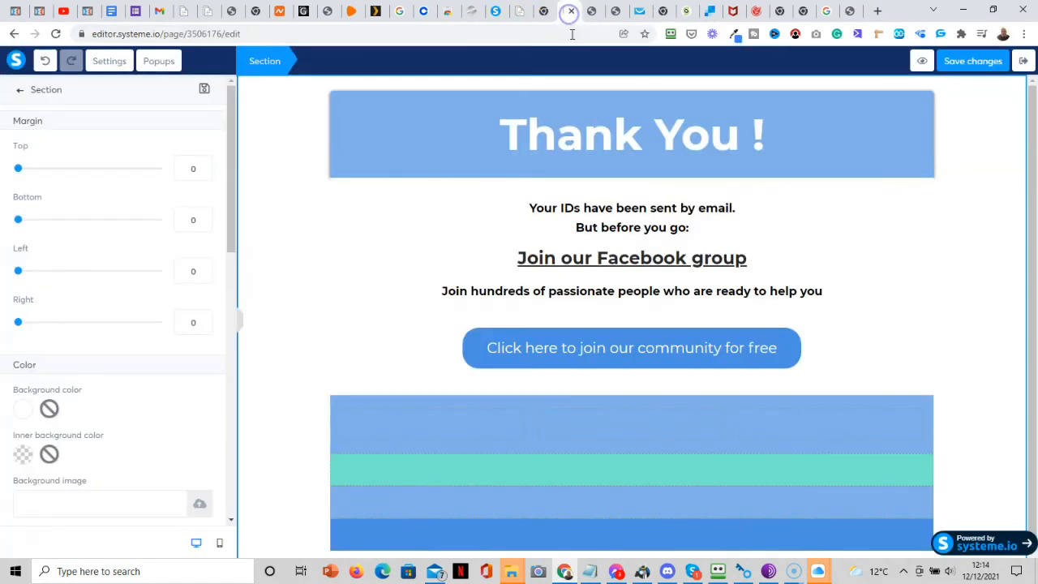
click(766, 139)
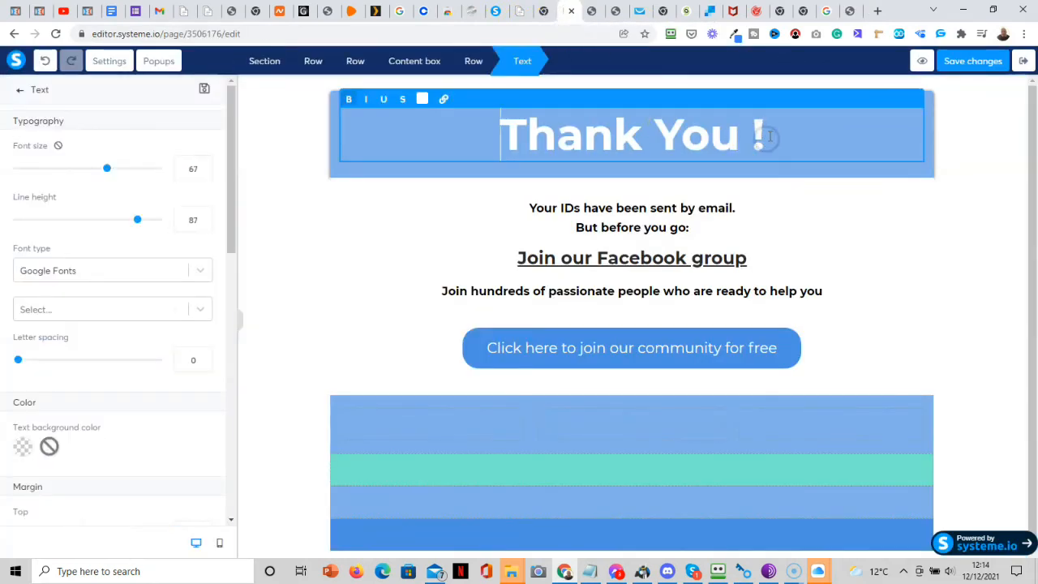
drag(766, 139, 495, 138)
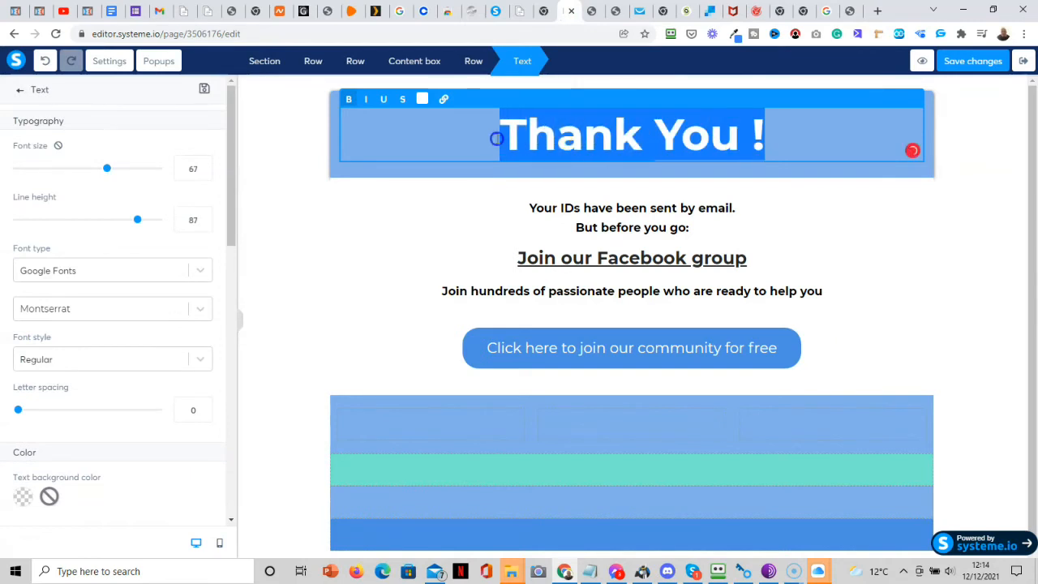
text(ongratulatio)
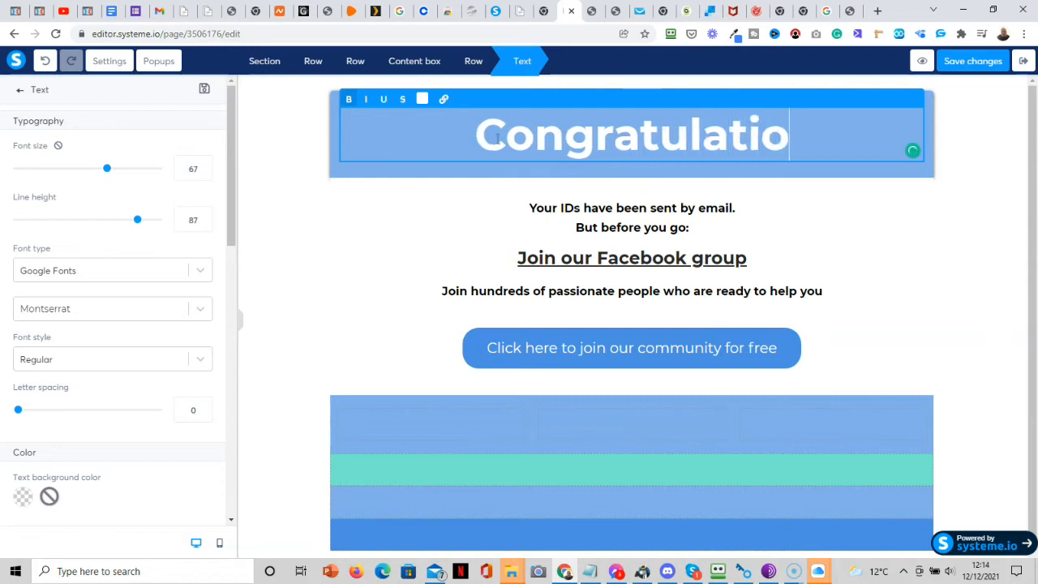
text(ns!)
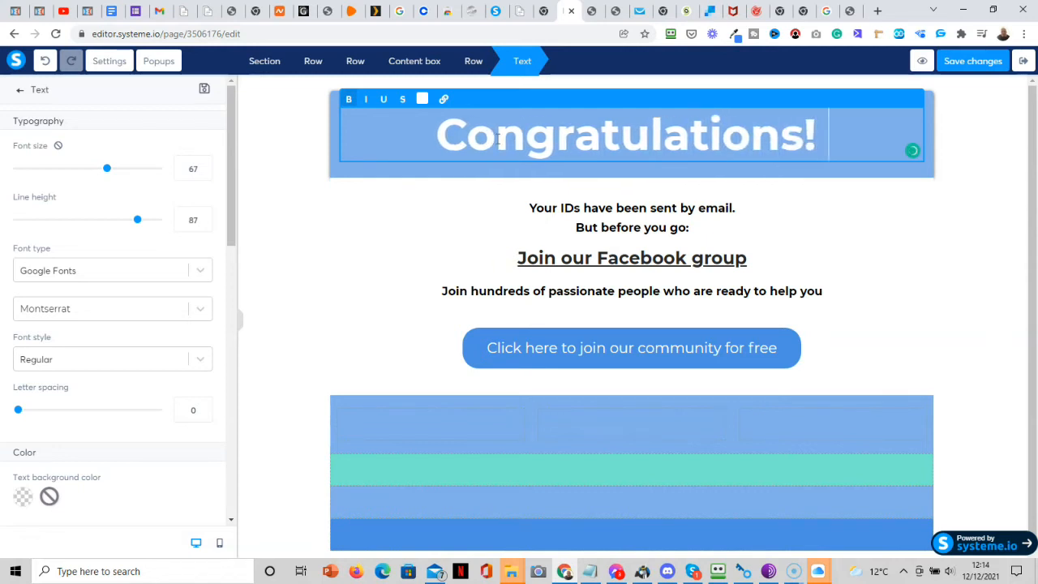
text( Your F)
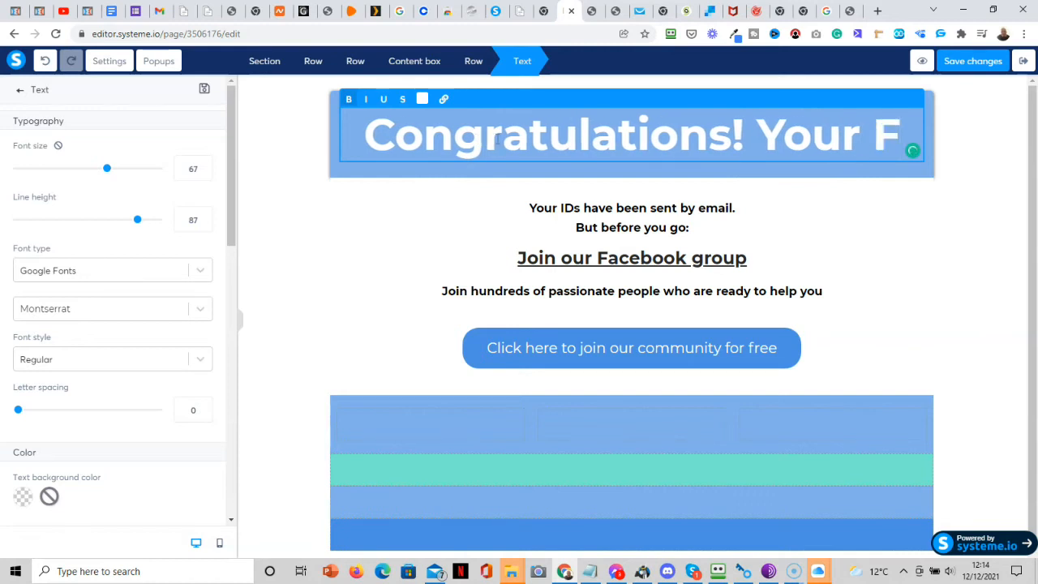
click(850, 11)
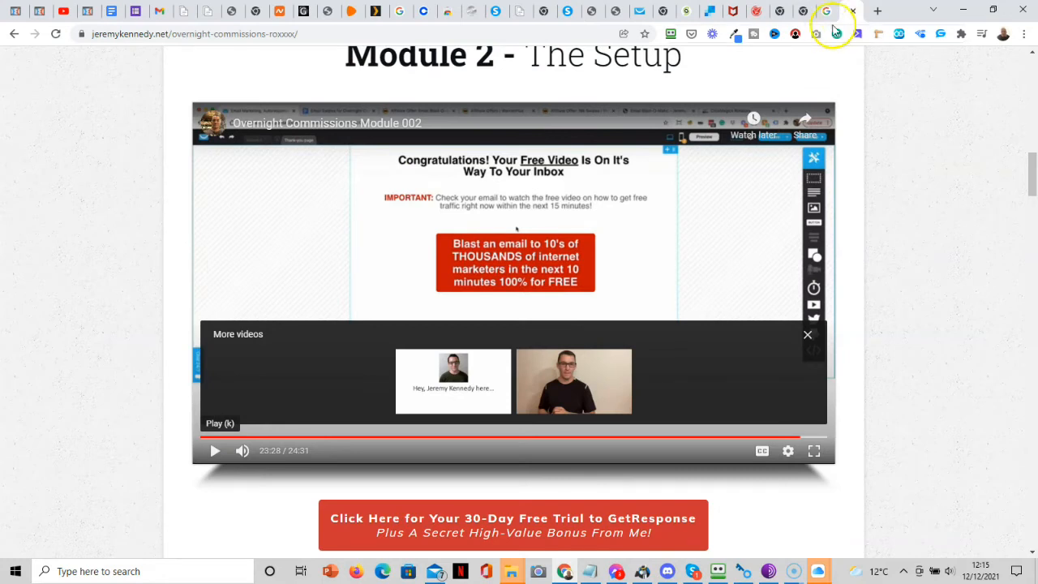
click(562, 12)
text(ree V)
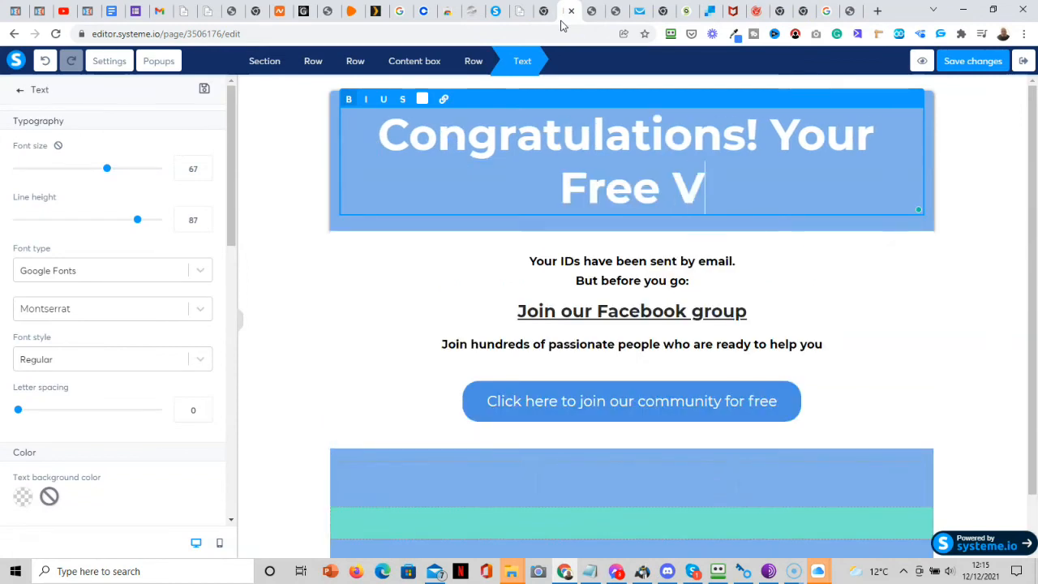
text(ideo Is On I)
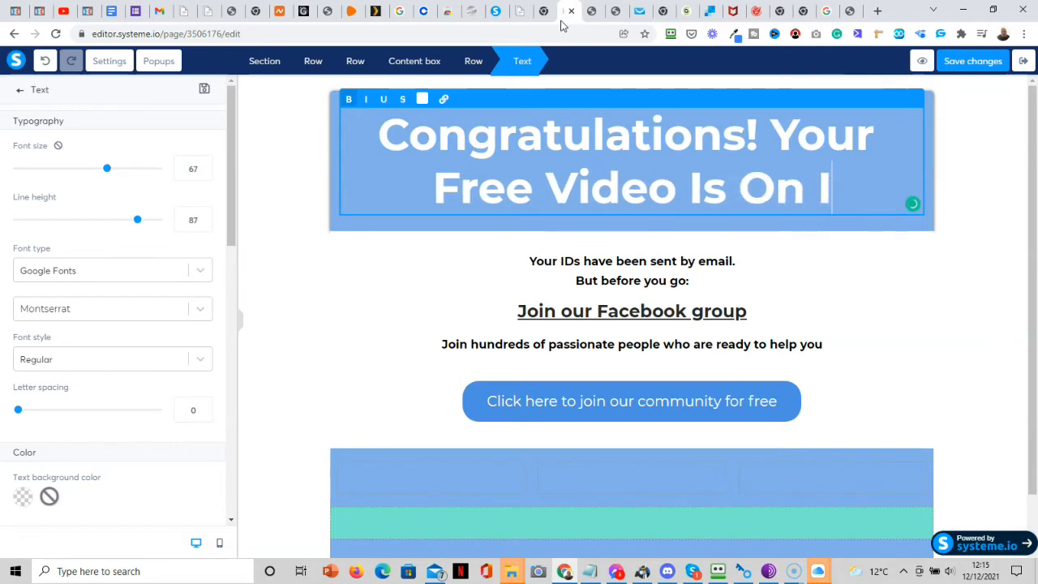
text(ts )
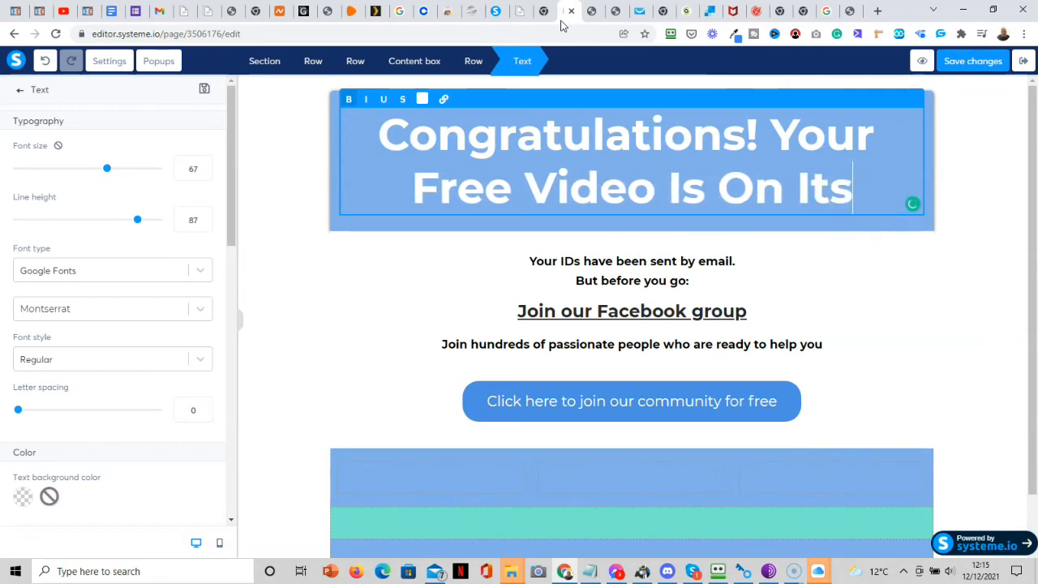
text(W)
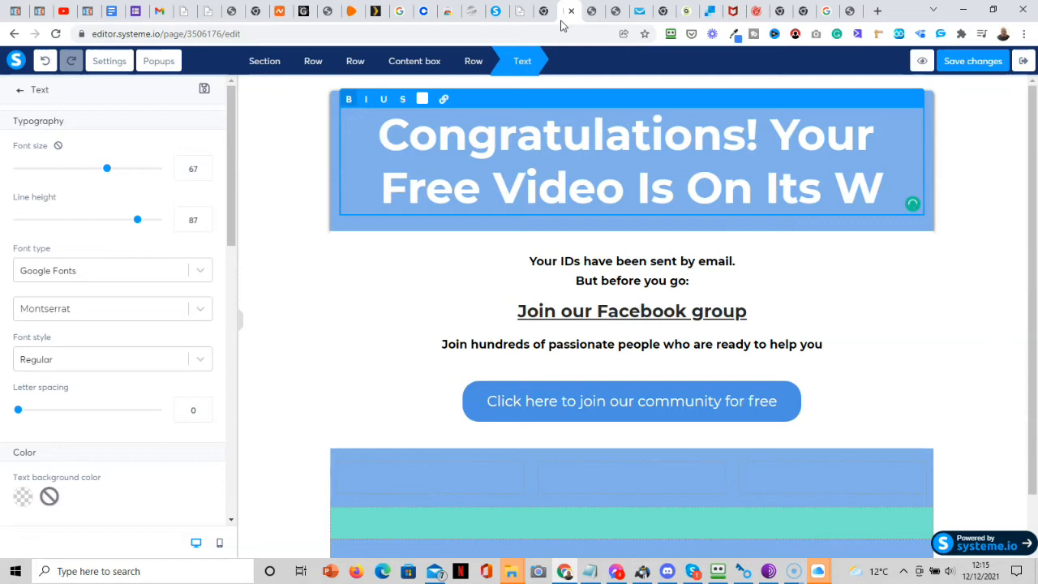
key(BackSpace)
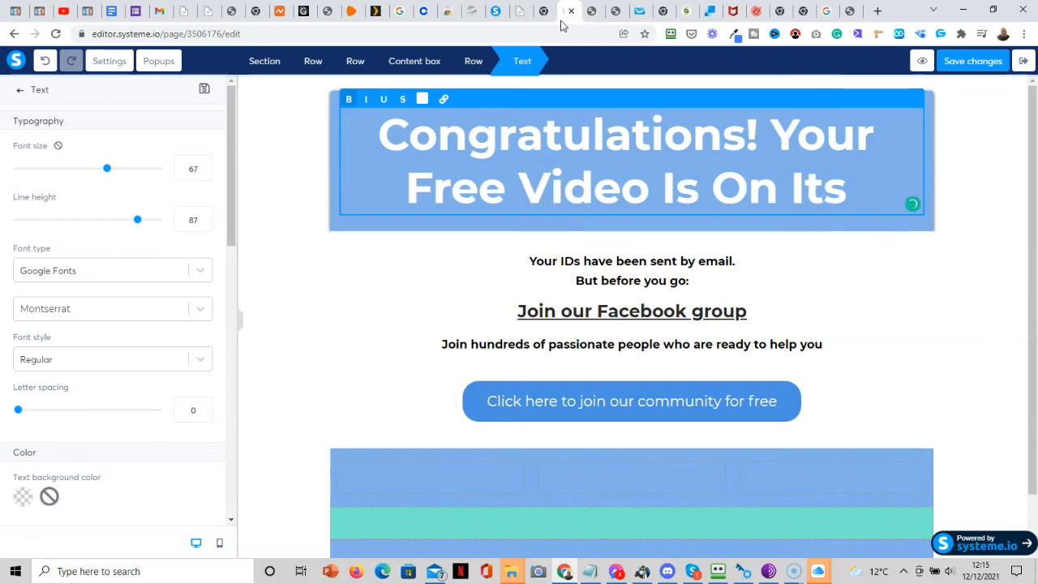
Add an apostrophe to make 'It's' and append 'Way To Your Inbox' to the headline.
click(850, 11)
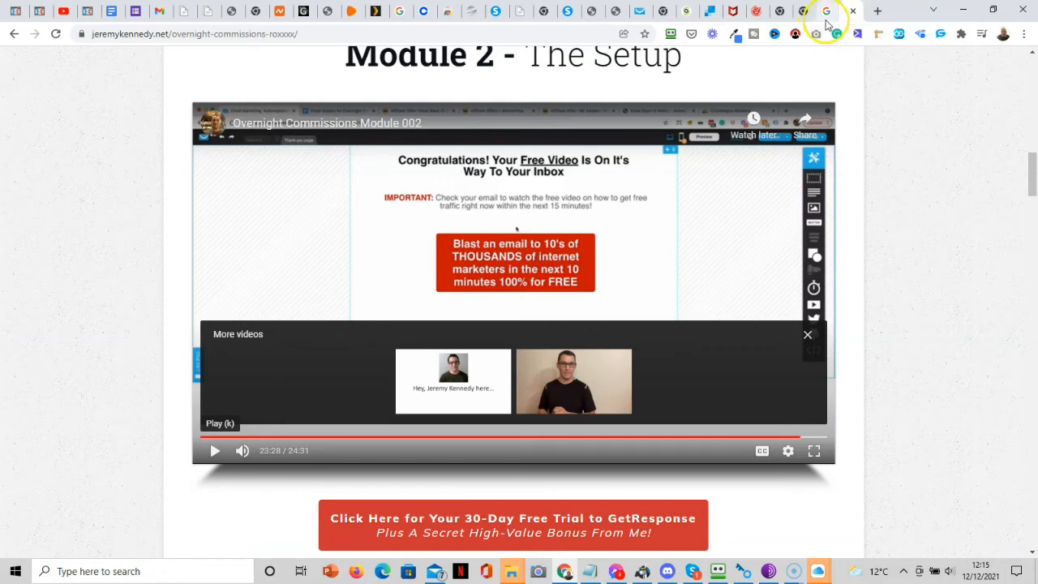
click(565, 19)
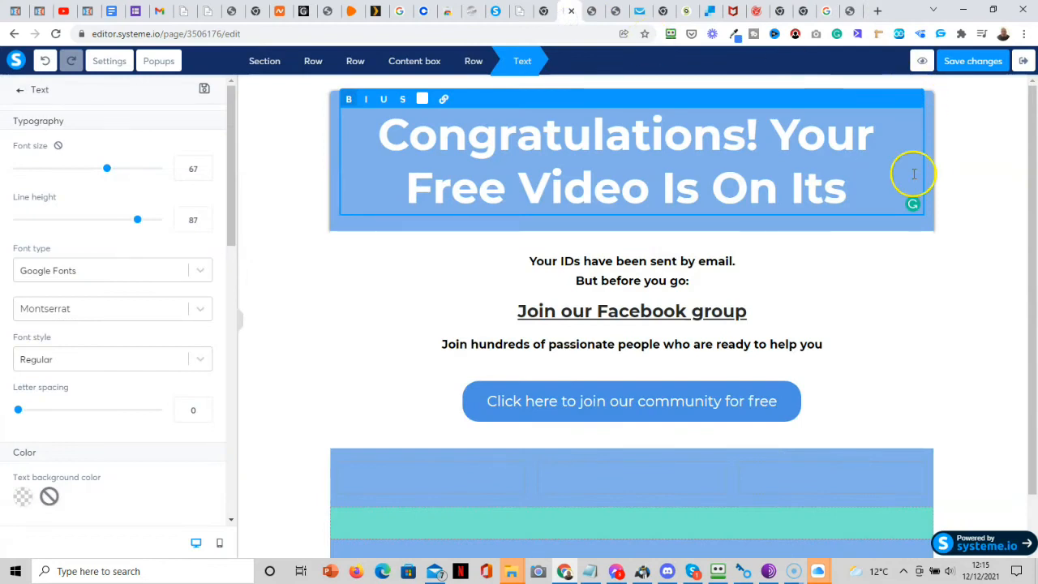
click(824, 179)
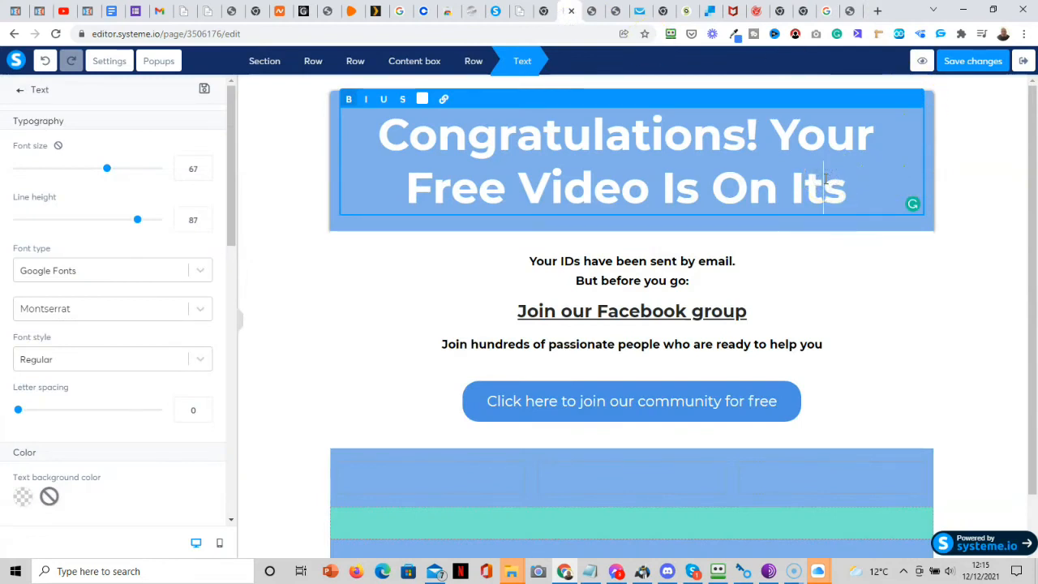
text(')
click(876, 196)
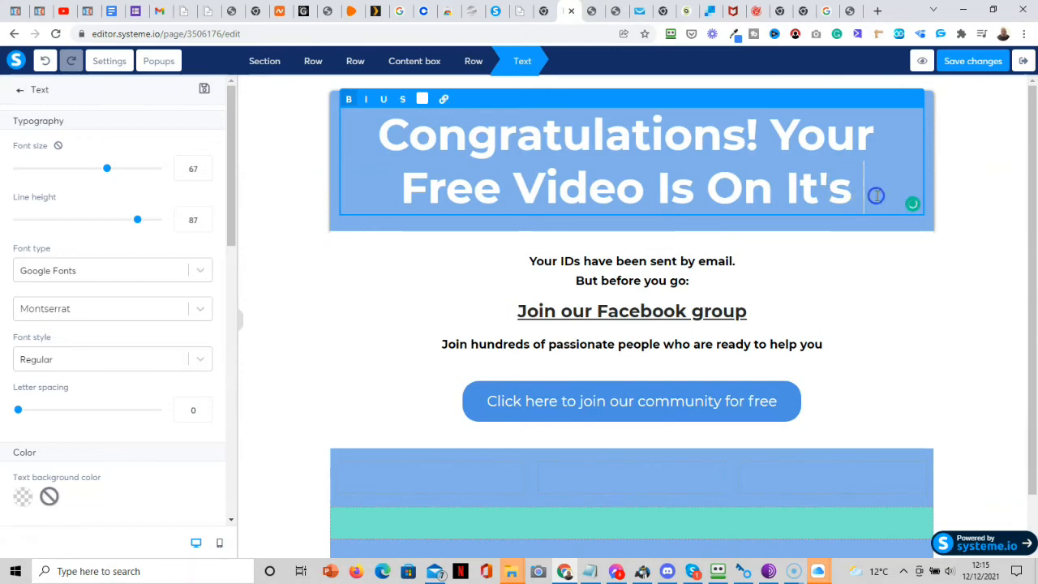
text(Wa)
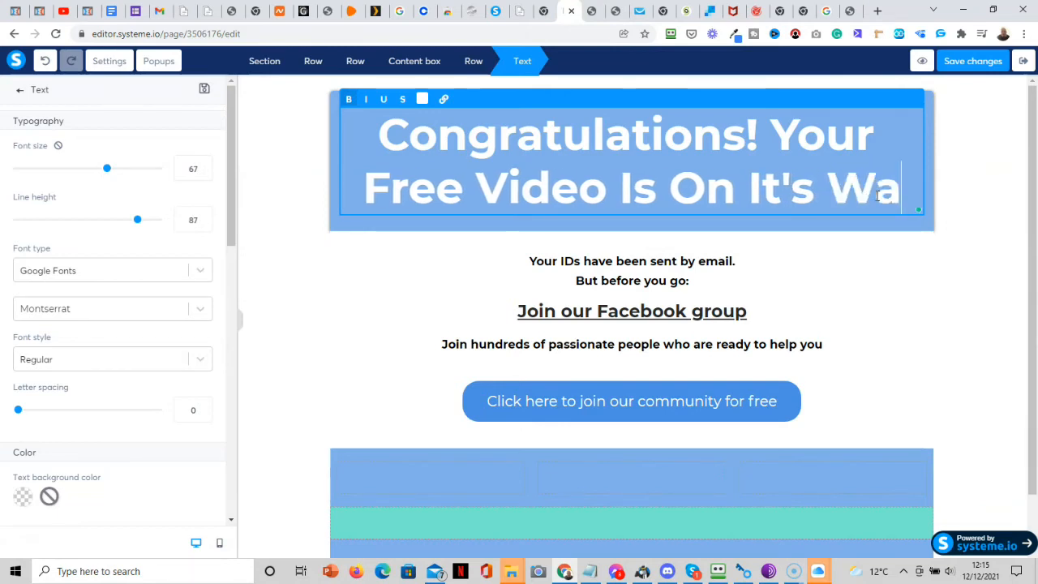
text(y To)
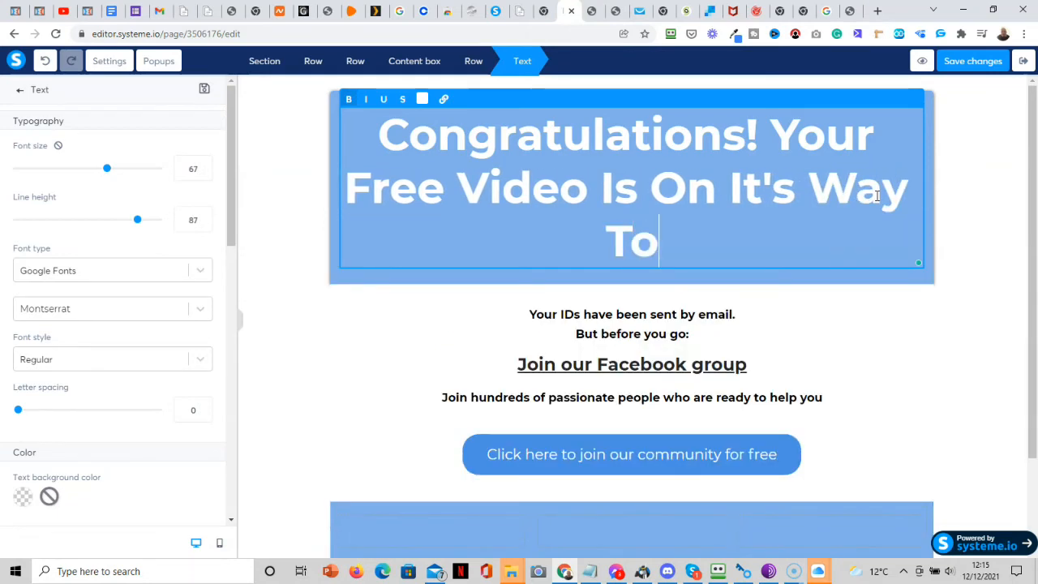
text( Your )
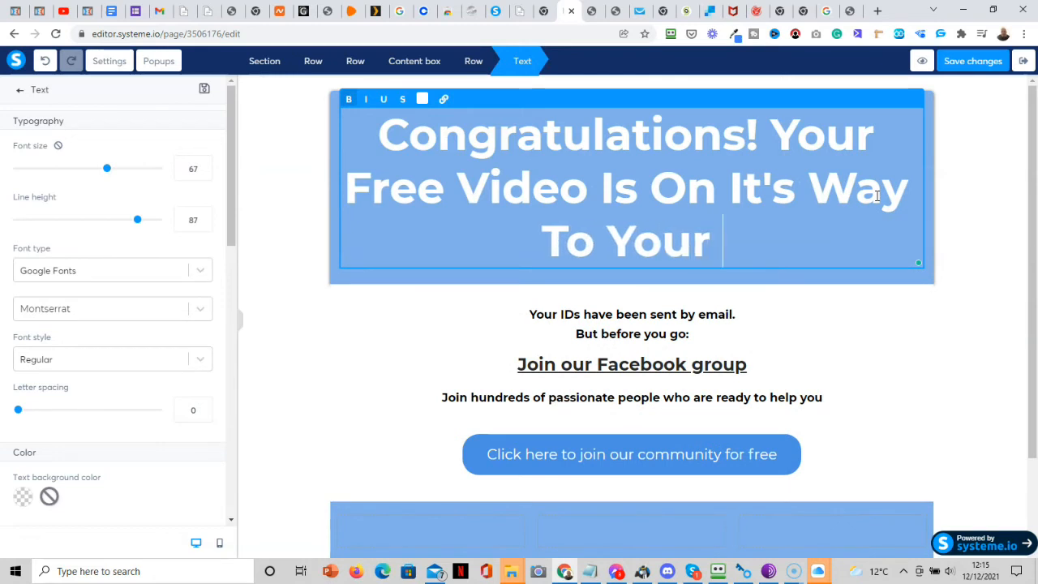
text(Inbox)
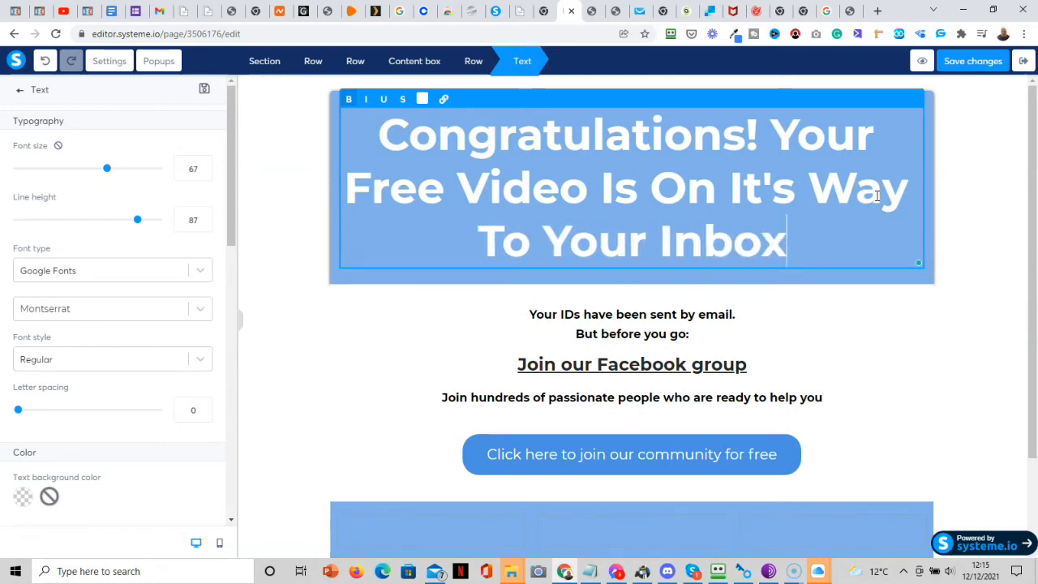
Accept the spelling suggestion changing 'It's' to 'Its', then select the whole headline.
click(852, 20)
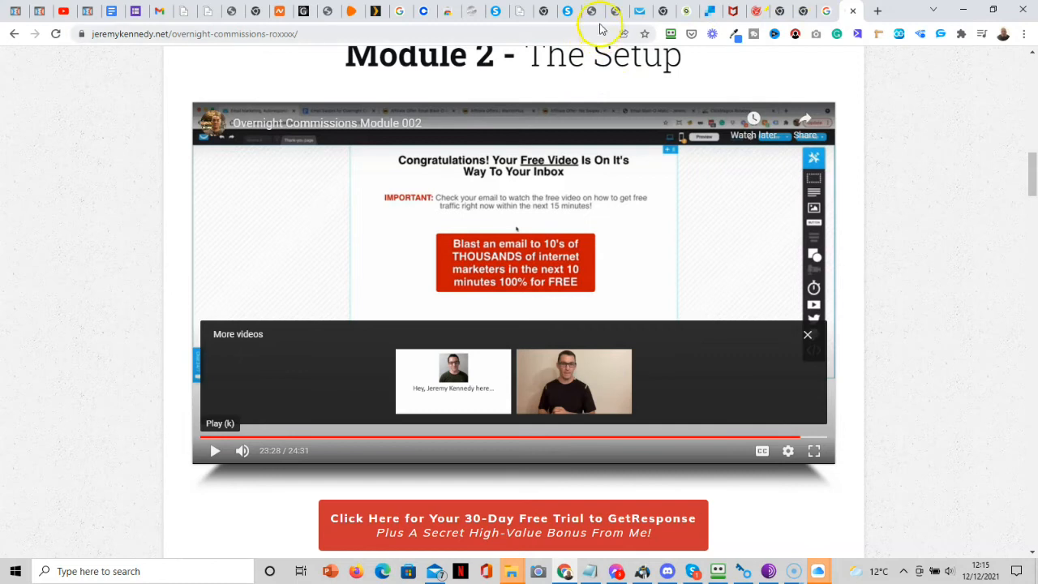
click(571, 12)
drag(803, 255, 575, 176)
click(806, 244)
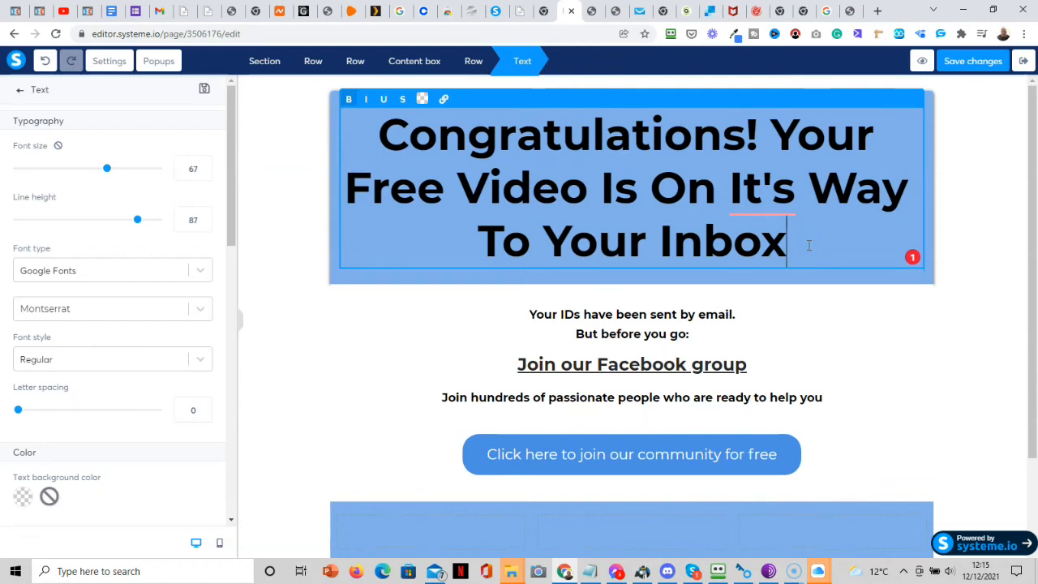
click(780, 188)
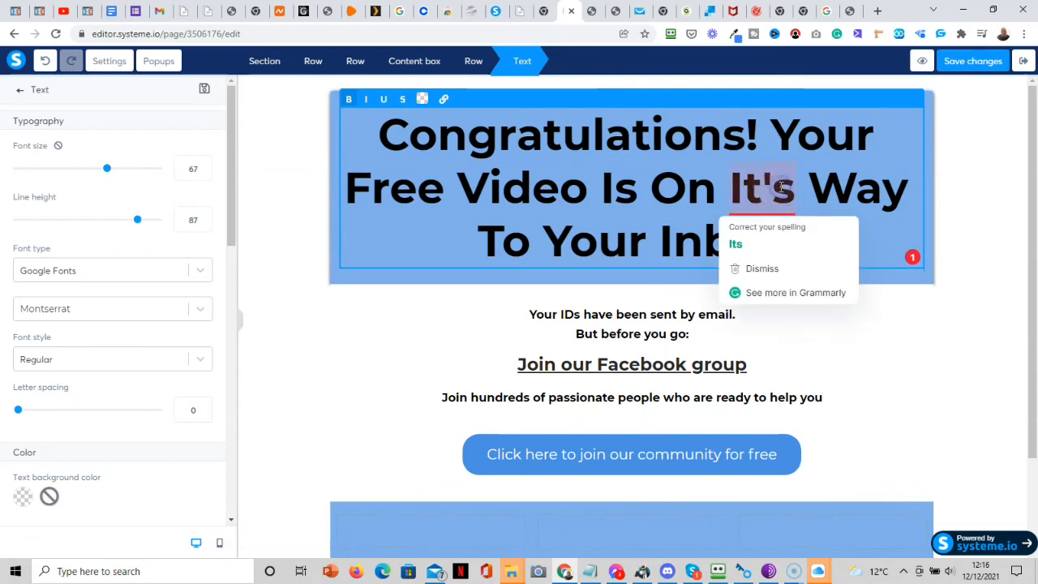
click(736, 244)
click(797, 261)
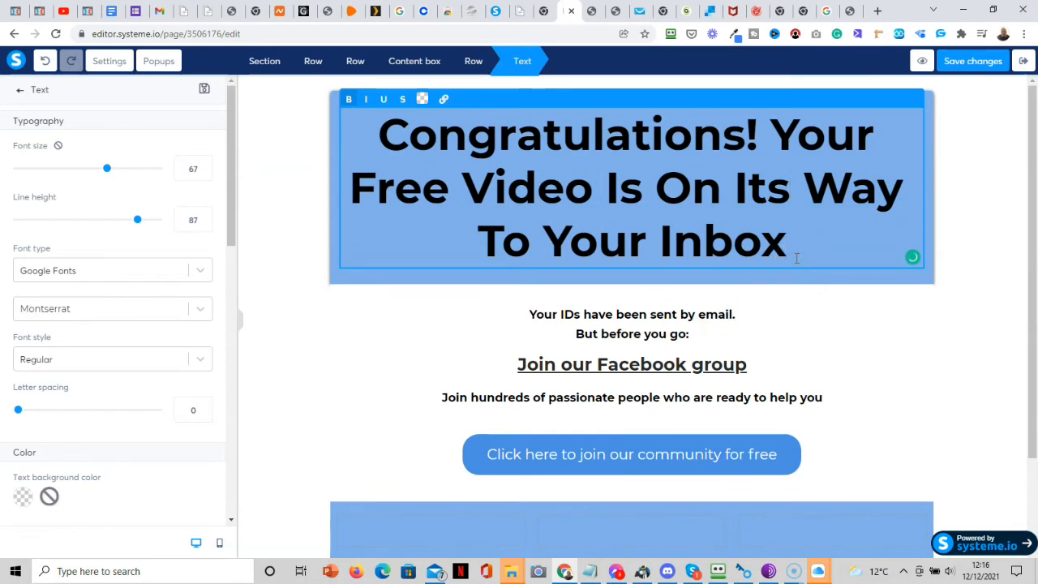
key(shift+Up)
key(ctrl+a)
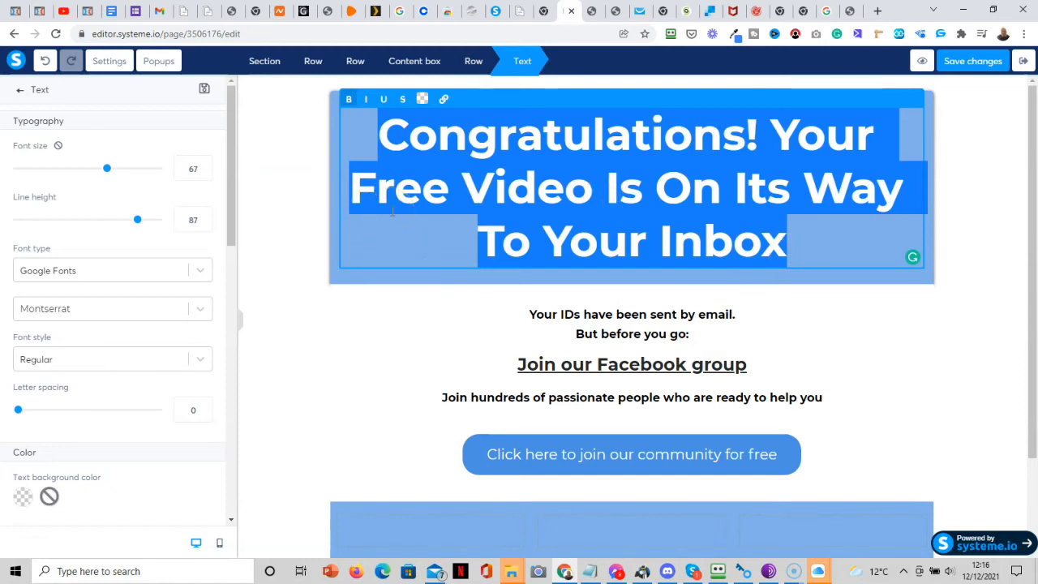
Lower the headline font size to 50 and leave its text background colour unchanged.
drag(103, 175, 82, 172)
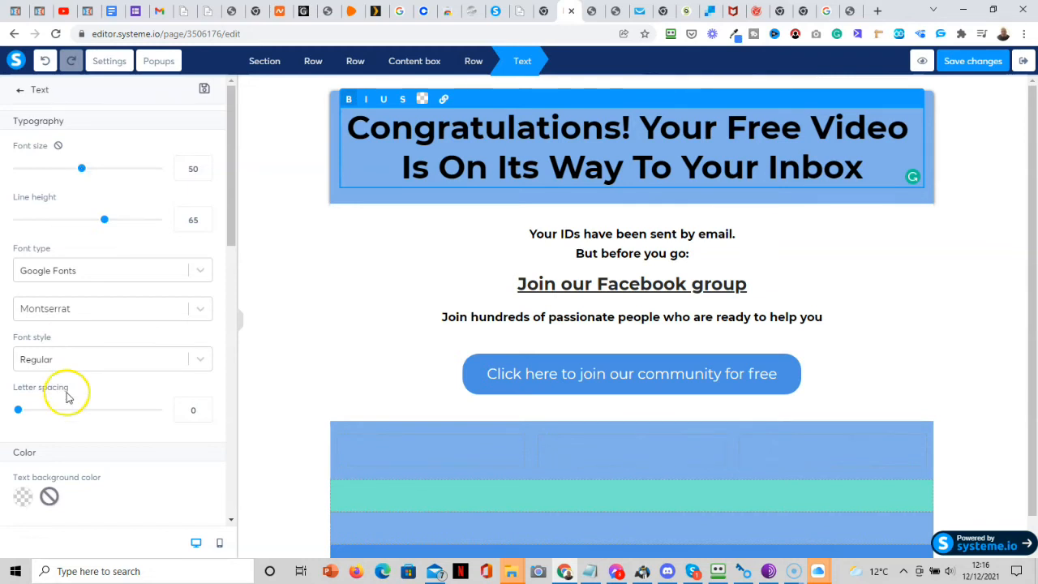
drag(235, 231, 232, 274)
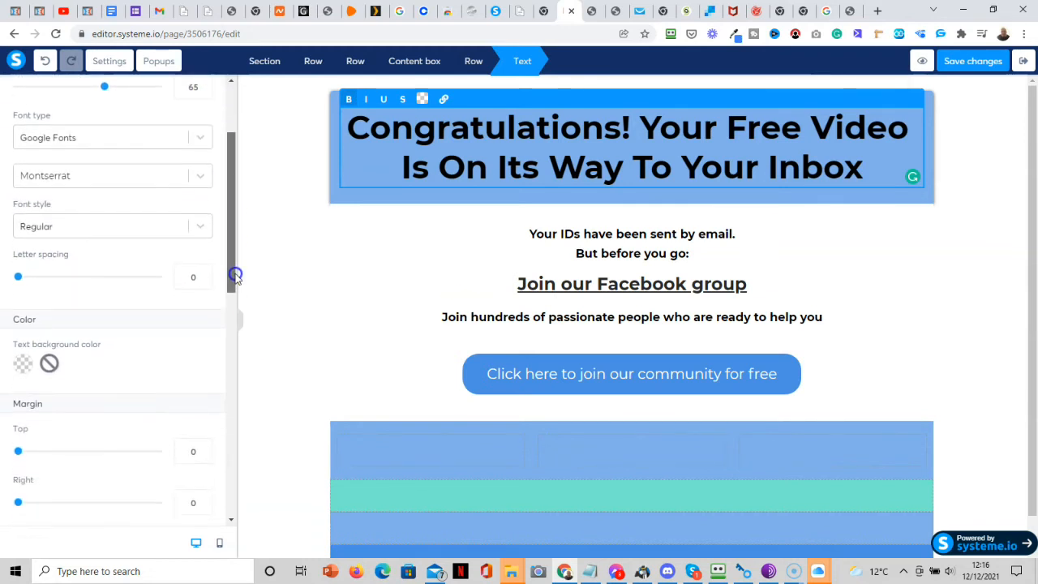
click(23, 364)
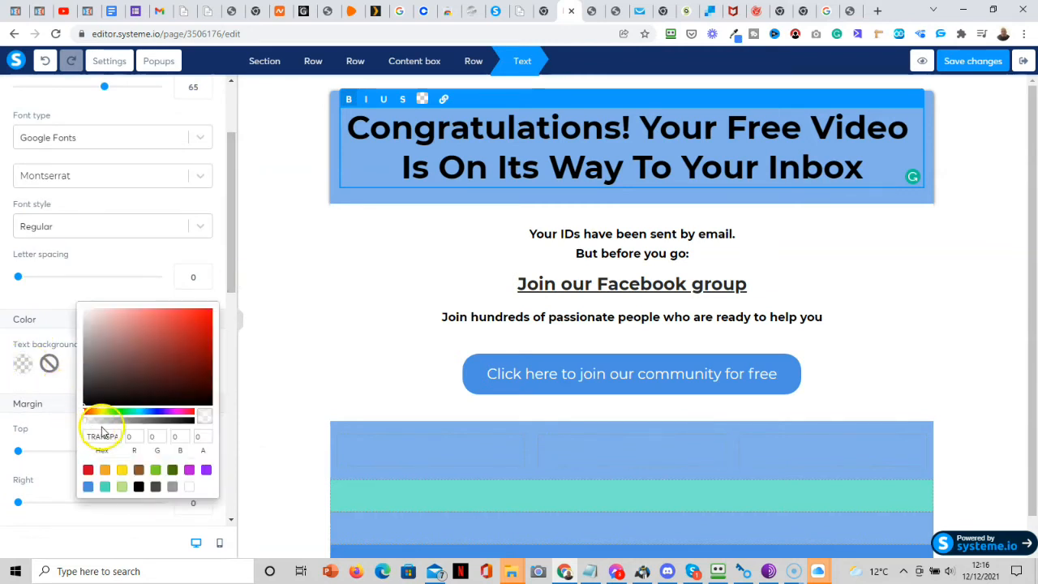
click(255, 224)
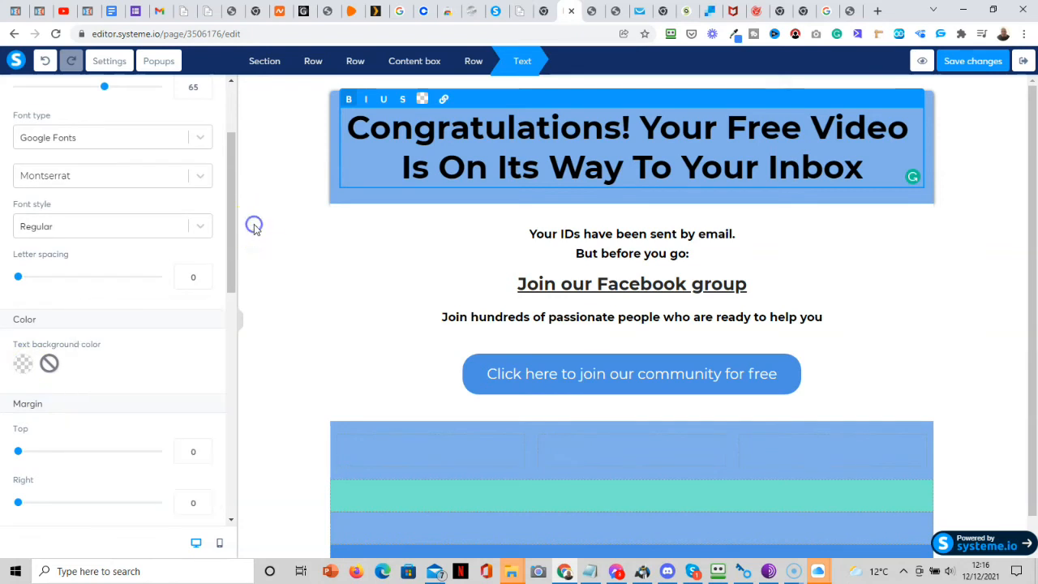
click(339, 103)
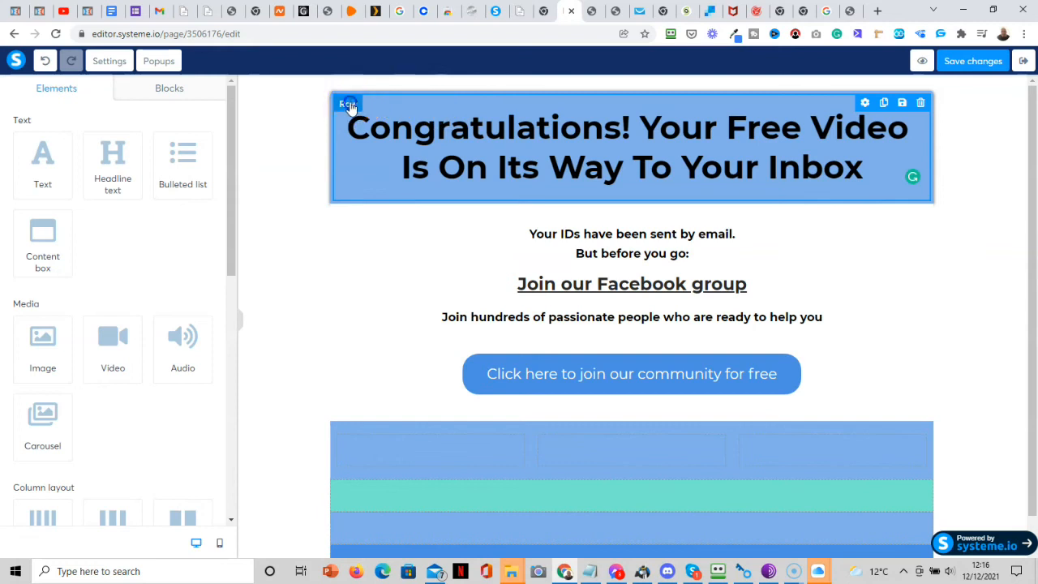
Set the headline row's background colour to white, FFFFFF.
click(348, 104)
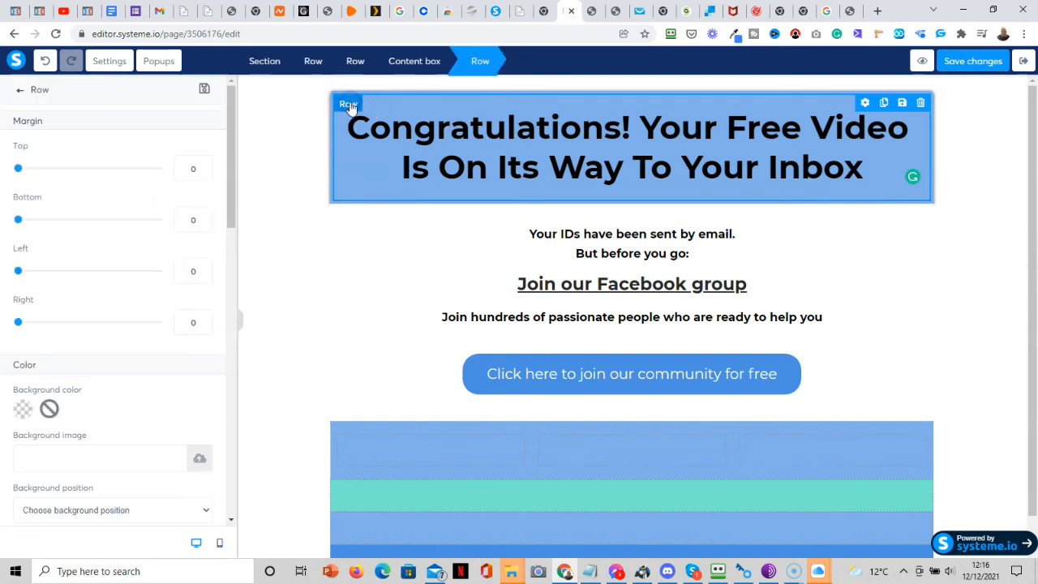
click(21, 411)
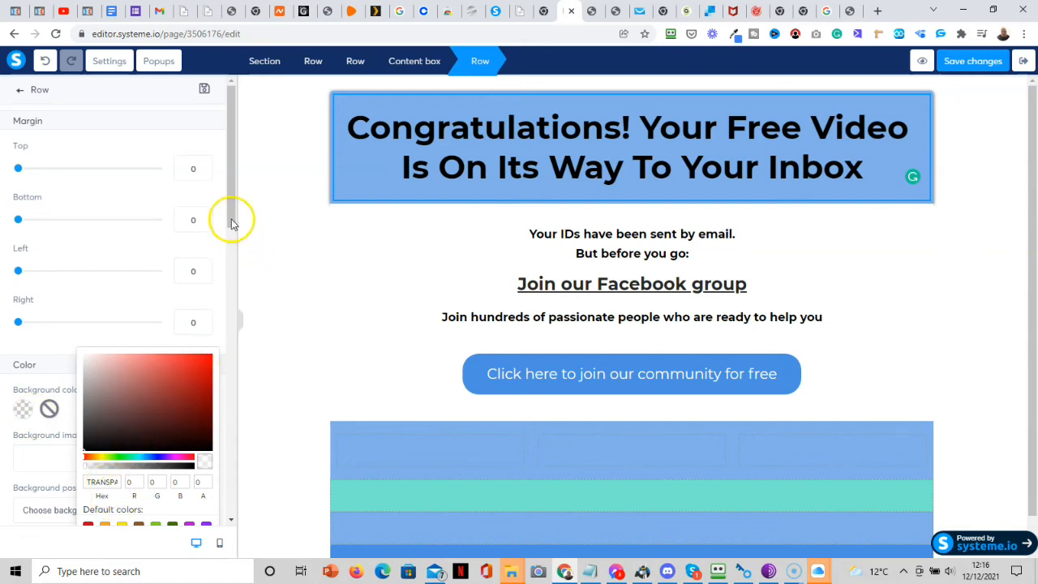
click(230, 251)
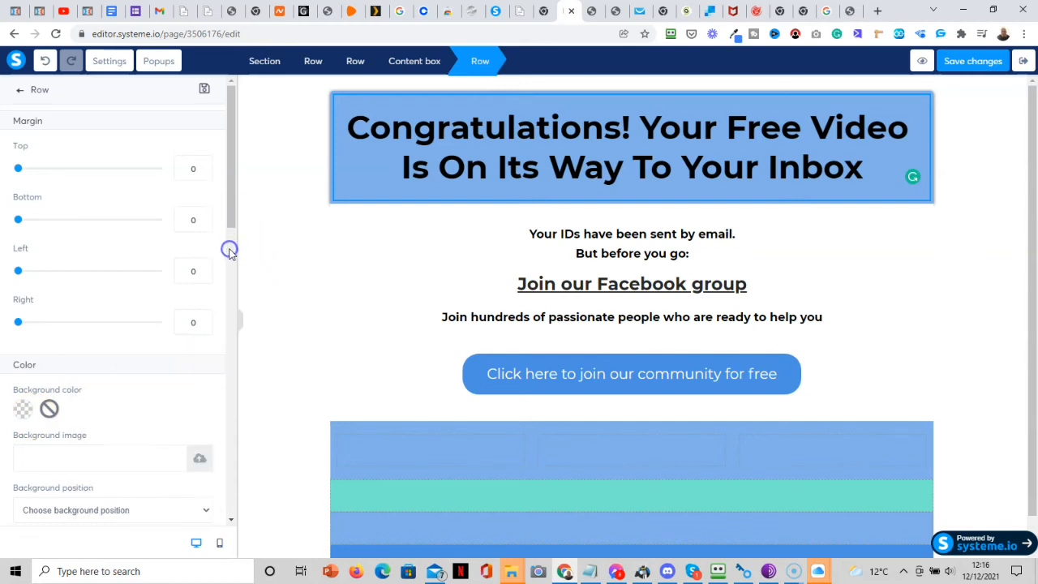
click(23, 411)
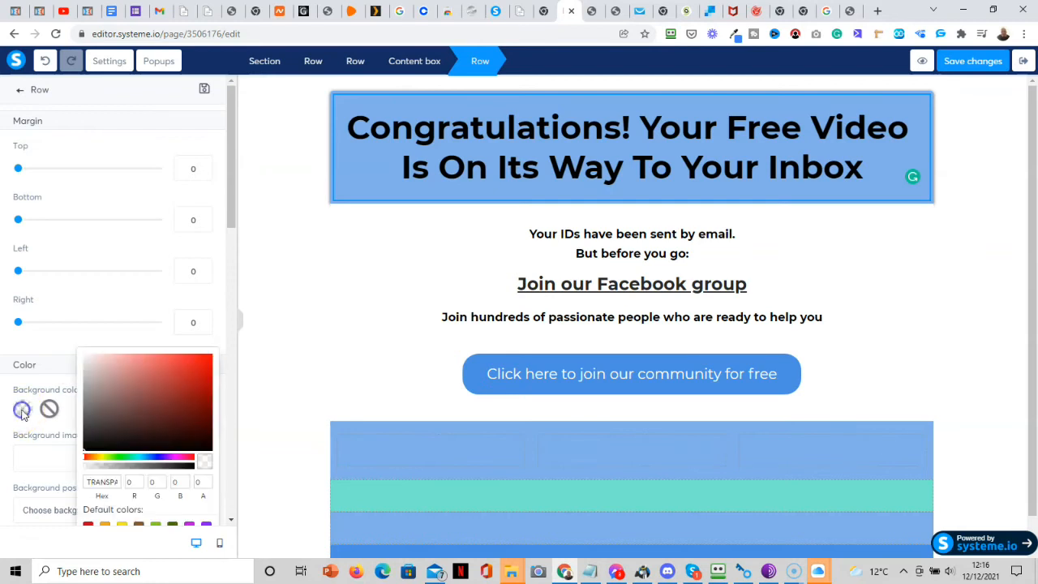
click(85, 358)
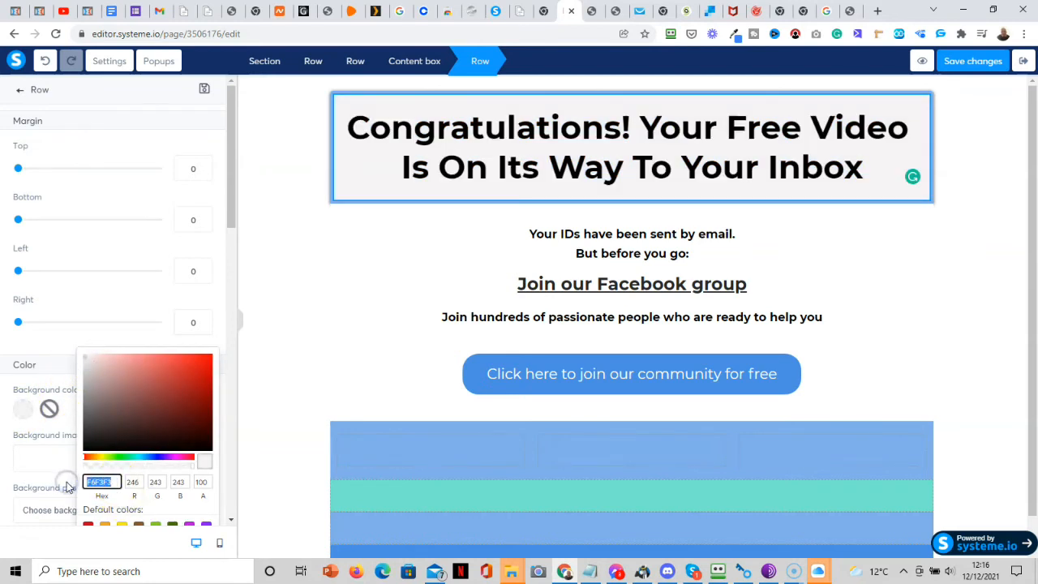
text(FFFFFF)
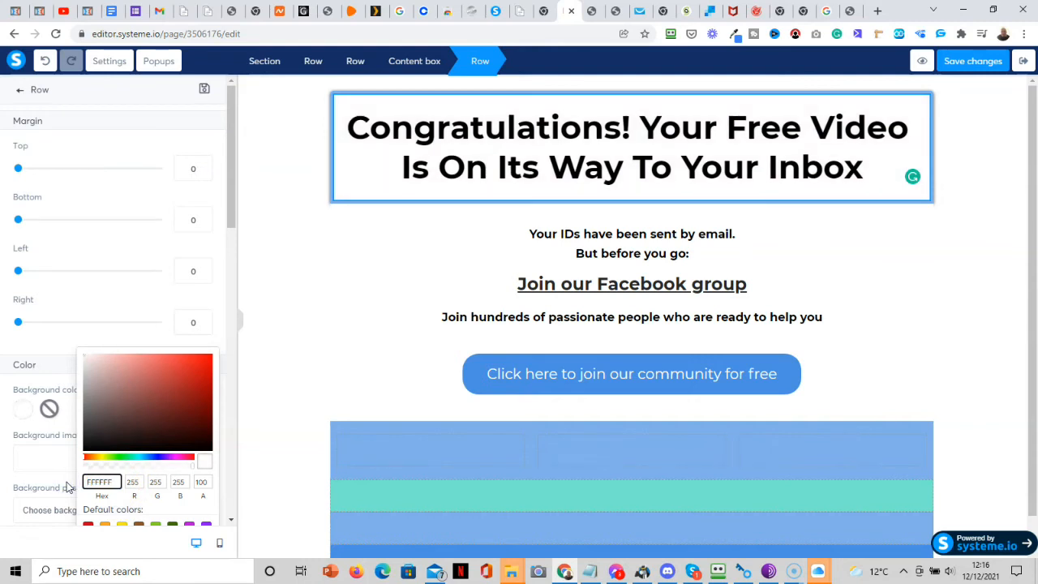
click(350, 244)
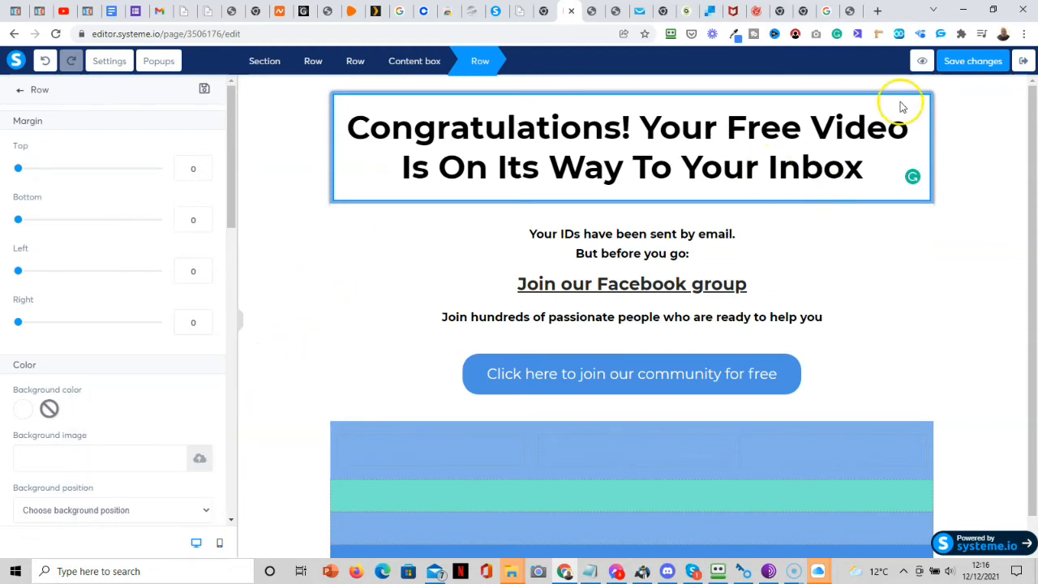
click(904, 133)
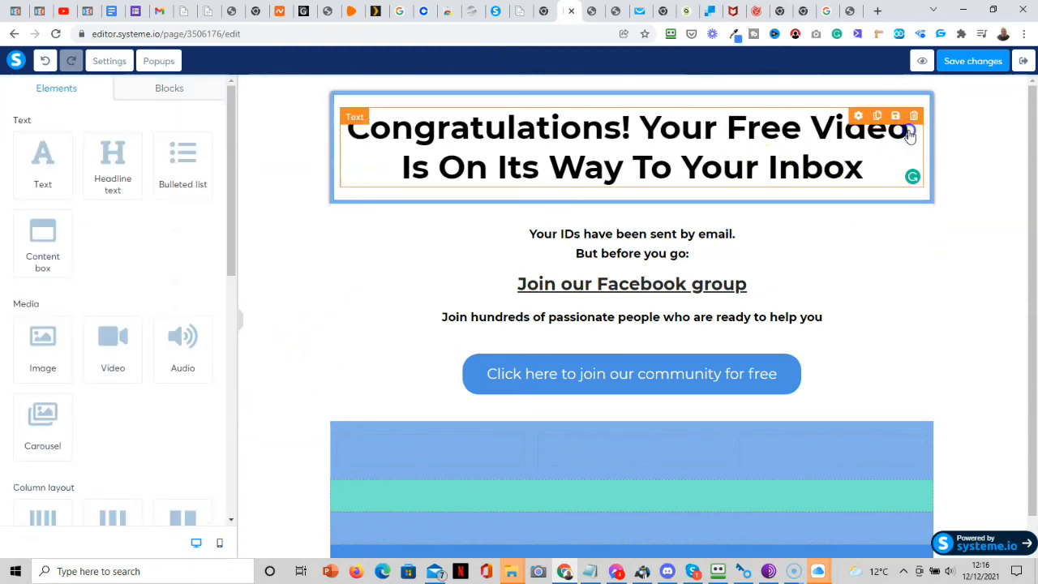
Underline the words 'Free Video' in the headline.
triple_click(909, 134)
drag(909, 130, 736, 130)
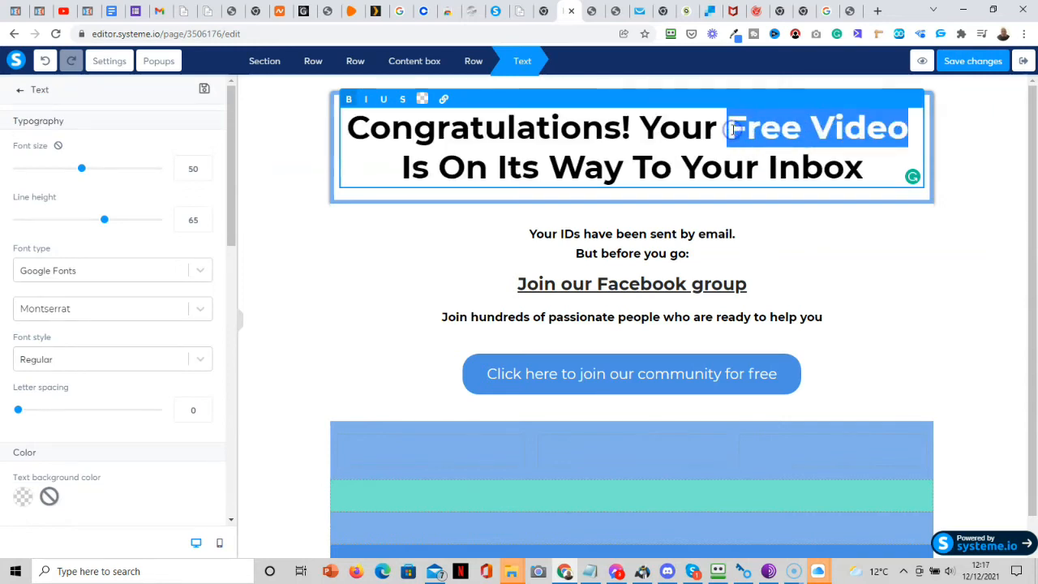
click(366, 99)
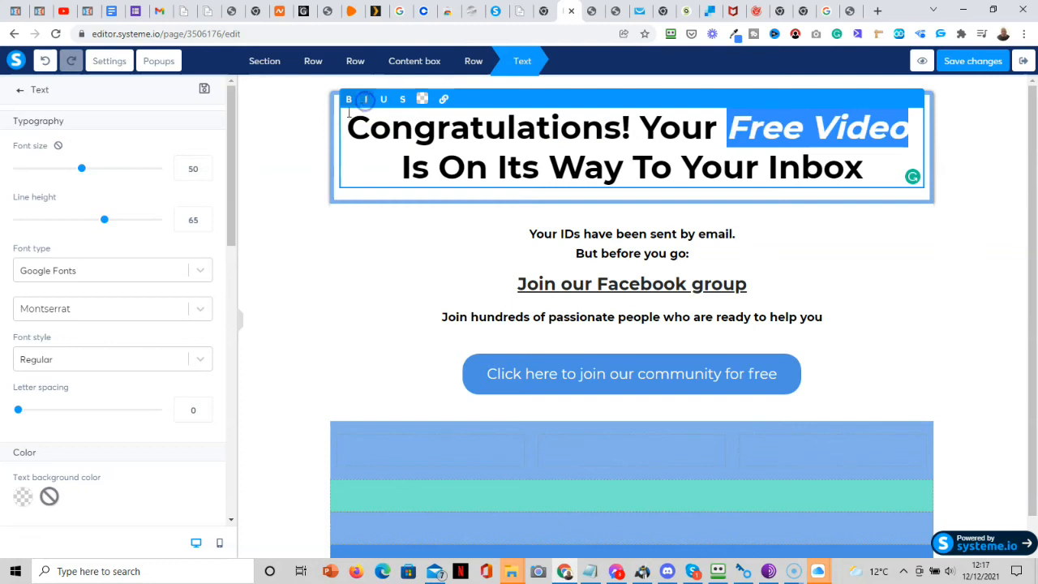
click(367, 100)
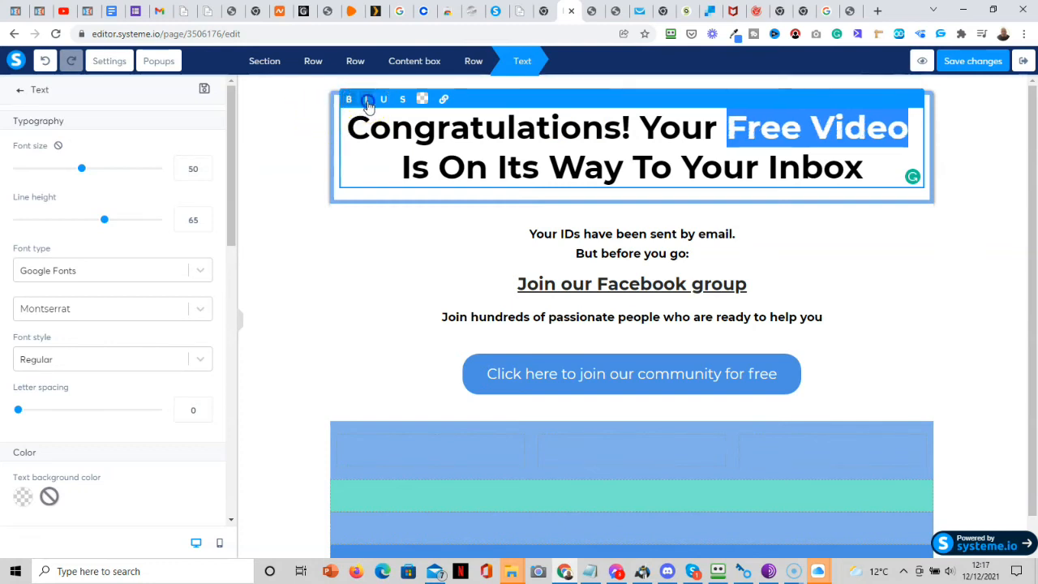
click(383, 99)
click(1017, 173)
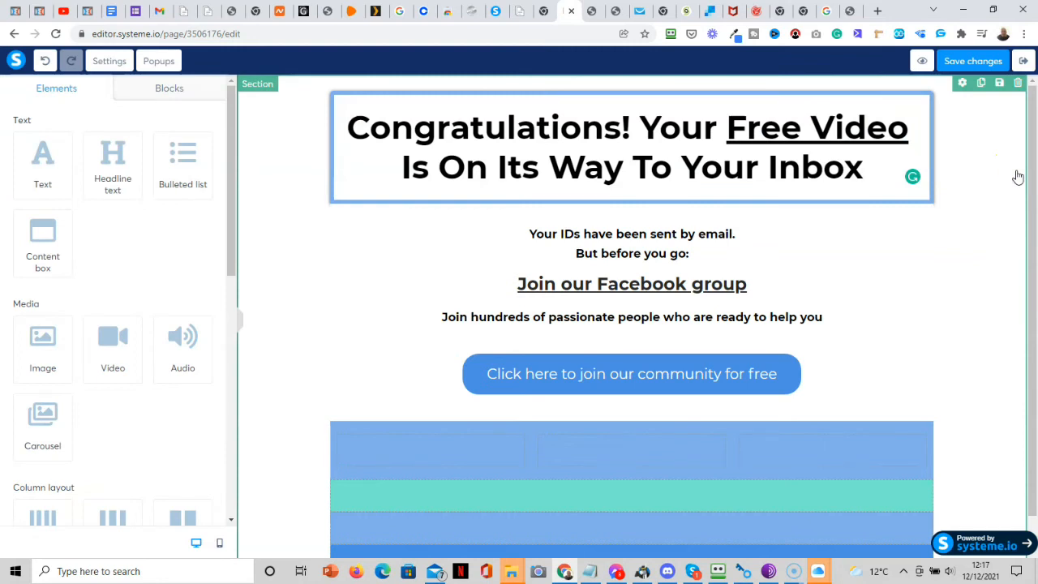
Select the whole headline and set its font size to 45.
click(869, 171)
drag(871, 171, 347, 109)
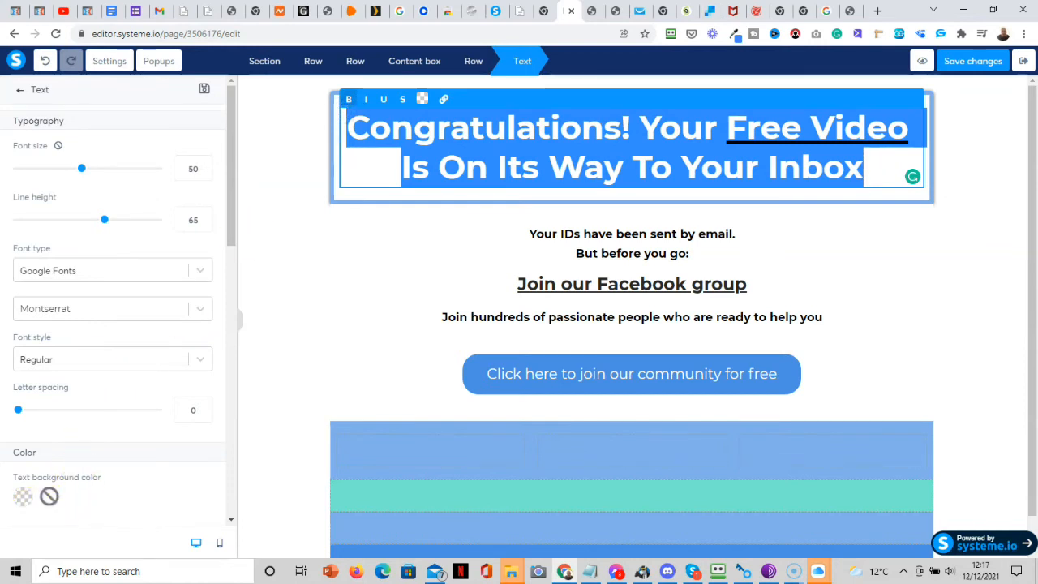
click(42, 537)
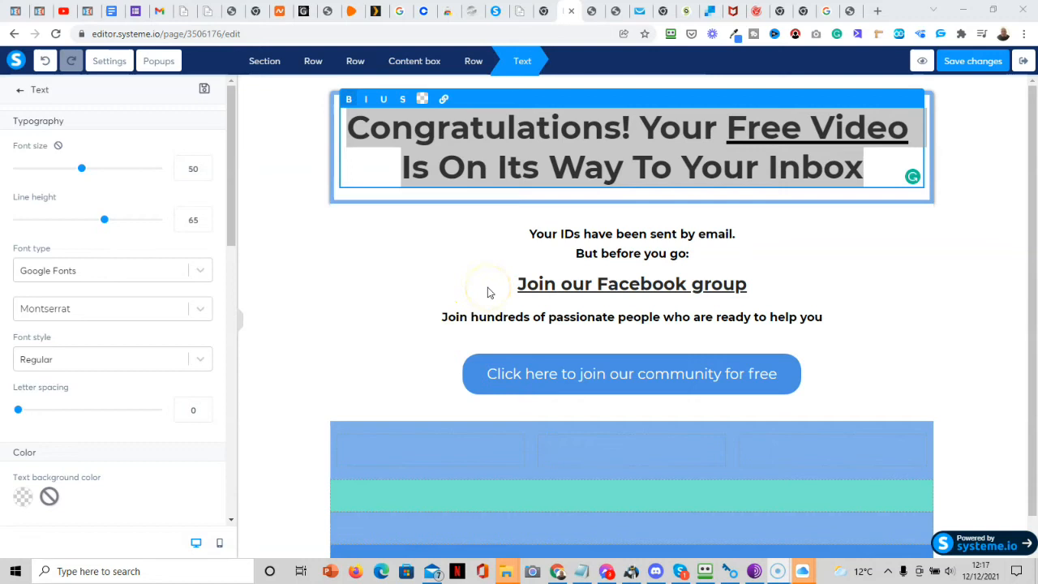
click(848, 118)
click(915, 128)
drag(913, 128, 727, 128)
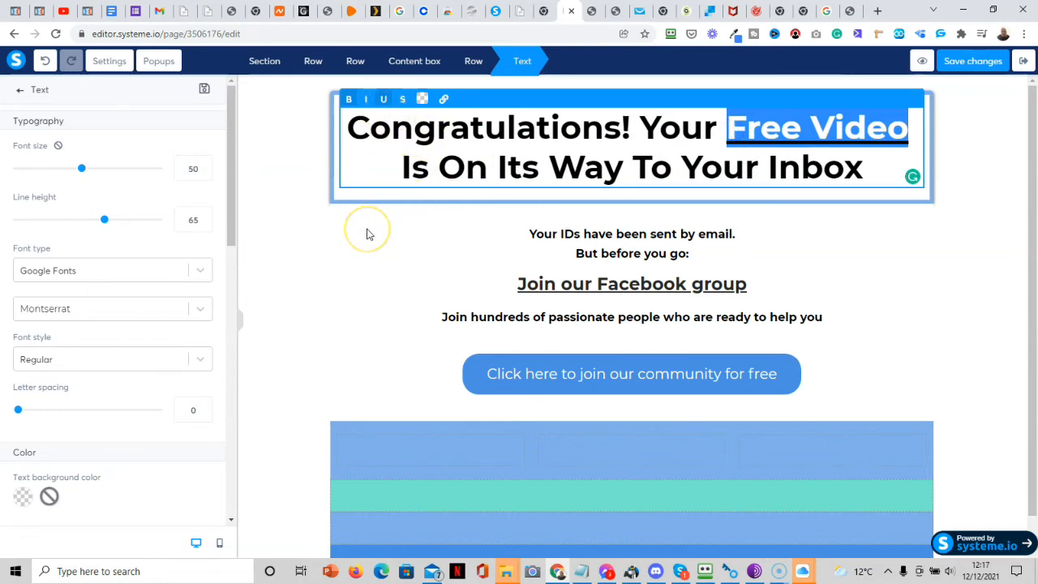
drag(884, 172, 345, 120)
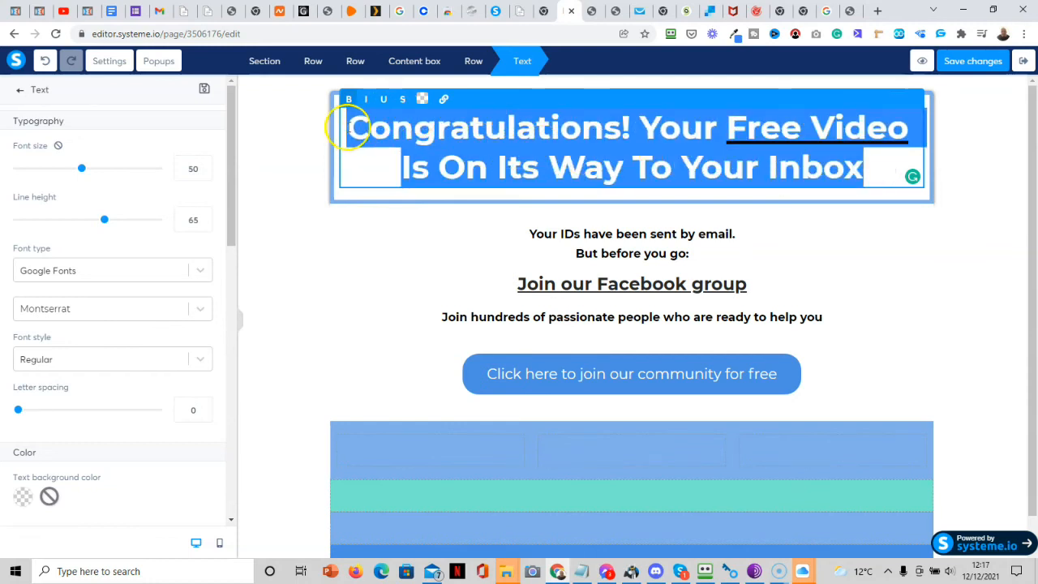
drag(80, 170, 73, 174)
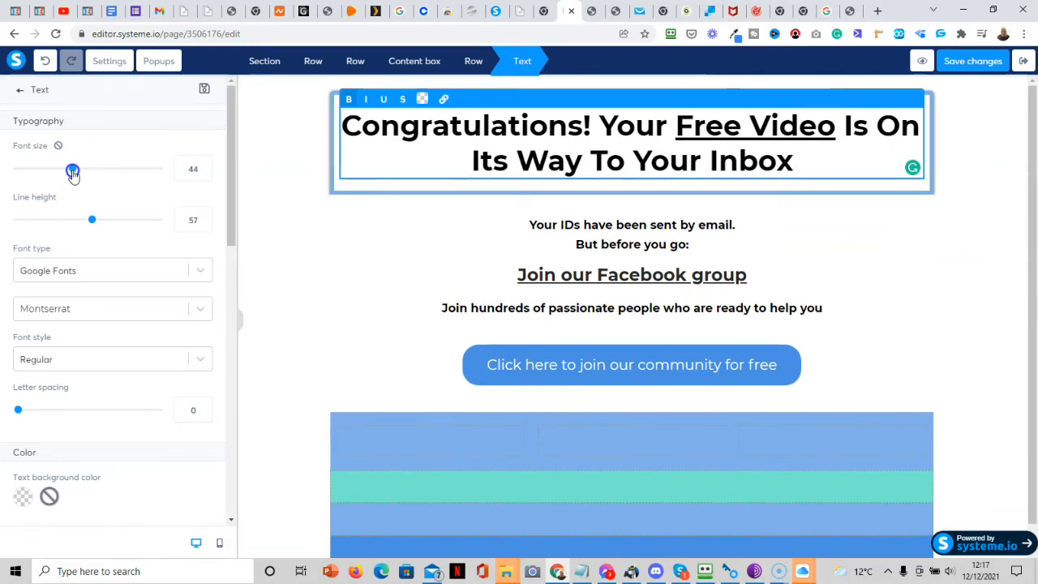
click(205, 166)
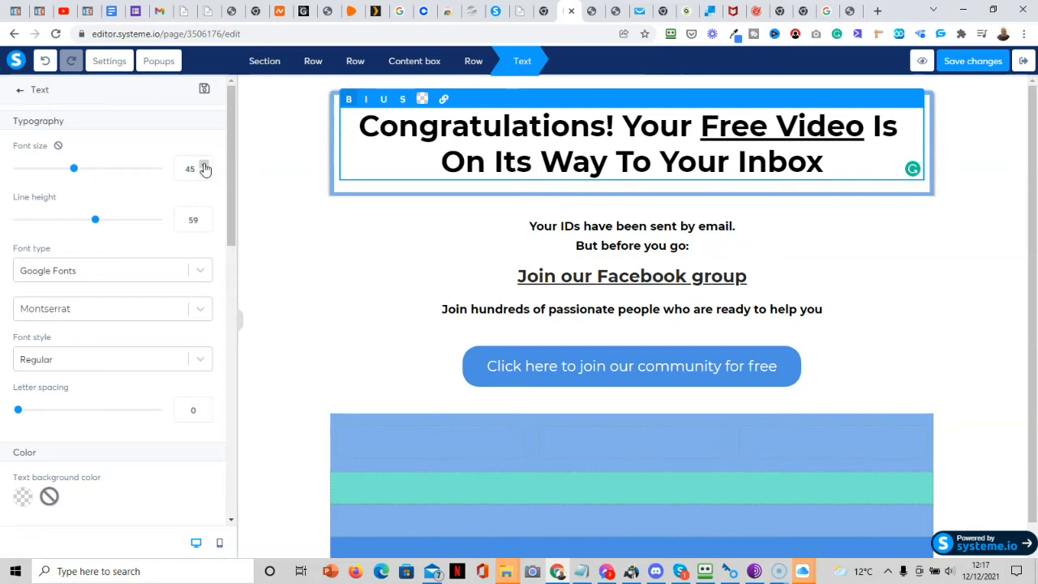
Open the headline row's settings and confirm its background colour is white.
click(346, 192)
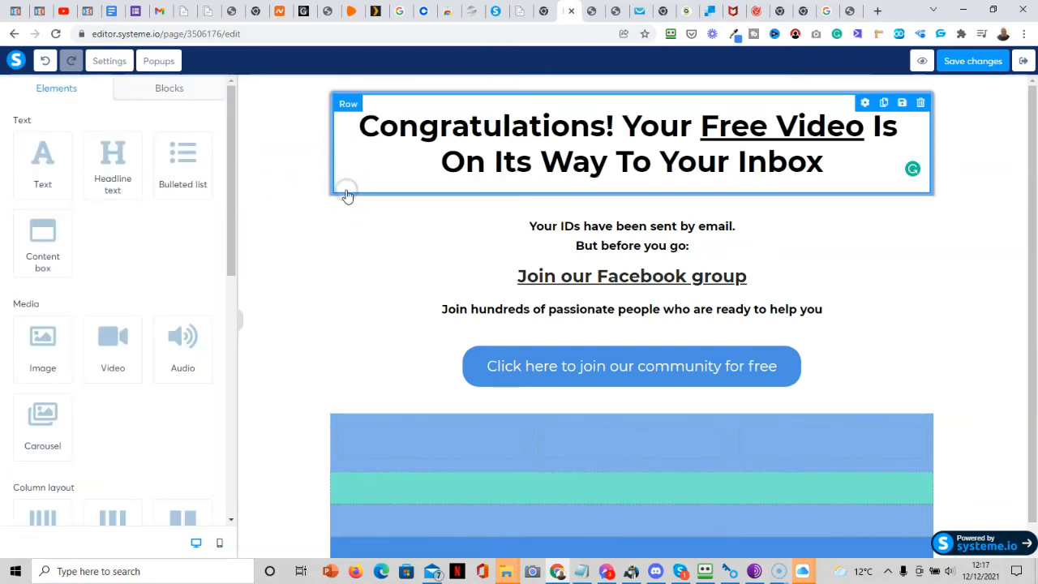
click(347, 192)
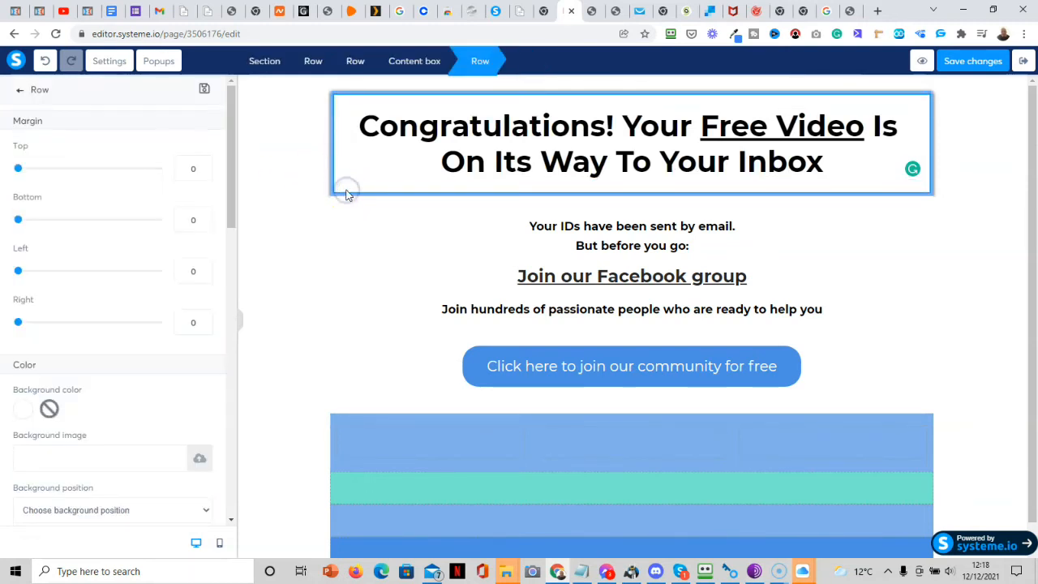
click(25, 412)
click(341, 327)
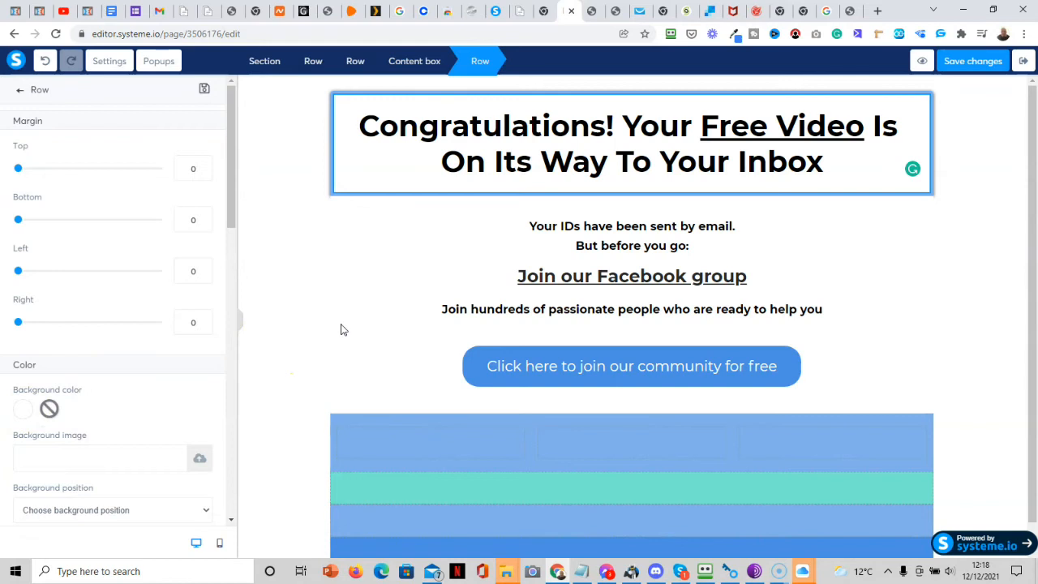
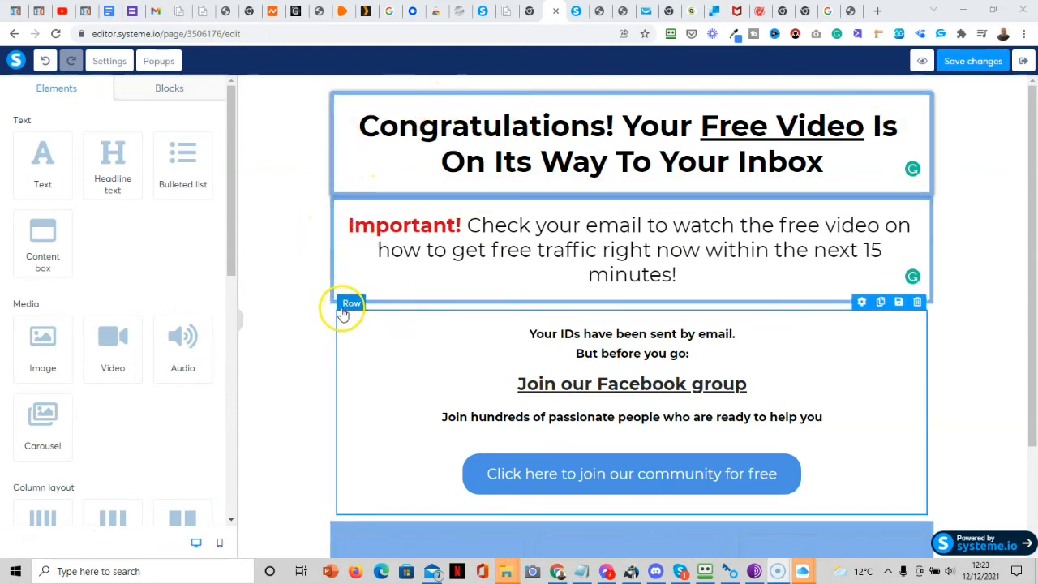
After a quick preview, set the Important! message box's border style to None.
click(925, 60)
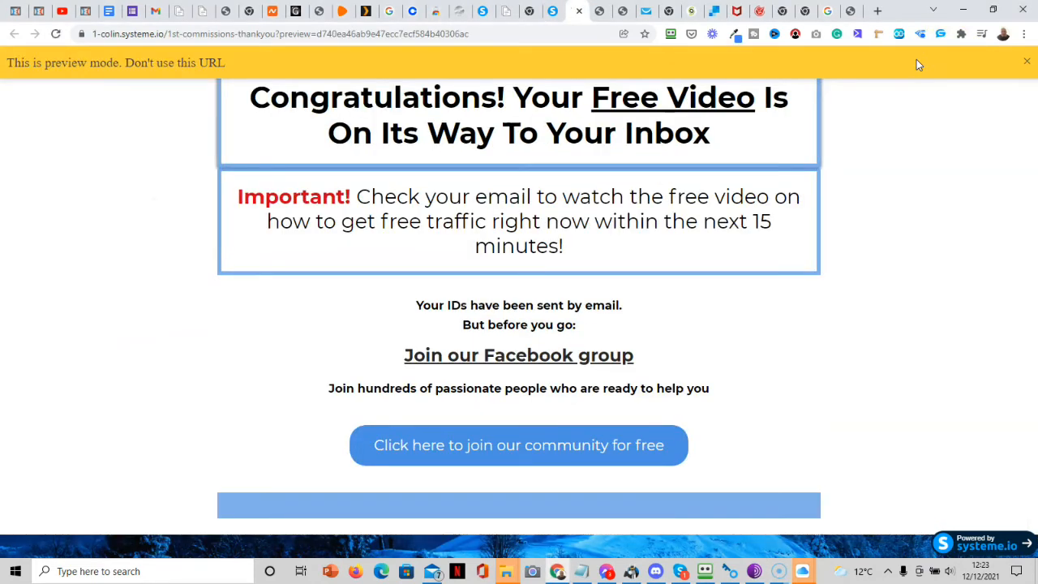
click(550, 16)
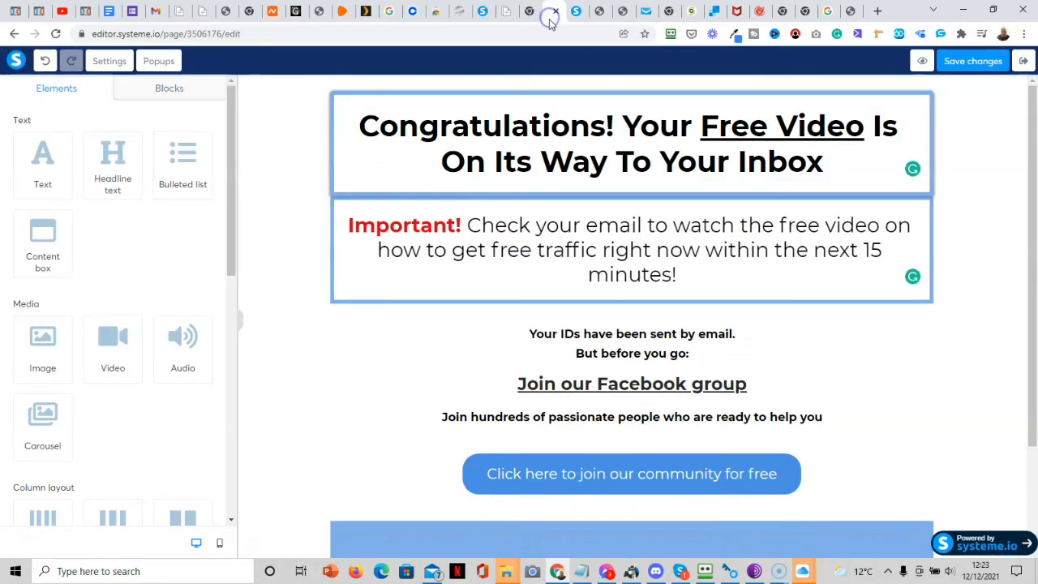
click(334, 270)
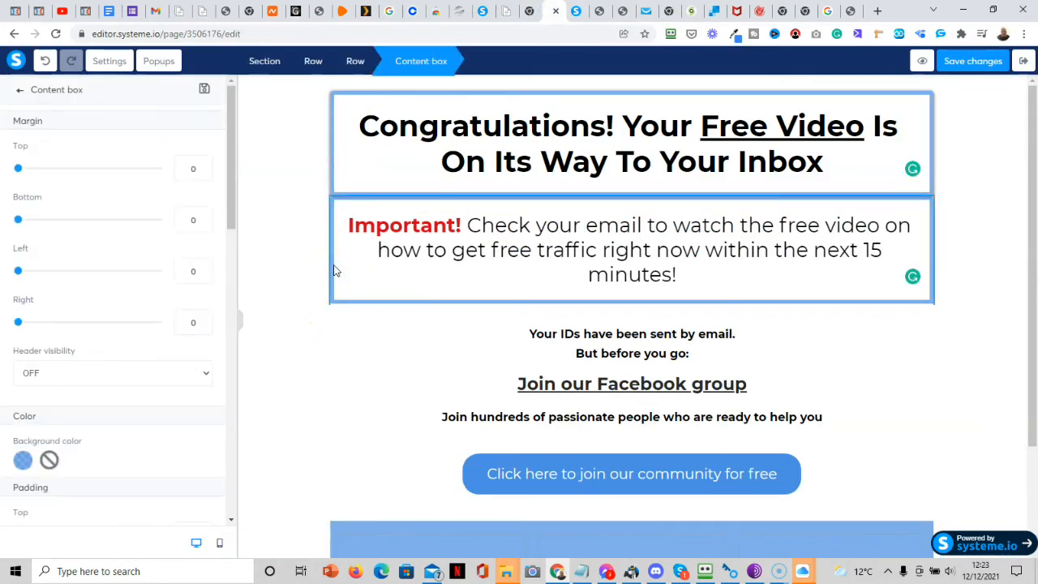
drag(232, 204, 225, 345)
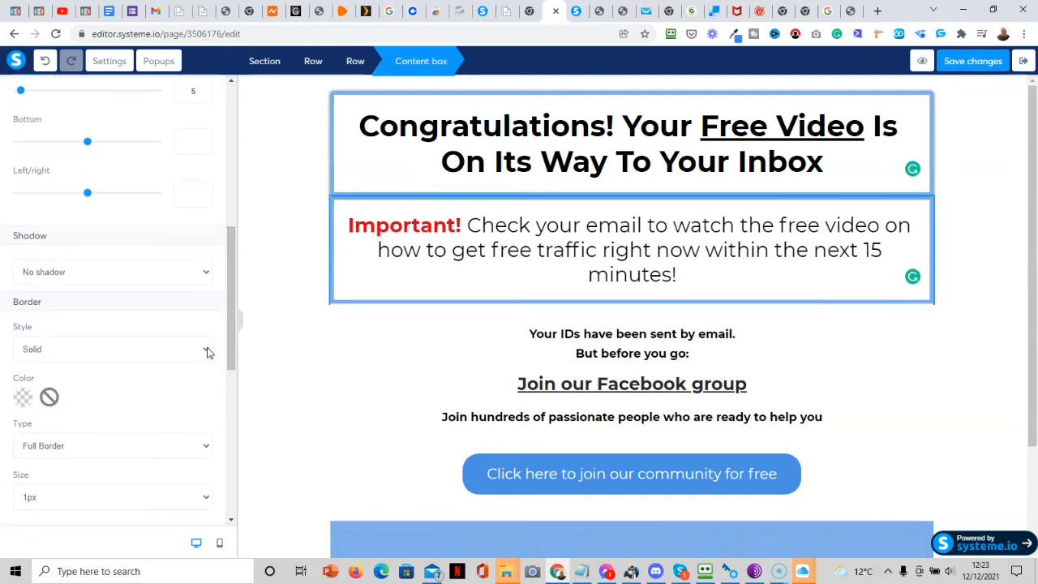
click(205, 350)
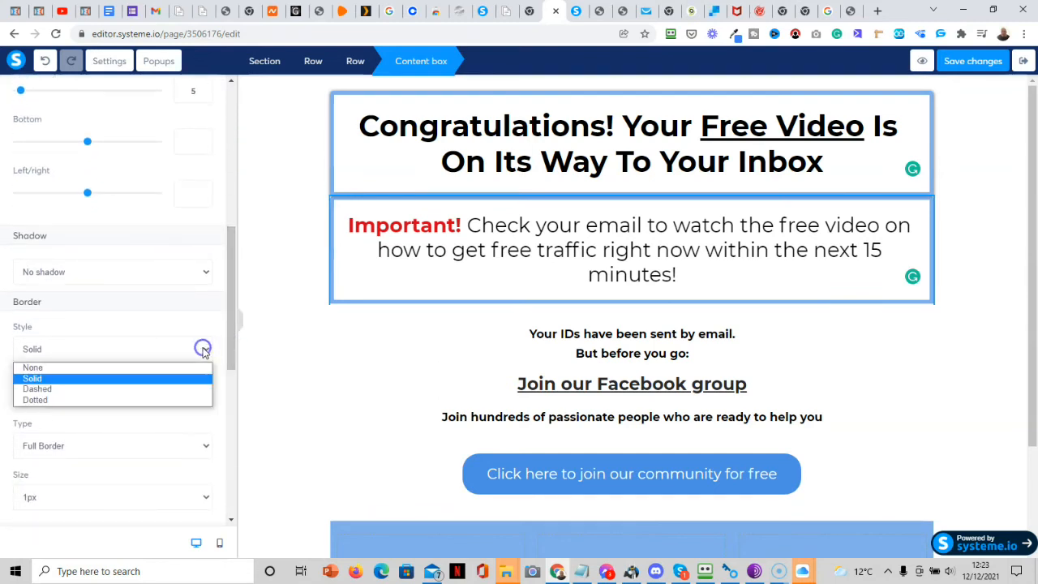
click(141, 370)
Save the thank-you page and check the borderless box in preview.
click(308, 393)
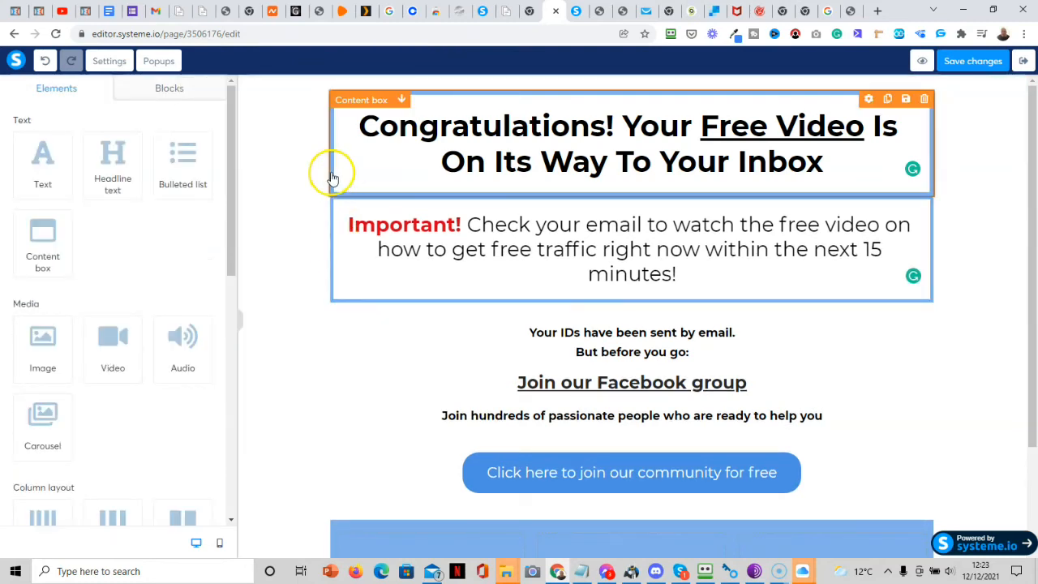
click(958, 63)
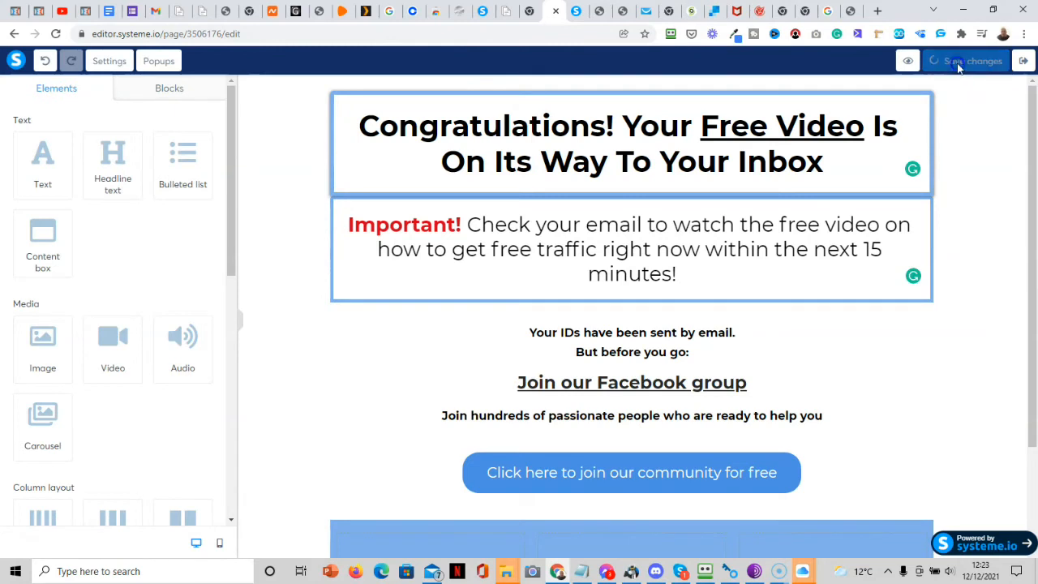
click(923, 62)
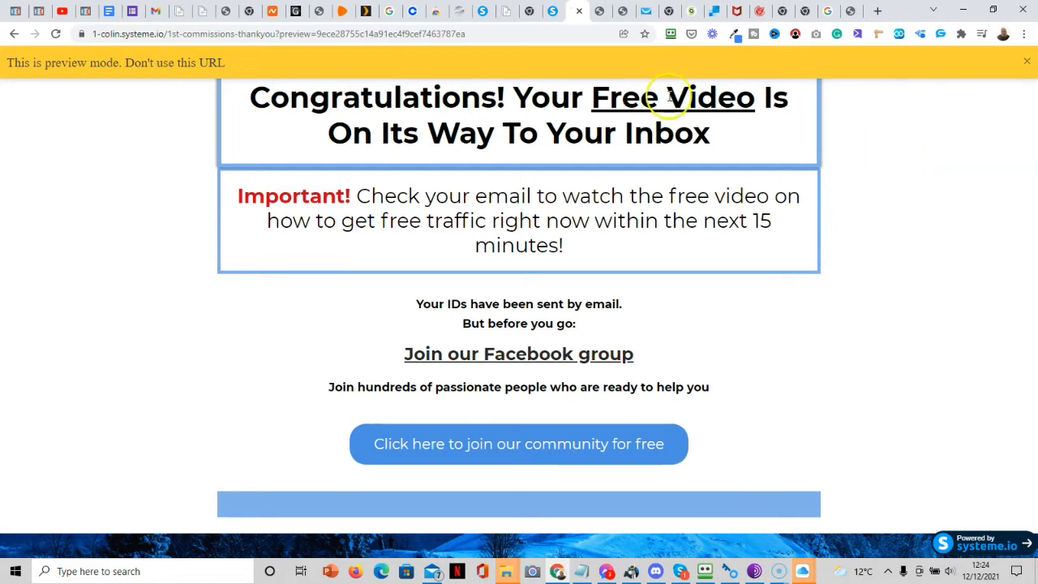
click(558, 16)
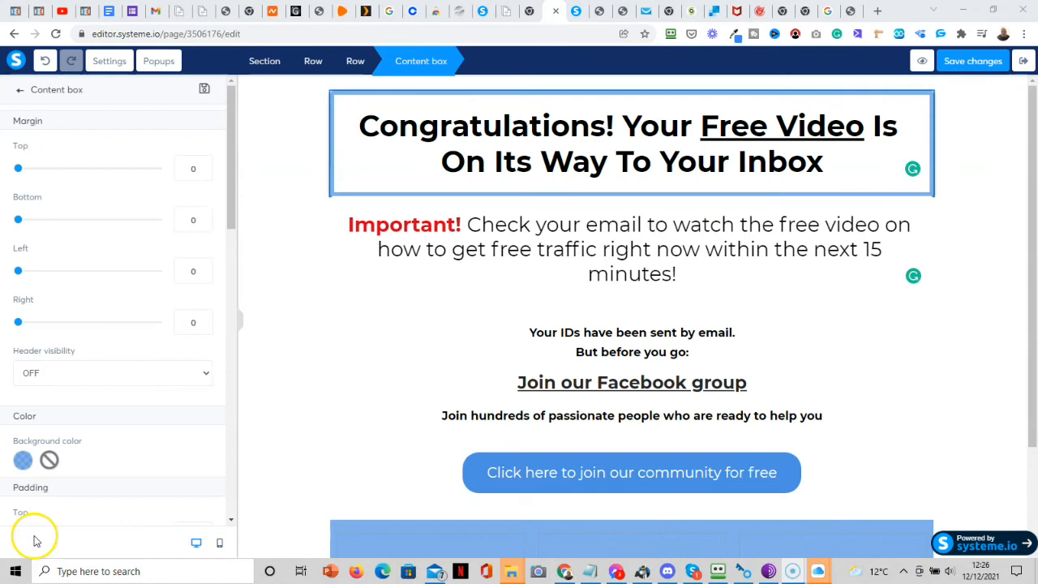
Change the Congratulations headline box's background colour to white (ffffff).
click(24, 460)
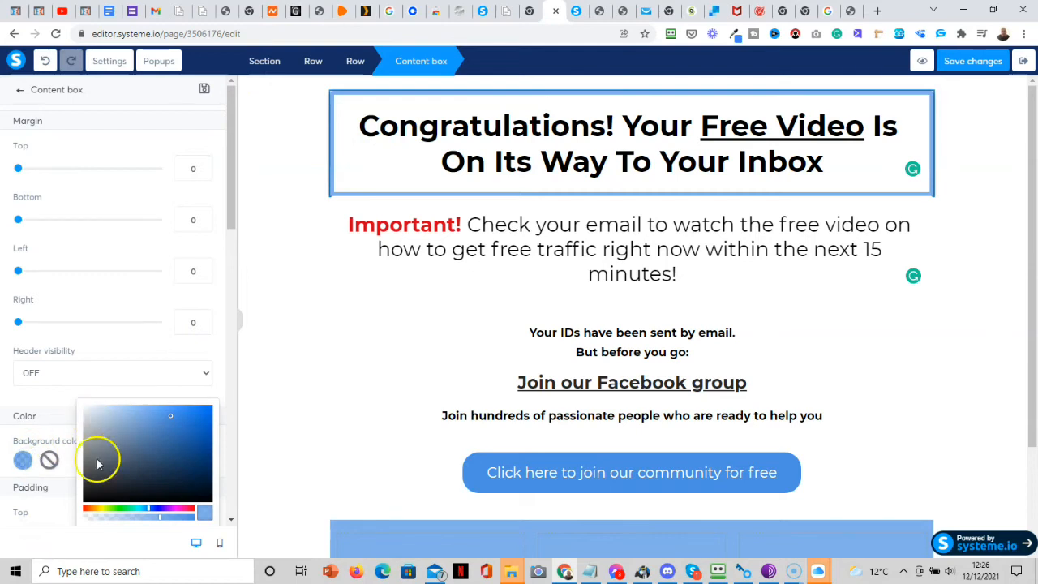
click(87, 412)
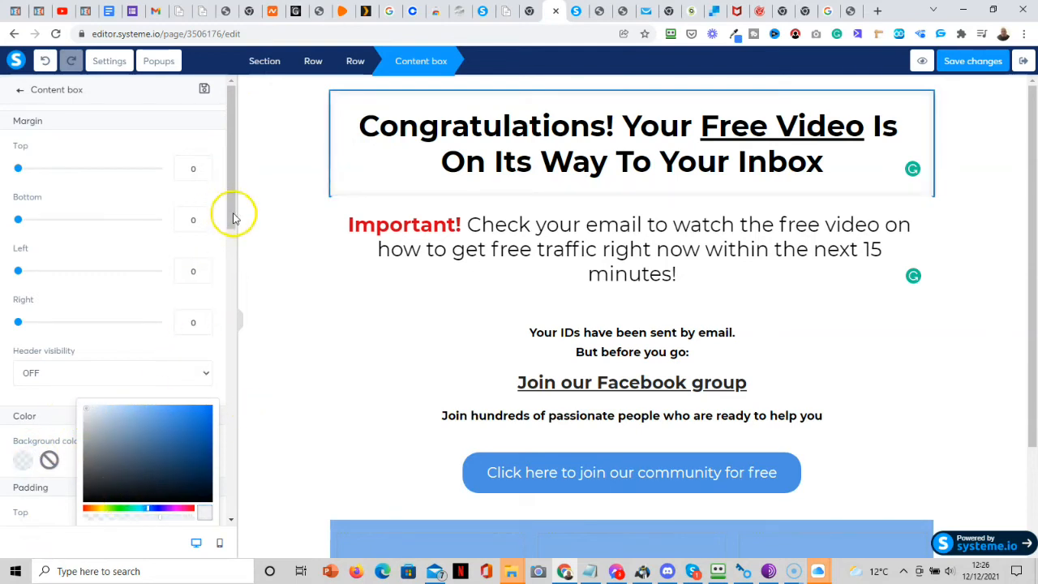
click(231, 251)
drag(233, 220, 229, 268)
click(23, 309)
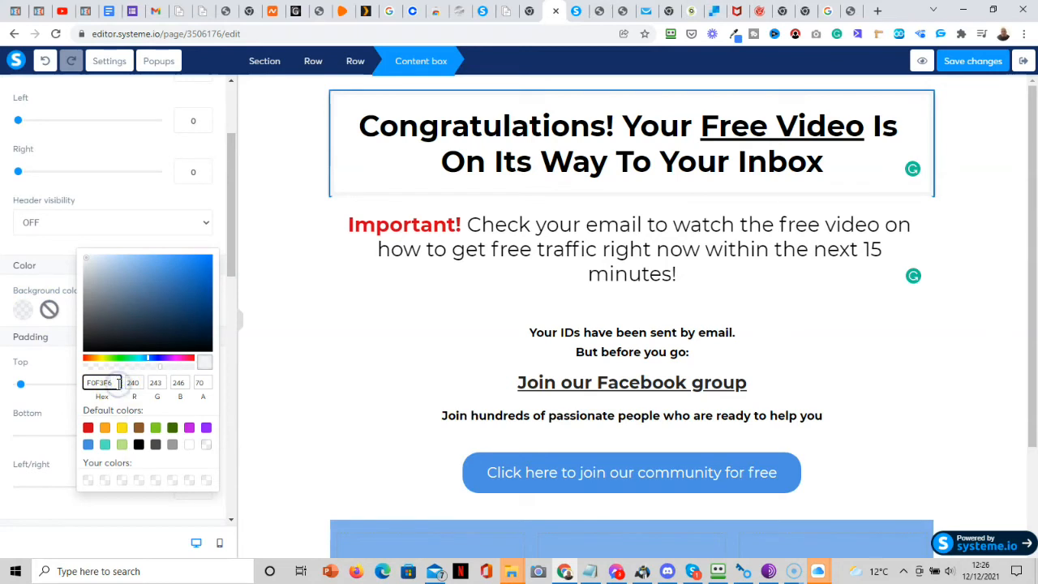
key(BackSpace)
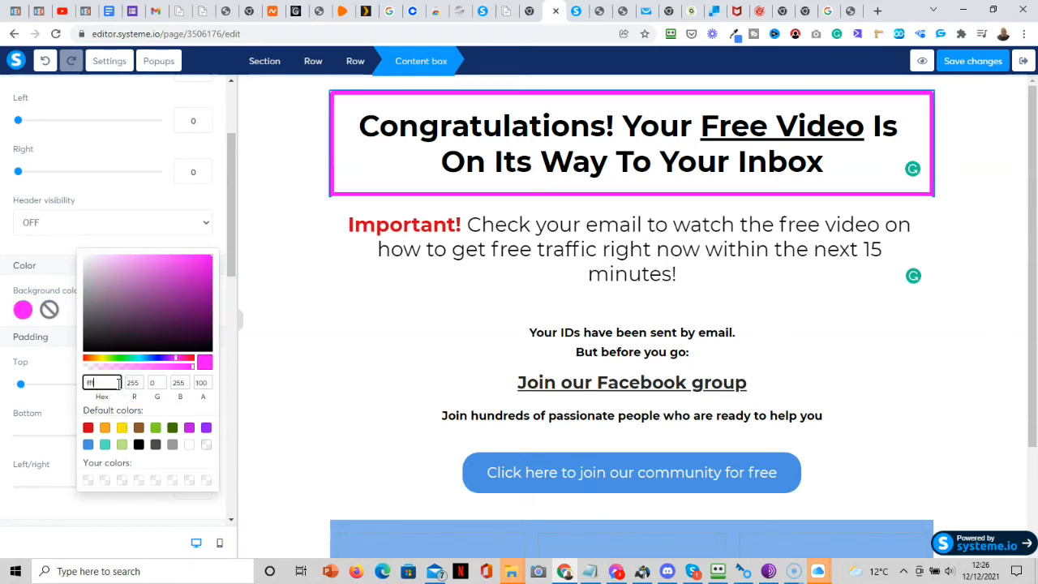
text(ffff)
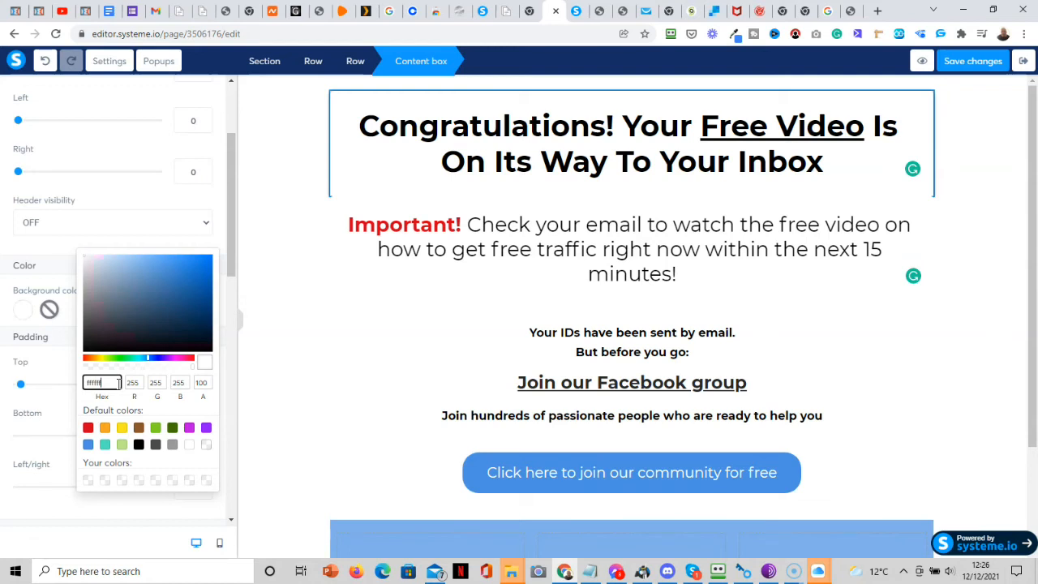
click(295, 234)
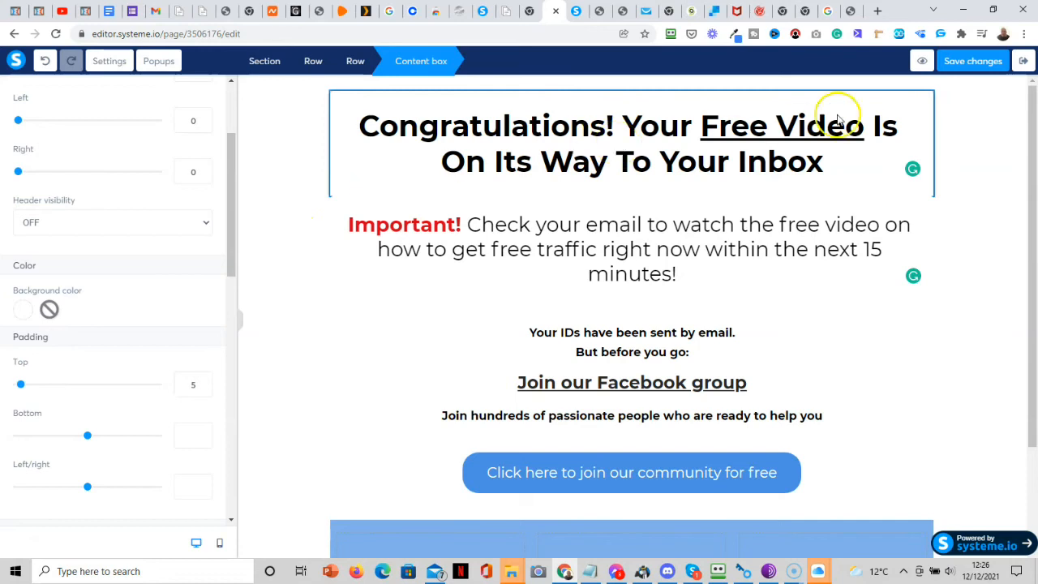
Save the page and confirm the white headline background in preview.
click(963, 62)
click(922, 63)
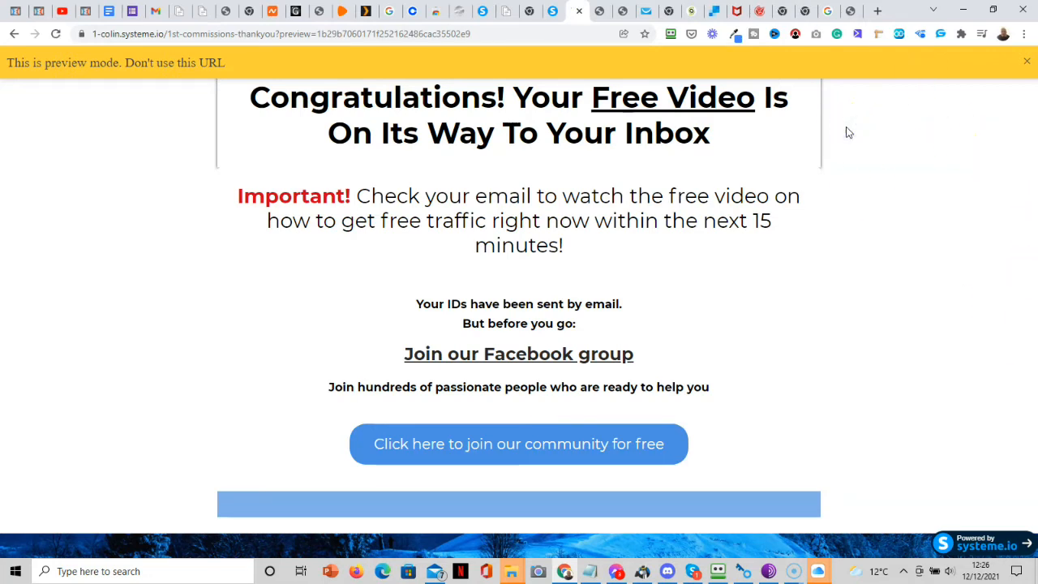
click(551, 13)
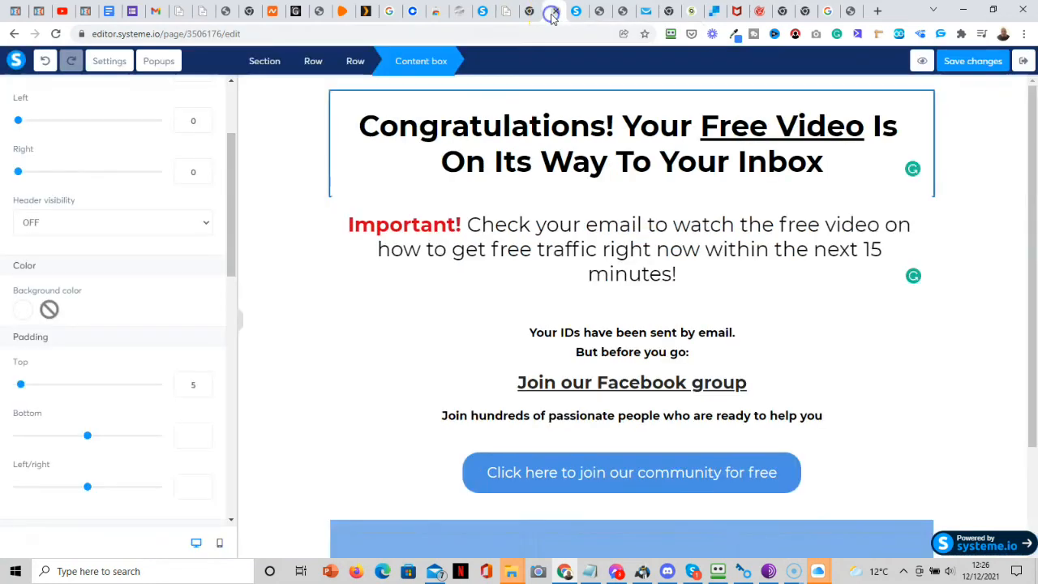
click(329, 155)
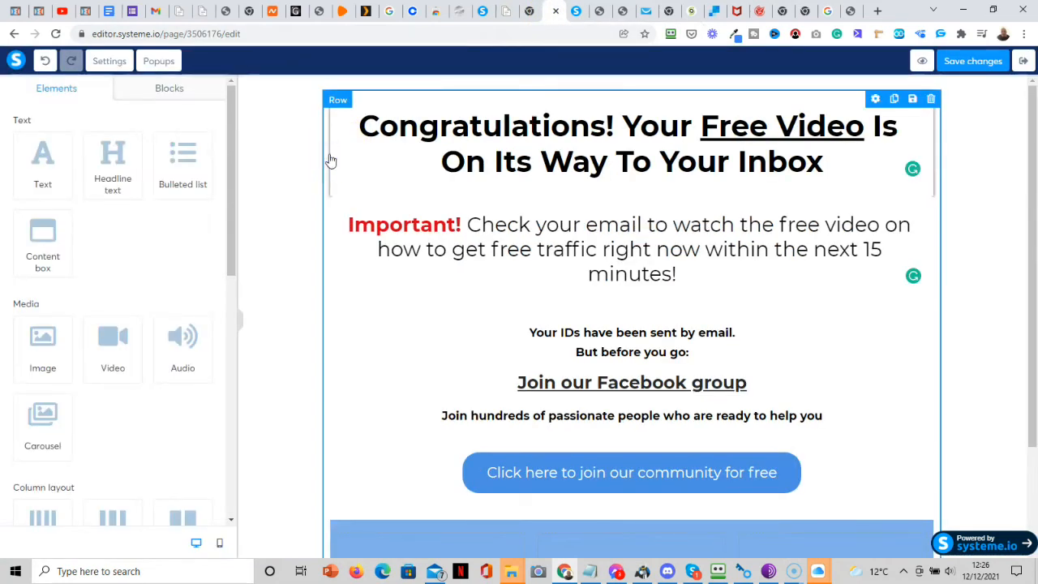
Remove the Congratulations headline box's shadow, set its border style to None, and save.
click(331, 162)
drag(239, 213, 229, 335)
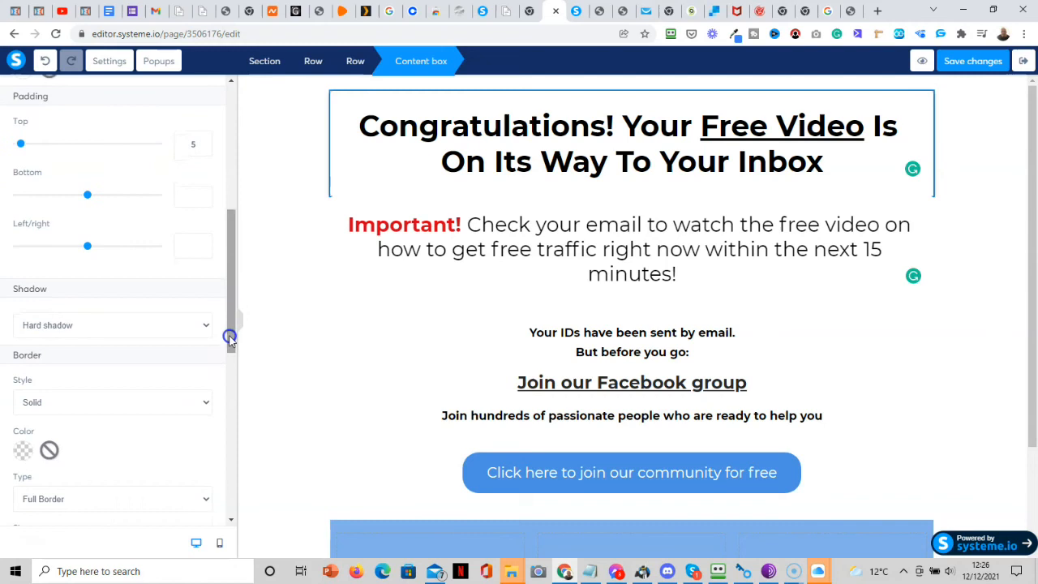
click(146, 327)
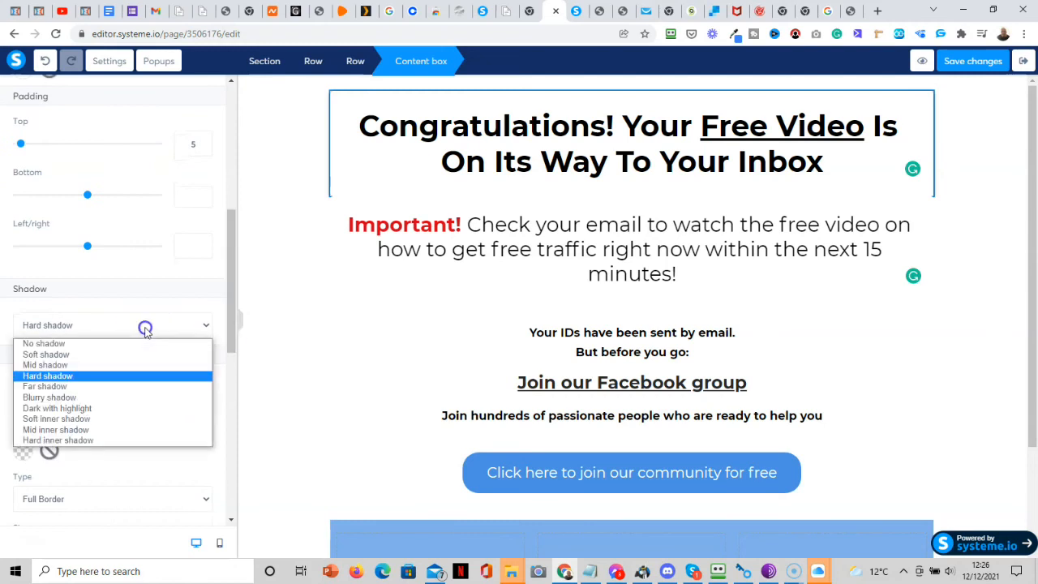
click(76, 343)
click(80, 405)
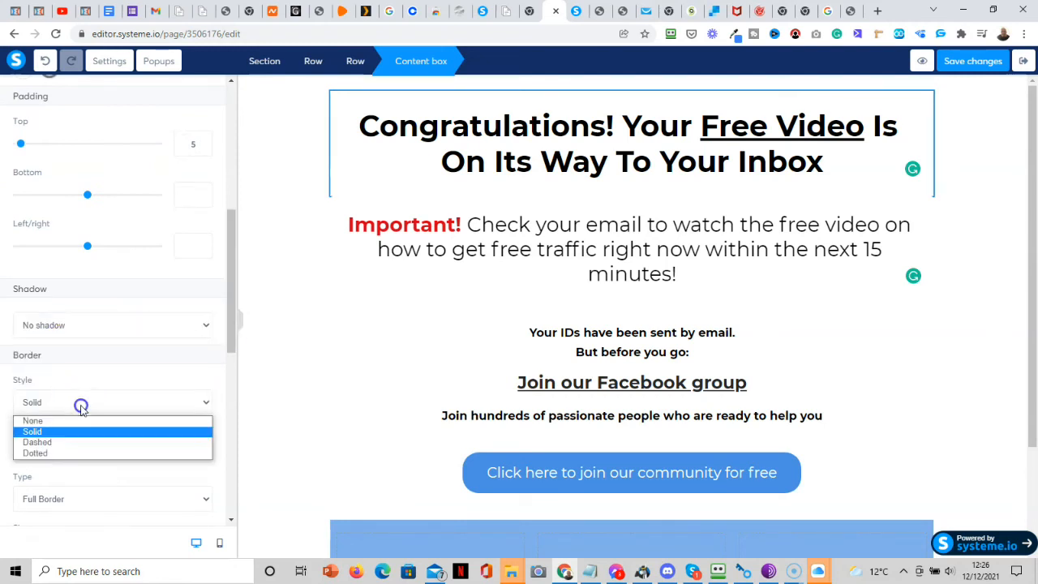
click(62, 422)
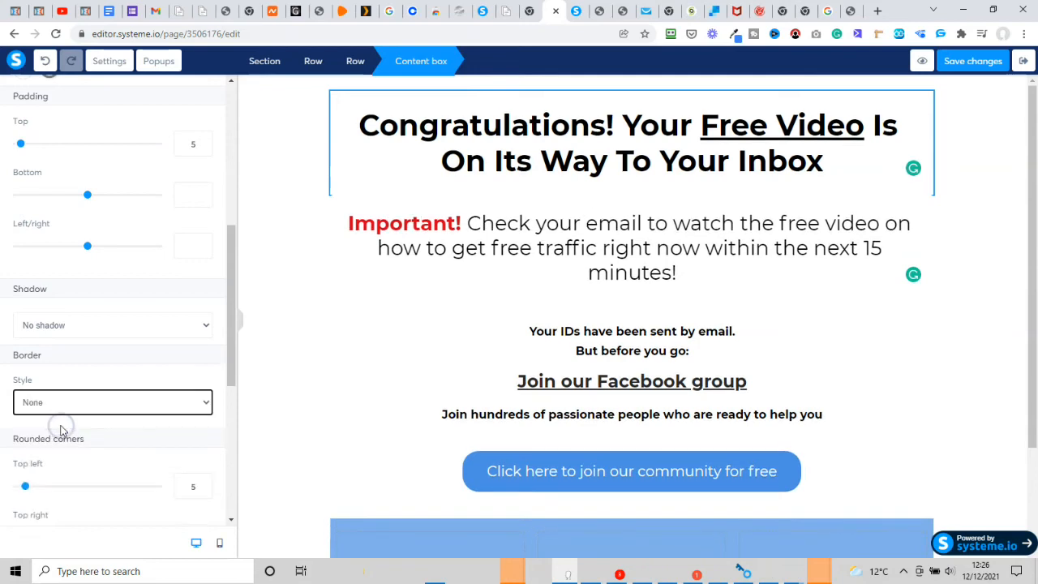
click(957, 69)
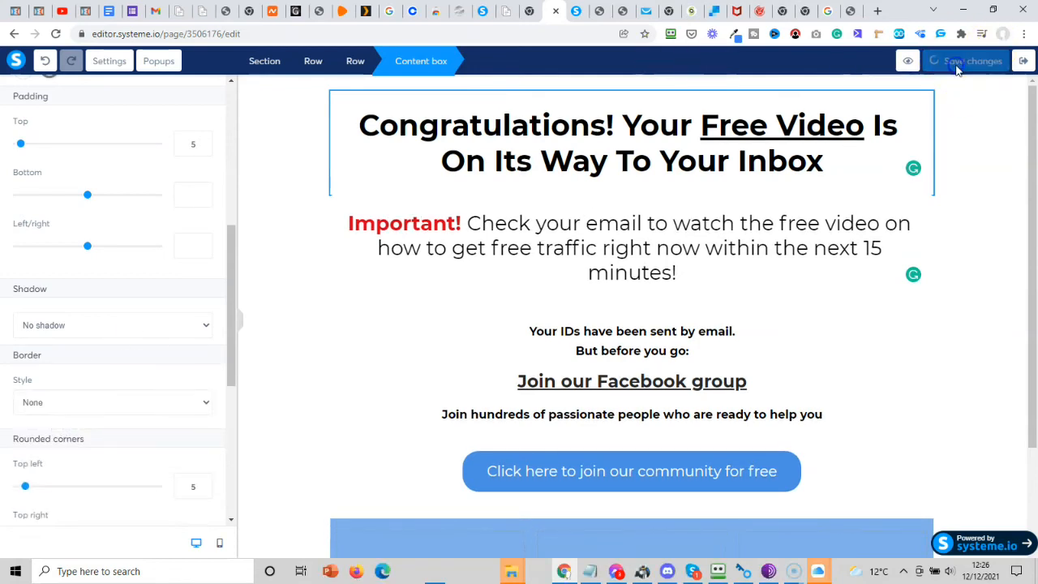
Reload the preview to confirm the borderless headline, then return to the editor.
click(575, 13)
click(495, 35)
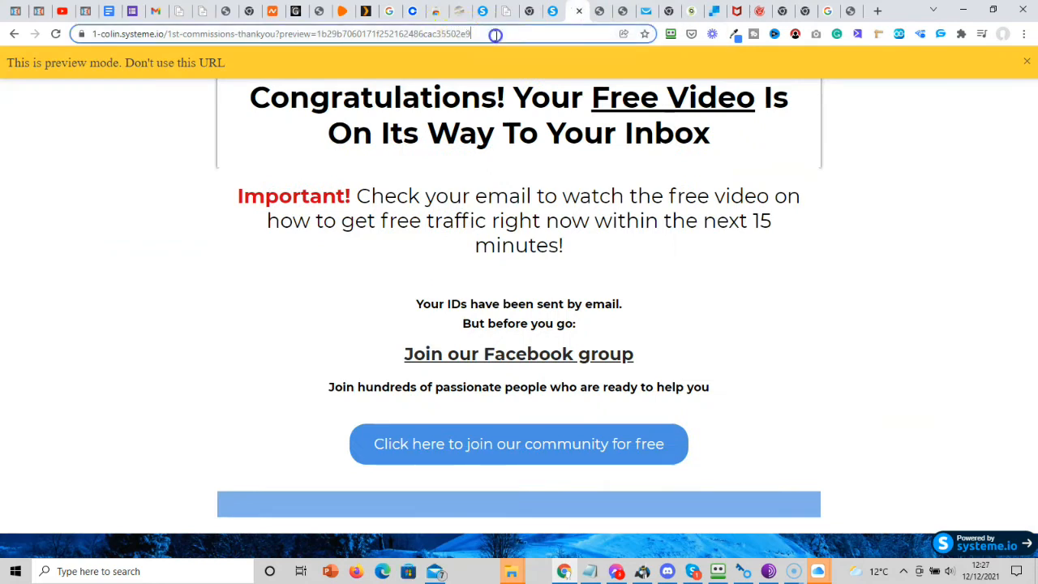
key(Return)
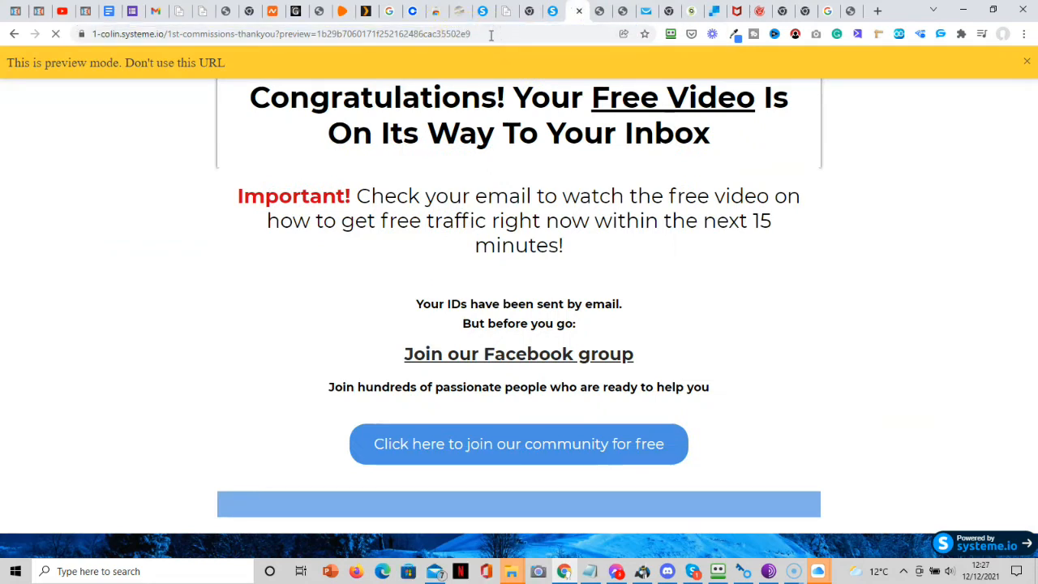
click(491, 34)
key(Return)
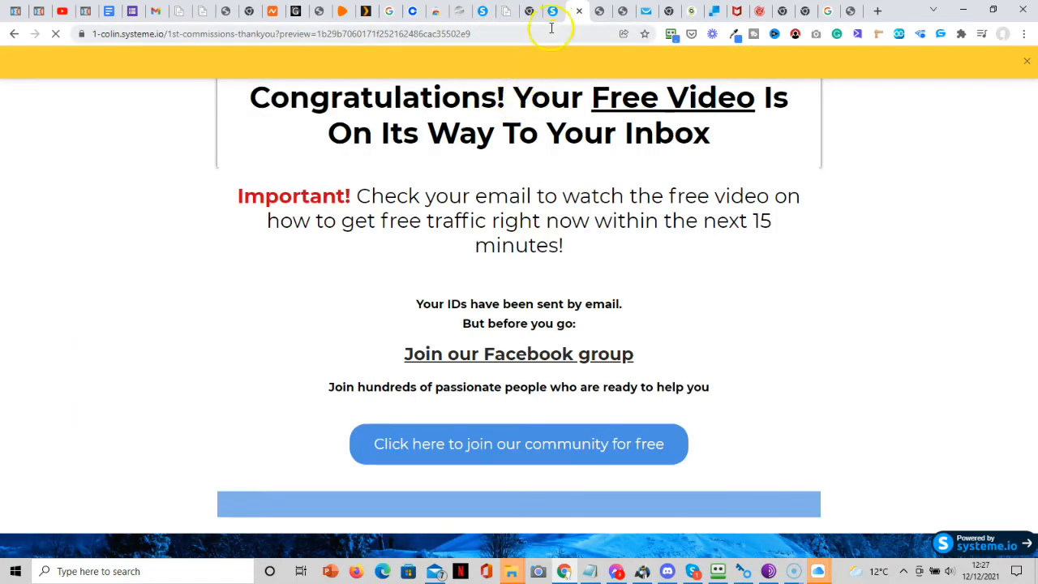
click(547, 15)
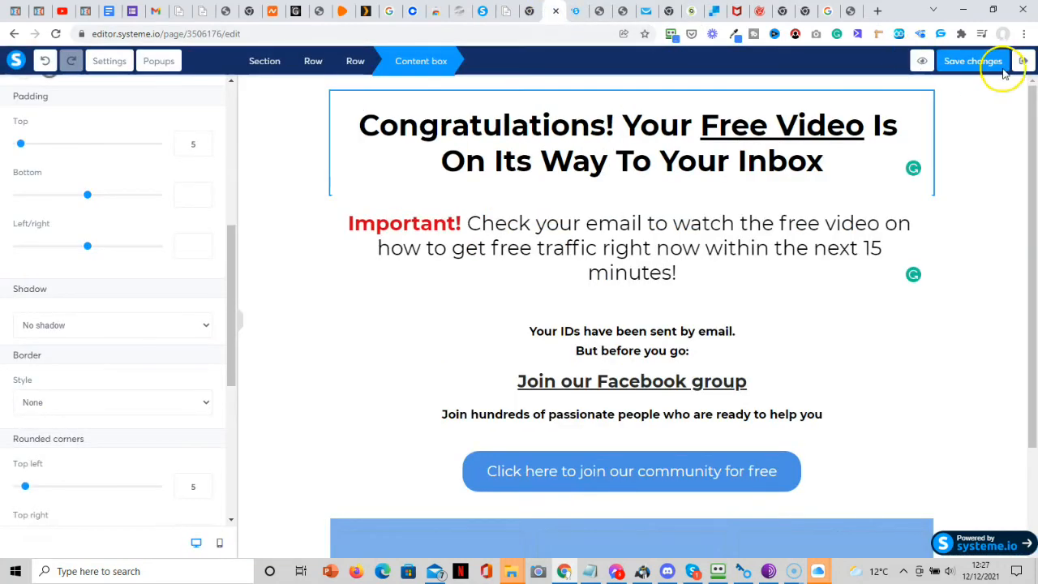
click(919, 65)
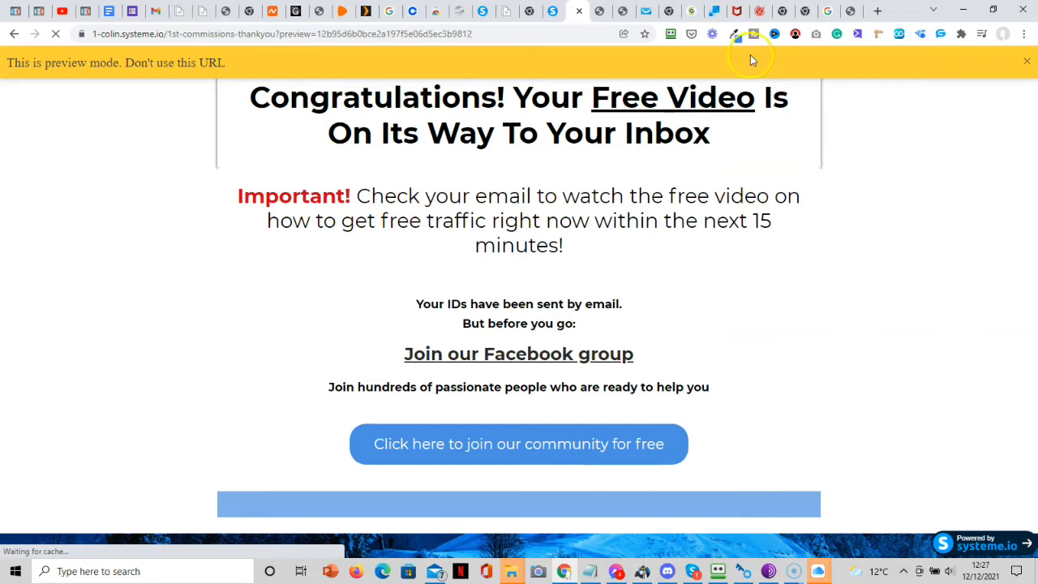
click(553, 15)
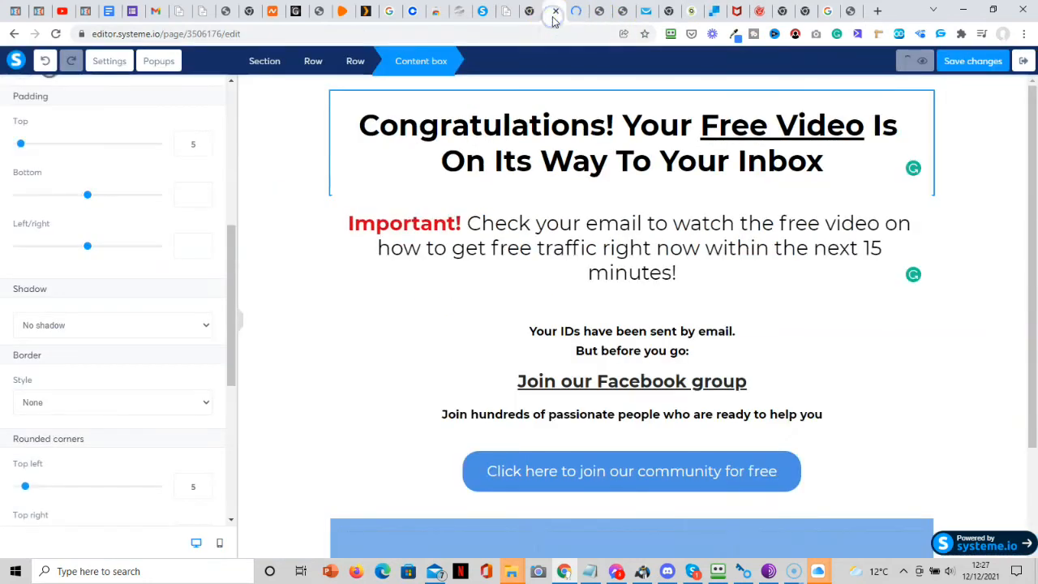
click(579, 18)
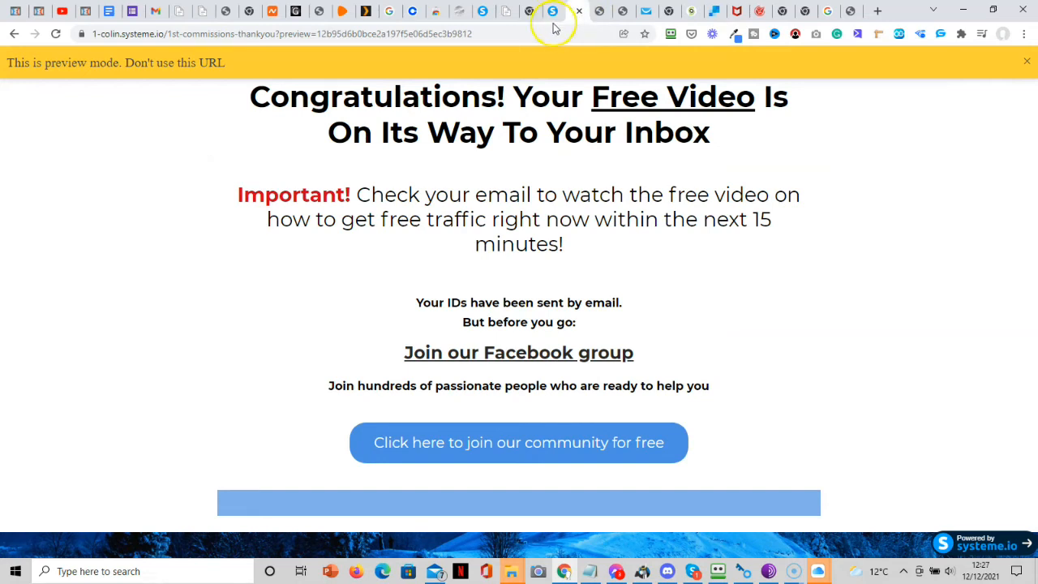
click(554, 23)
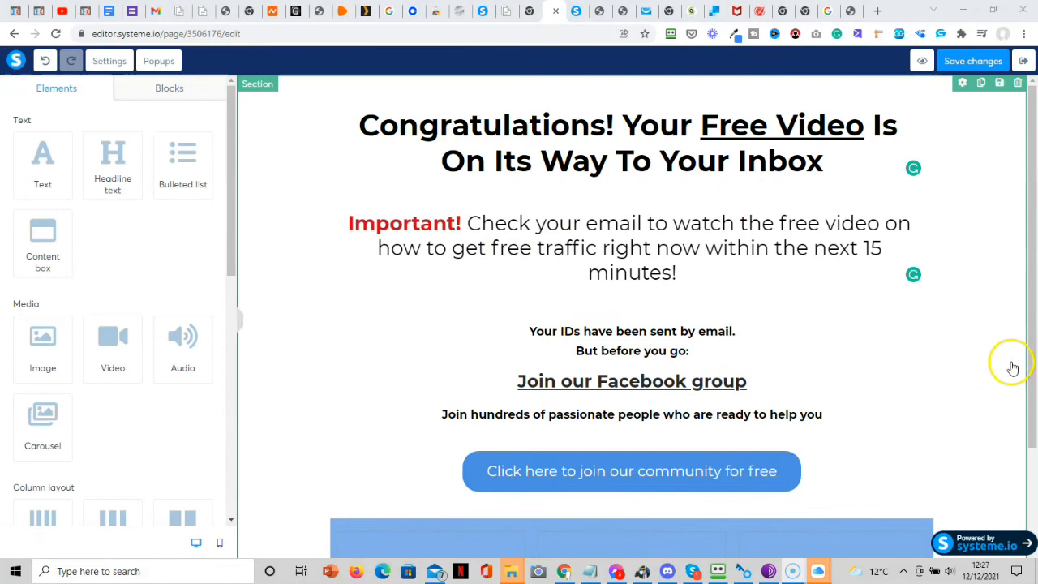
Delete the top three blue placeholder rows beneath the community button.
scroll(1034, 395, down, 3)
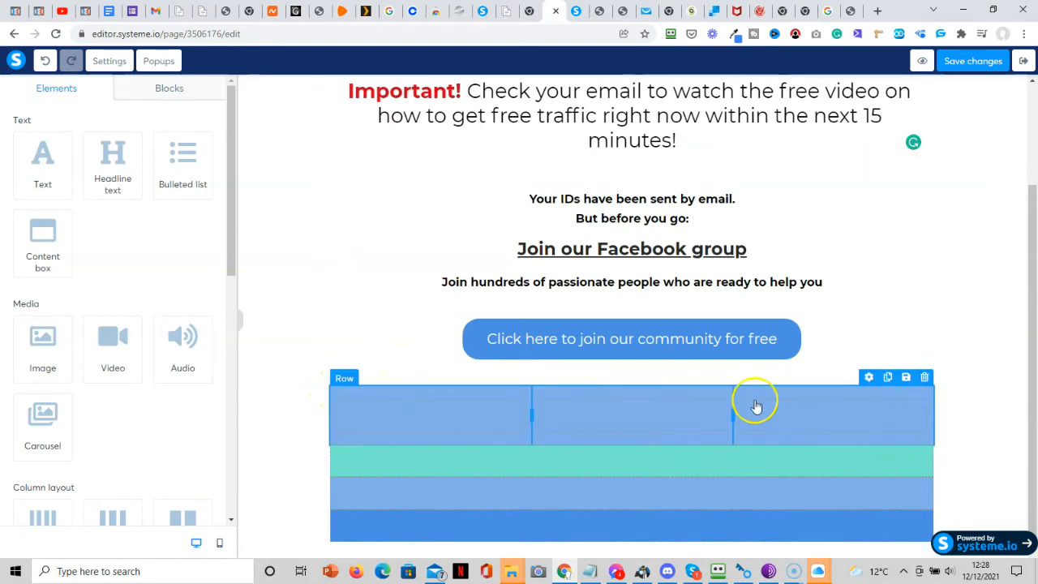
click(925, 378)
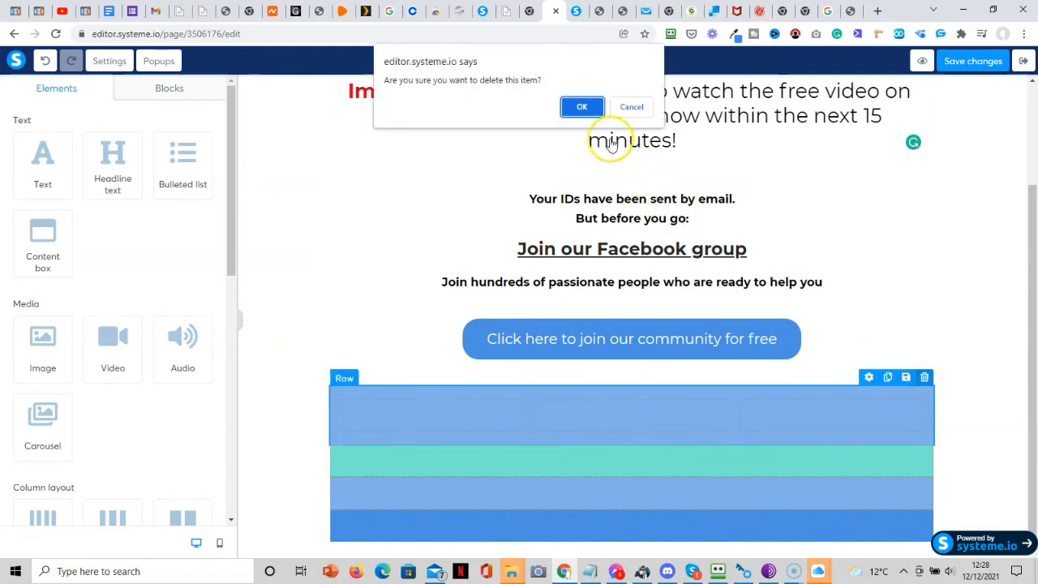
click(584, 107)
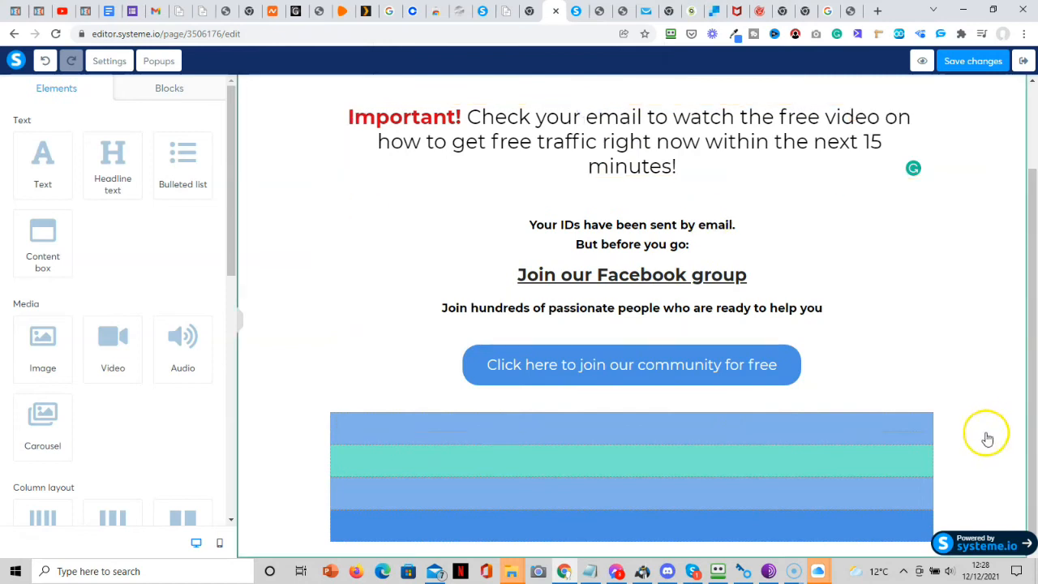
click(924, 405)
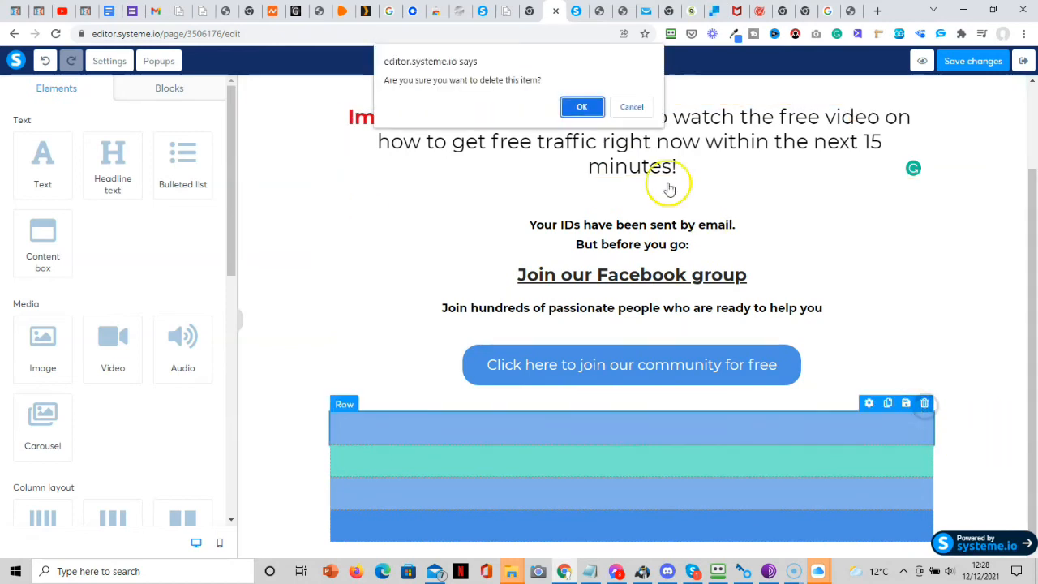
click(582, 106)
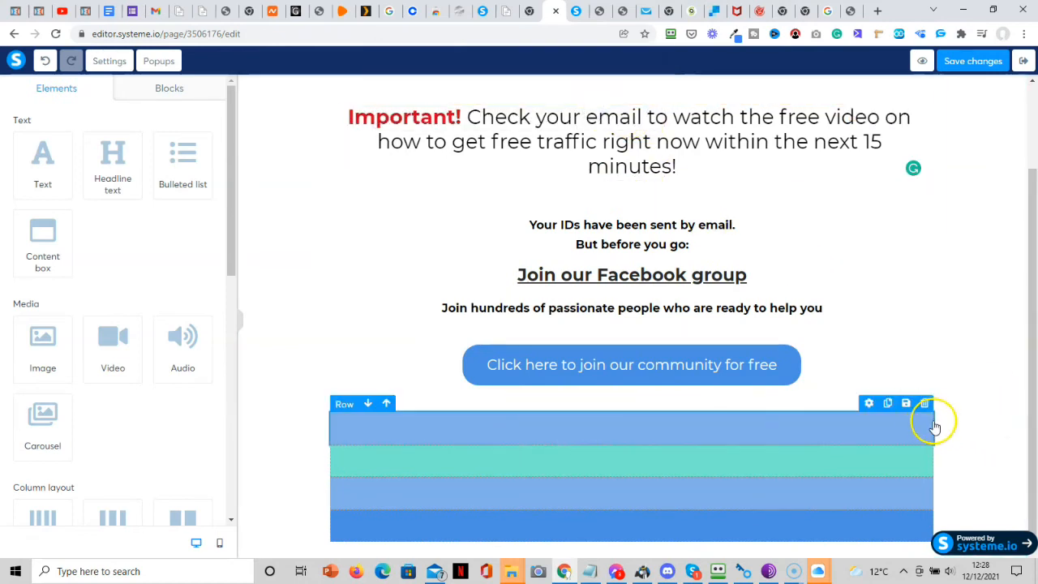
click(924, 404)
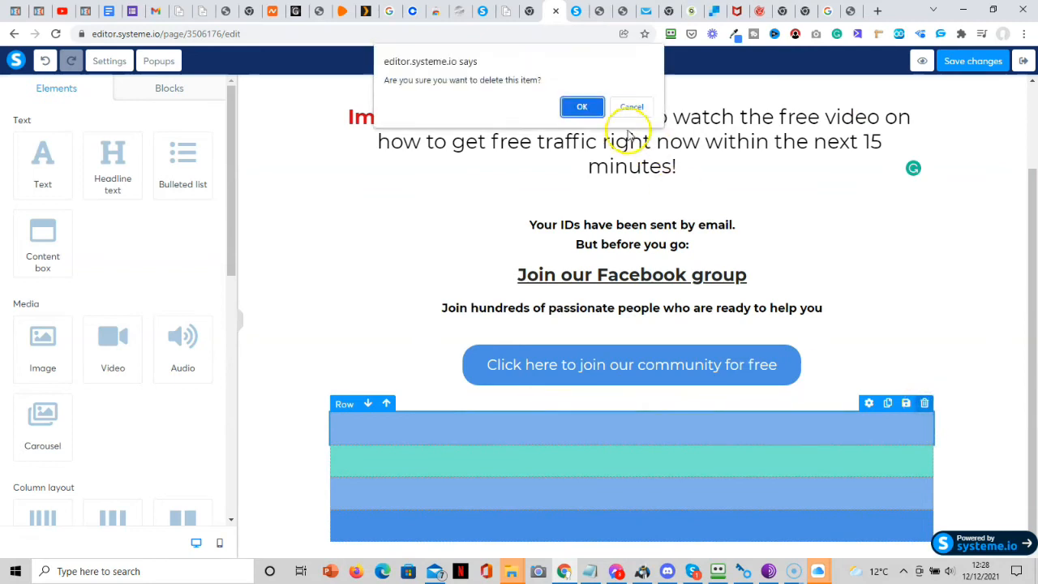
click(591, 107)
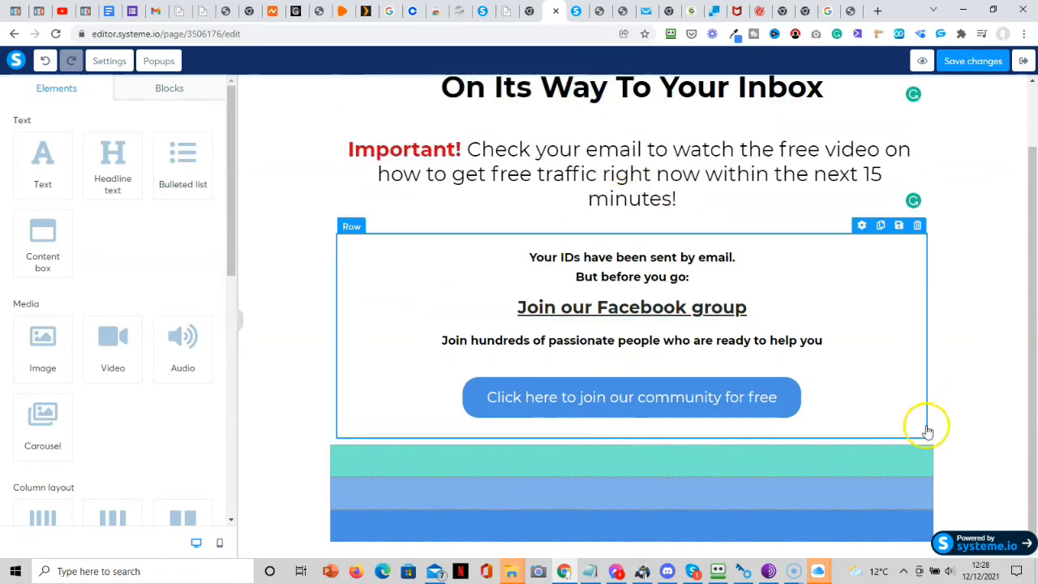
Delete the teal row and the remaining two blue rows.
mouse_move(934, 455)
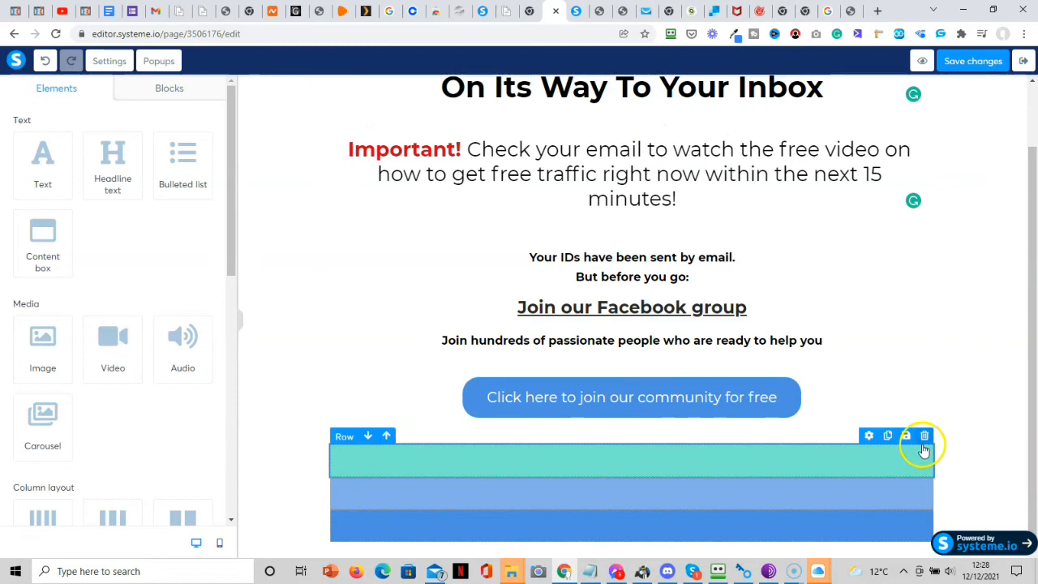
click(925, 436)
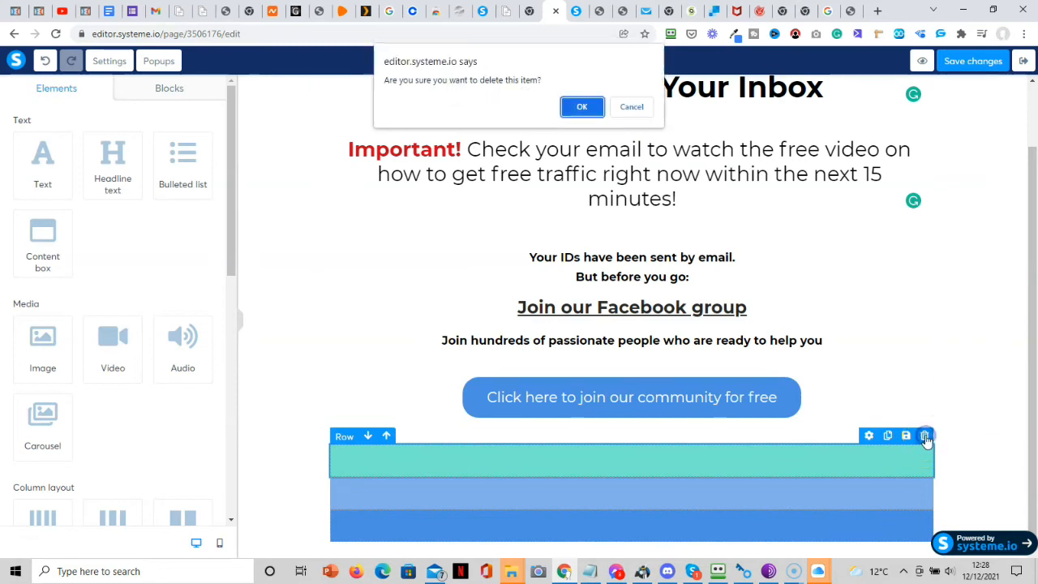
click(588, 106)
mouse_move(929, 492)
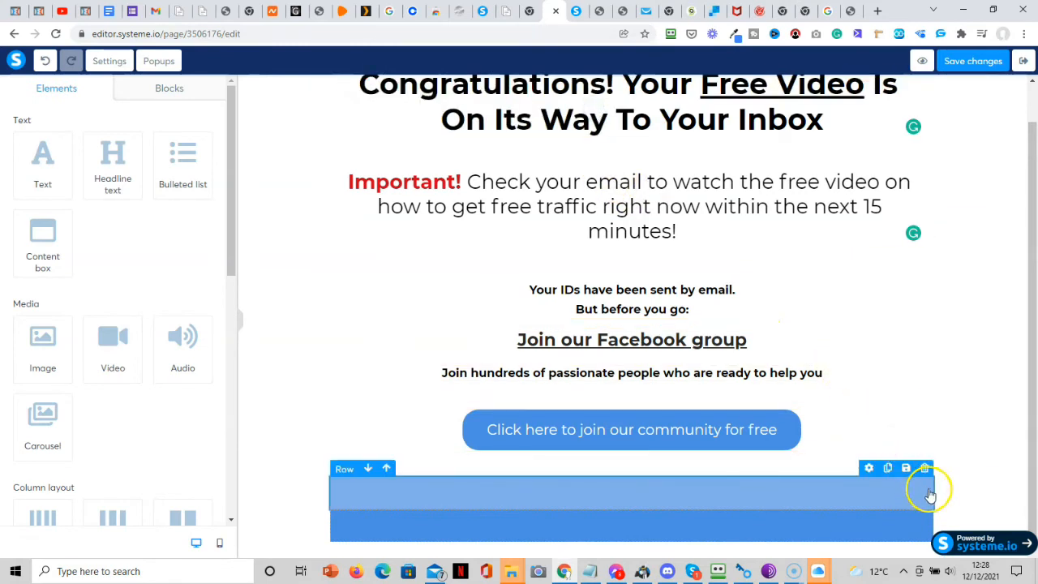
click(925, 469)
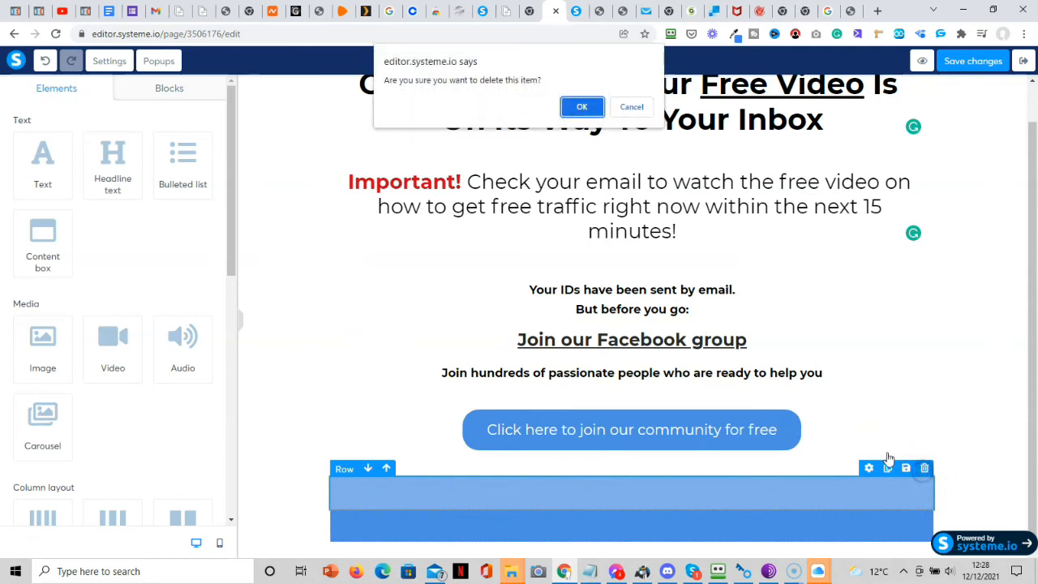
click(584, 106)
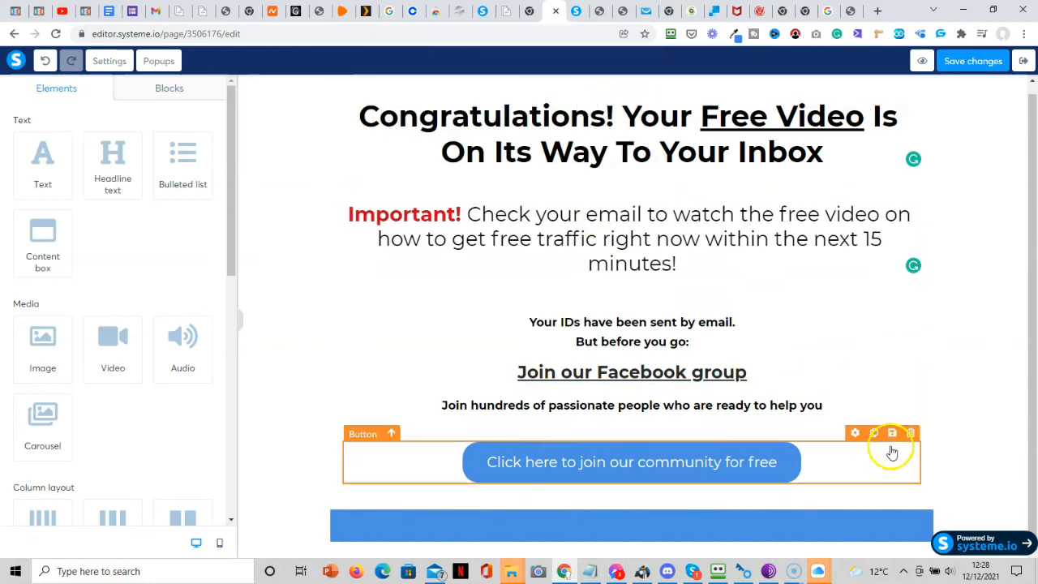
click(925, 502)
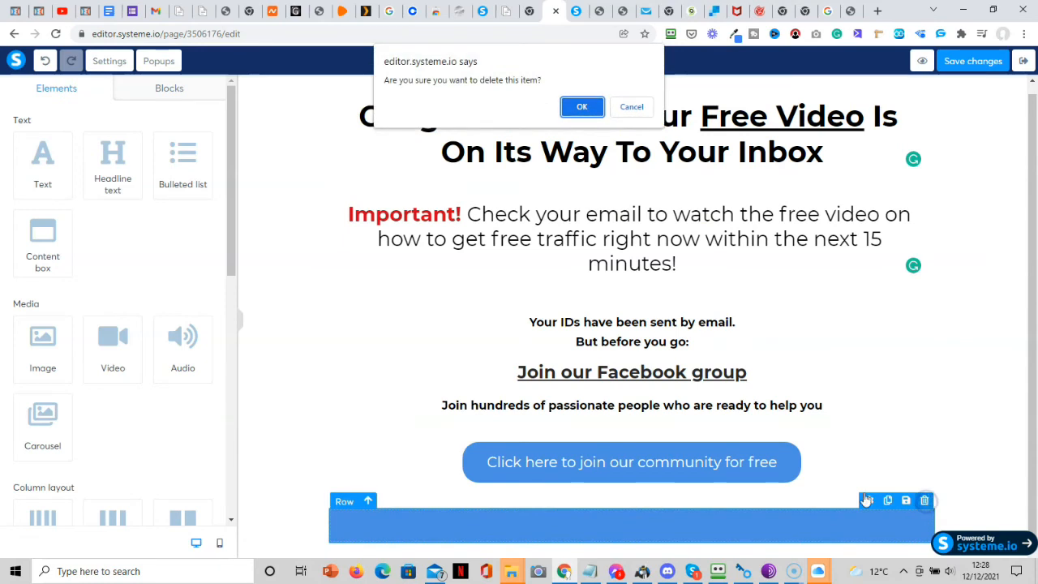
click(582, 107)
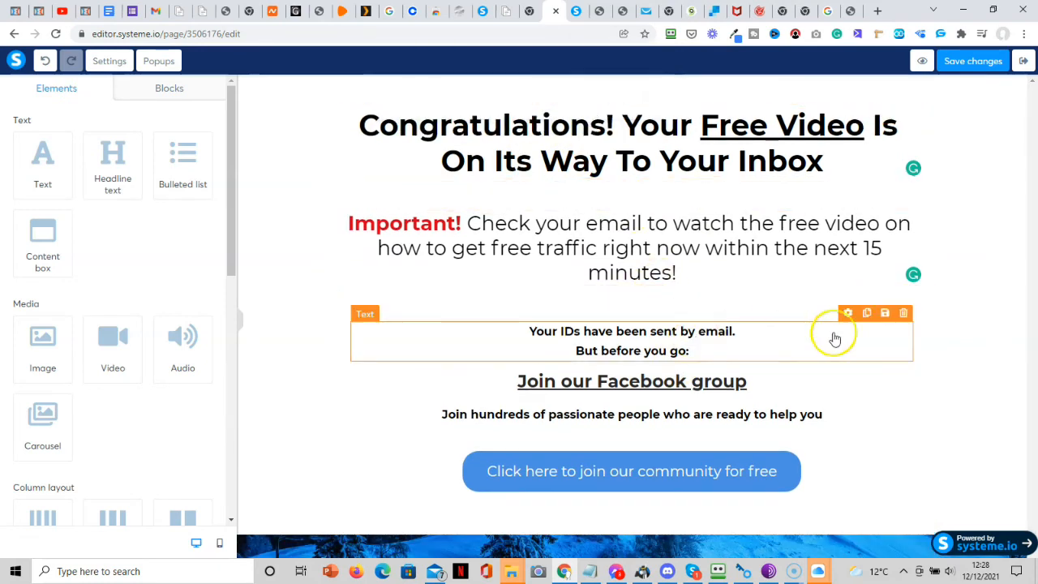
Delete the IDs notice, the Join our Facebook group headline and its caption text.
click(903, 313)
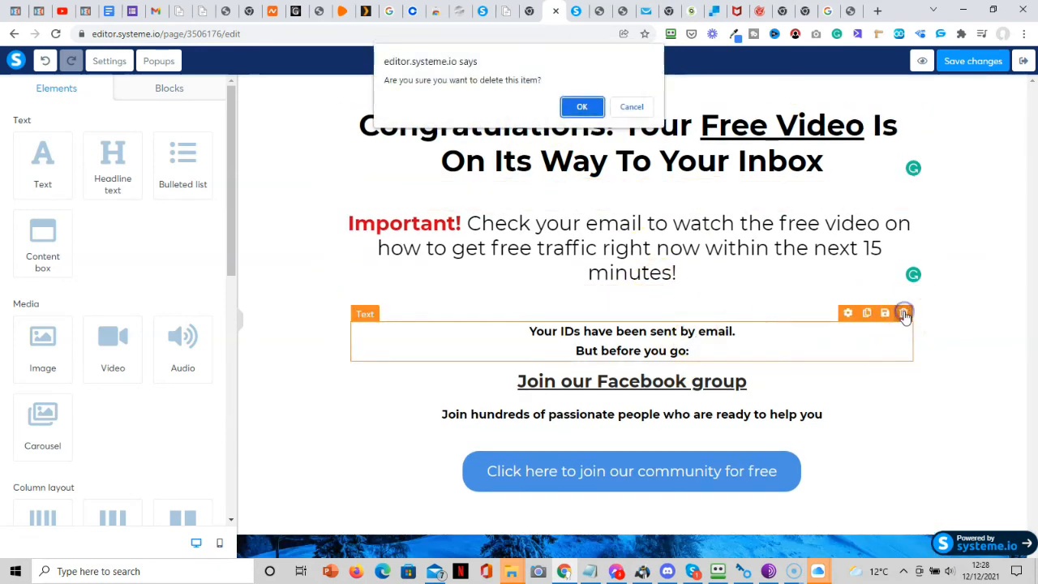
click(582, 108)
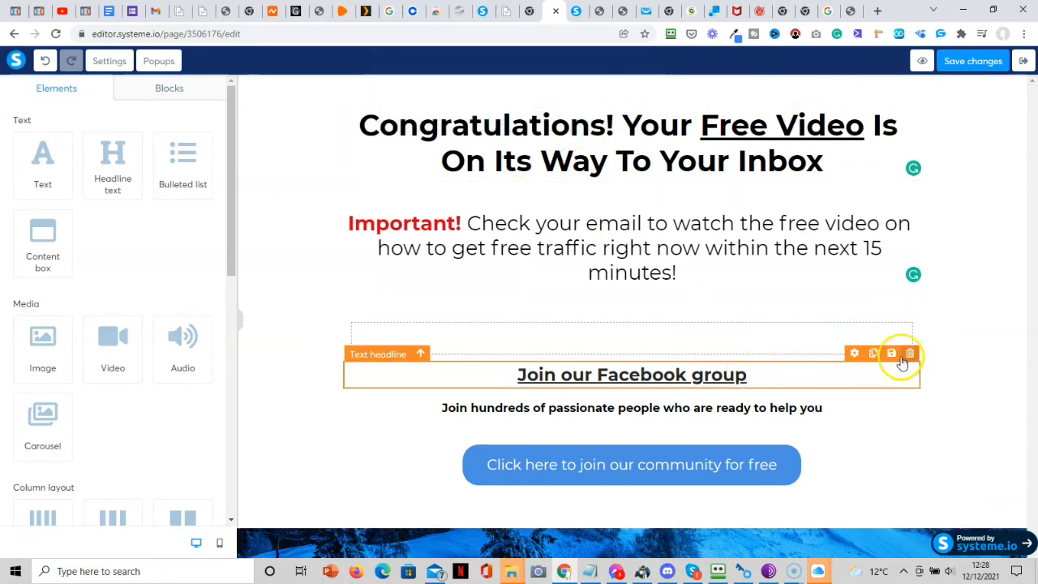
click(911, 354)
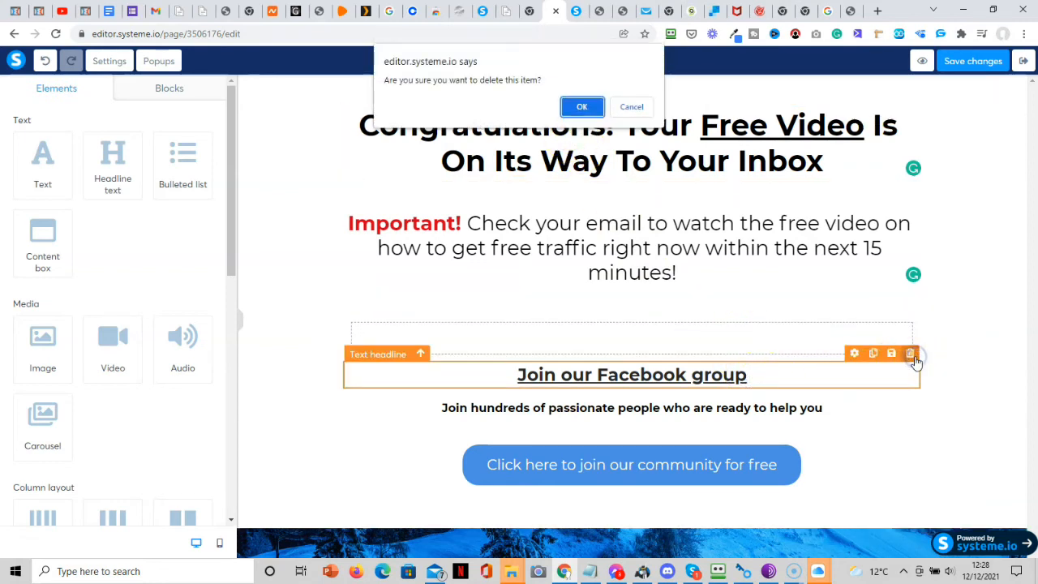
click(582, 109)
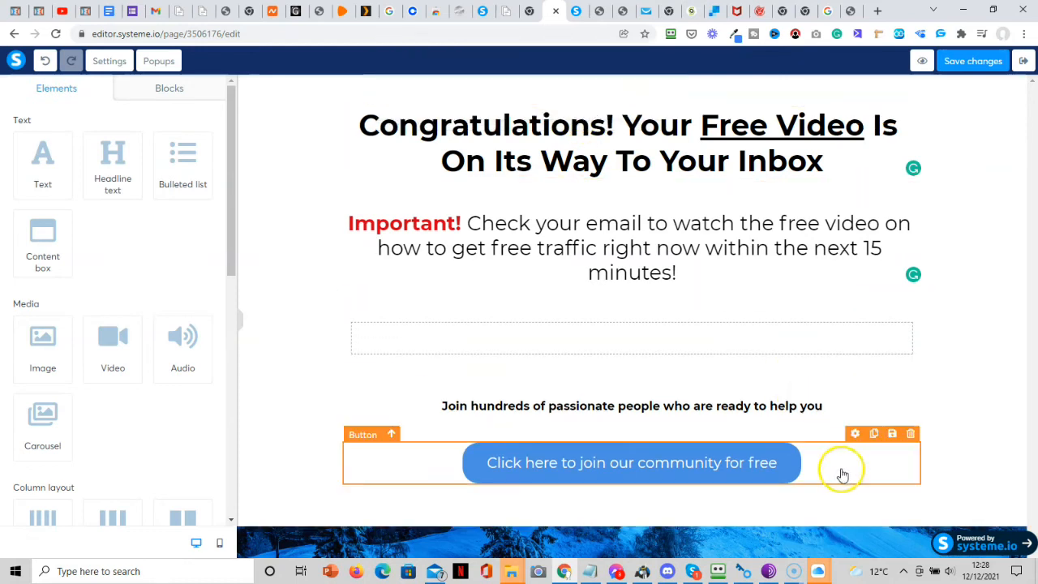
click(903, 391)
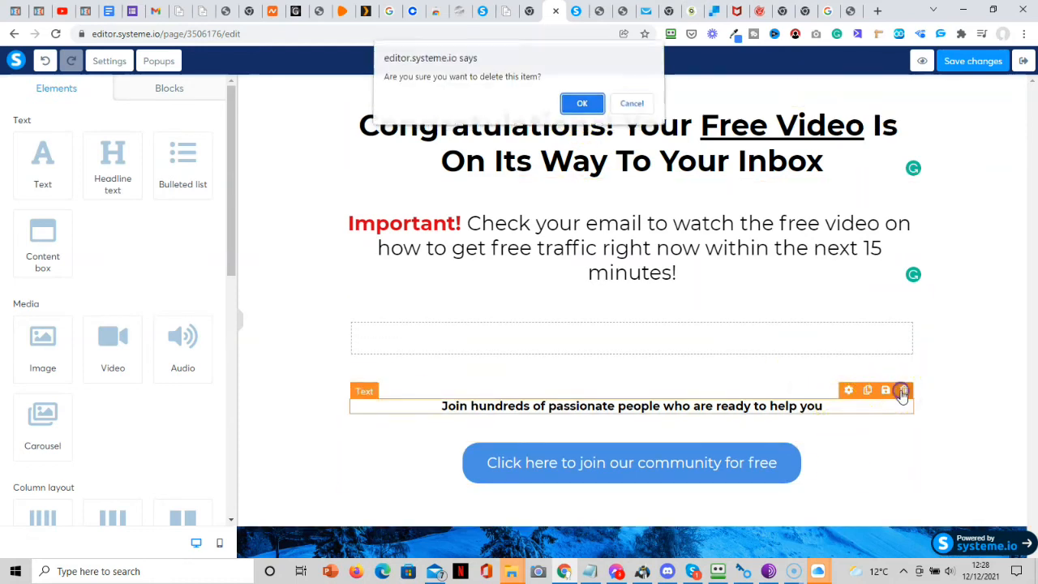
click(580, 107)
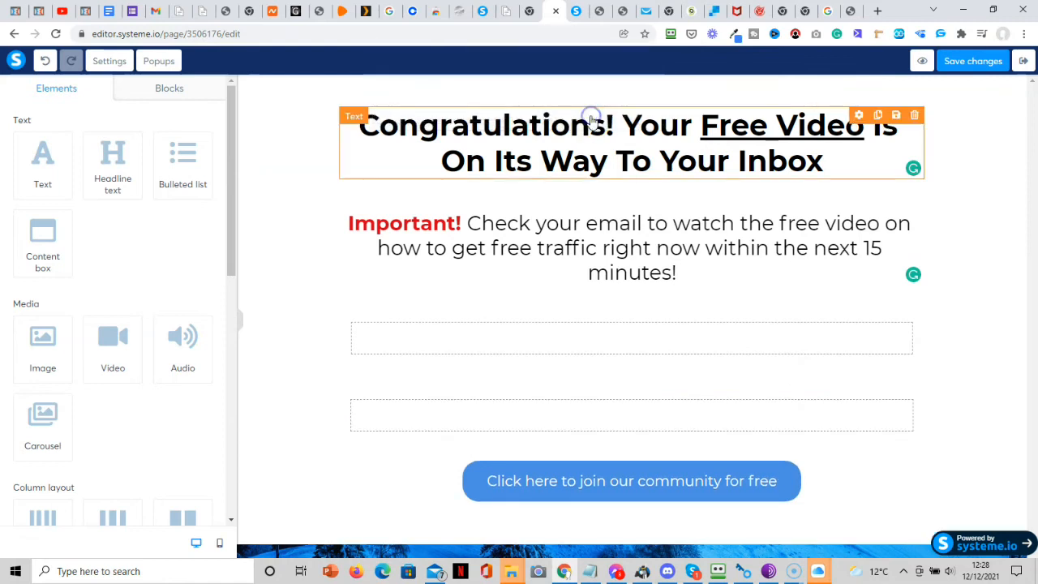
Remove the leftover empty rows and empty content box.
click(910, 313)
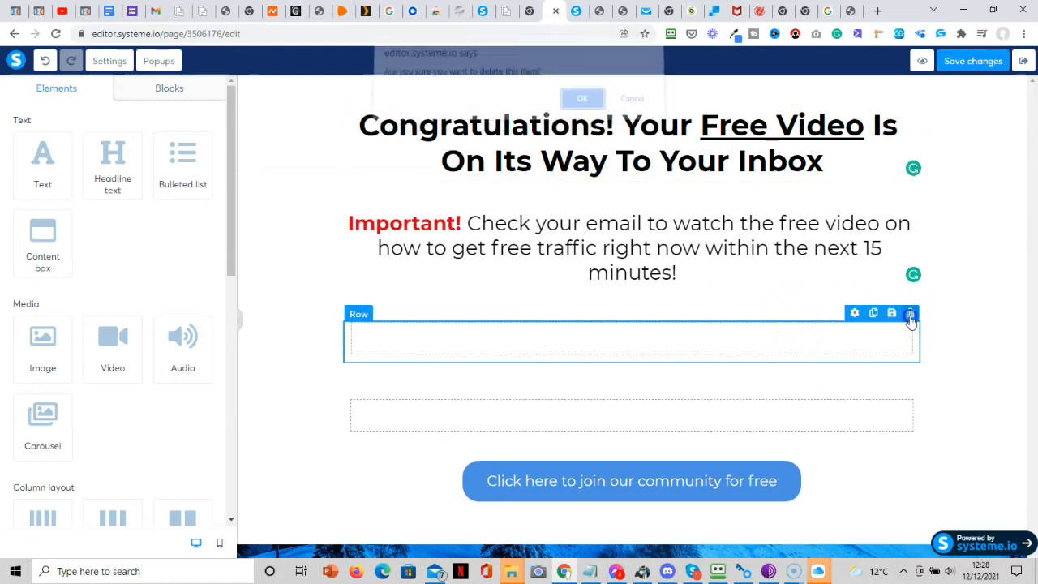
click(584, 106)
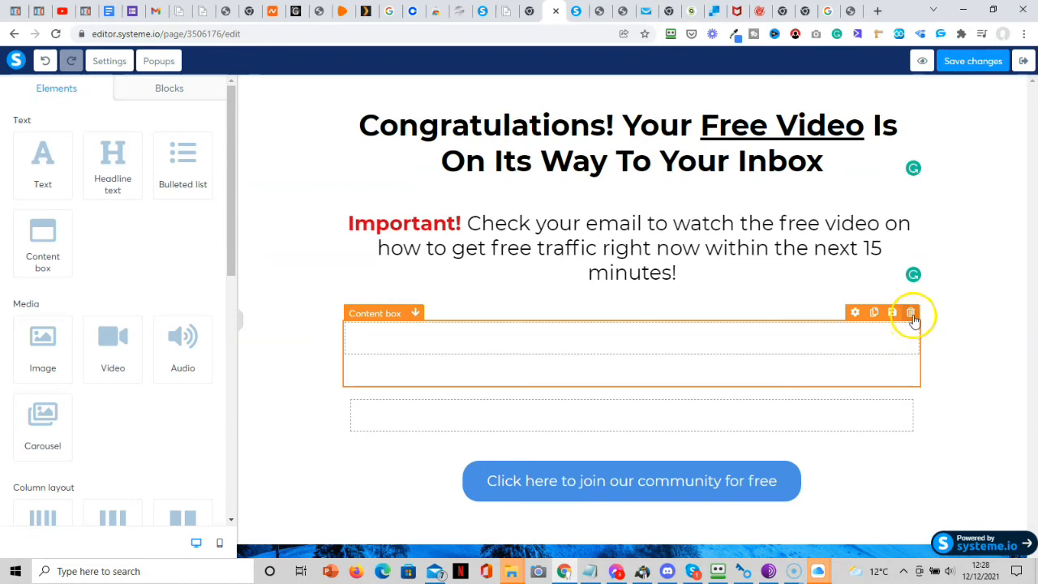
click(913, 315)
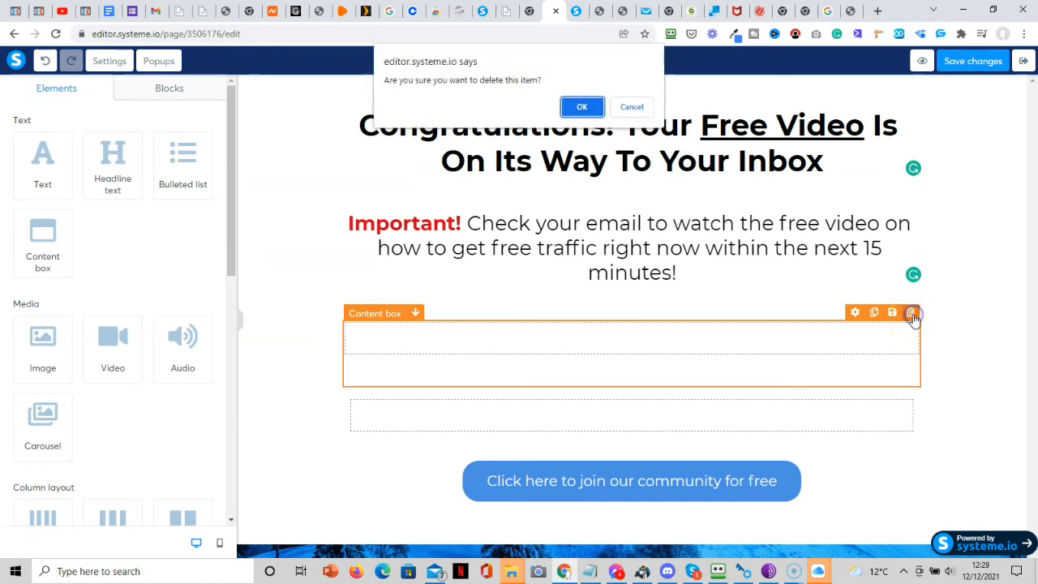
click(580, 106)
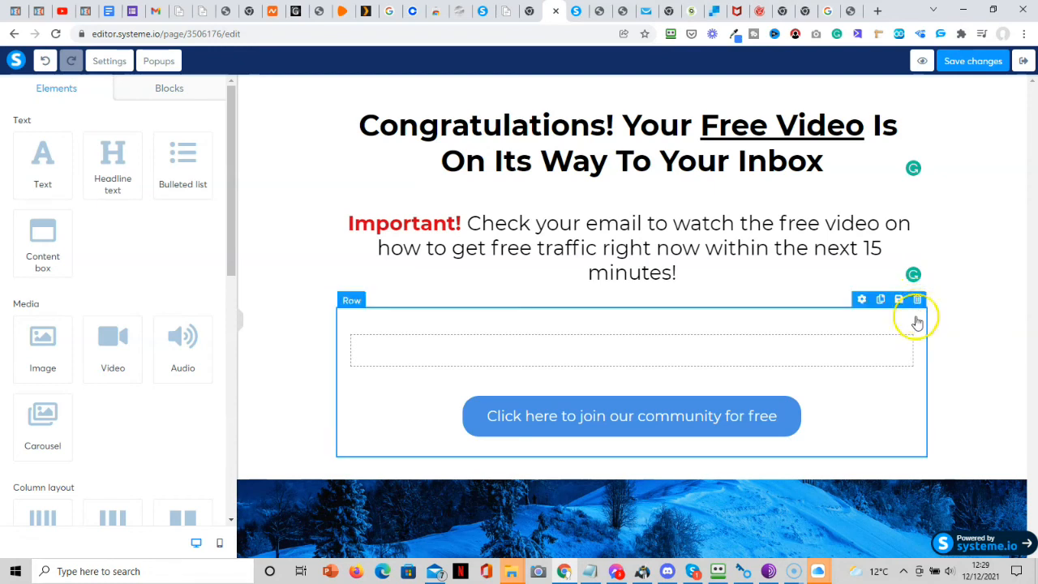
click(911, 315)
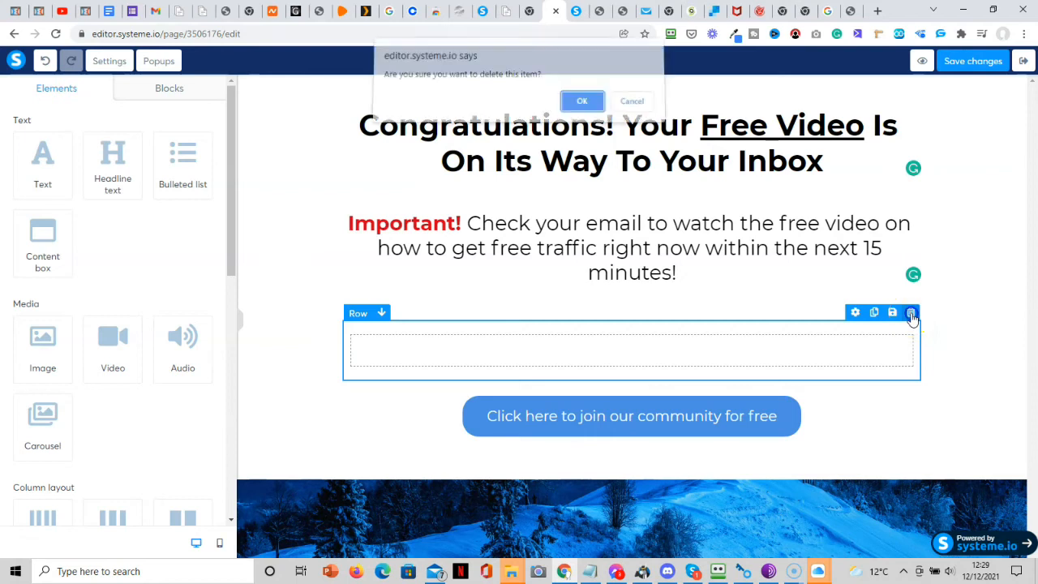
click(583, 107)
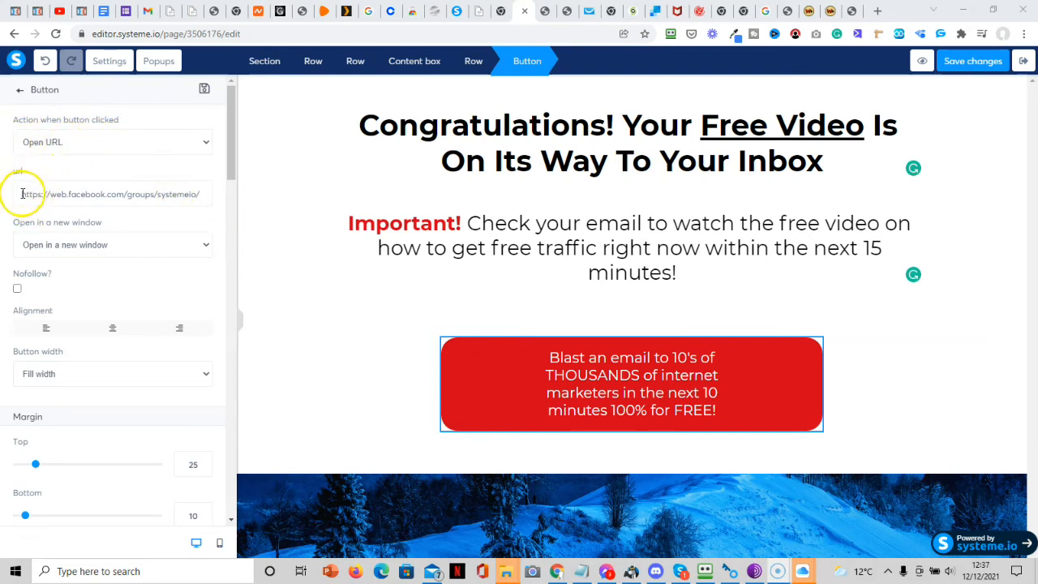
Replace the button's Facebook group link with the WarriorPlus affiliate link and save.
drag(20, 194, 244, 217)
key(Delete)
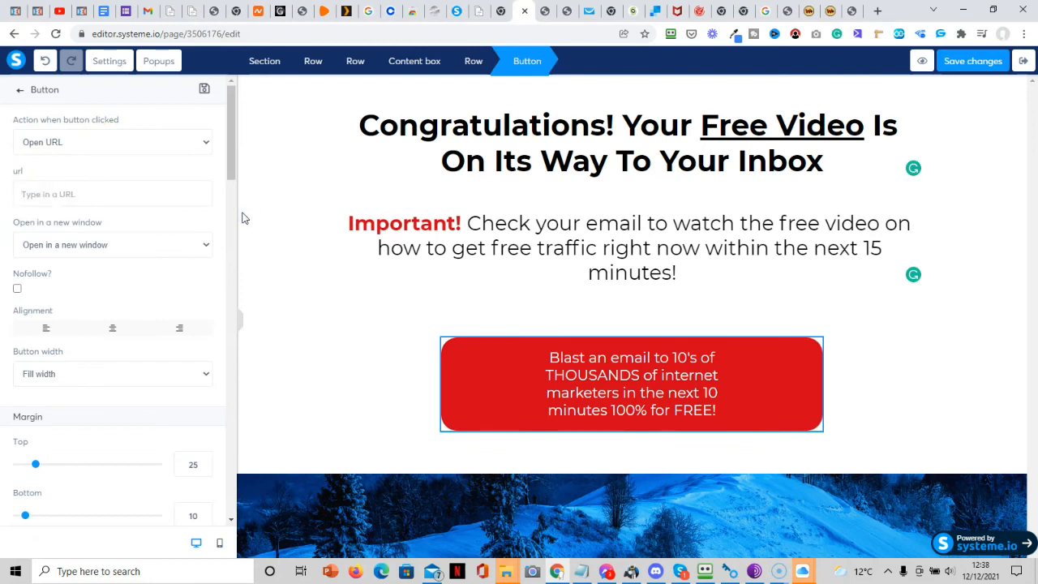
text(https://warriorplus.com/o2/a/yqc5dy/0)
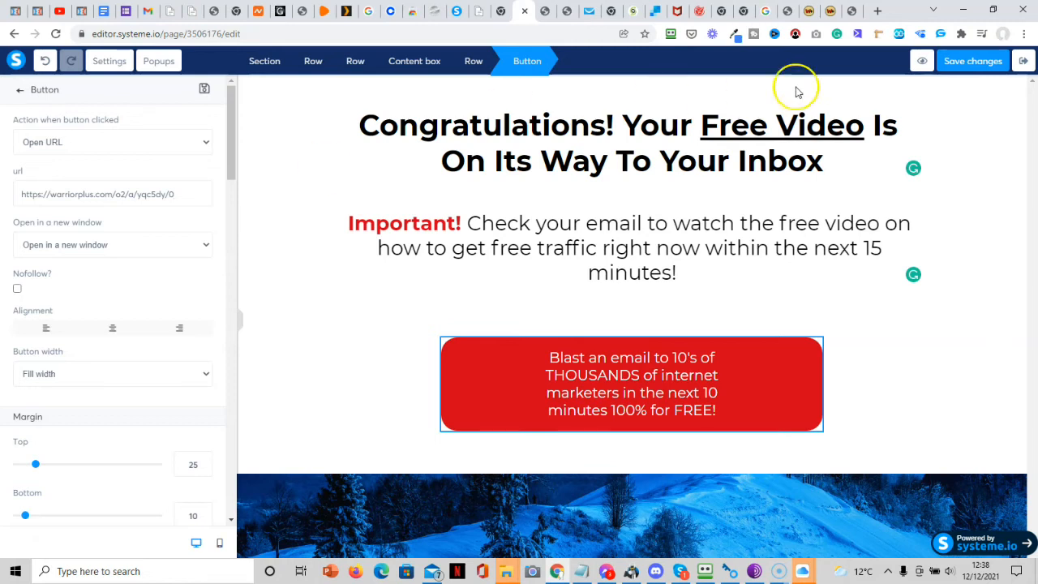
click(964, 70)
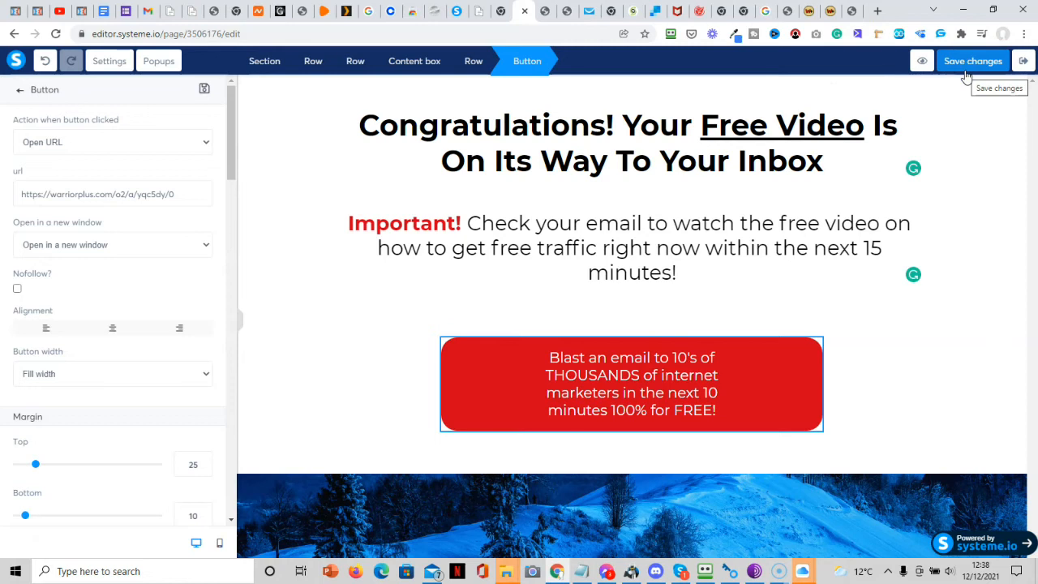
Preview the saved thank-you page, then return to the editor.
click(923, 61)
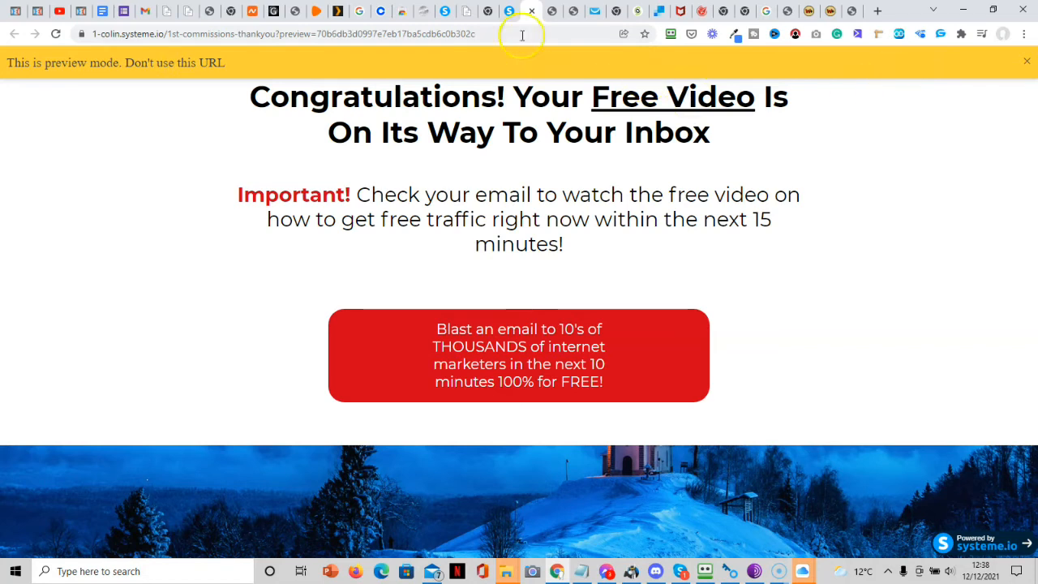
click(507, 15)
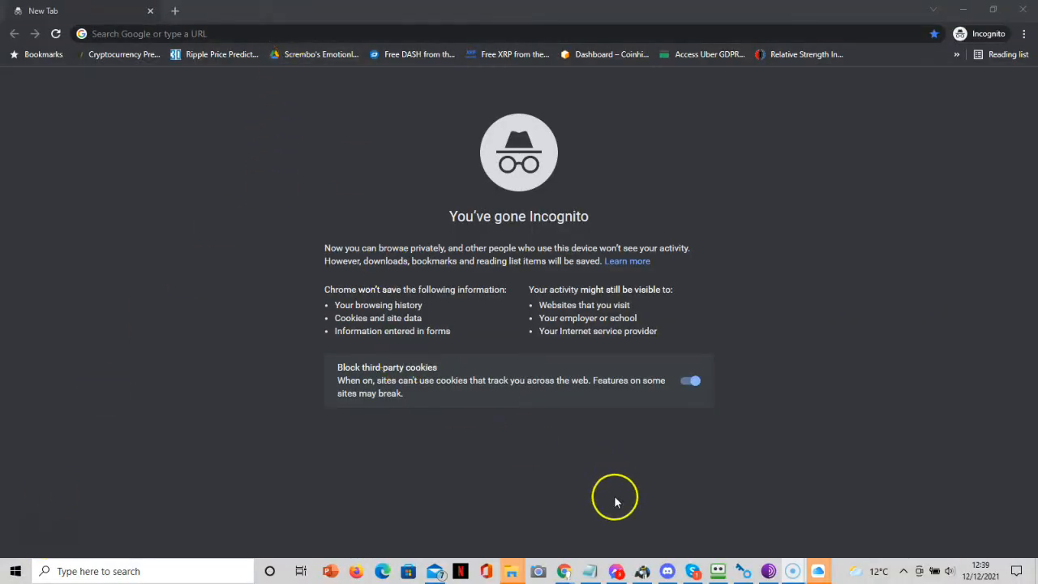
Copy the squeeze page's public URL in Systeme.io and select the incognito address bar.
mouse_move(565, 572)
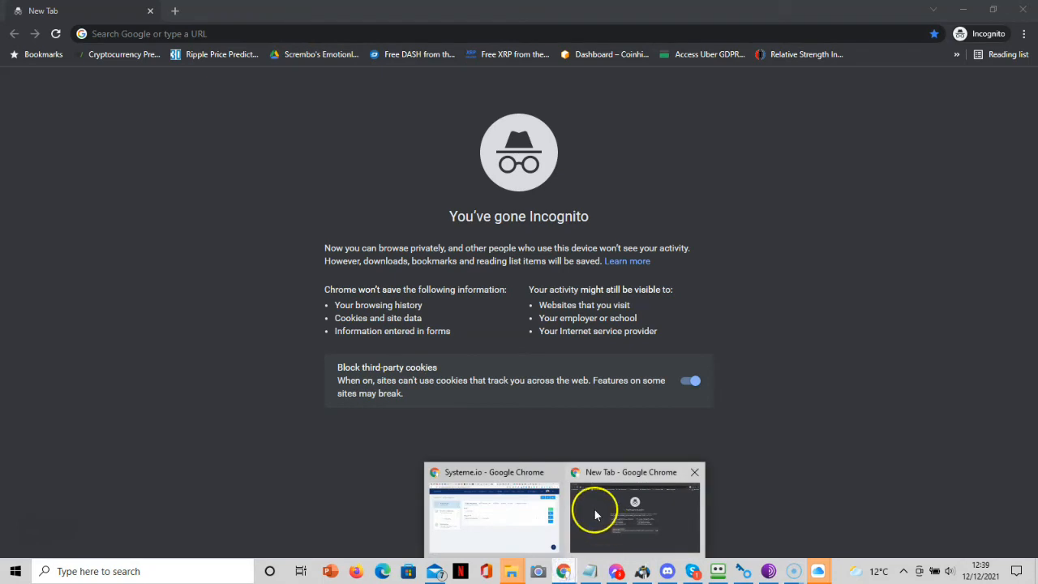
click(513, 478)
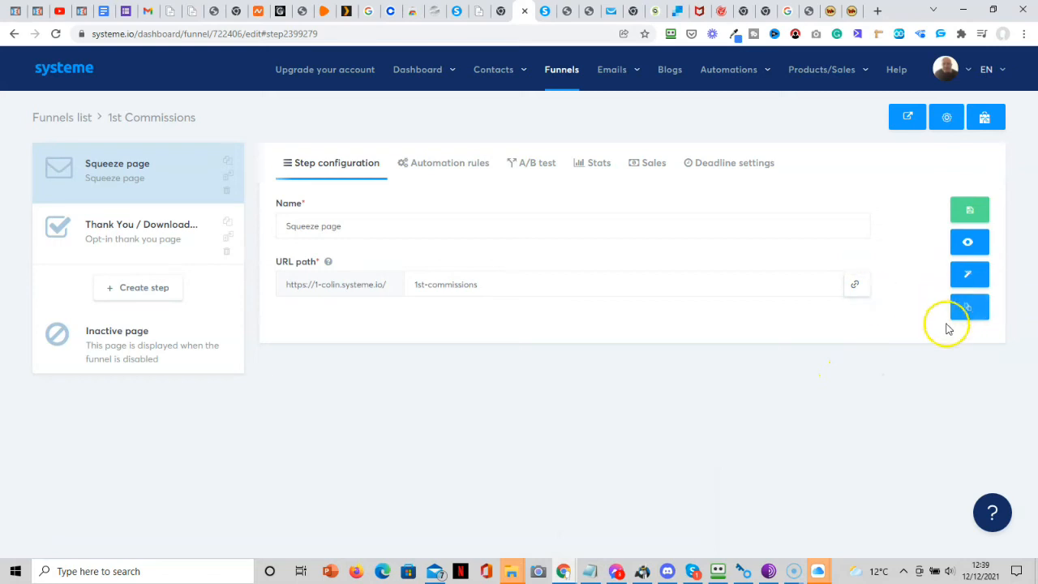
click(855, 290)
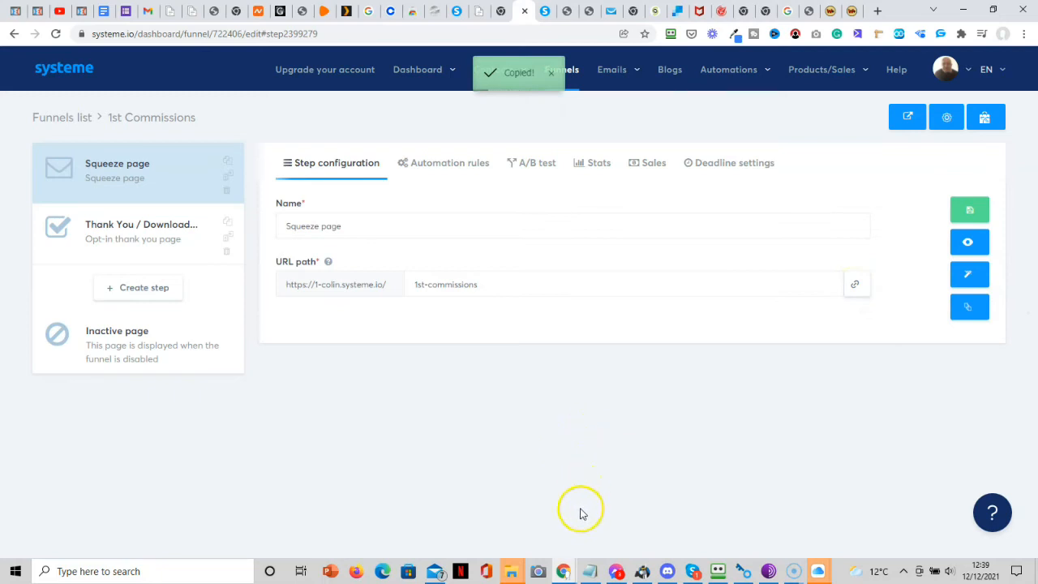
mouse_move(571, 573)
click(619, 514)
click(330, 28)
Paste the 1st-commissions squeeze page URL into the incognito window and load it.
key(ctrl+v)
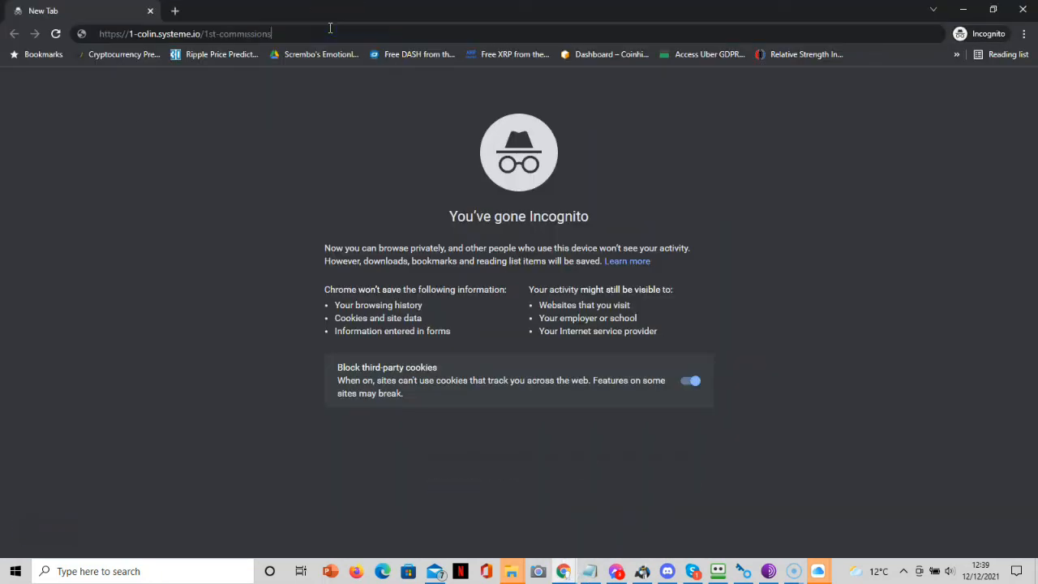
key(Return)
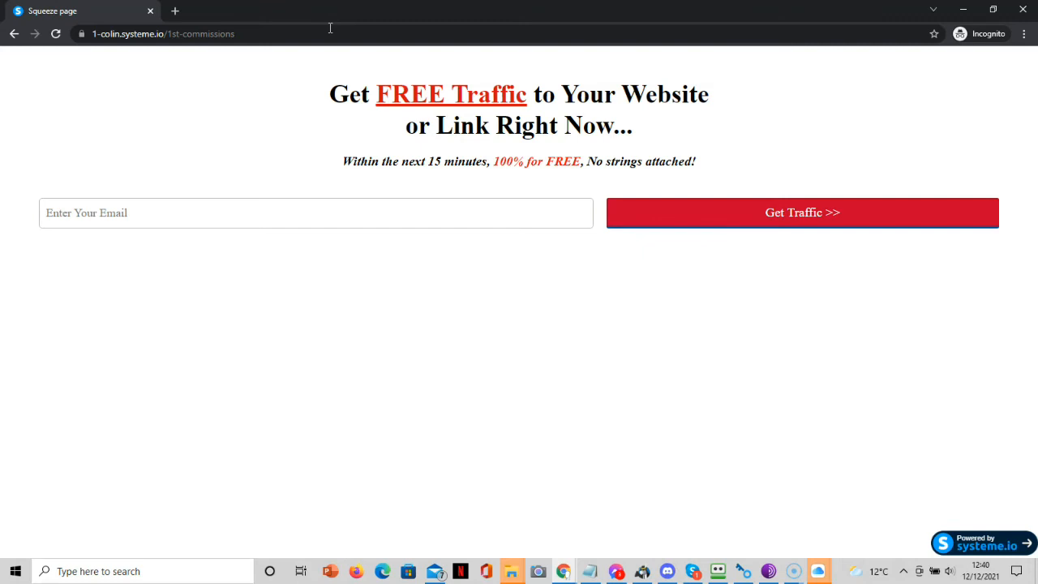
mouse_move(793, 572)
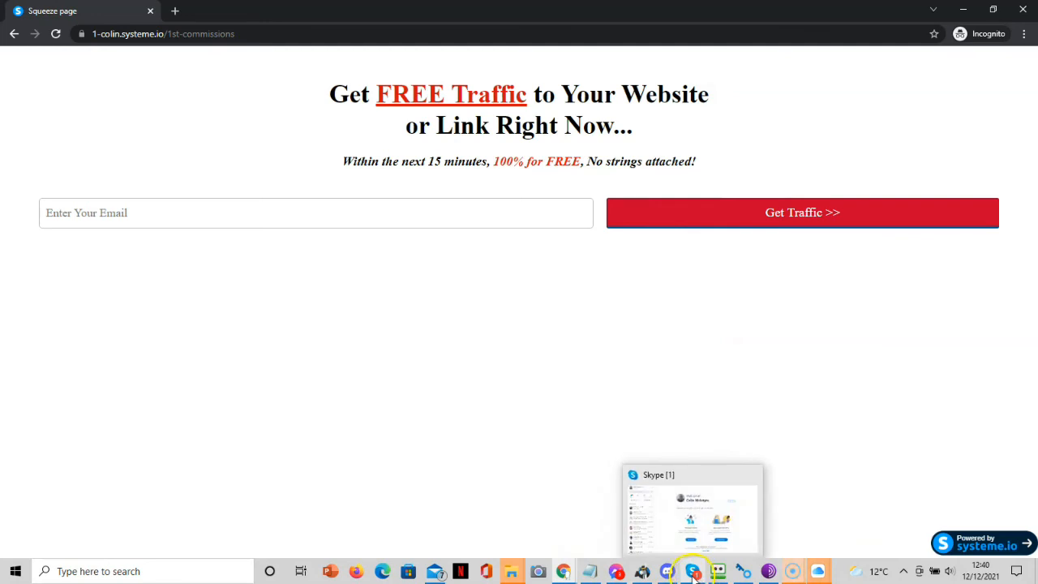
Start a new Mail message to your own contact with subject 'links'.
click(436, 573)
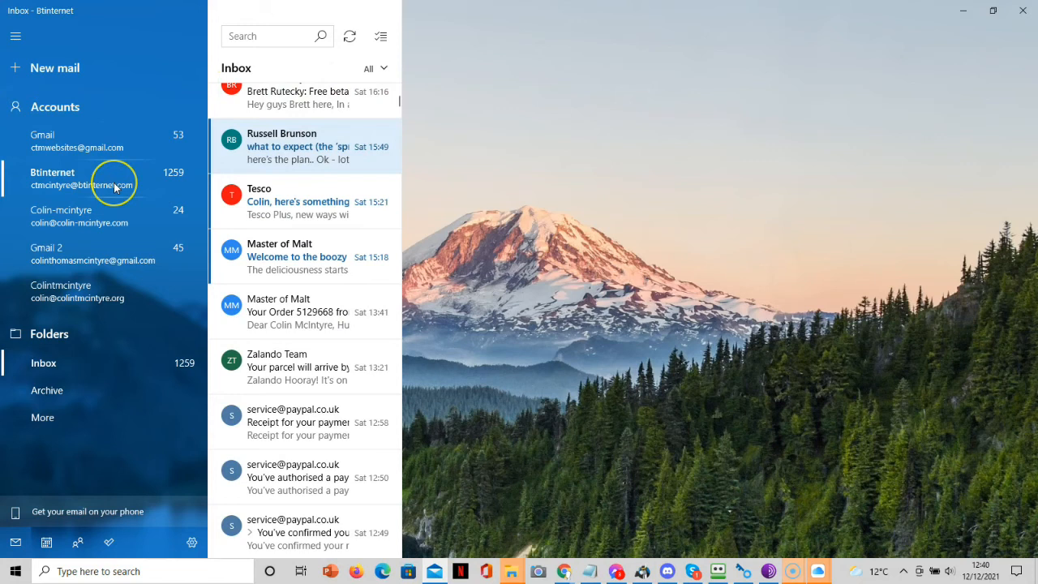
click(48, 70)
text(ct)
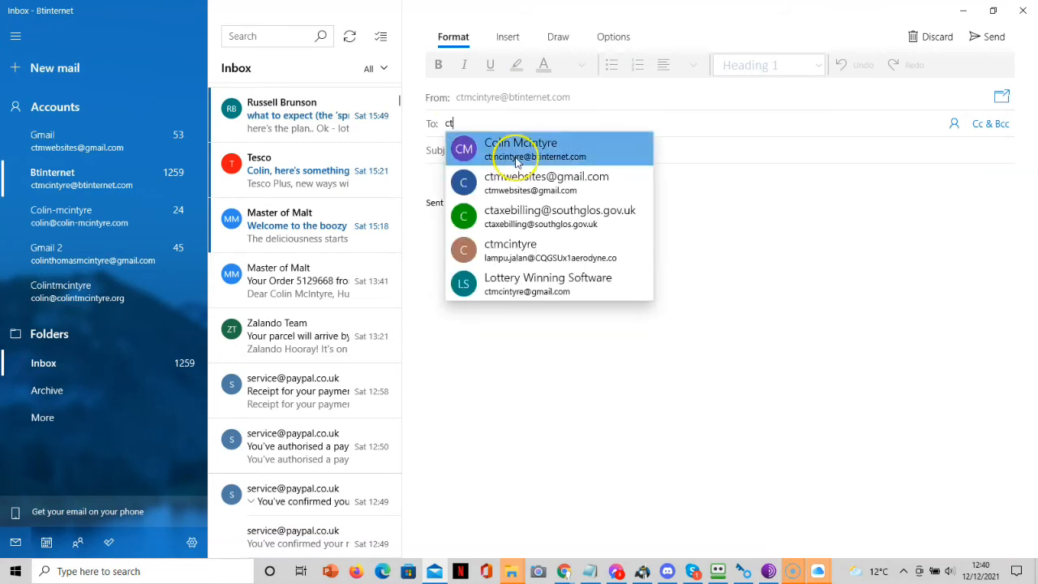
click(516, 161)
text(links)
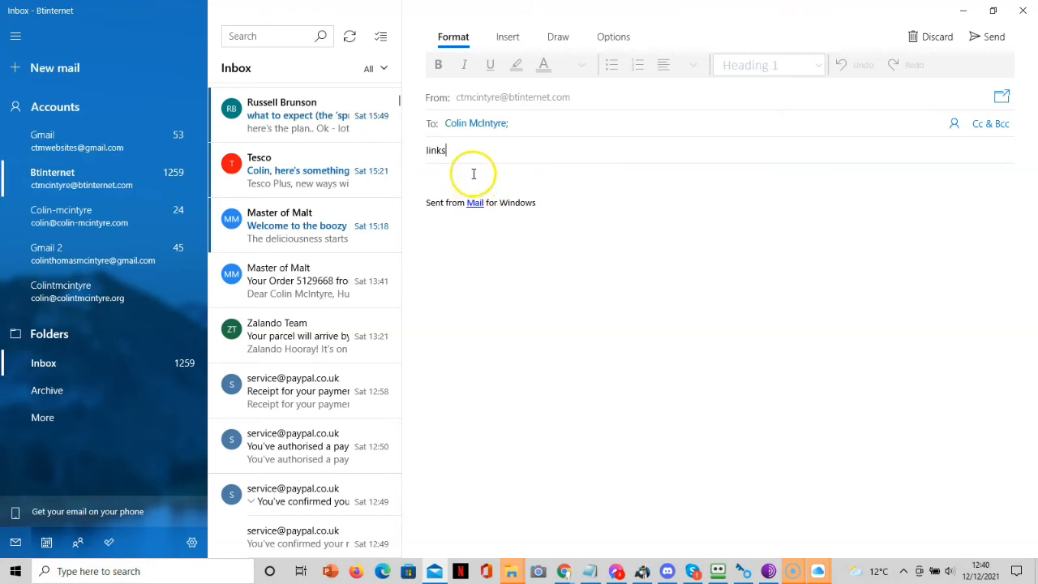
click(474, 174)
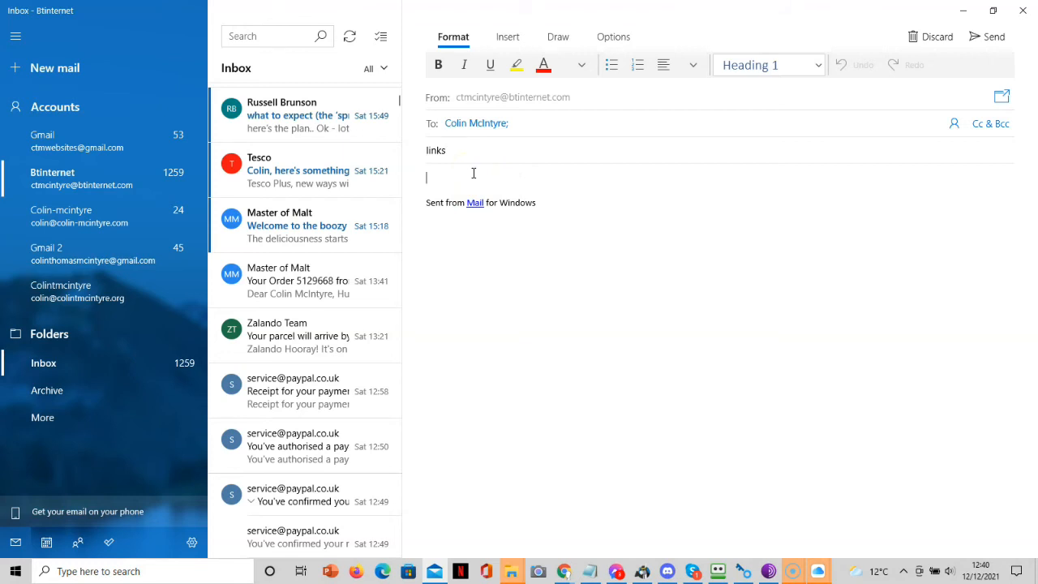
click(463, 176)
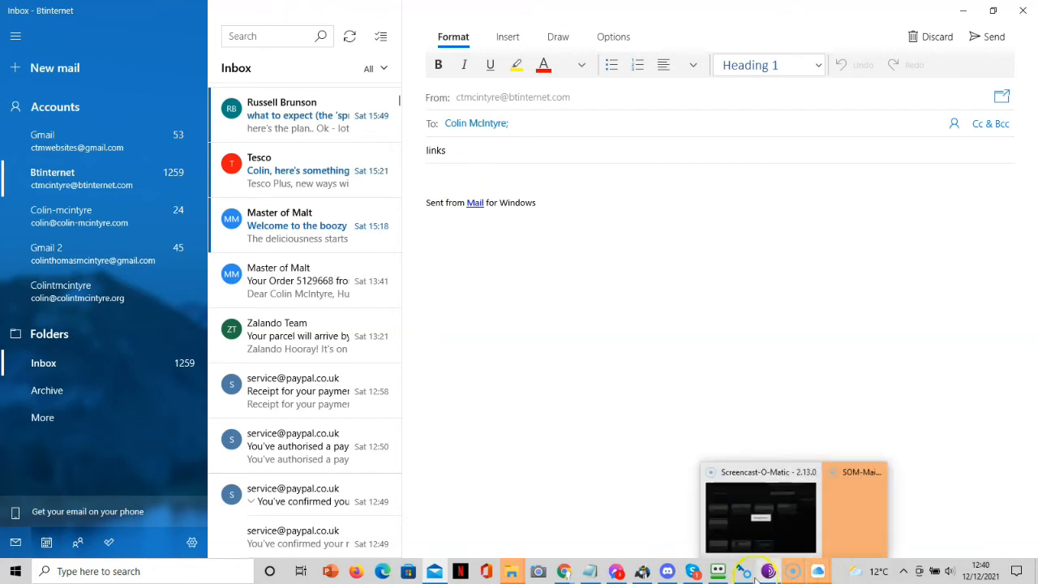
Copy the squeeze page's full address from the incognito window.
mouse_move(684, 575)
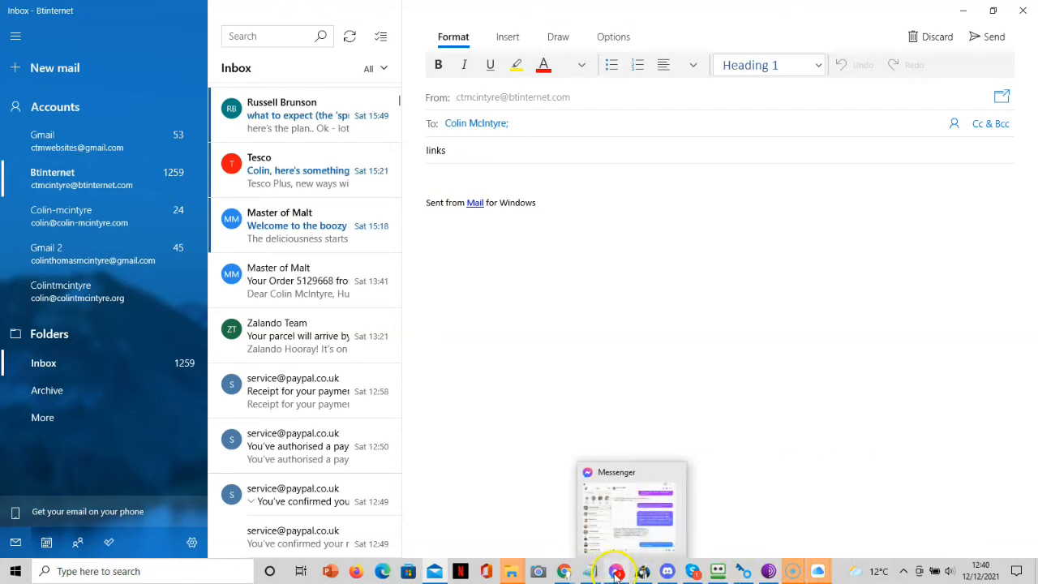
mouse_move(562, 569)
click(639, 508)
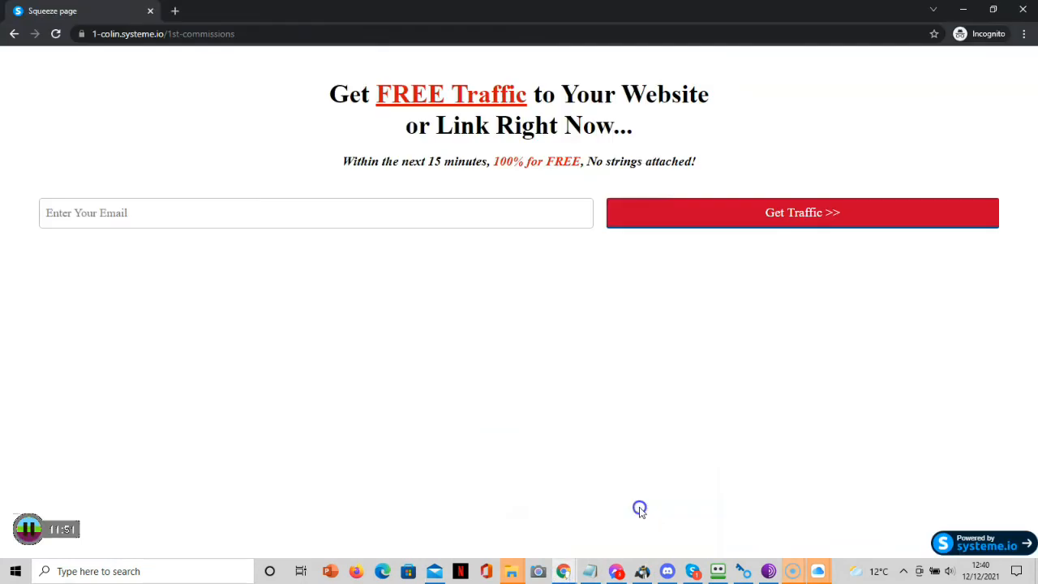
click(262, 34)
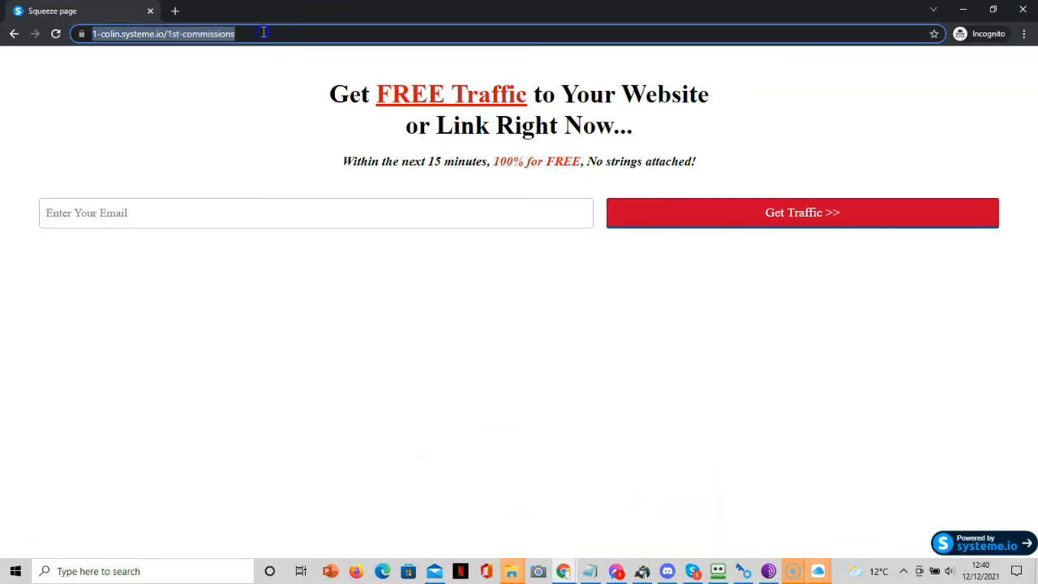
right_click(204, 39)
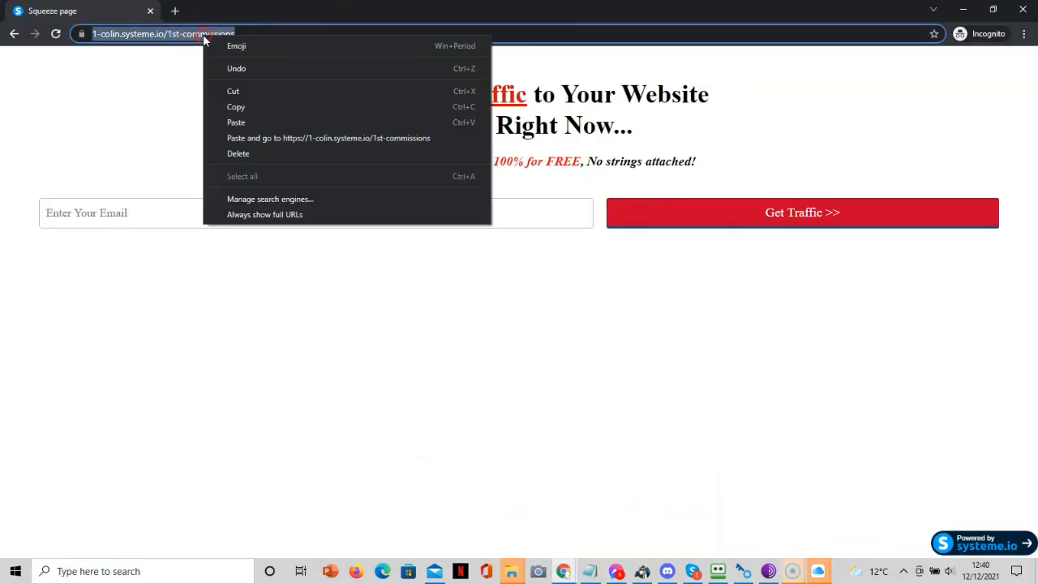
click(251, 108)
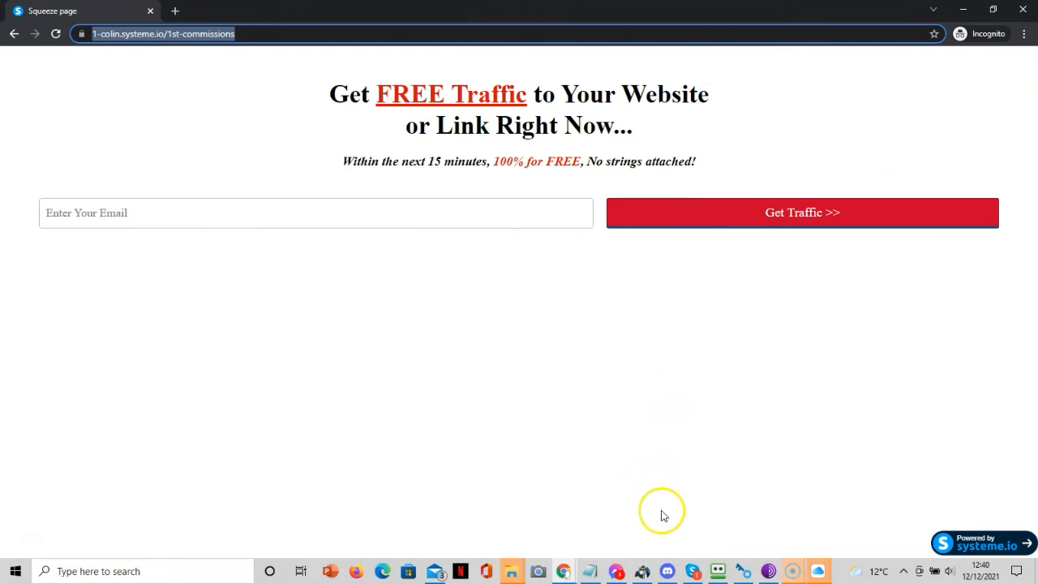
Paste the squeeze page URL as a link in the email body, then return to Systeme.io.
click(435, 572)
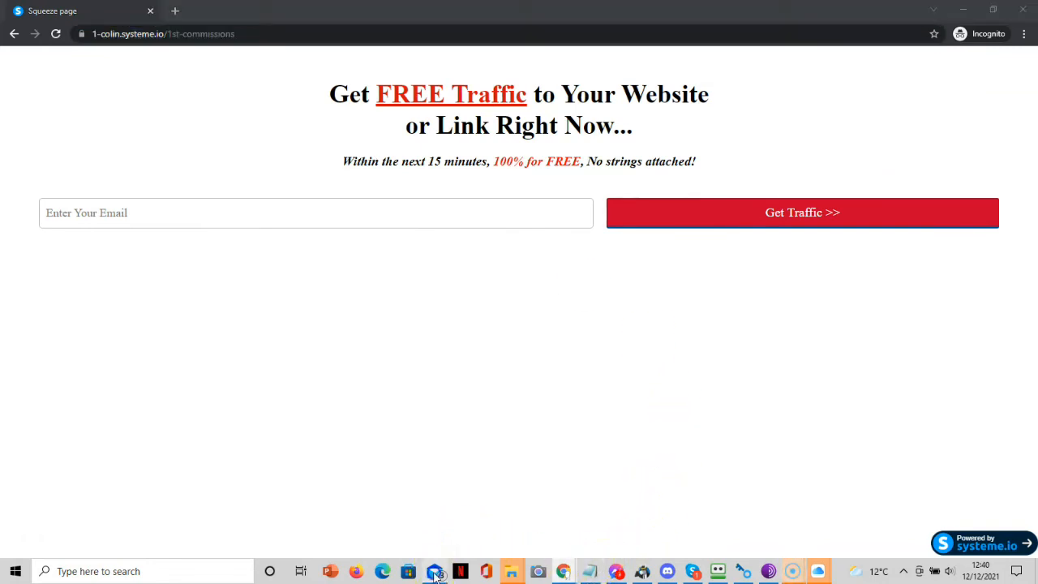
key(ctrl+v)
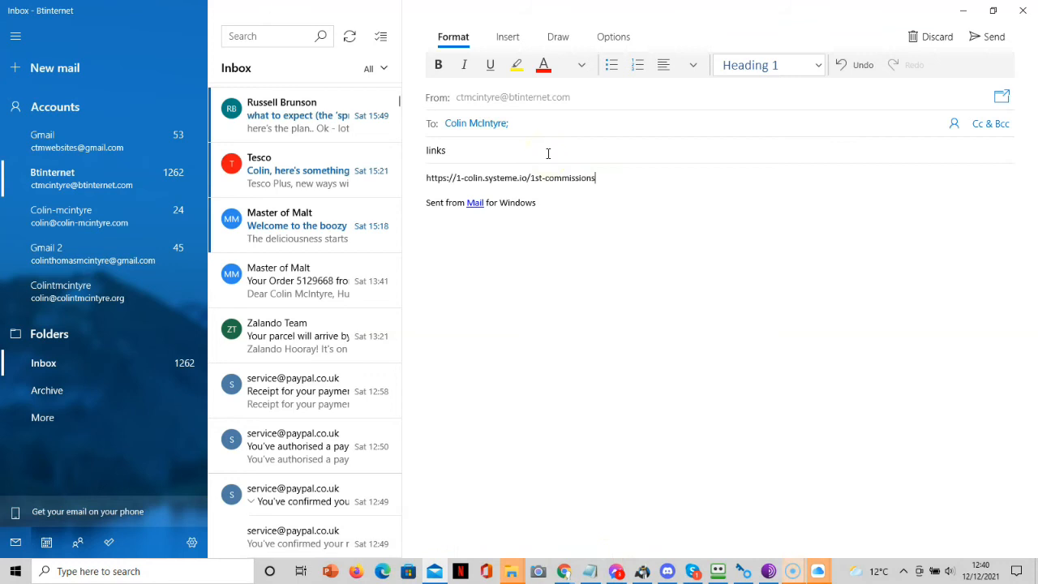
key(Return)
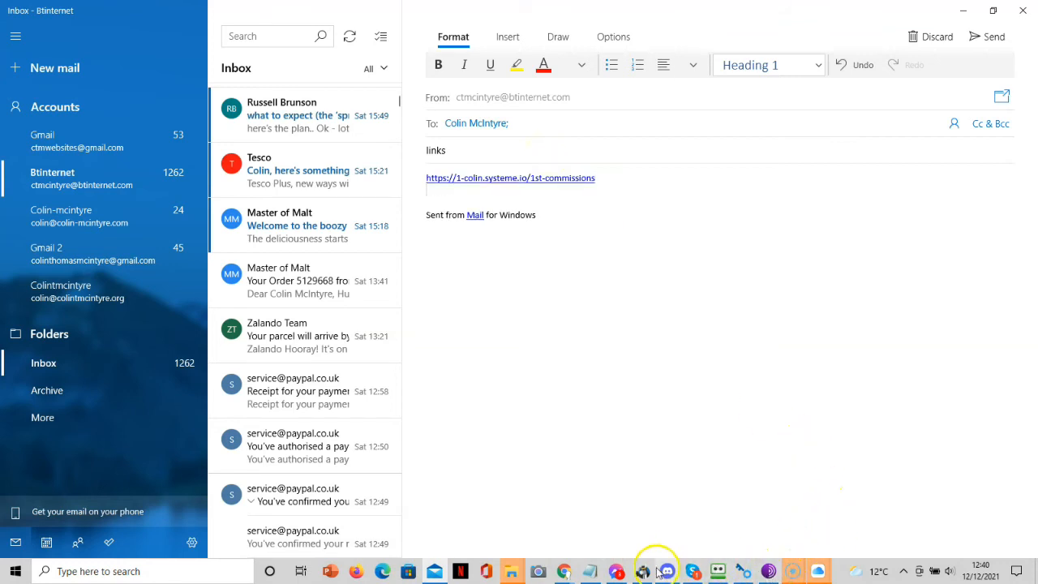
mouse_move(563, 572)
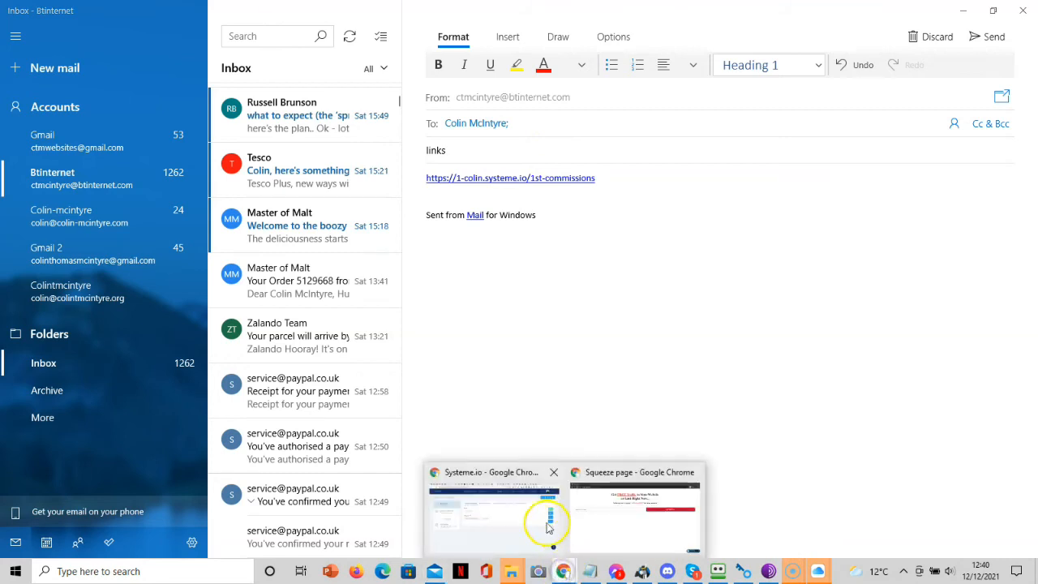
mouse_move(526, 514)
click(508, 478)
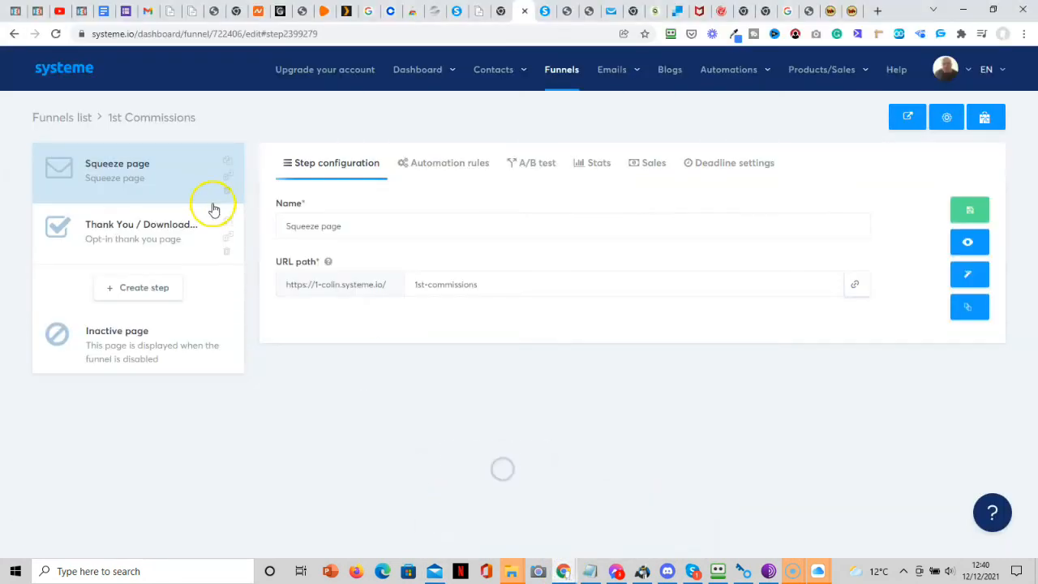
Copy the Thank You / Download page URL and load it in a new incognito tab.
click(146, 223)
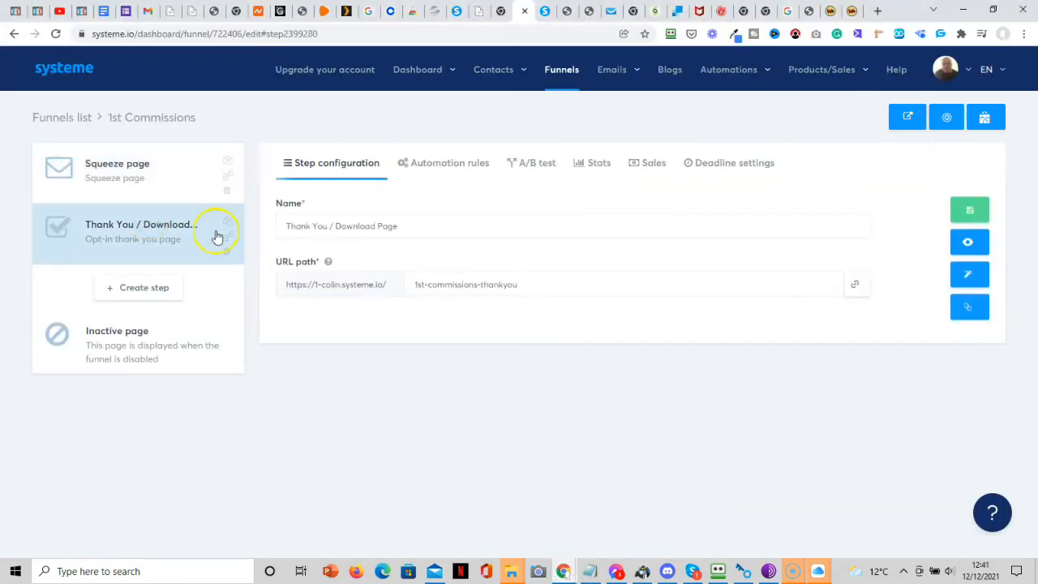
click(855, 288)
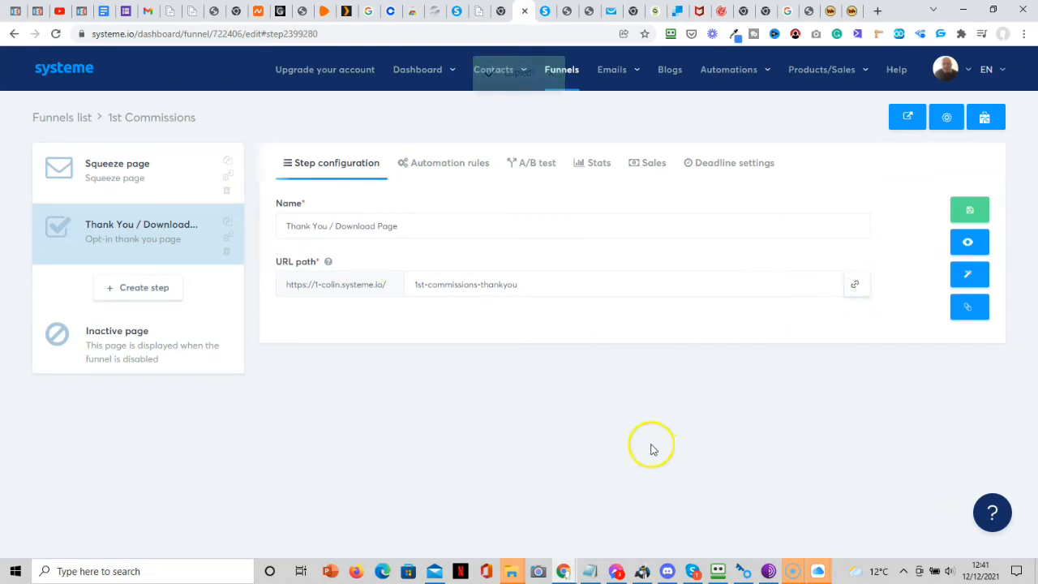
mouse_move(563, 571)
click(641, 533)
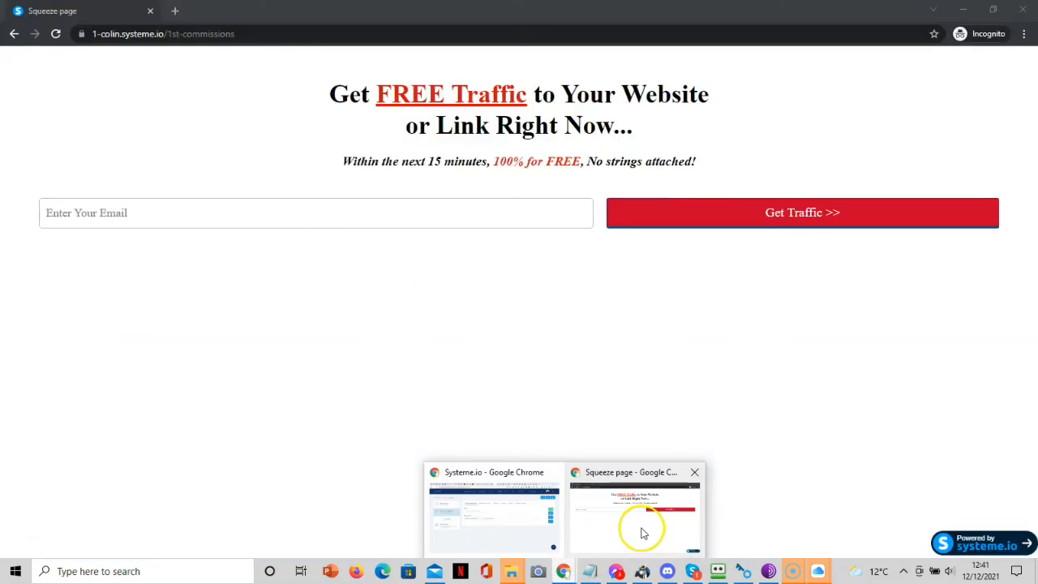
key(ctrl+l)
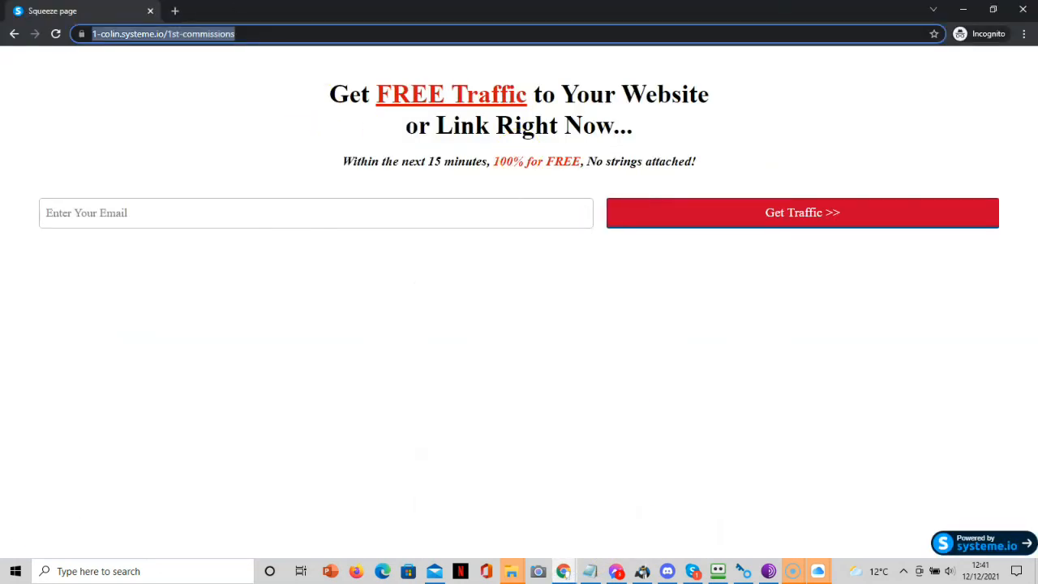
click(176, 11)
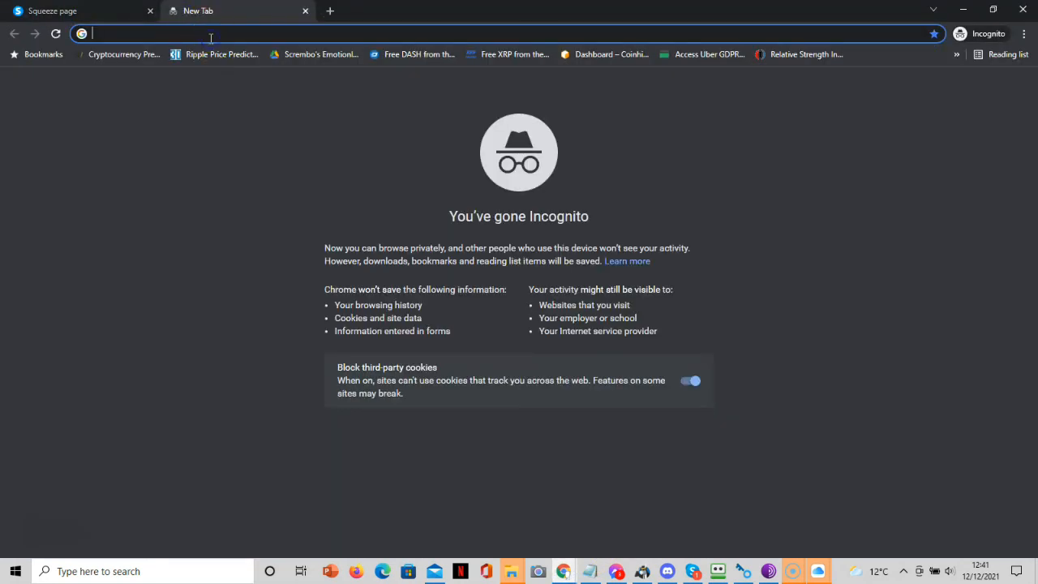
key(ctrl+v)
key(Return)
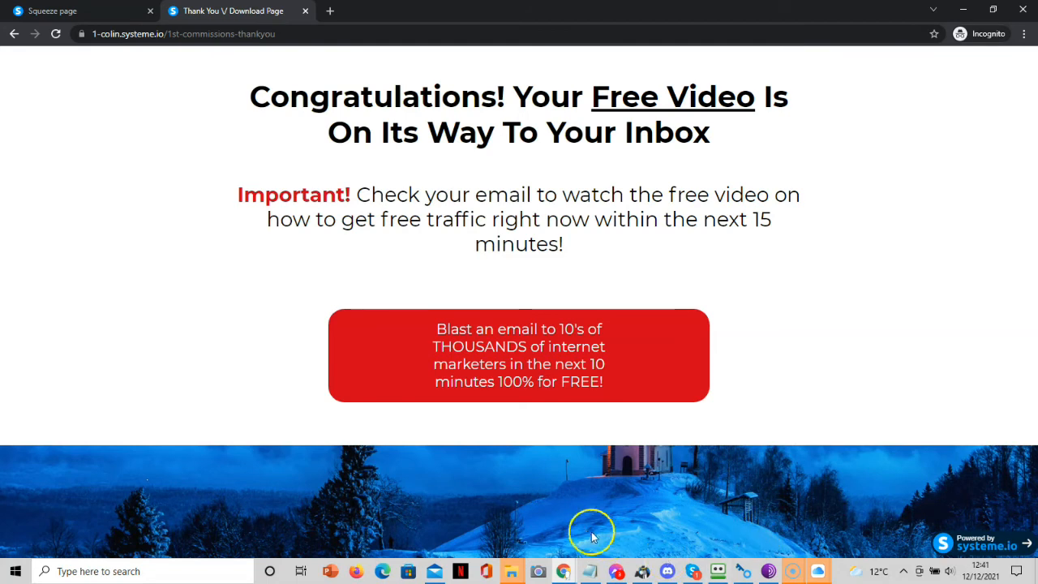
Paste the thank-you URL under the squeeze link in the Mail draft and send it.
click(434, 571)
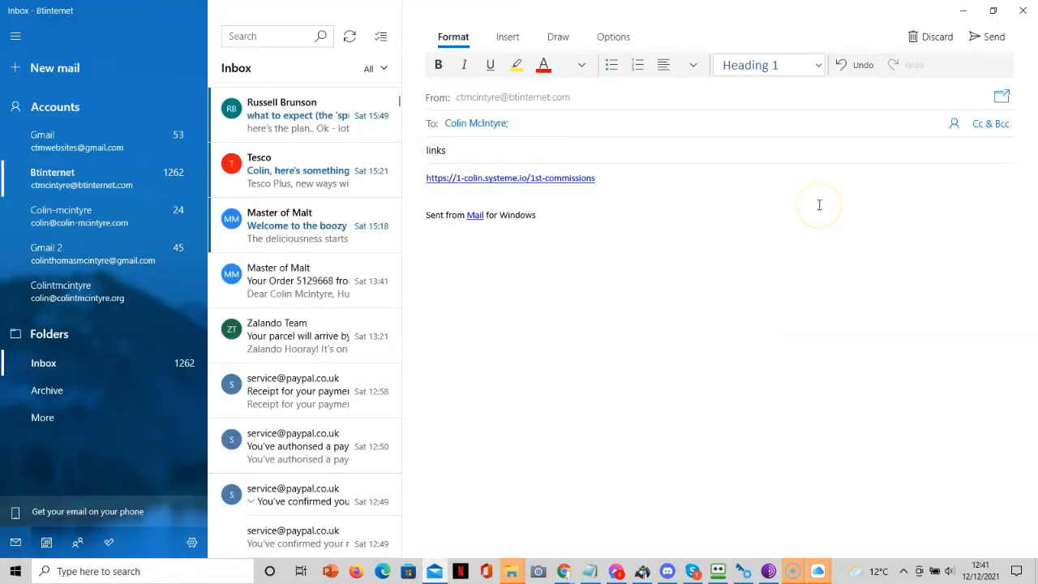
key(ctrl+v)
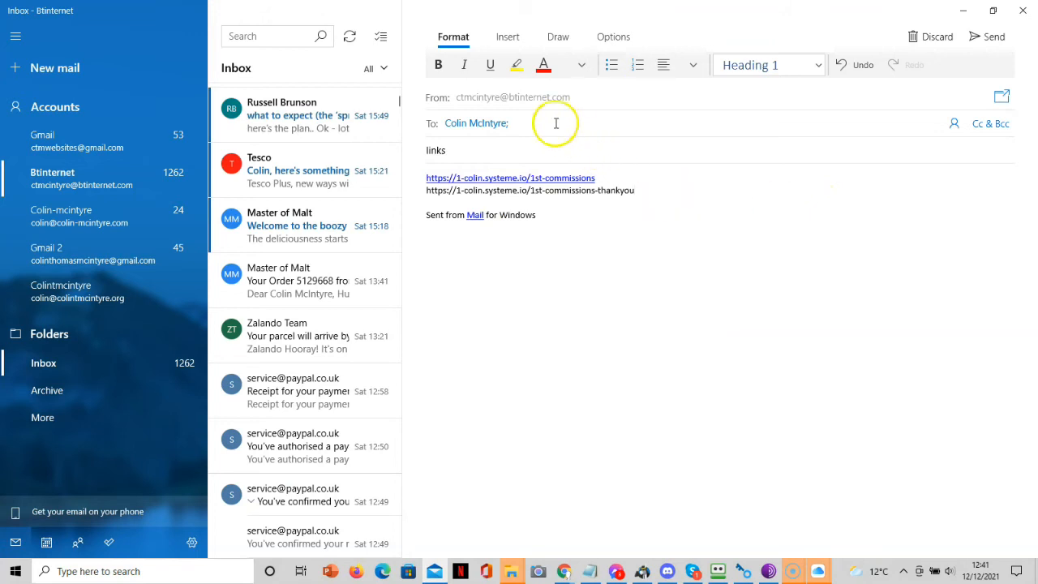
click(995, 36)
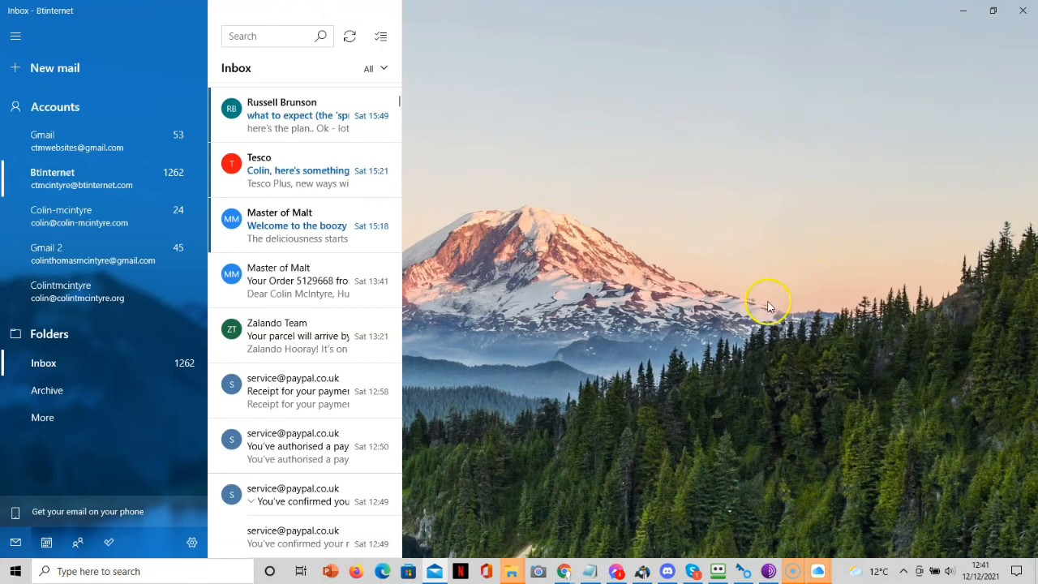
Delete the thank-you page's background image, save, and preview the result.
mouse_move(562, 568)
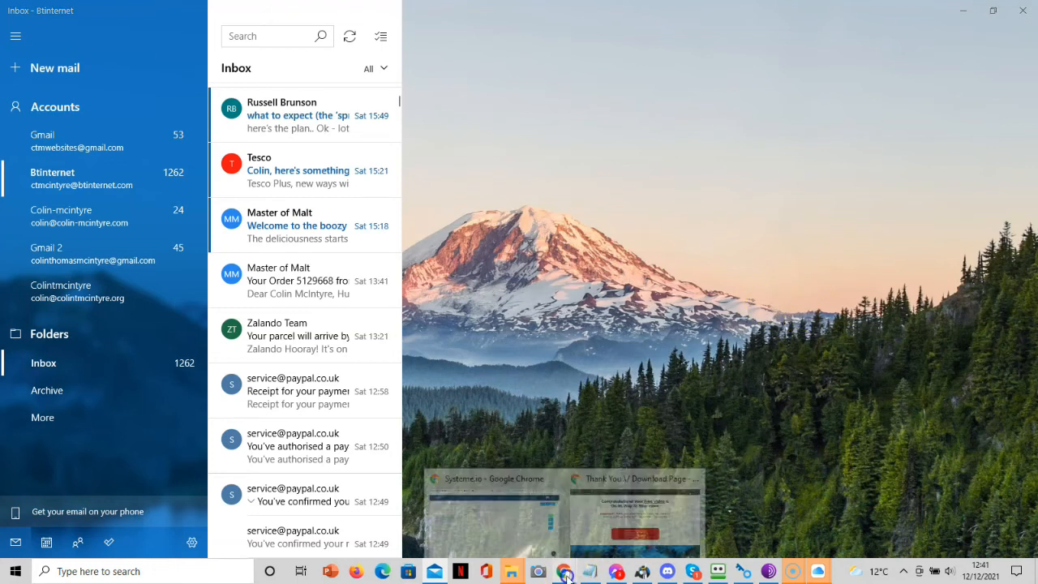
click(498, 531)
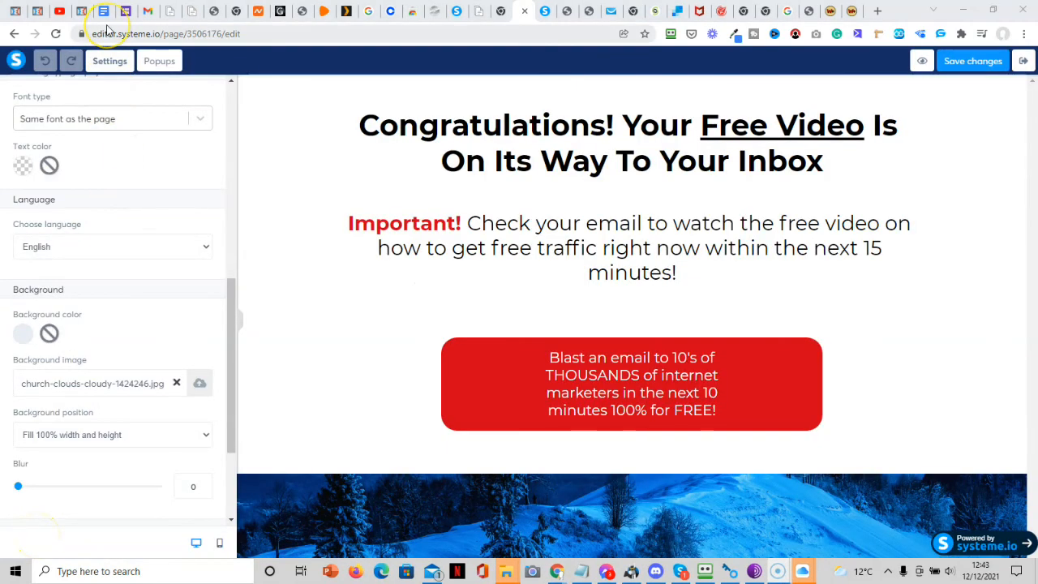
click(176, 383)
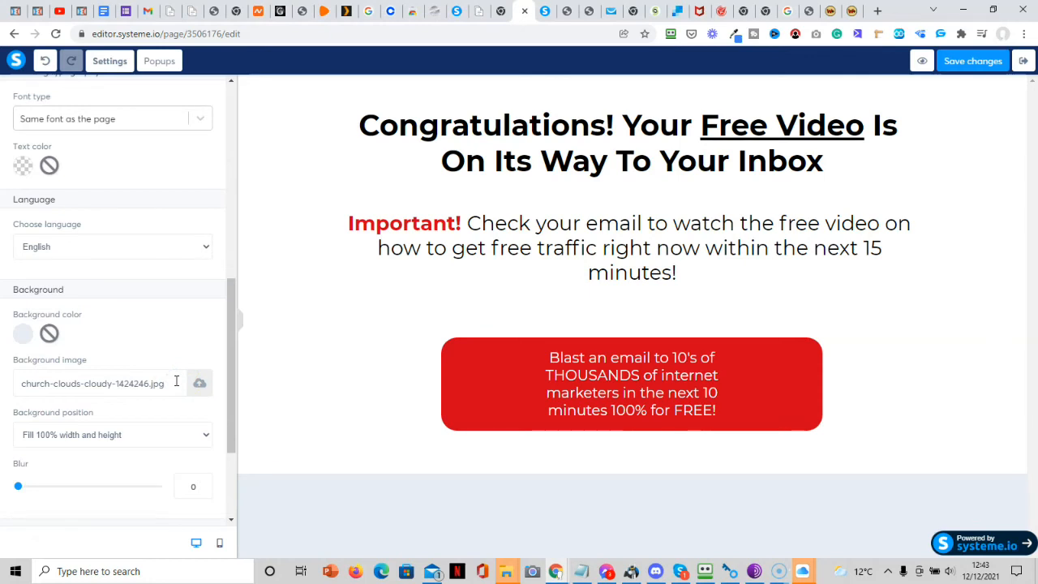
click(986, 68)
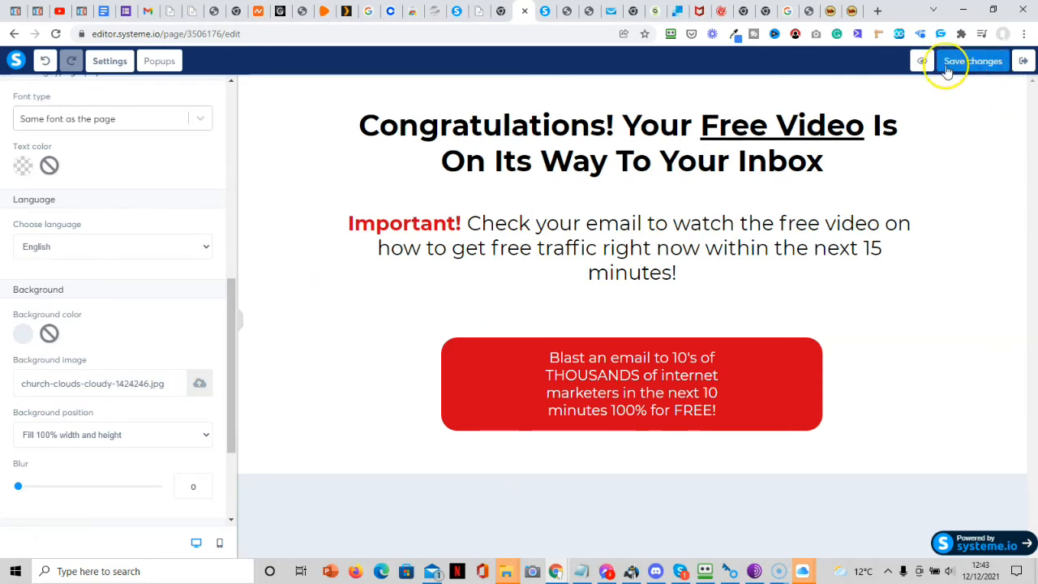
click(923, 65)
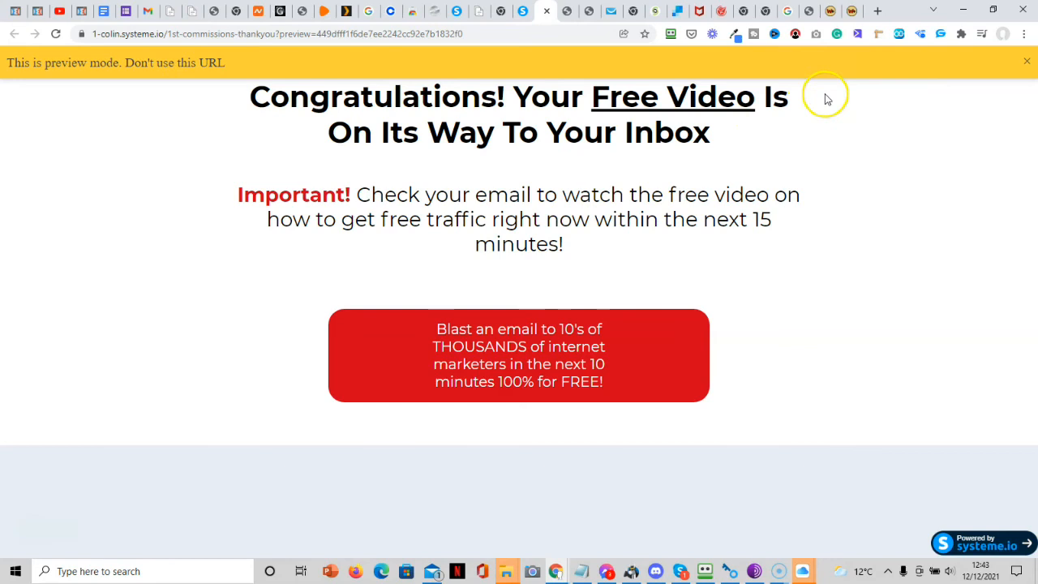
click(524, 13)
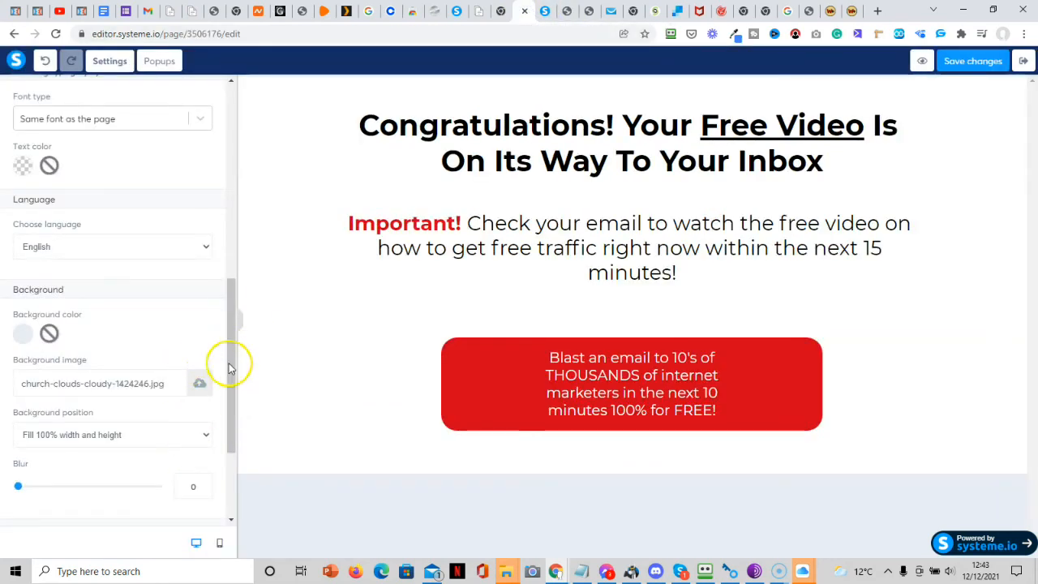
Set the thank-you page background colour to ffffff, save, and preview it.
click(23, 334)
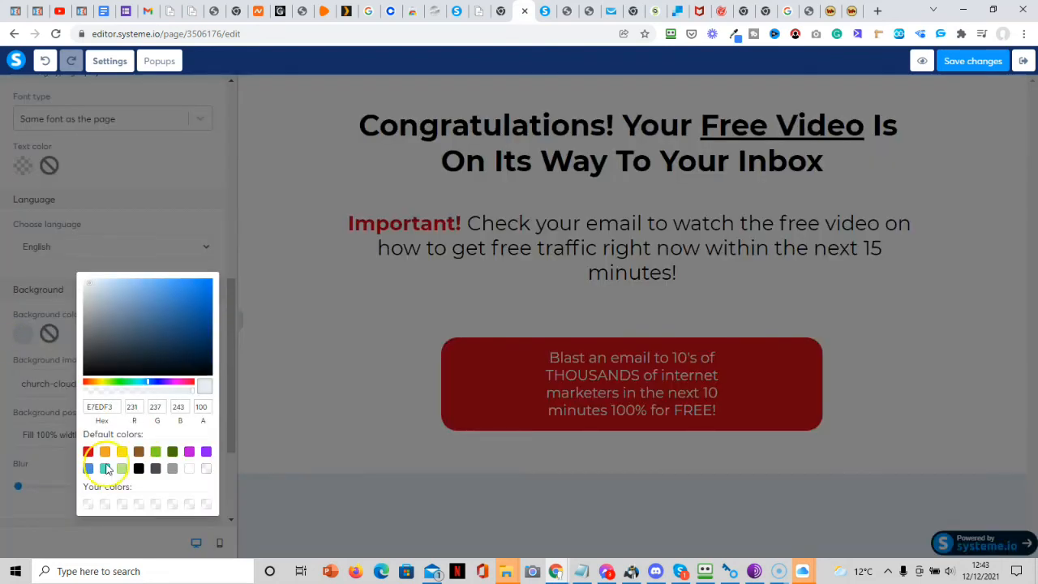
drag(117, 408, 71, 412)
key(BackSpace)
text(ffffff)
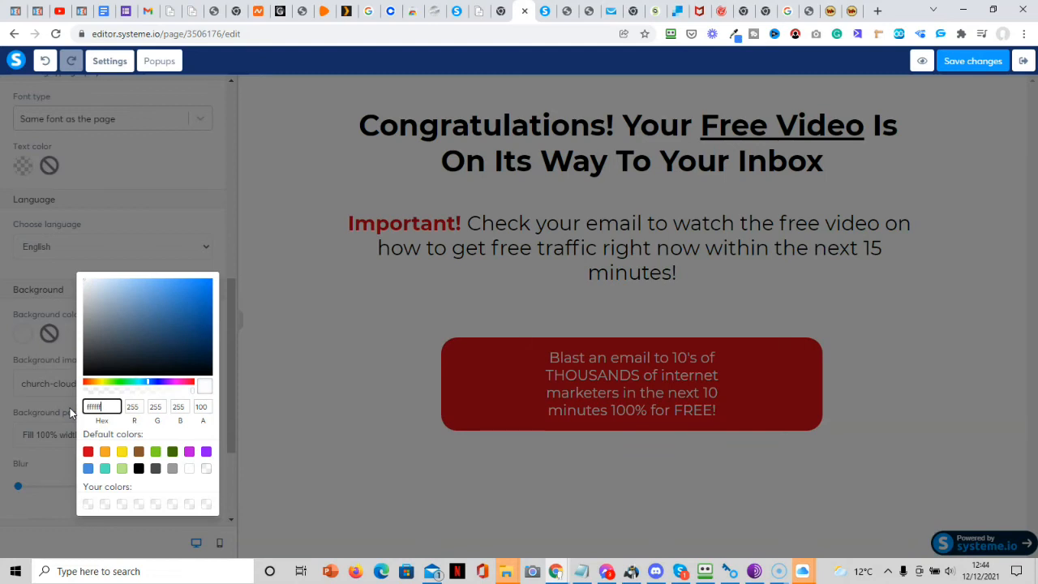
click(326, 371)
click(970, 61)
click(922, 61)
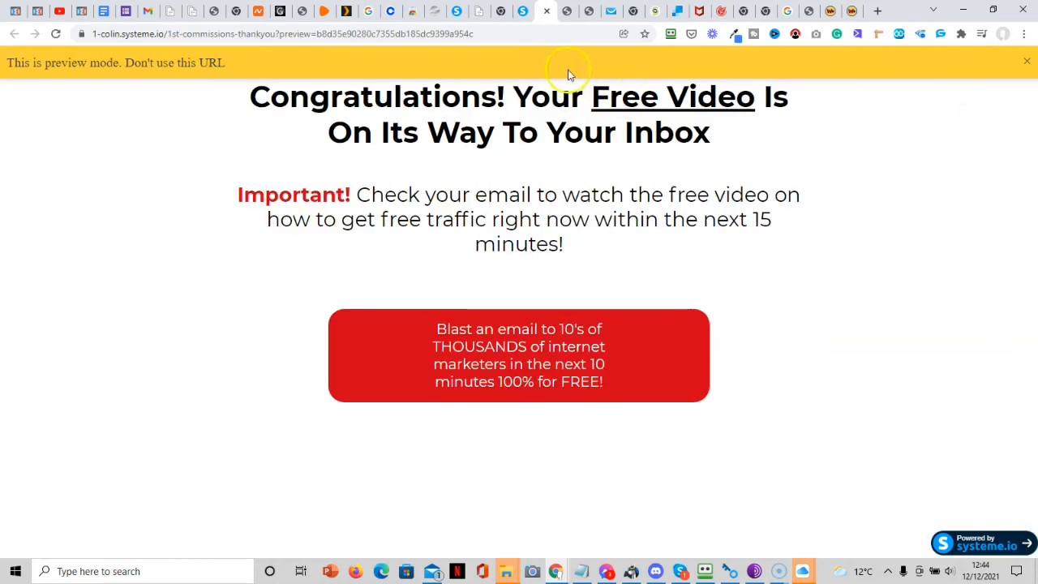
Adjust the red button's mobile layout so it is no longer a narrow strip, then save.
click(547, 11)
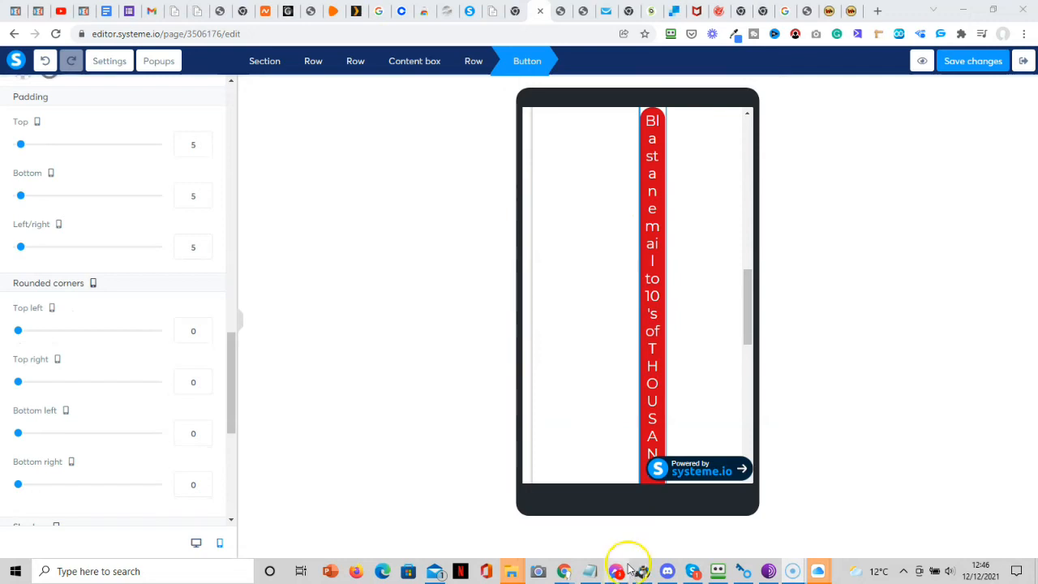
click(196, 543)
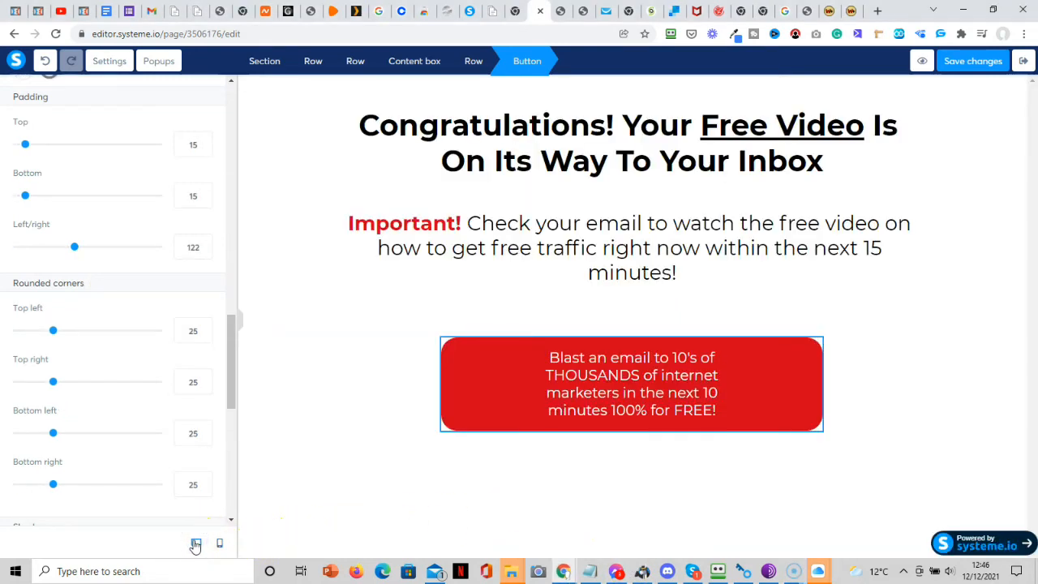
click(219, 545)
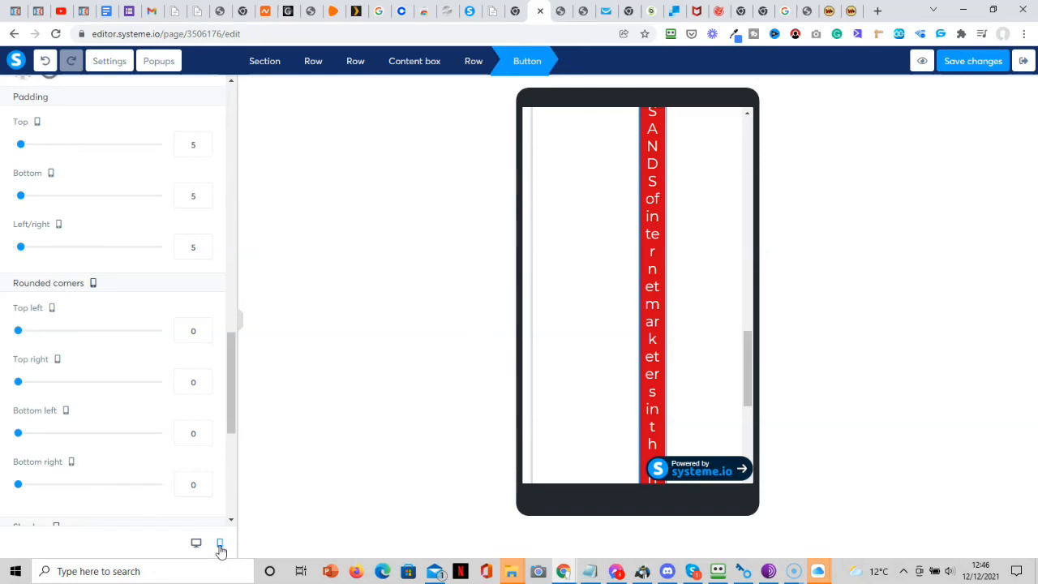
drag(231, 371, 259, 538)
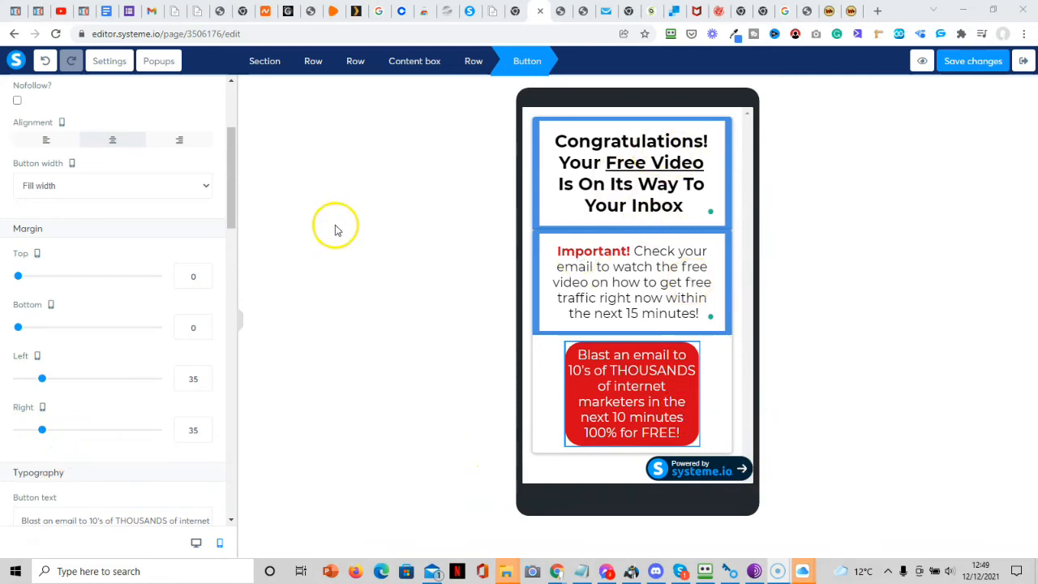
click(751, 220)
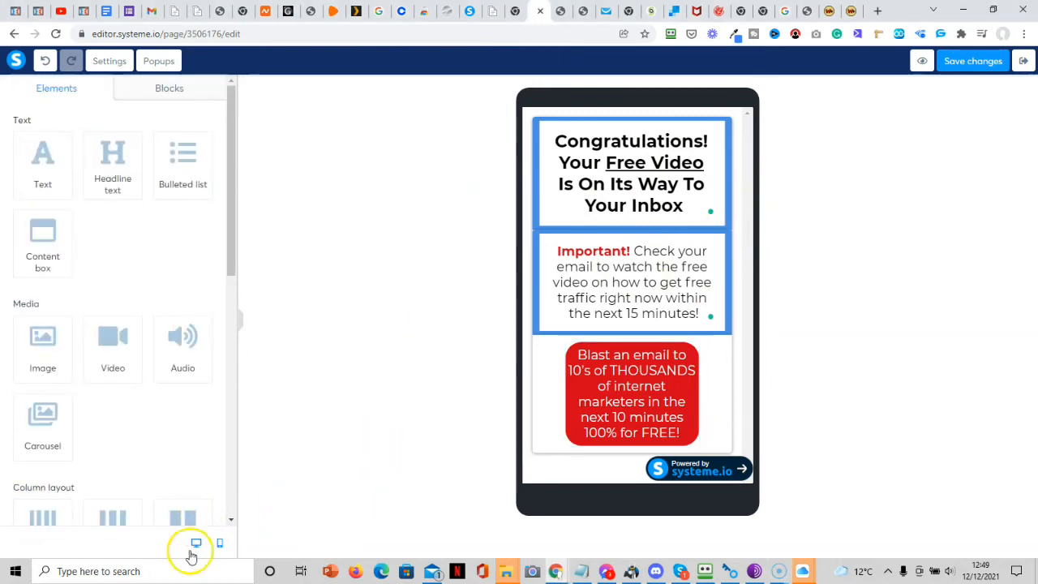
click(973, 64)
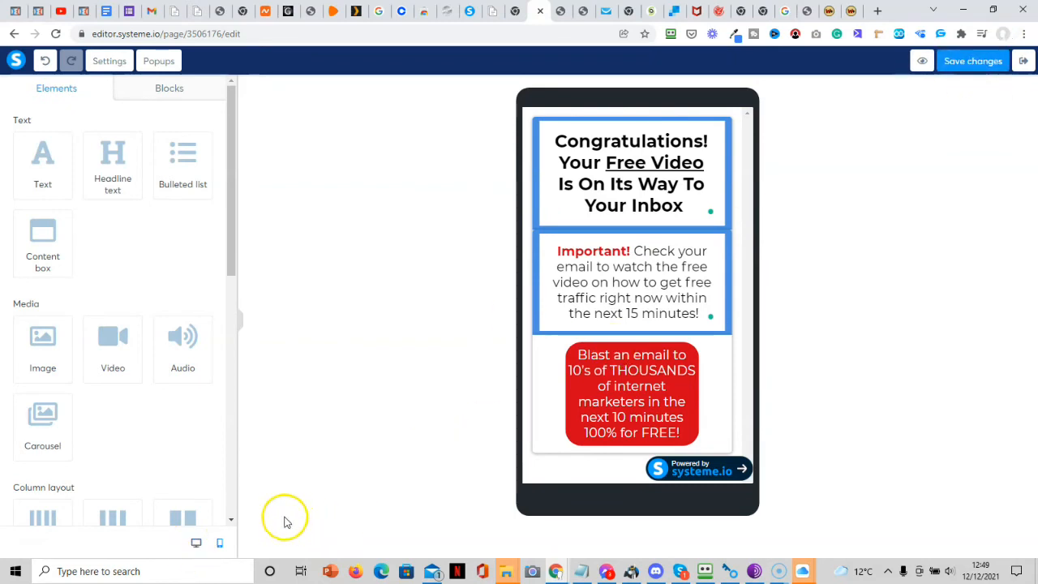
click(196, 545)
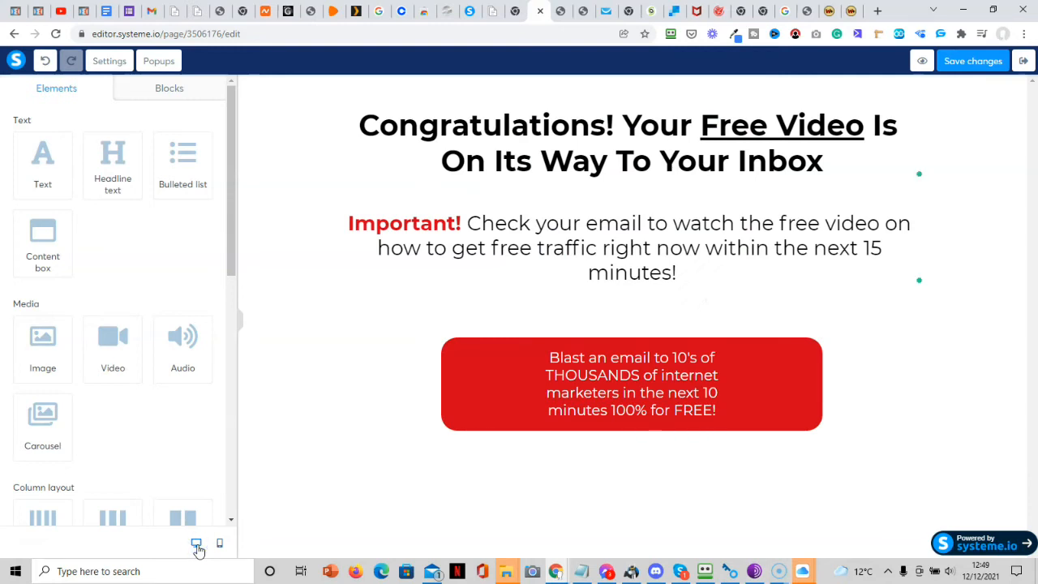
click(985, 64)
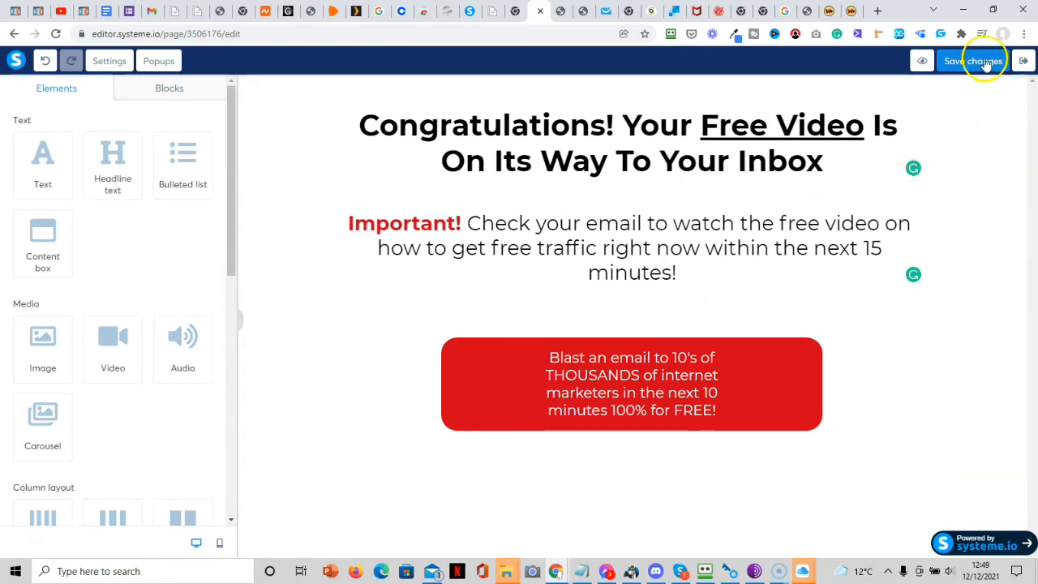
Open the Squeeze page step in the editor, check its mobile view, and exit to the funnel.
click(1024, 63)
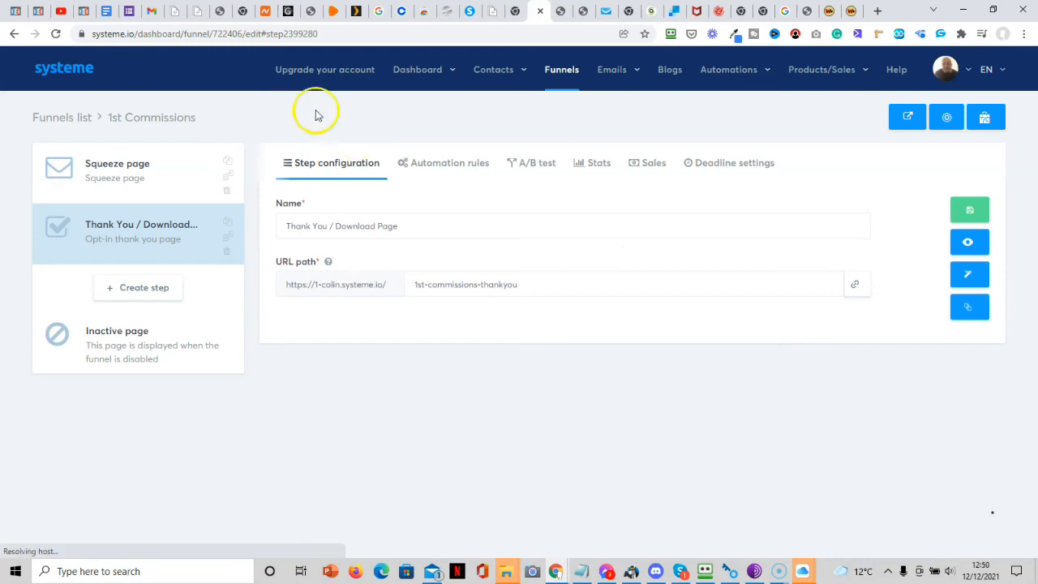
click(127, 176)
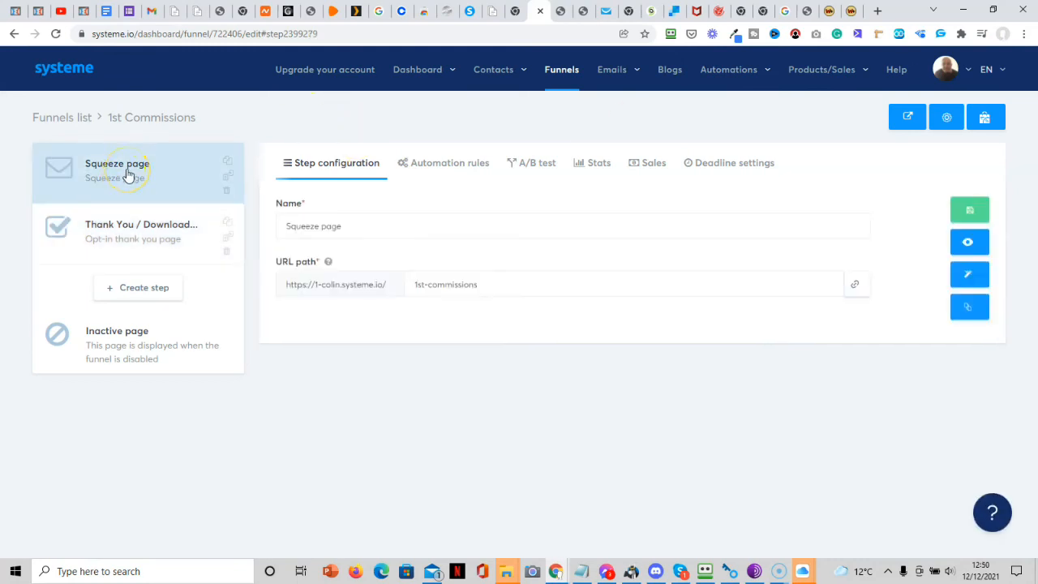
click(969, 275)
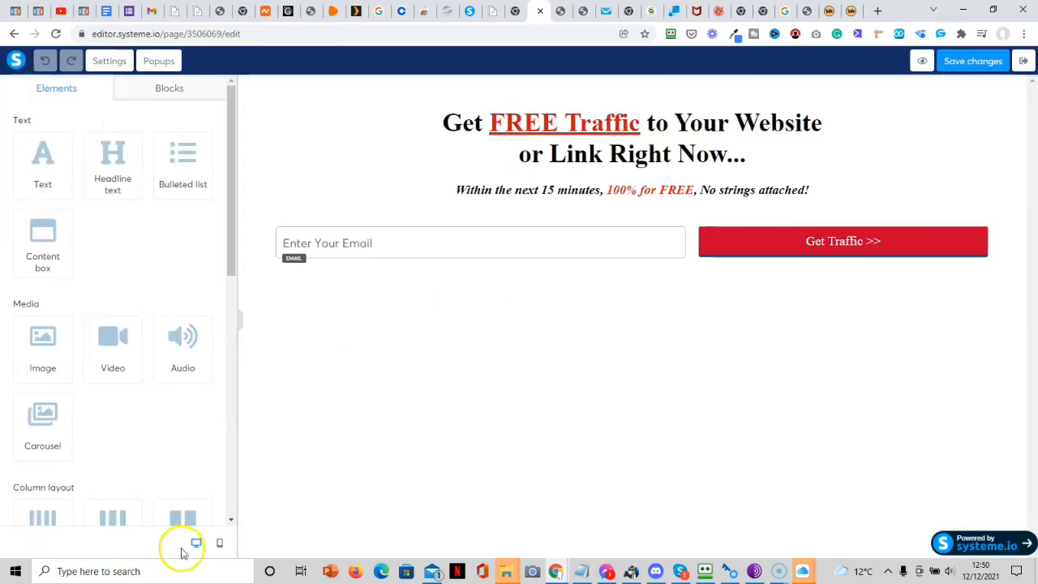
click(219, 543)
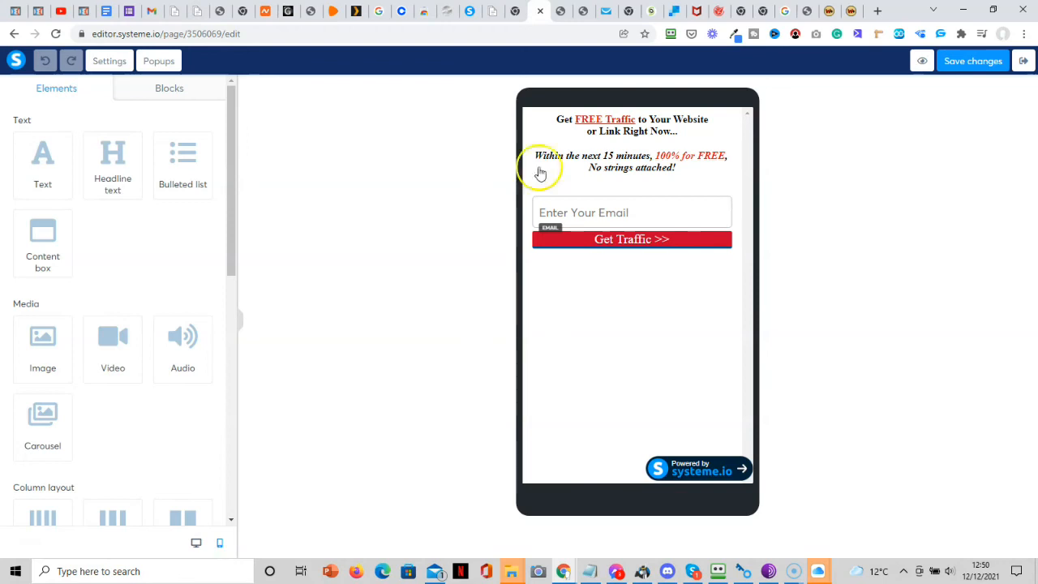
click(1025, 63)
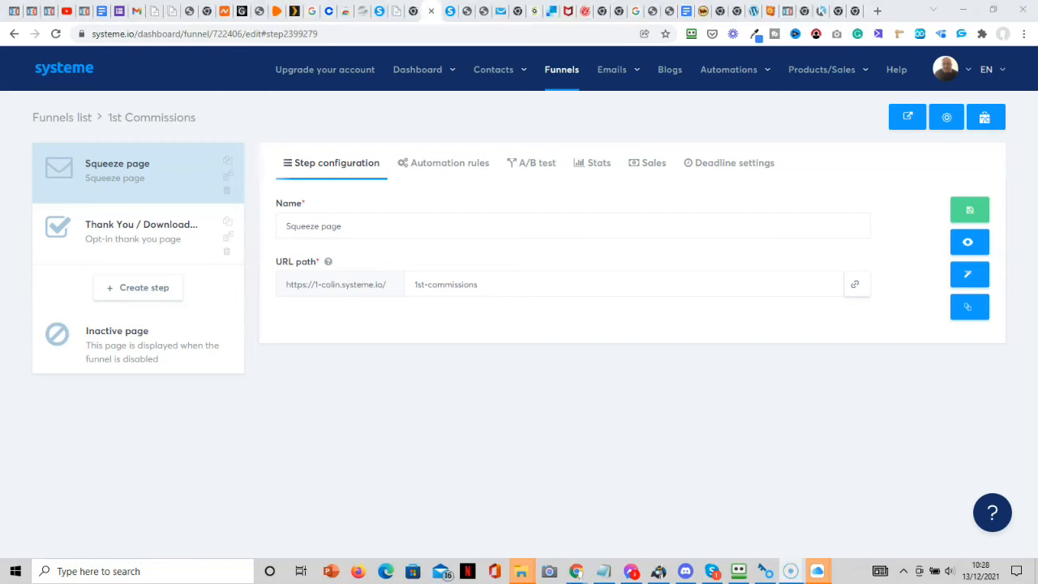
Create a 'Funnel step form subscribed' rule that subscribes contacts to Free Traffic Opt-in.
click(474, 173)
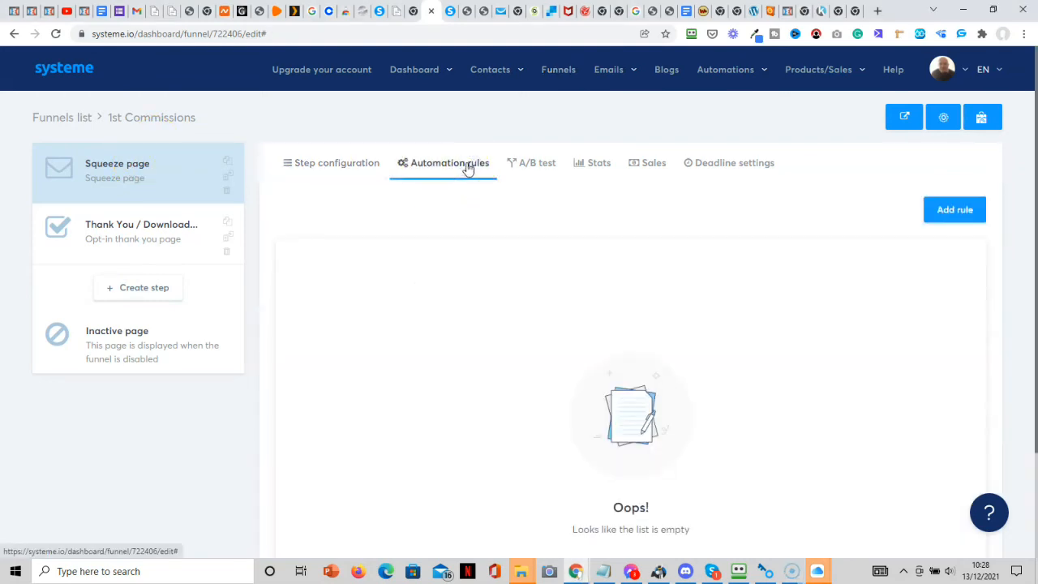
click(965, 212)
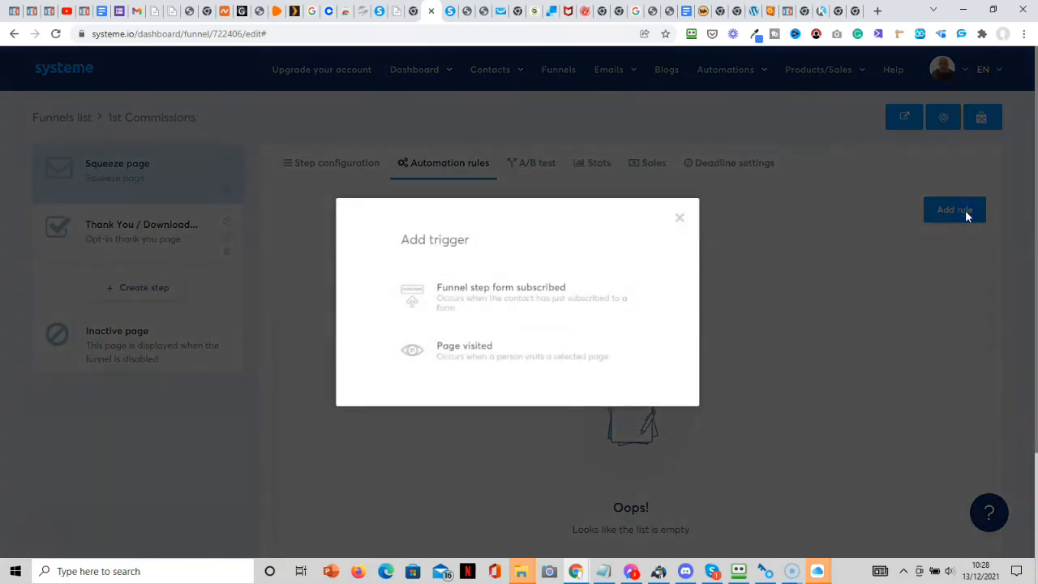
click(551, 299)
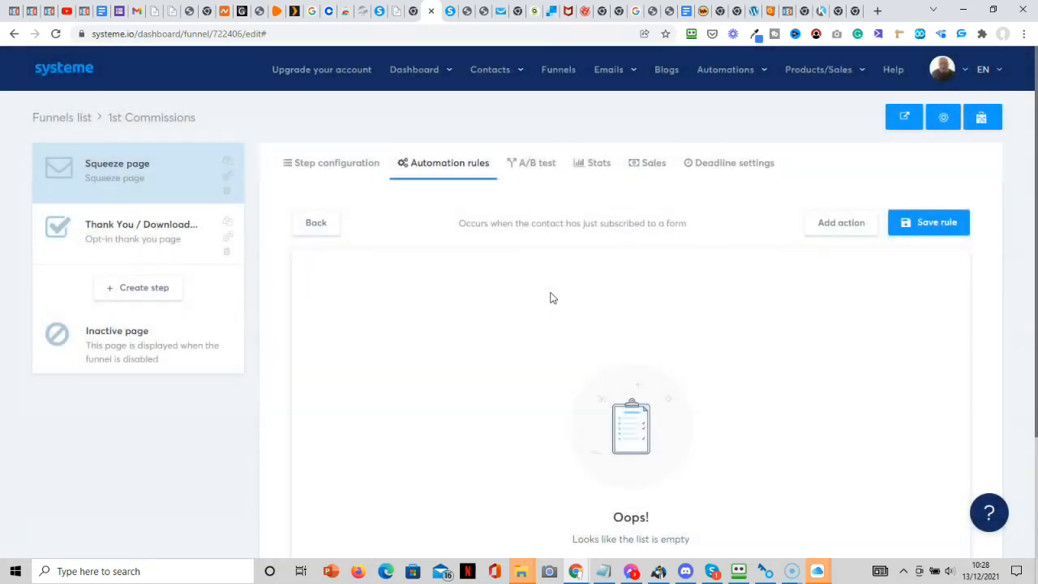
click(842, 226)
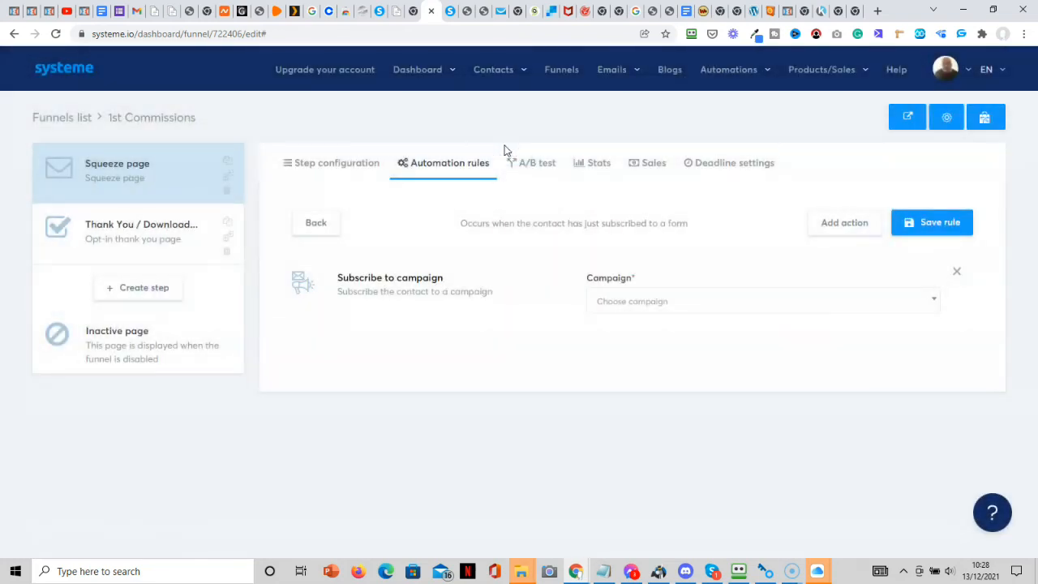
click(640, 308)
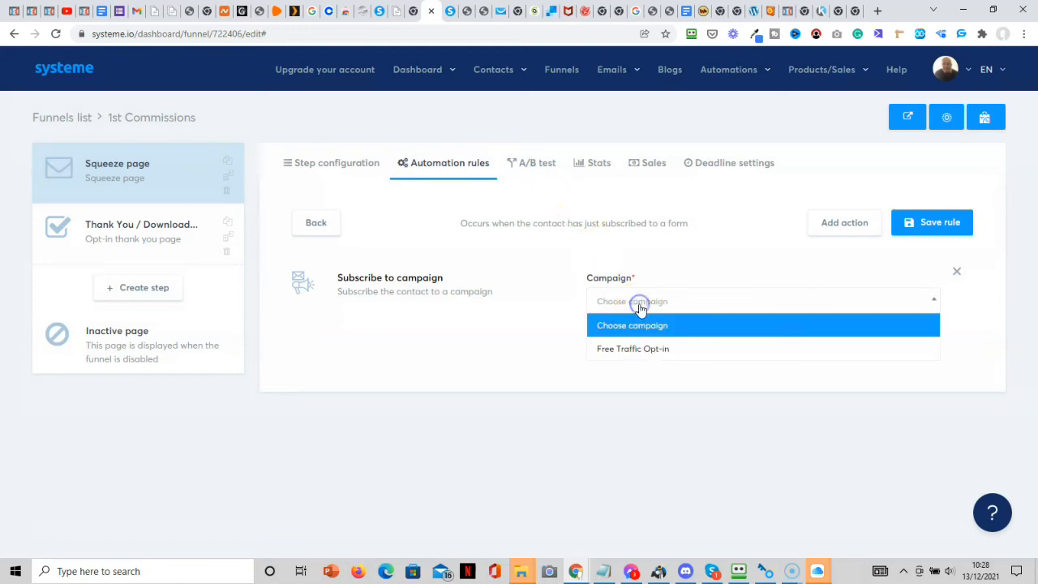
click(649, 355)
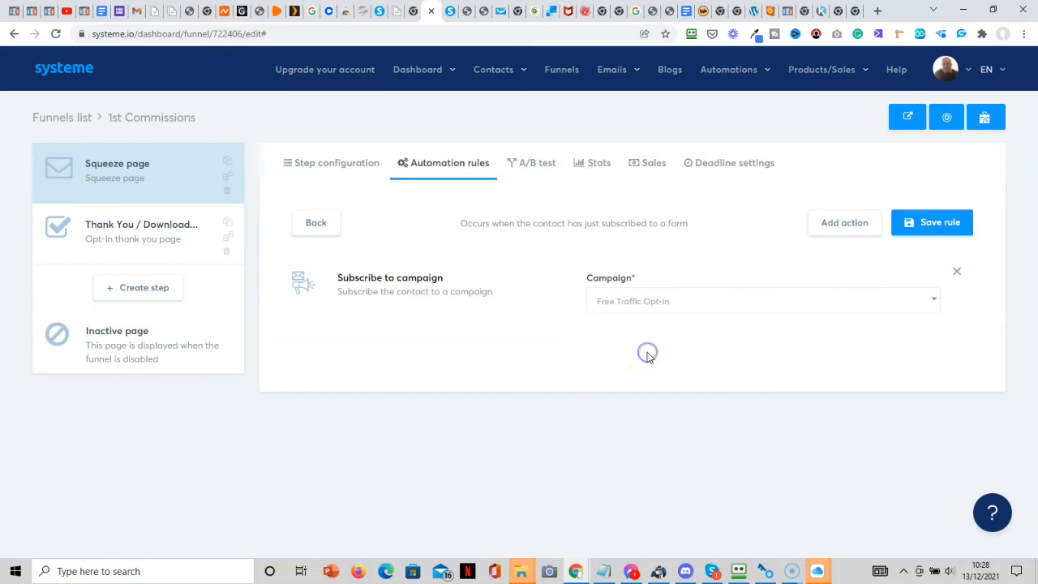
click(939, 231)
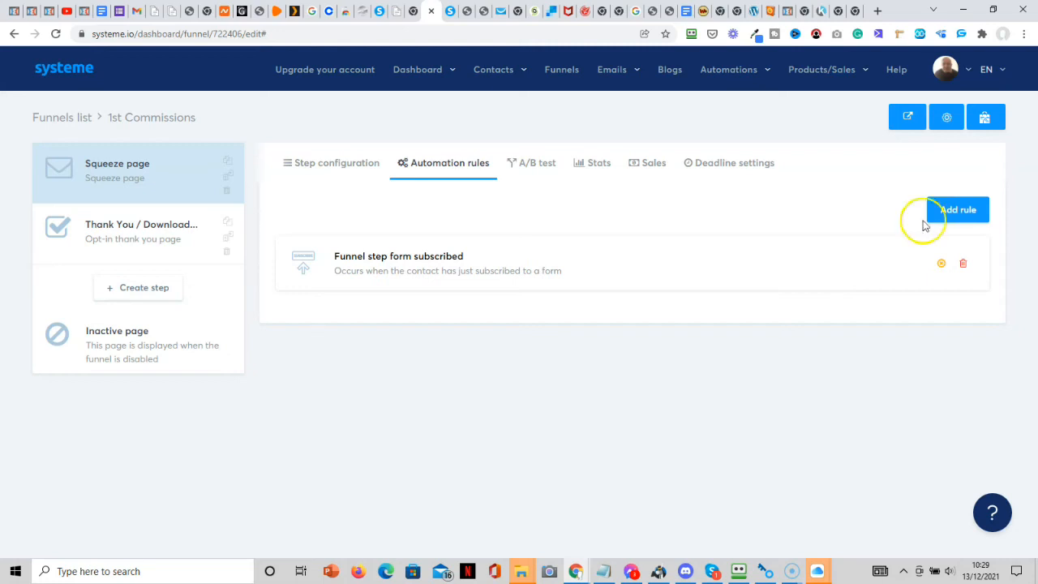
mouse_move(612, 73)
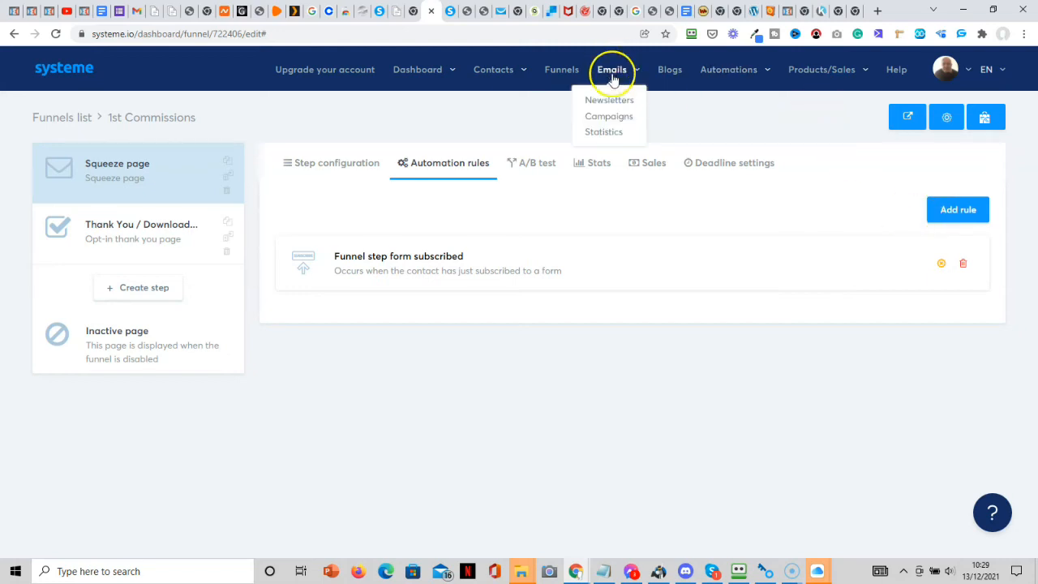
Open the Free Traffic Opt-in campaign's email list under Emails > Campaigns.
click(626, 125)
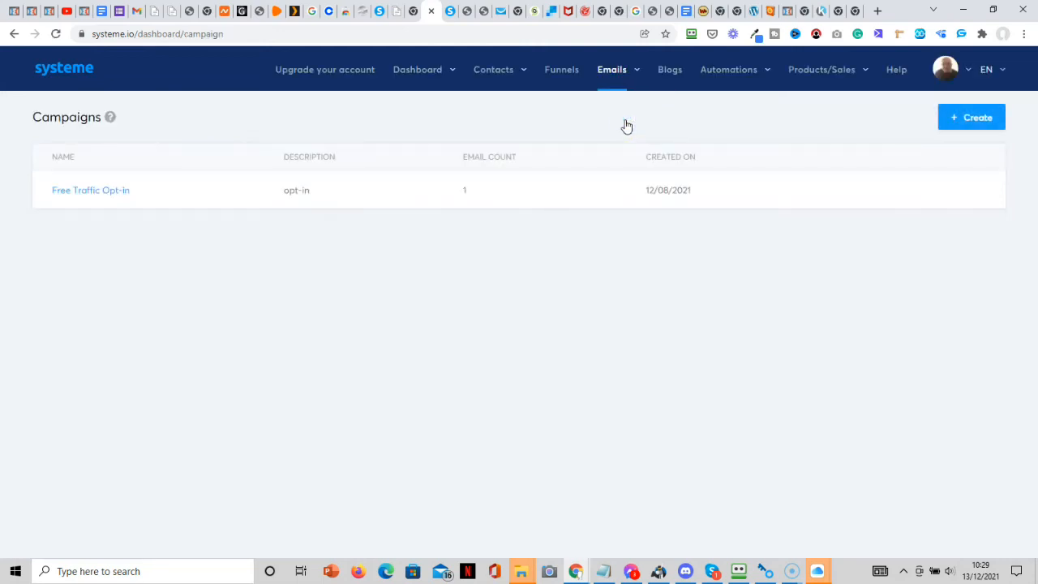
click(978, 123)
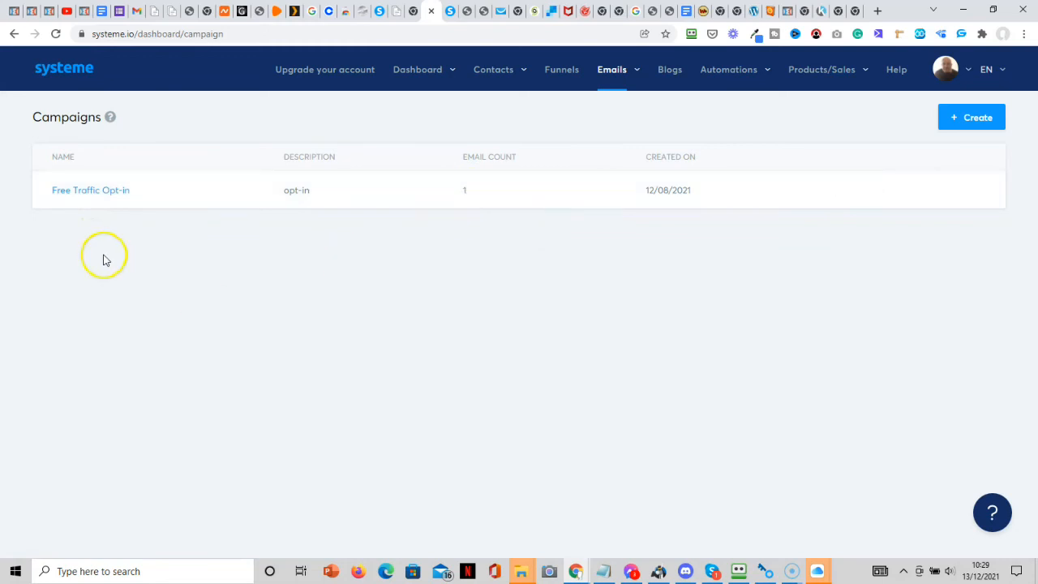
click(92, 199)
click(92, 197)
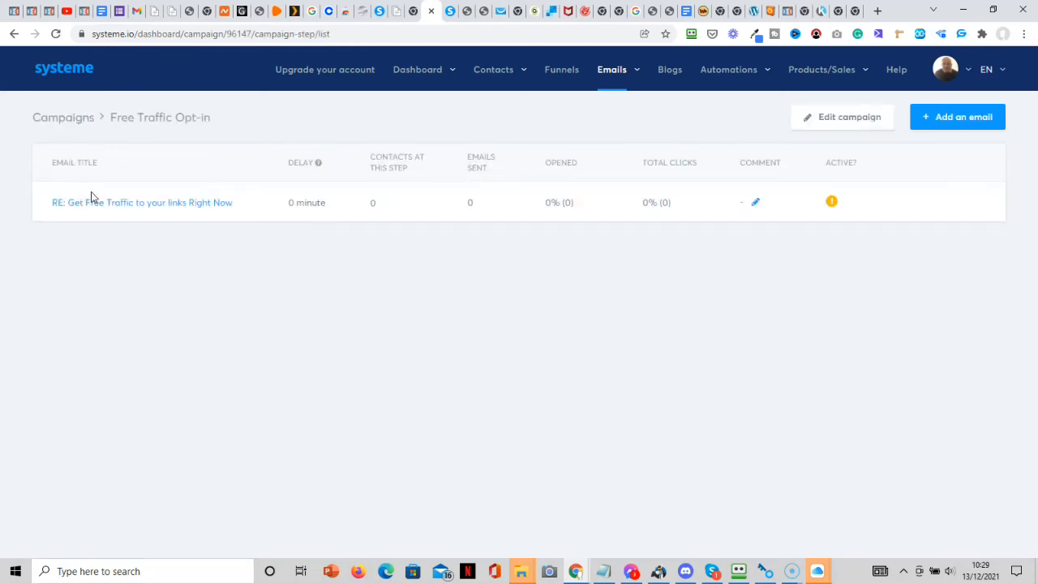
mouse_move(235, 220)
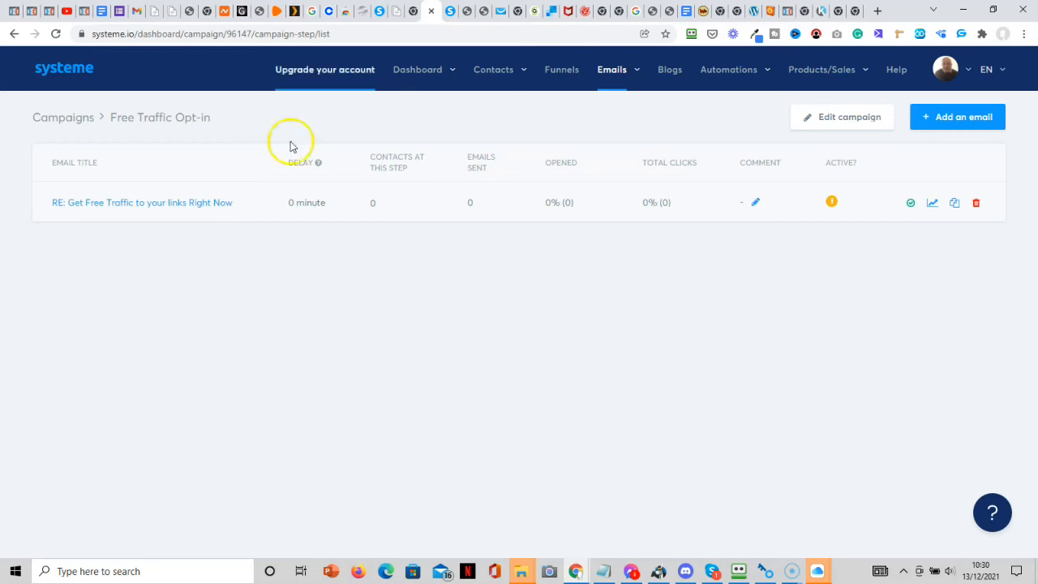
Check the WarriorPlus offer and tutorial tabs, then open 'RE: Get Free Traffic to your links Right Now'.
click(703, 13)
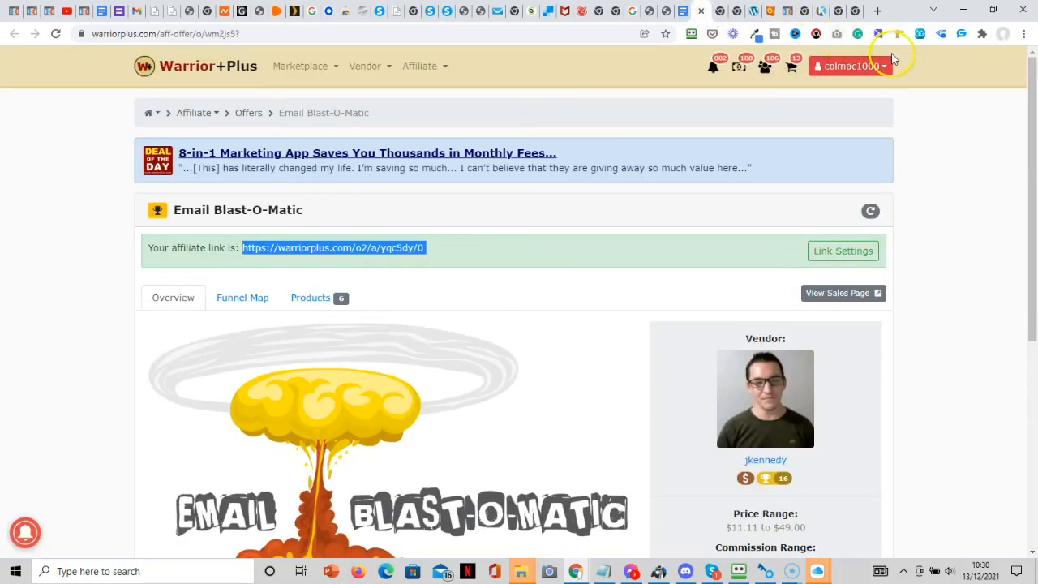
click(449, 18)
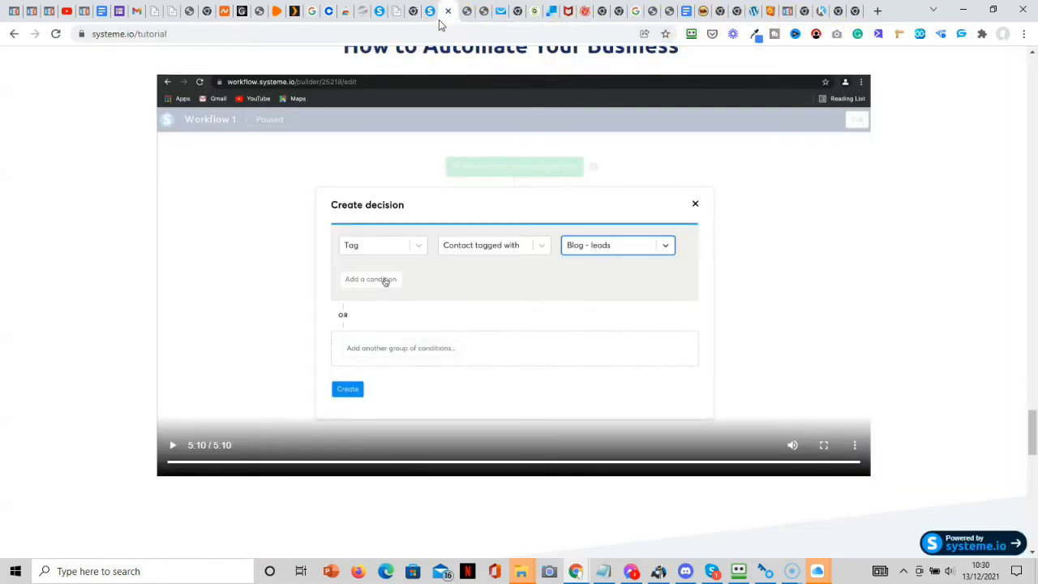
click(430, 21)
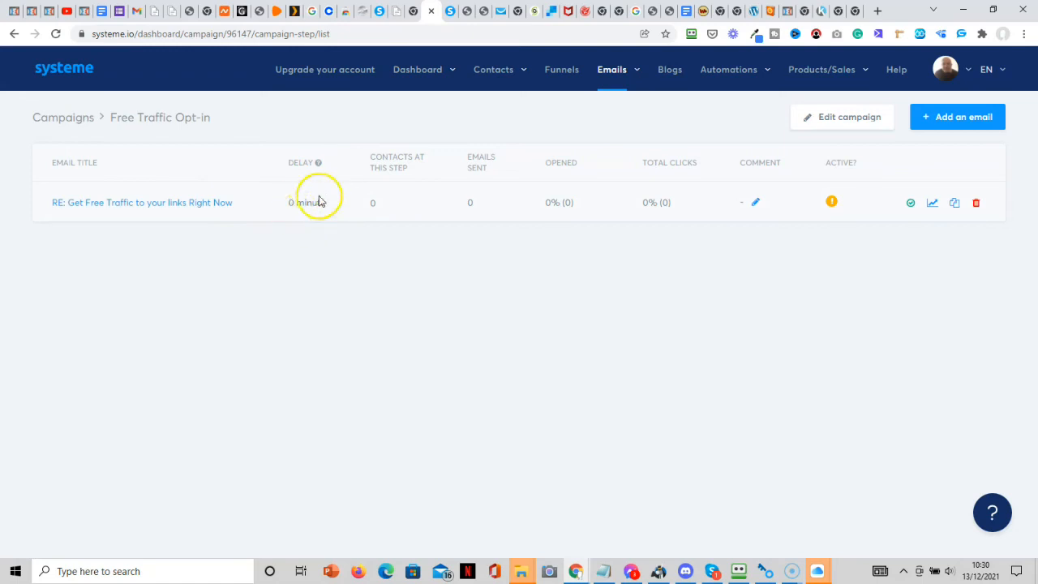
click(208, 211)
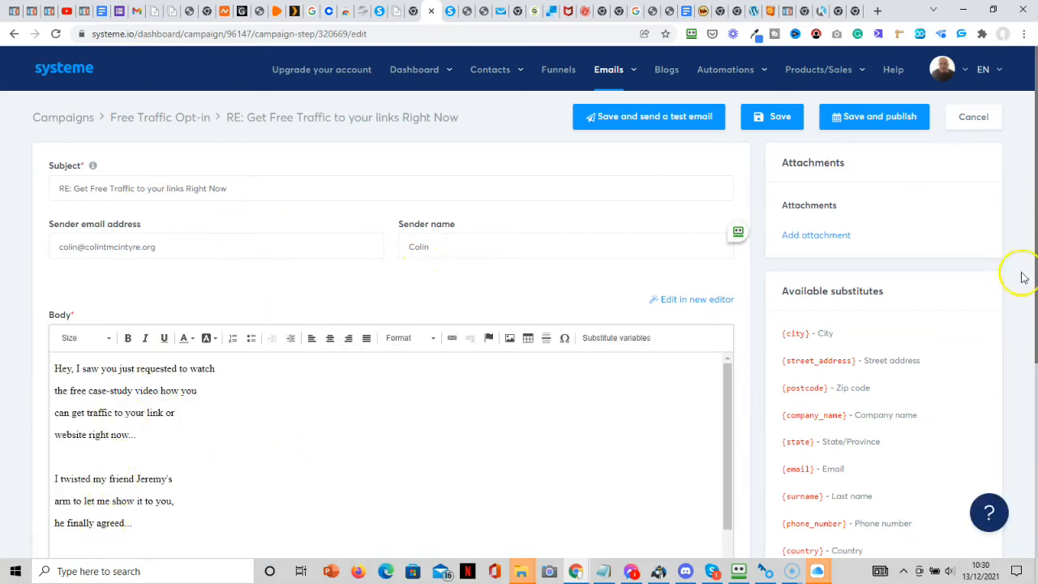
Start Save and publish on the email and enter a sending delay of 0.
drag(1036, 337, 972, 306)
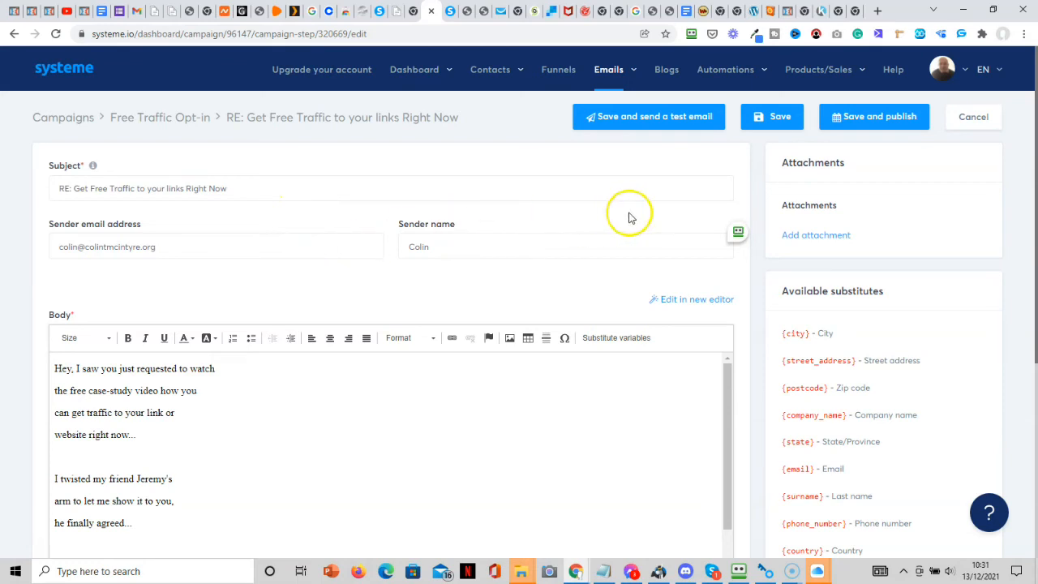
click(853, 124)
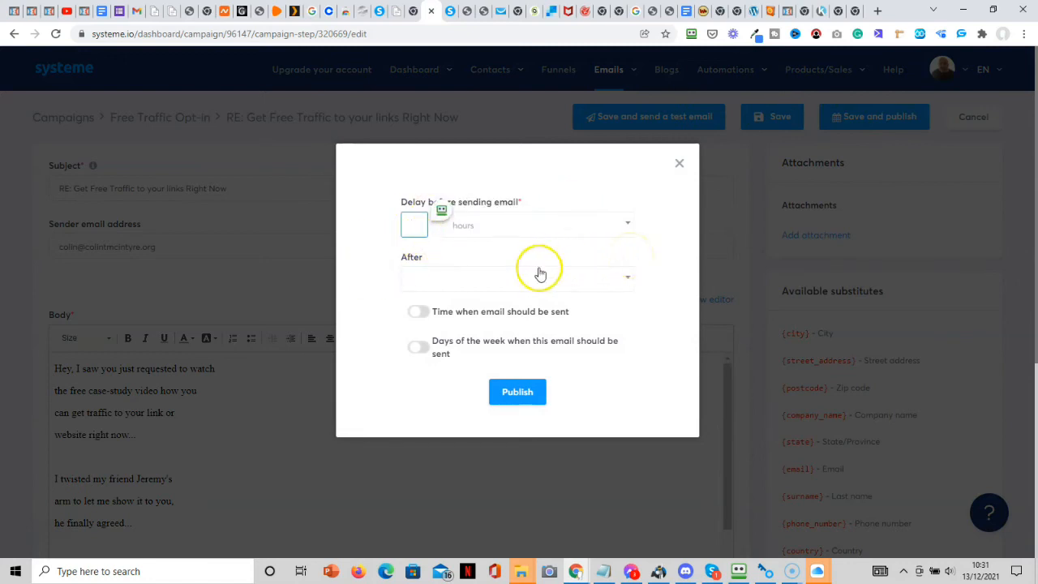
click(574, 294)
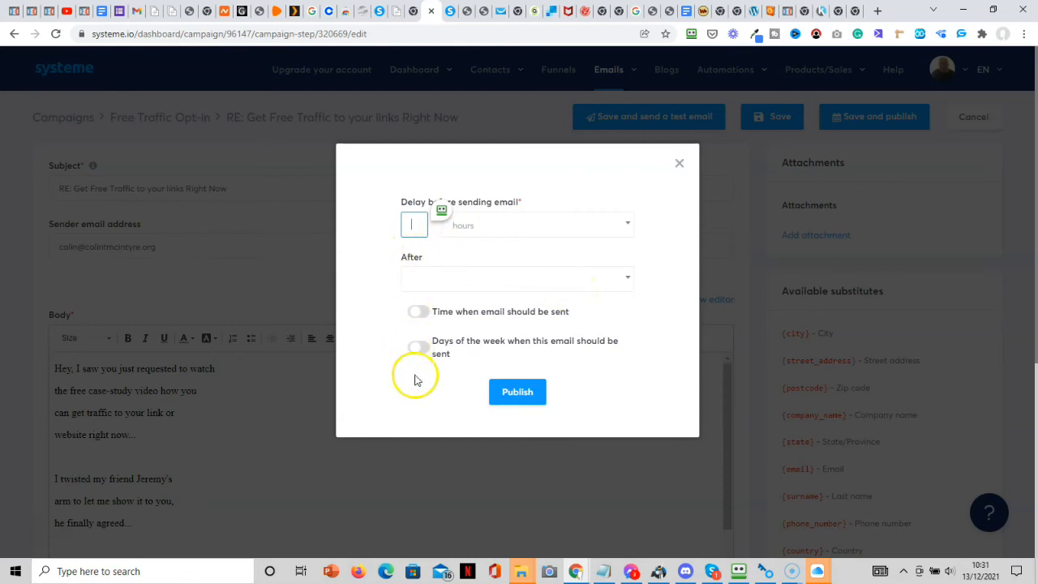
click(412, 225)
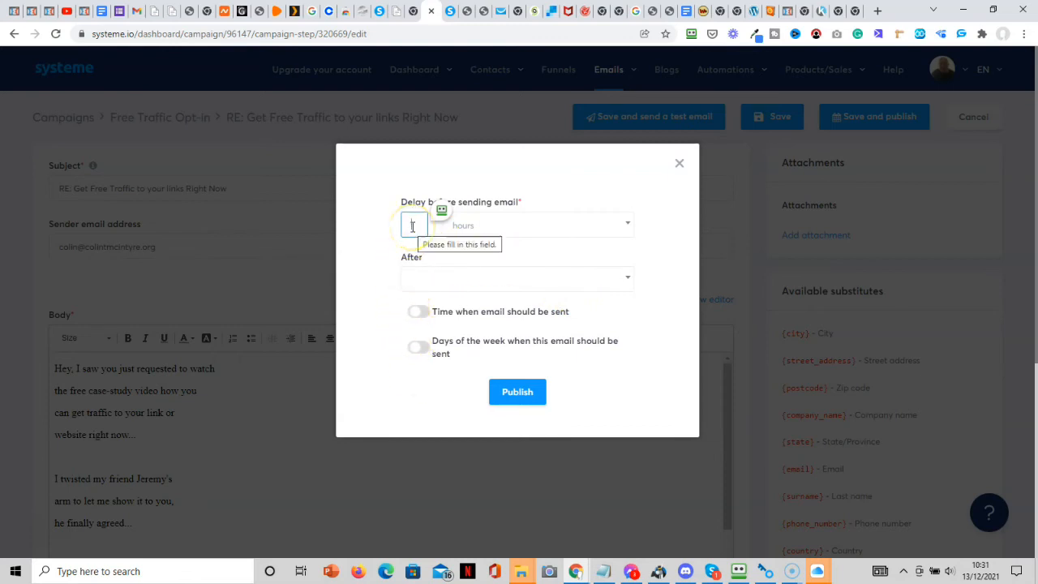
text(0)
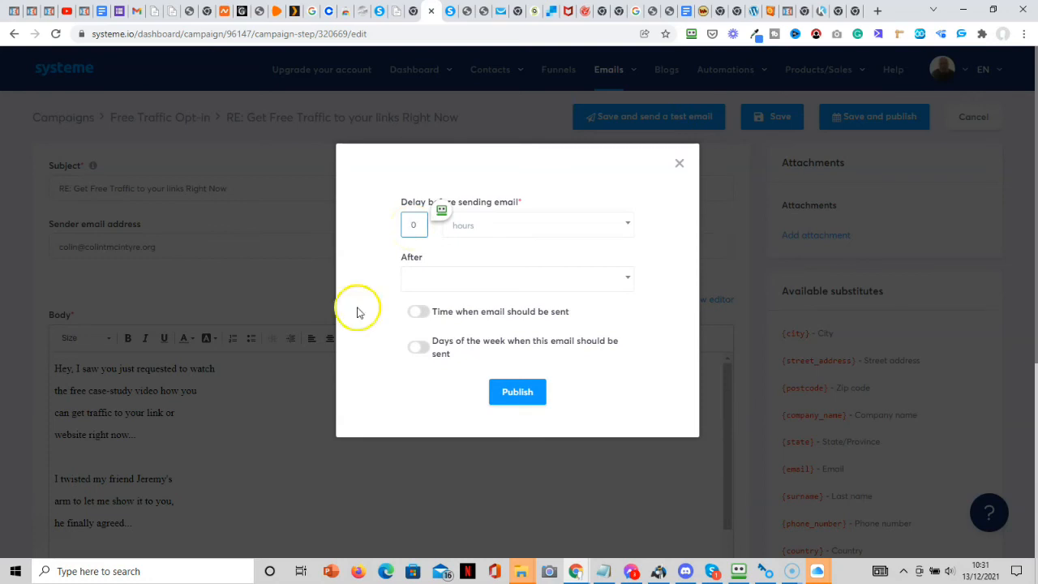
Publish the first email with no delay and the second with a 1-day delay.
click(517, 392)
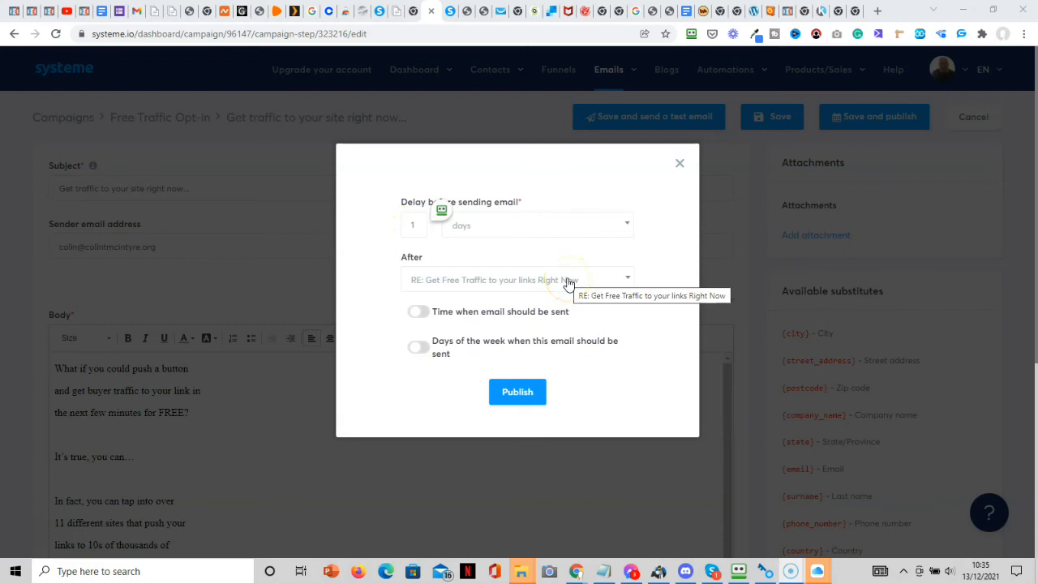
click(527, 392)
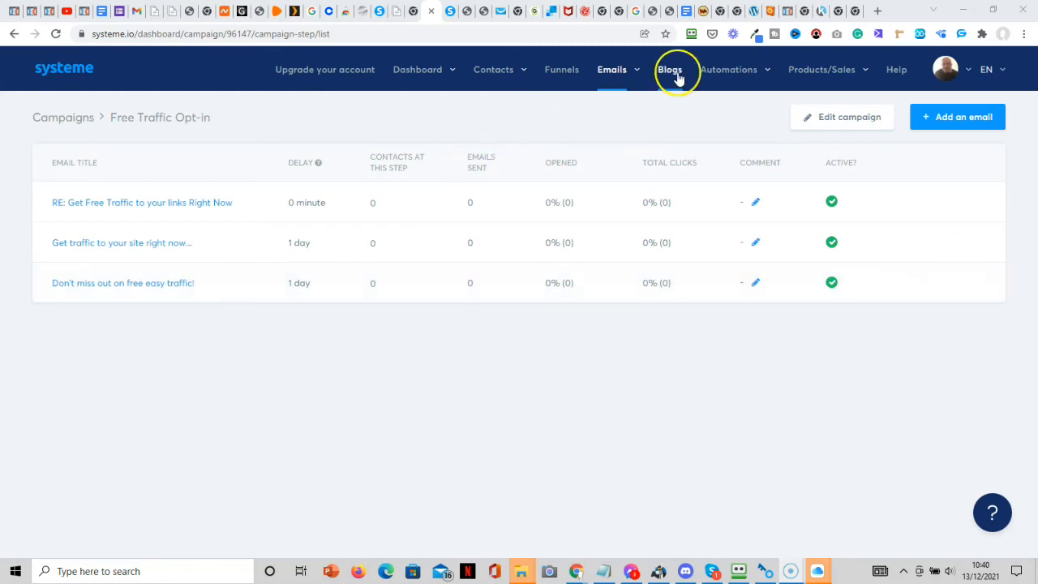
Open the live 1st Commissions funnel using its View funnel icon.
mouse_move(614, 70)
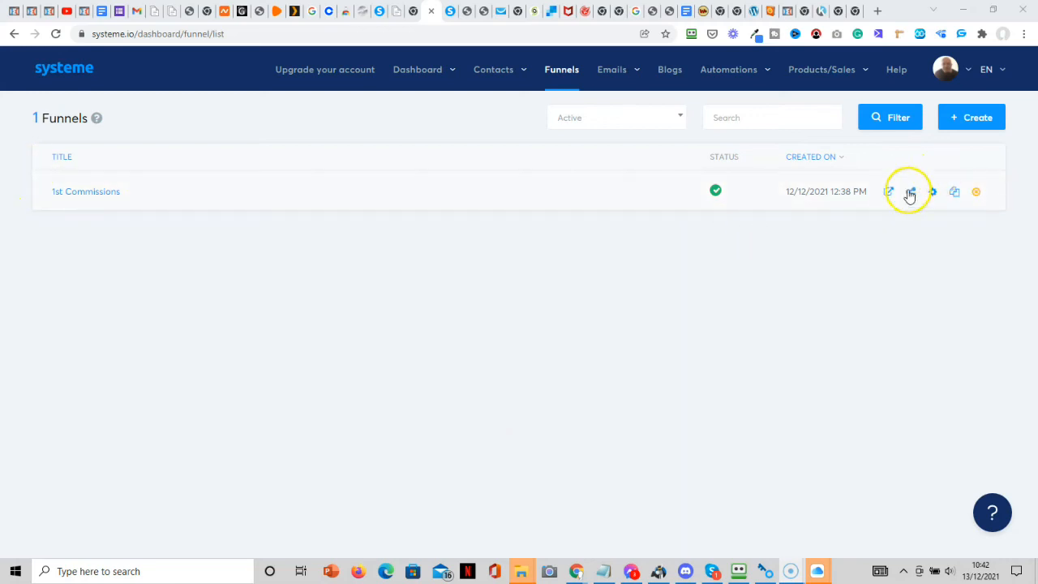
click(890, 192)
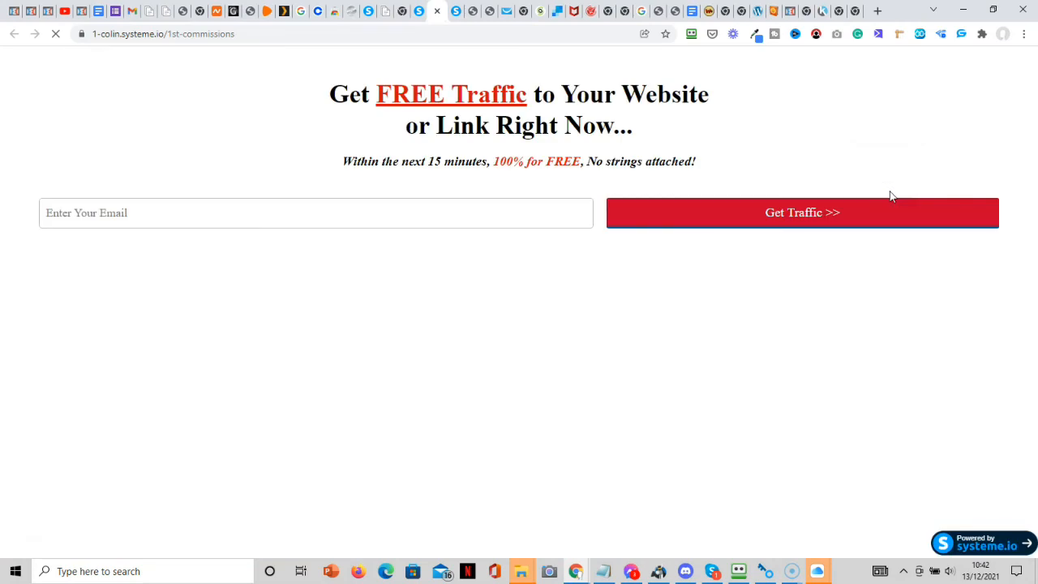
Submit a test email address through the squeeze page's Get Traffic >> form.
click(231, 212)
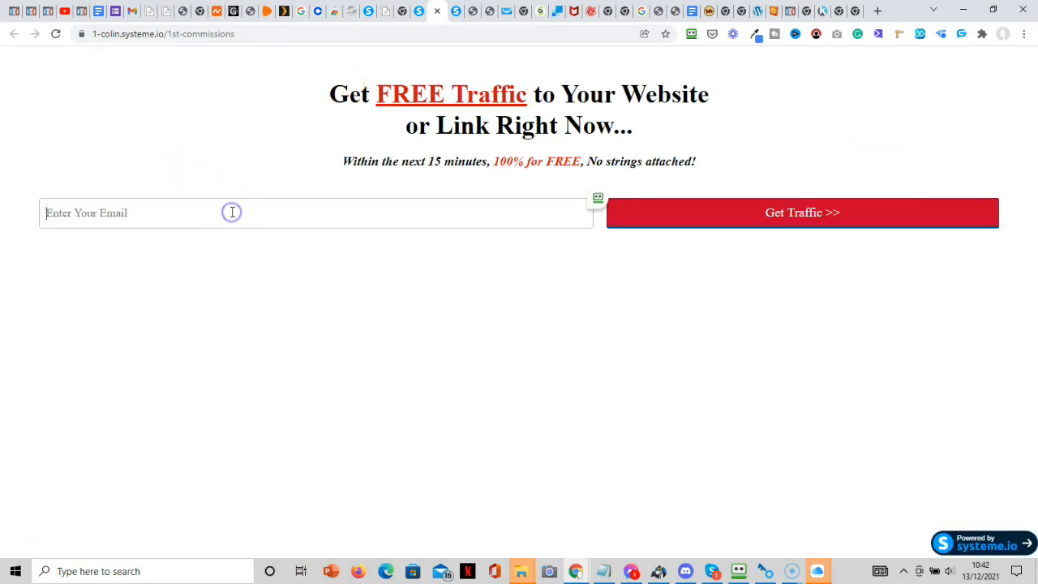
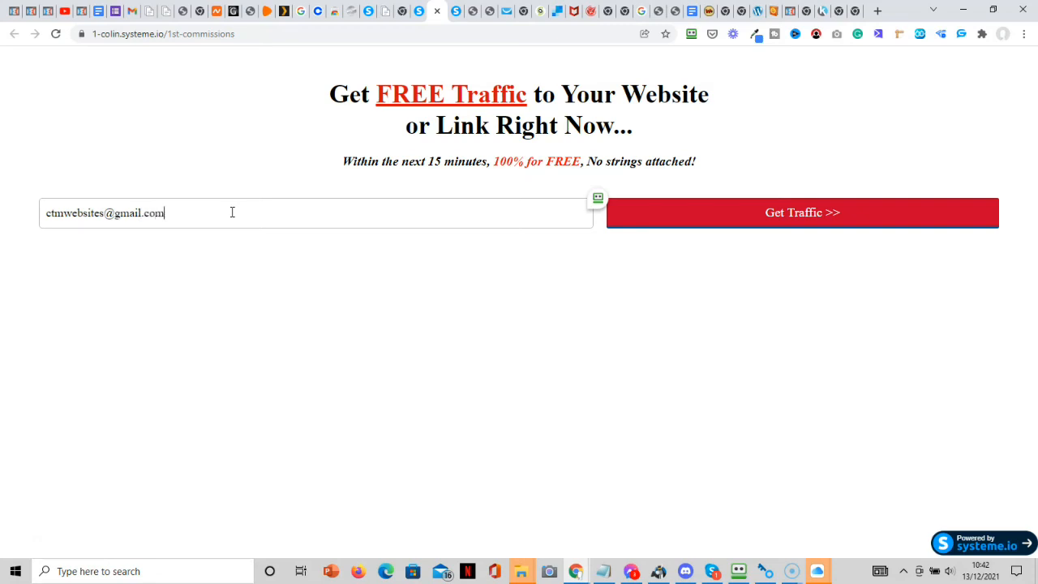
click(793, 221)
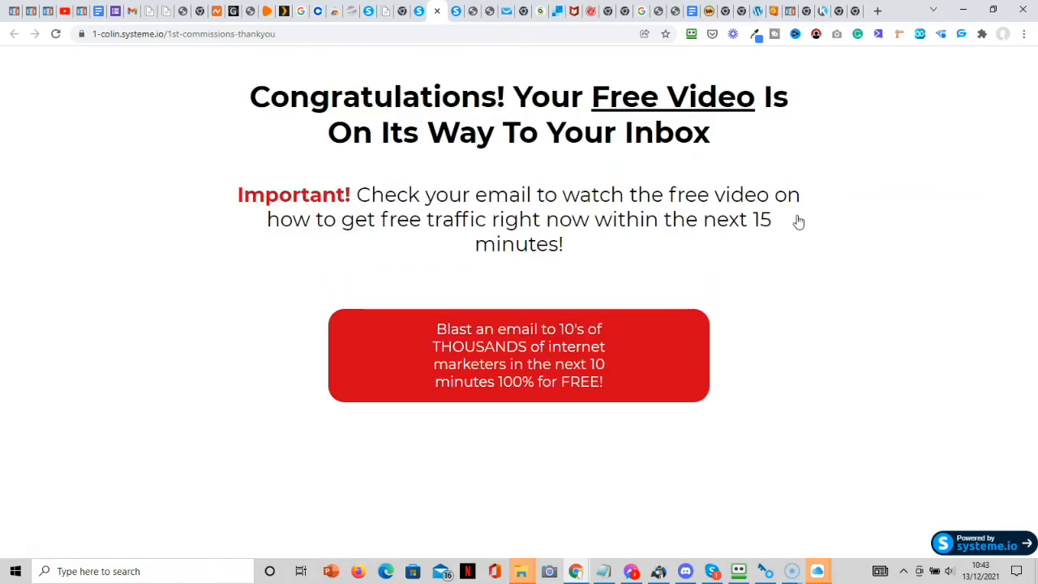
View the Email Blast-O-Matic sales page down to Buy Now, then check the Mail inbox.
click(612, 375)
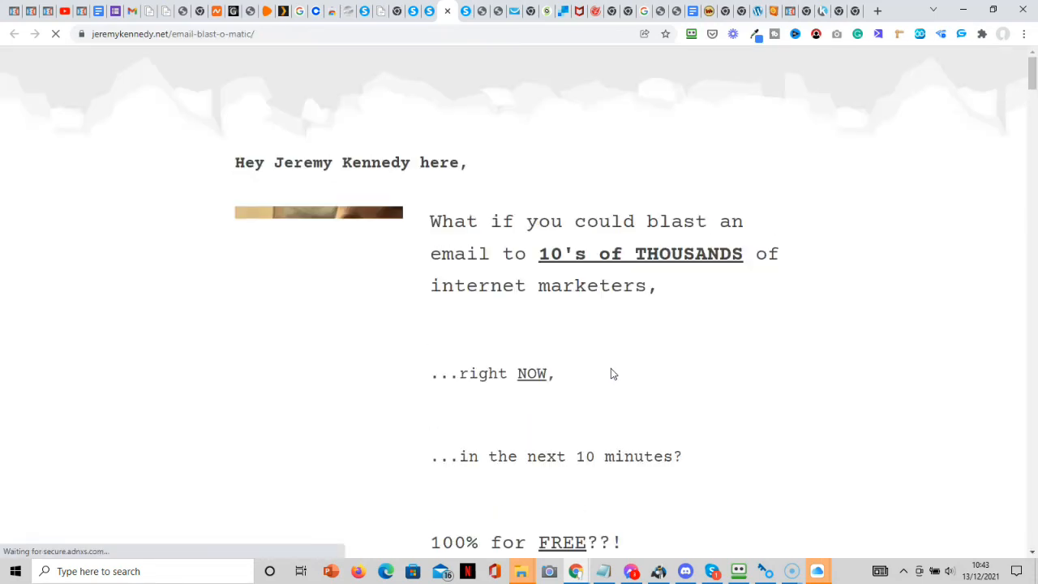
drag(1032, 67, 1033, 527)
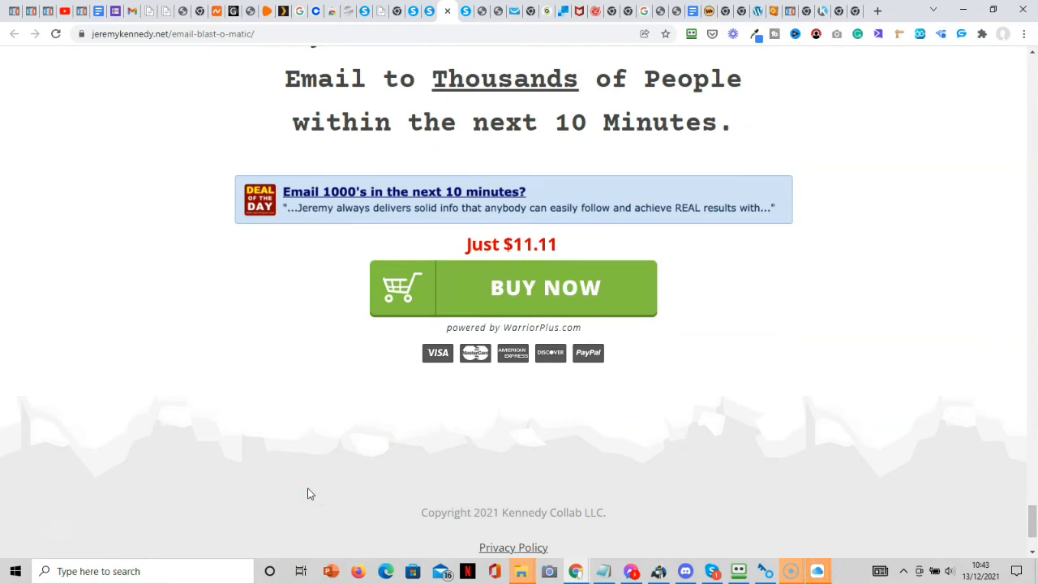
click(441, 572)
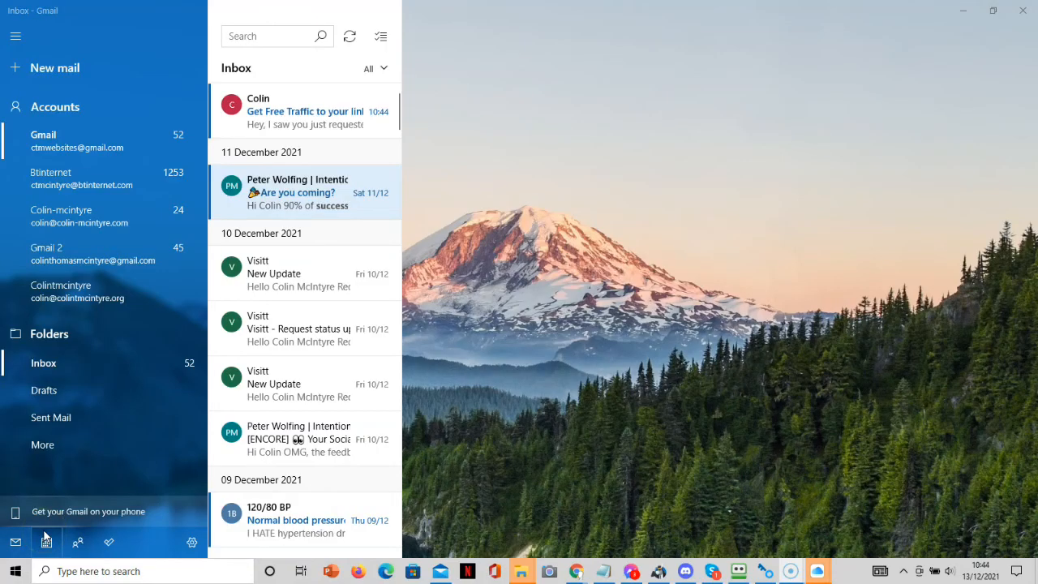
Open the 'RE: Get Free Traffic' email and test its YouTube video link and 'Click here to learn how >>' link.
click(297, 110)
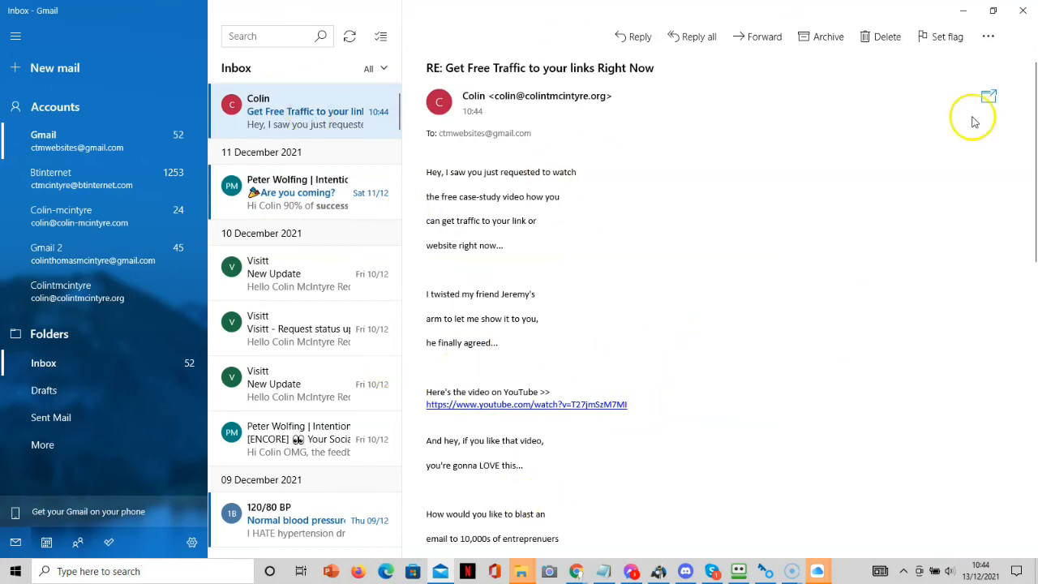
drag(1024, 105, 1021, 264)
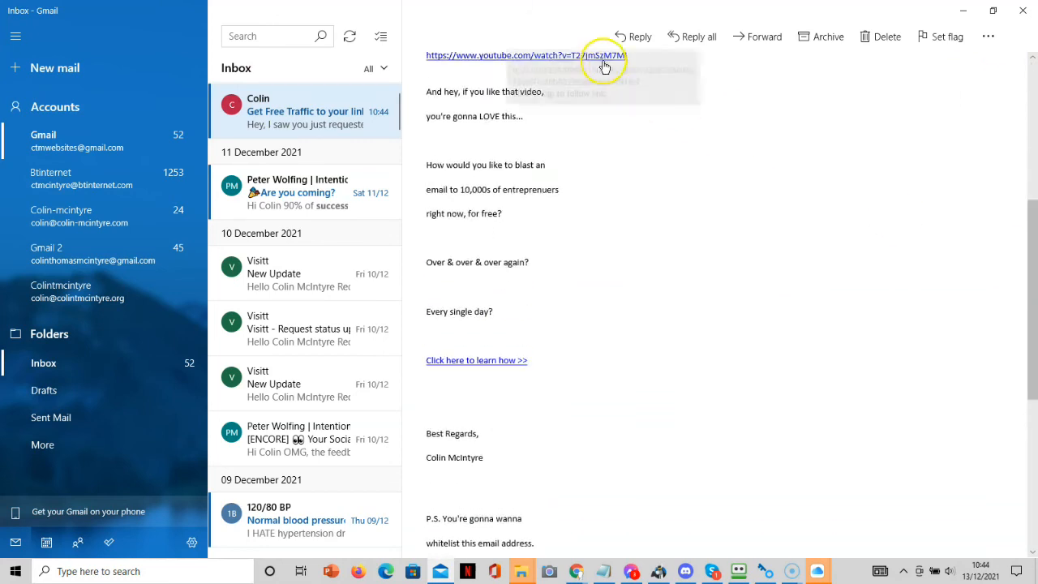
click(608, 57)
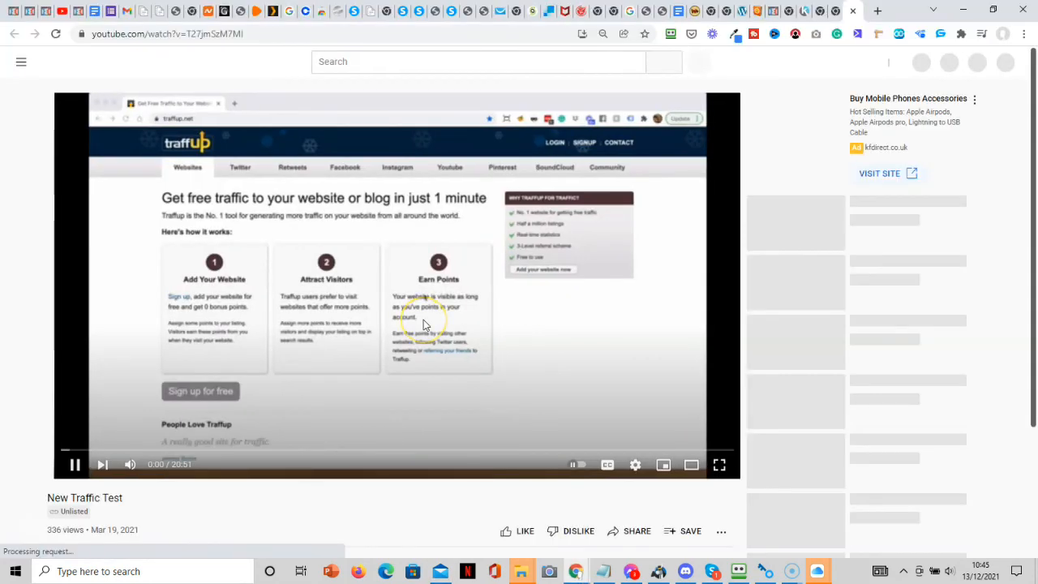
click(424, 320)
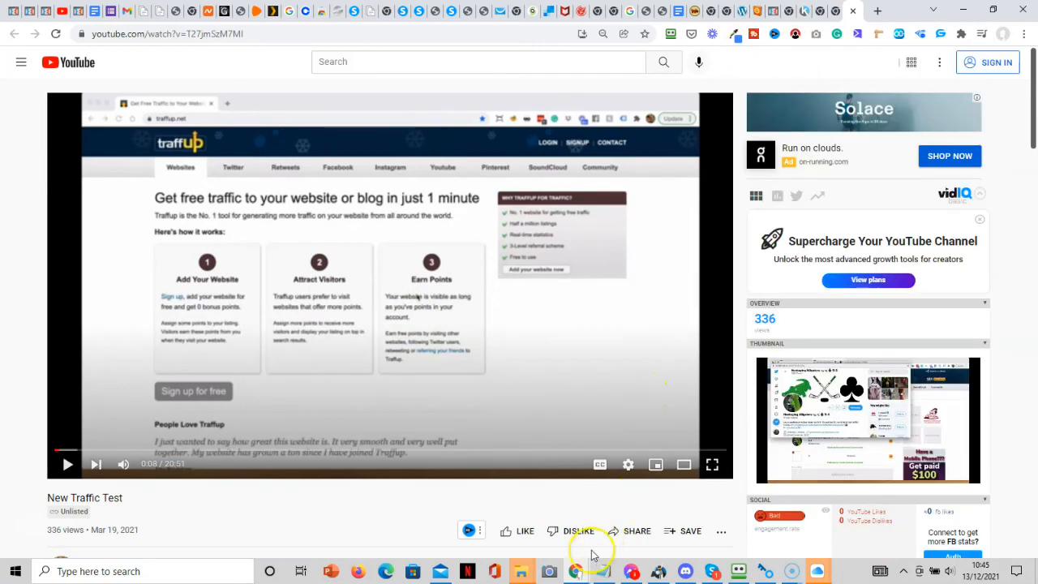
click(439, 572)
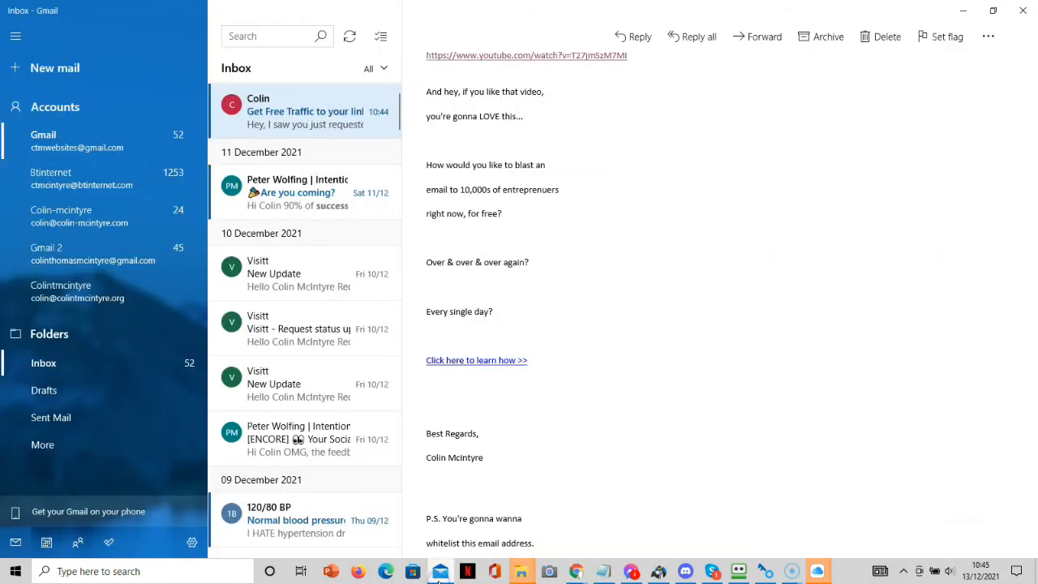
click(504, 362)
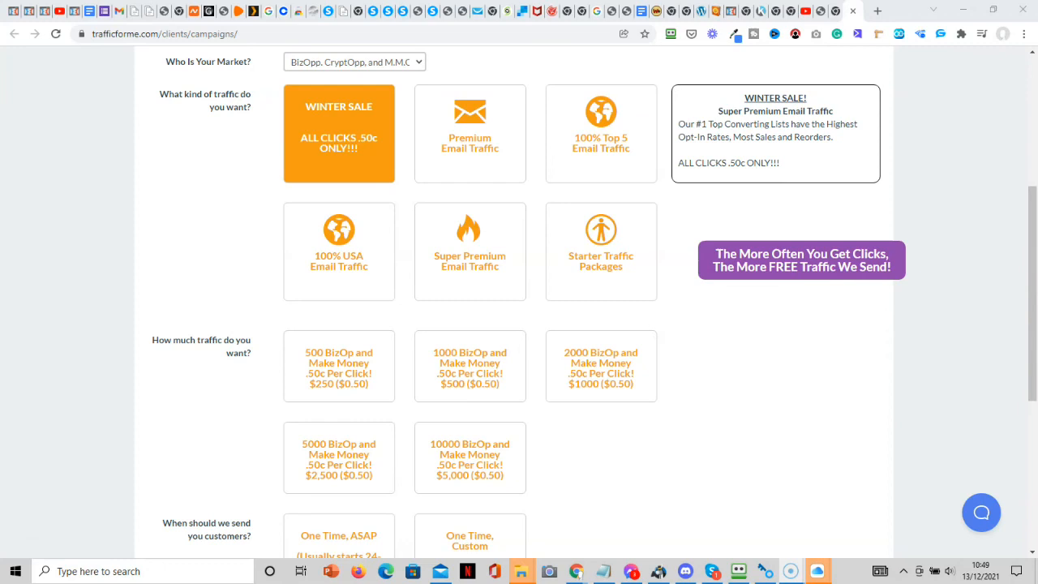
Order WINTER SALE email traffic with the '500 BizOp and Make Money' click package.
click(359, 133)
click(358, 85)
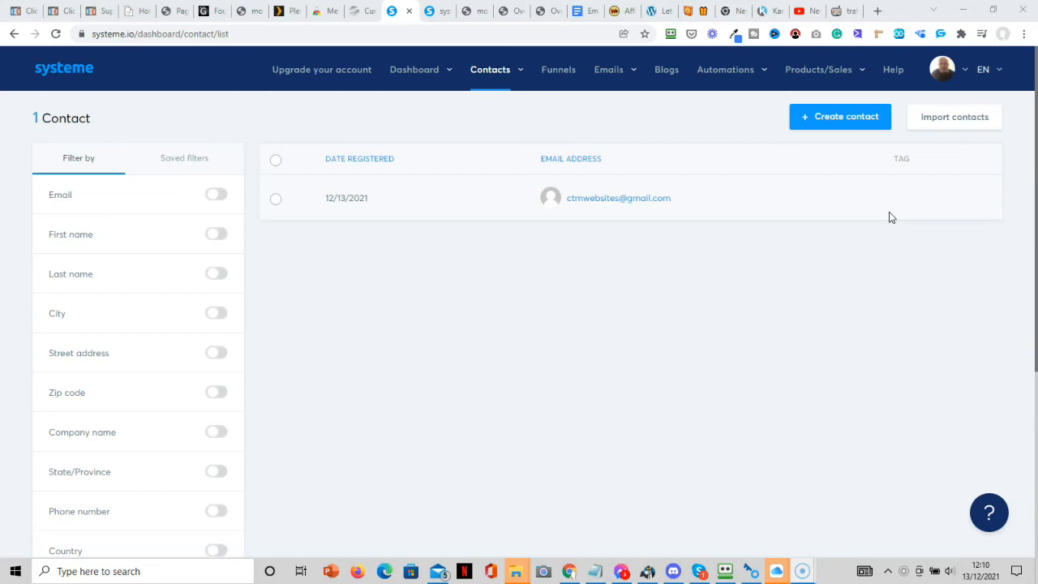
Add an 'opted in' tag action to the 1st Commissions squeeze page's form-subscribed rule and save it.
click(550, 75)
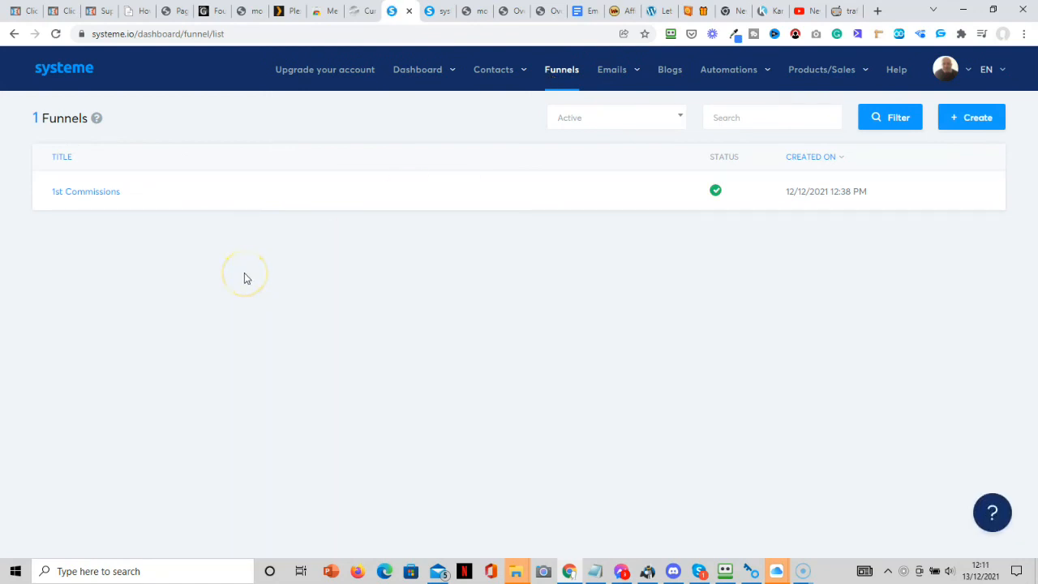
click(81, 198)
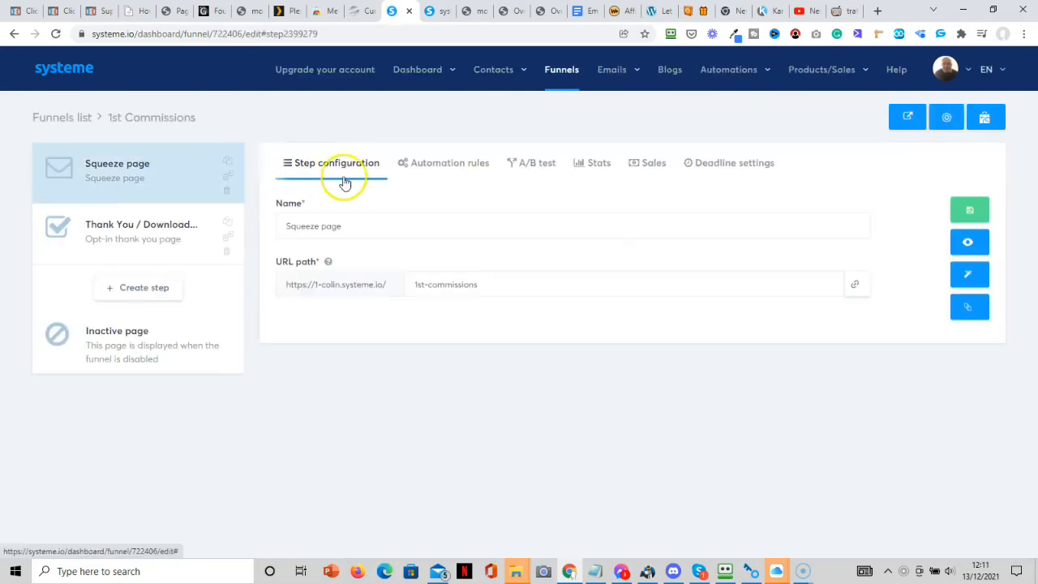
click(449, 165)
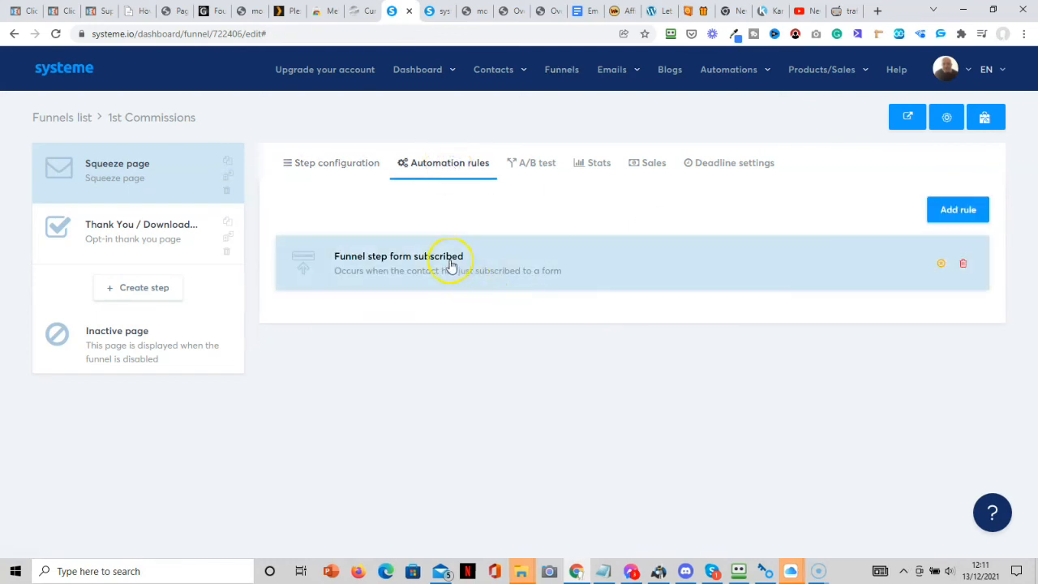
click(448, 263)
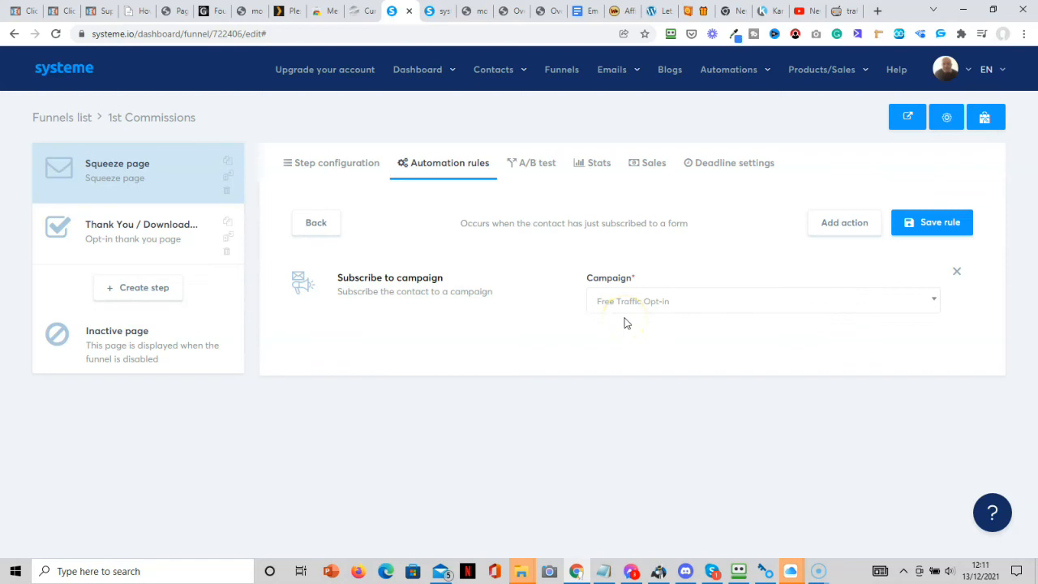
click(846, 224)
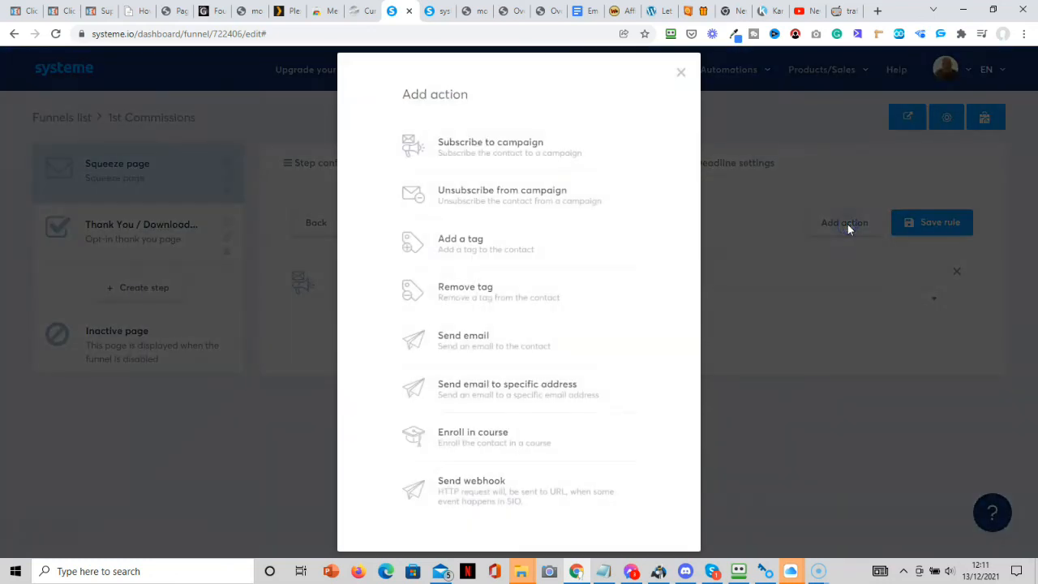
click(482, 245)
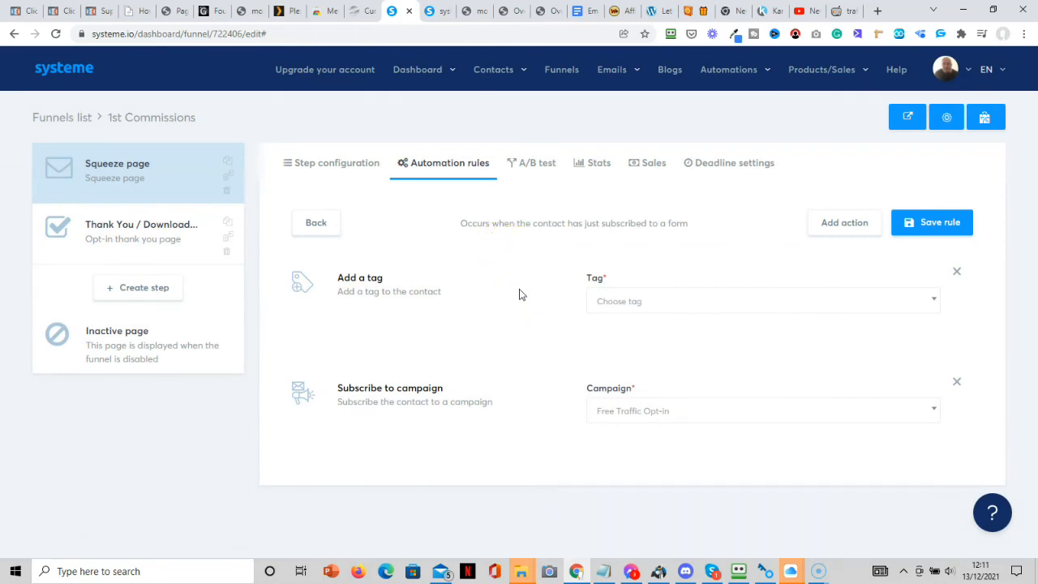
click(769, 301)
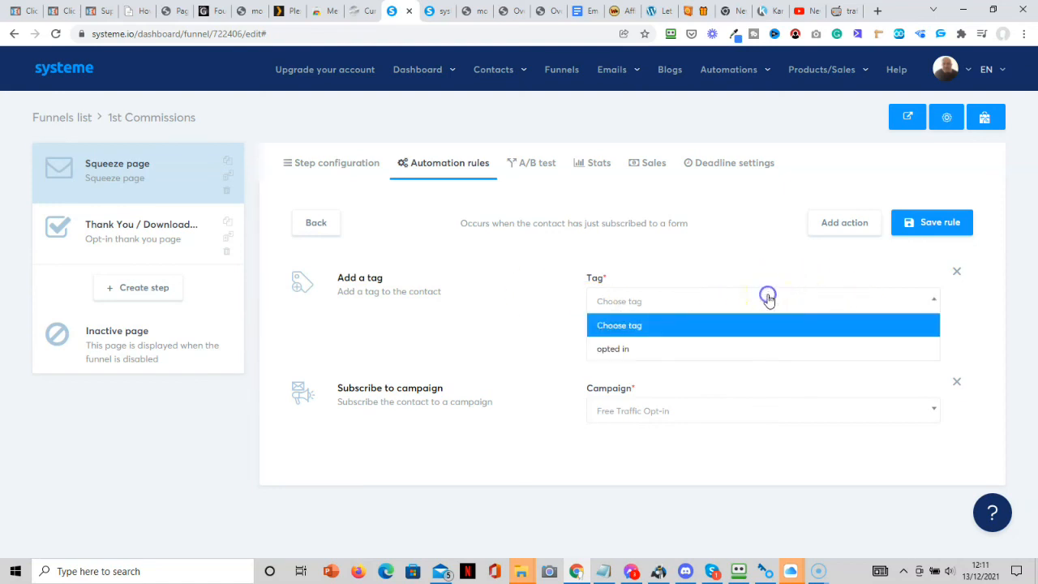
click(623, 349)
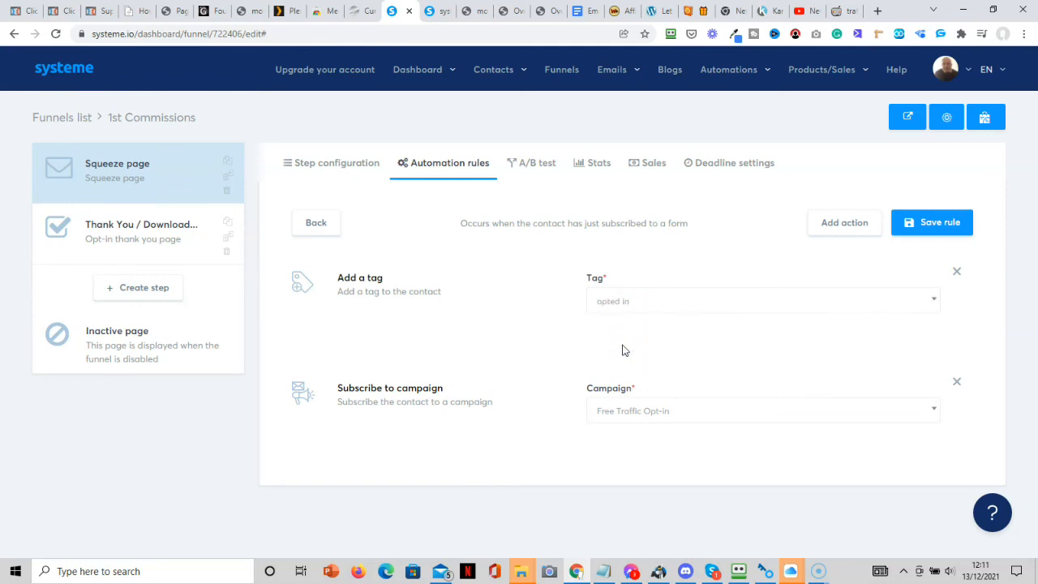
click(946, 222)
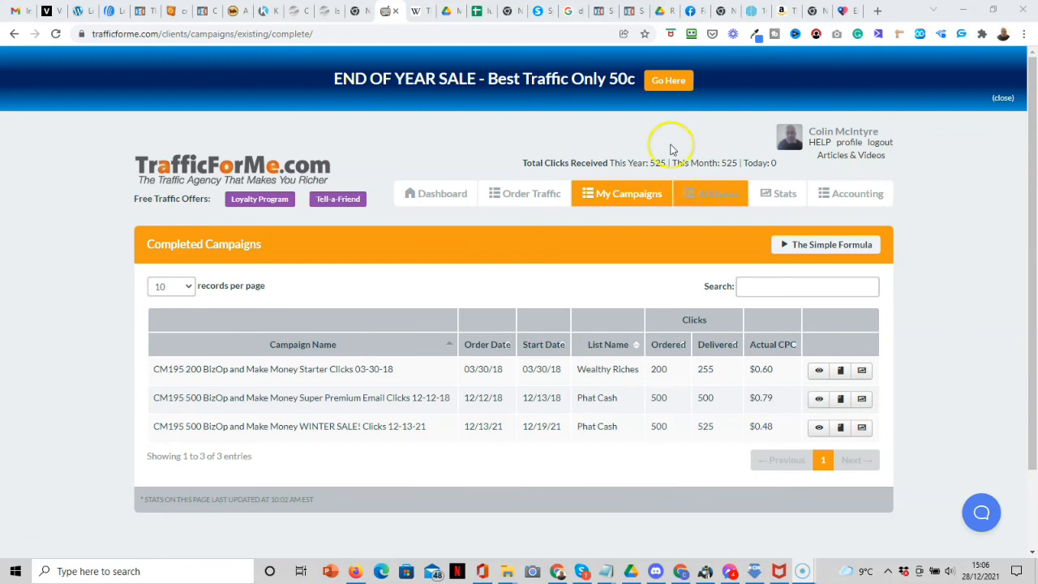
Show the 1st Commissions funnel Stats: 551 views, 235 opt-ins, 42.65% conversion.
click(547, 19)
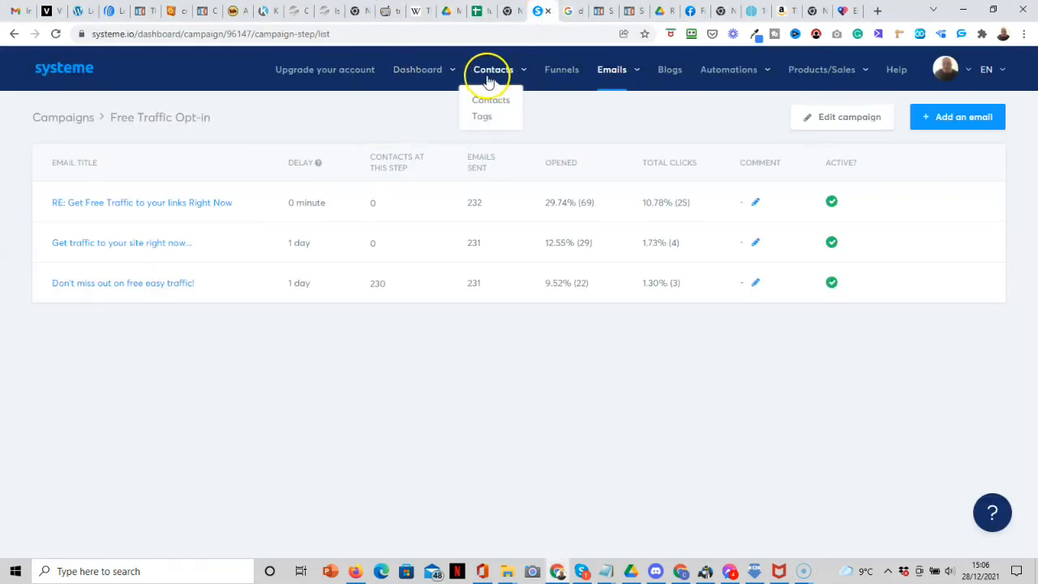
click(554, 73)
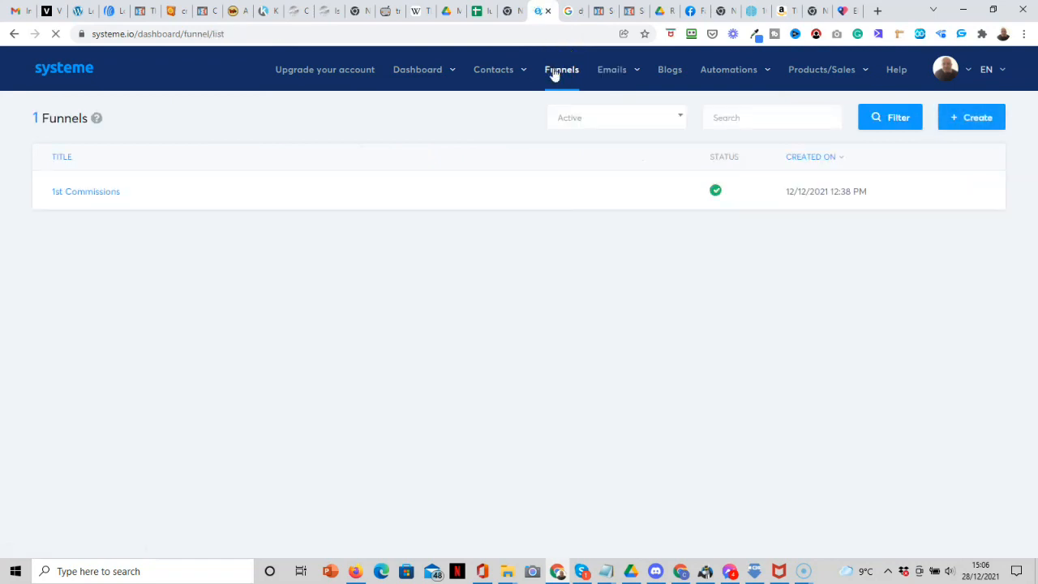
click(93, 195)
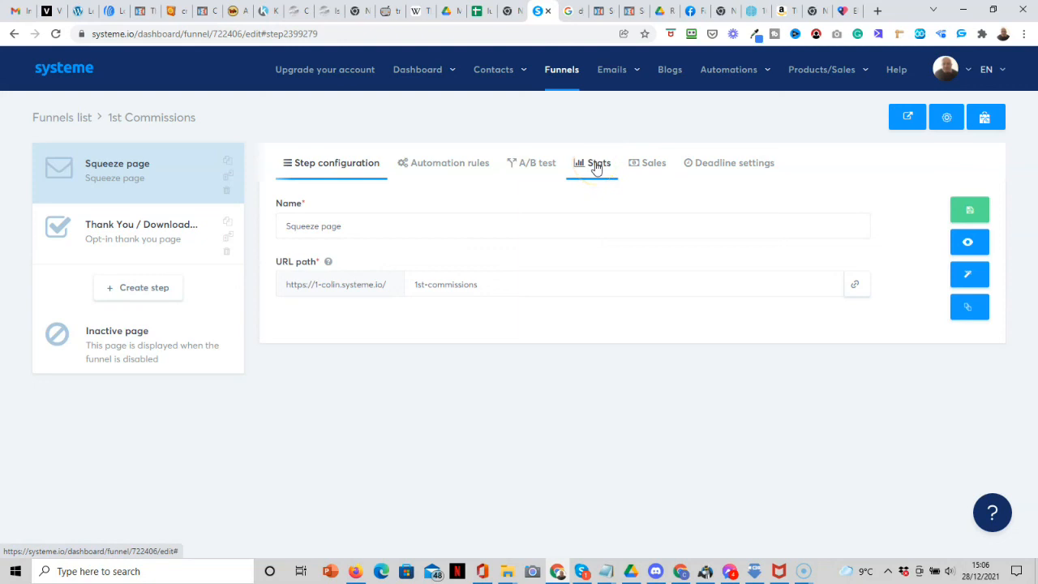
click(596, 167)
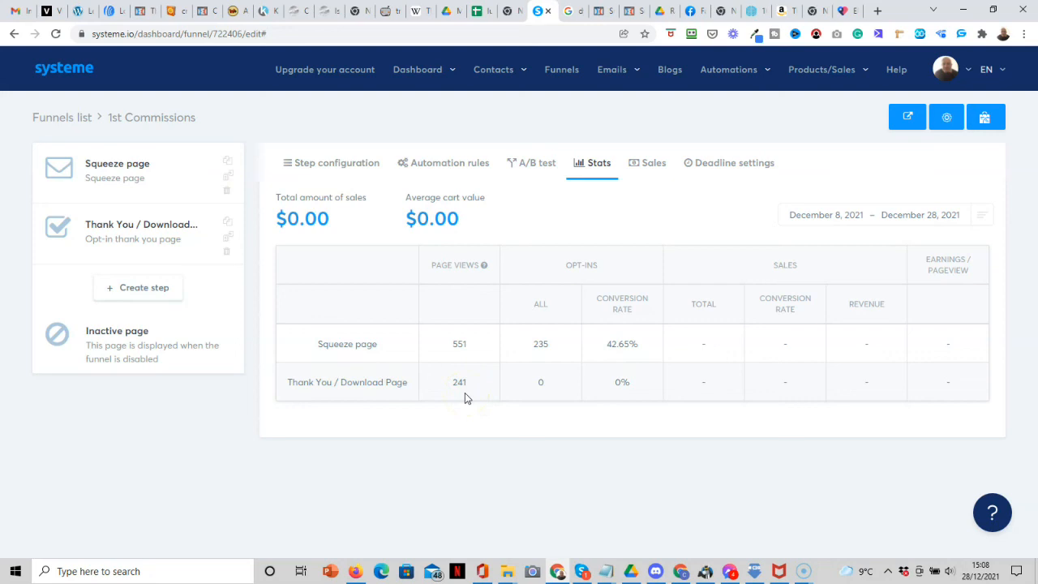
Review WarriorPlus's last-30-day affiliate transactions: two Email Blast-O-Matic sales earning $19.22 commission.
click(239, 15)
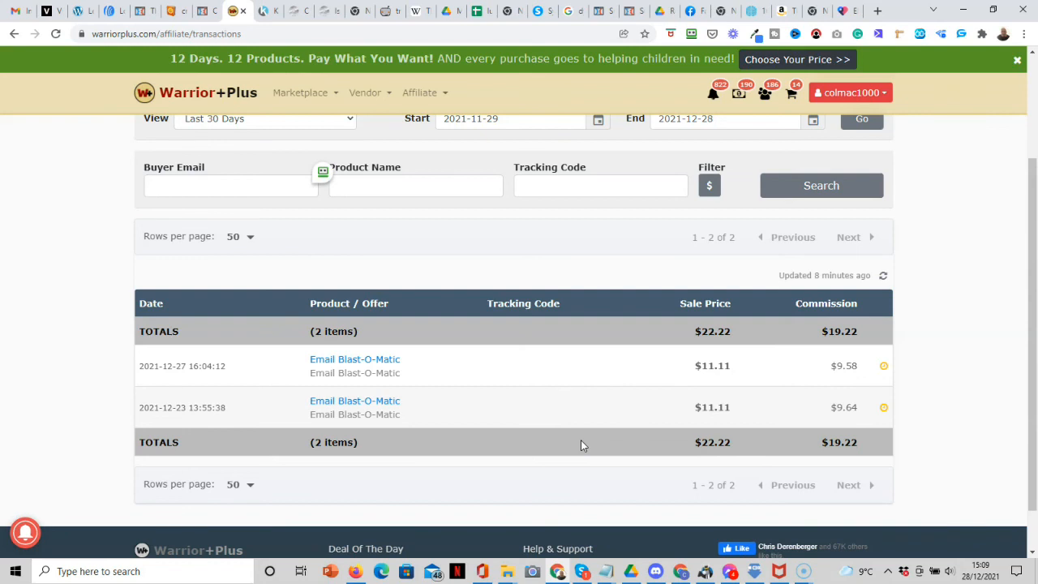
Open the Free Traffic Opt-in email campaign's three emails with their sent, opened and click stats.
click(542, 16)
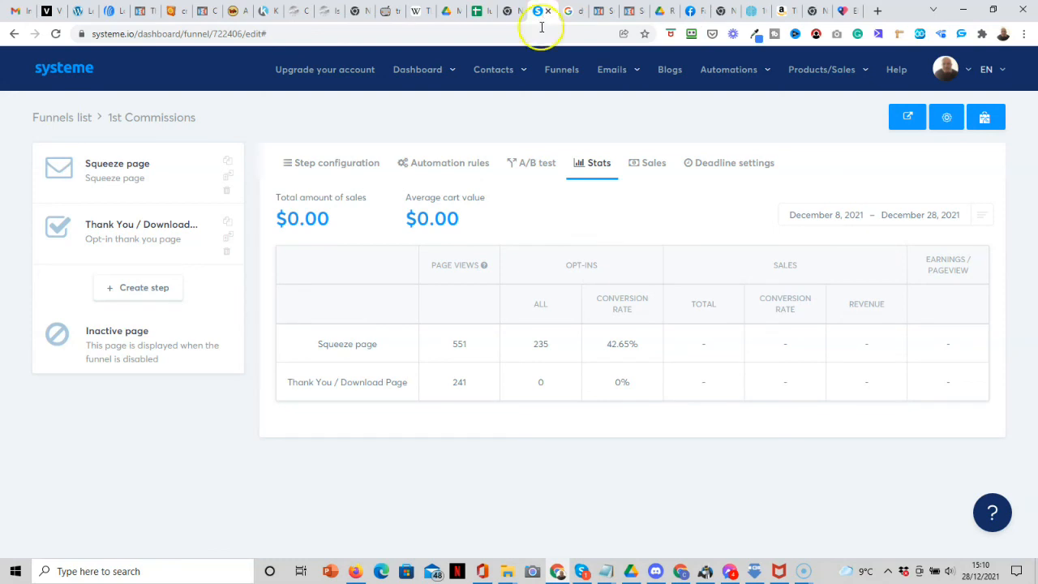
mouse_move(613, 78)
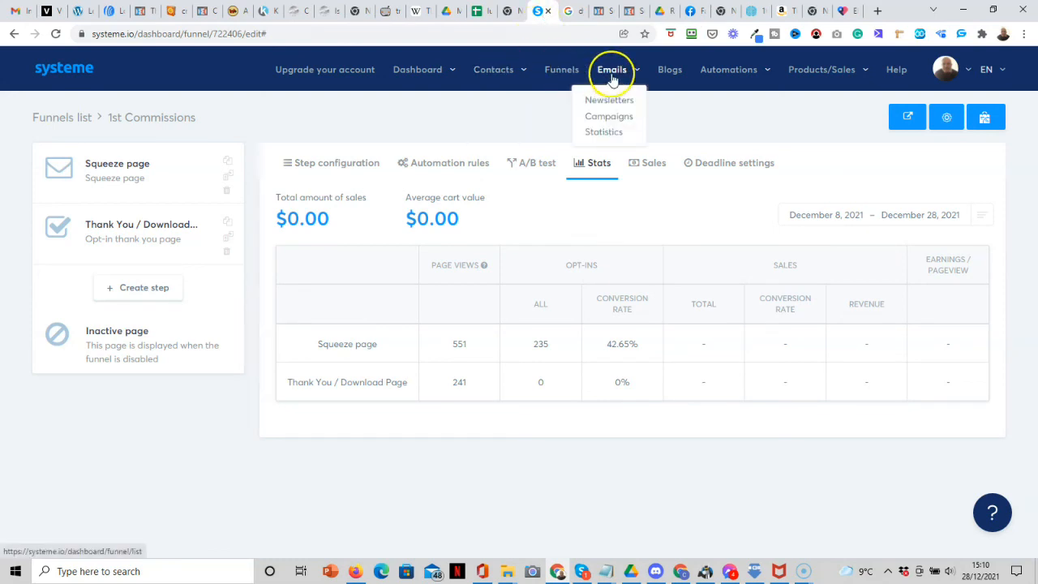
click(599, 123)
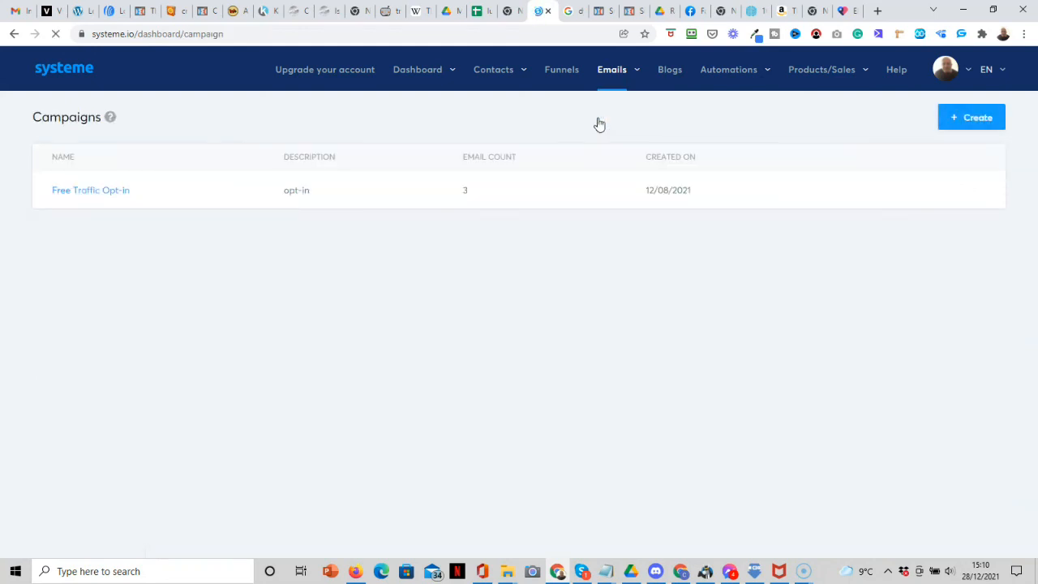
click(105, 192)
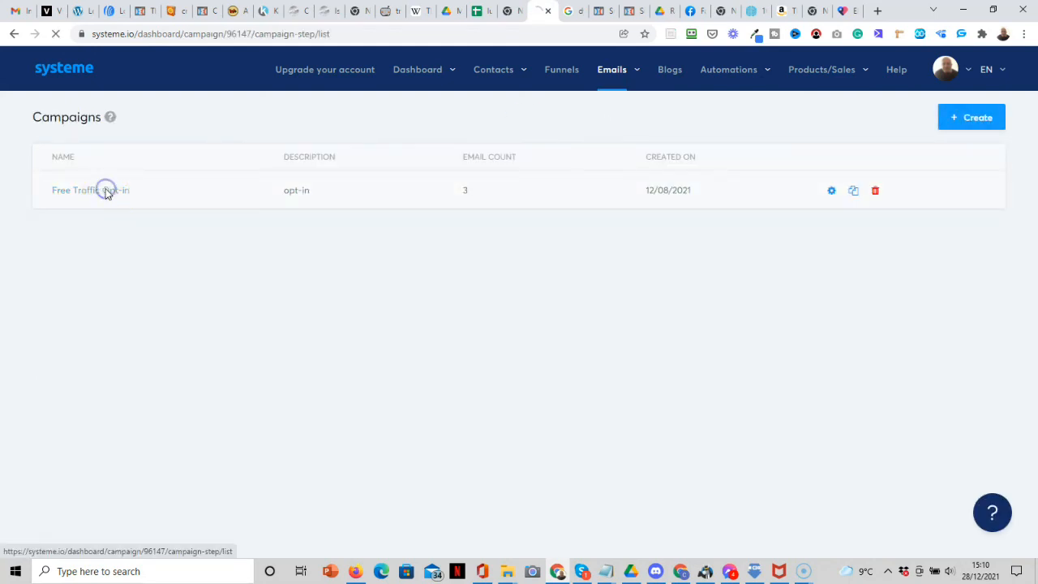